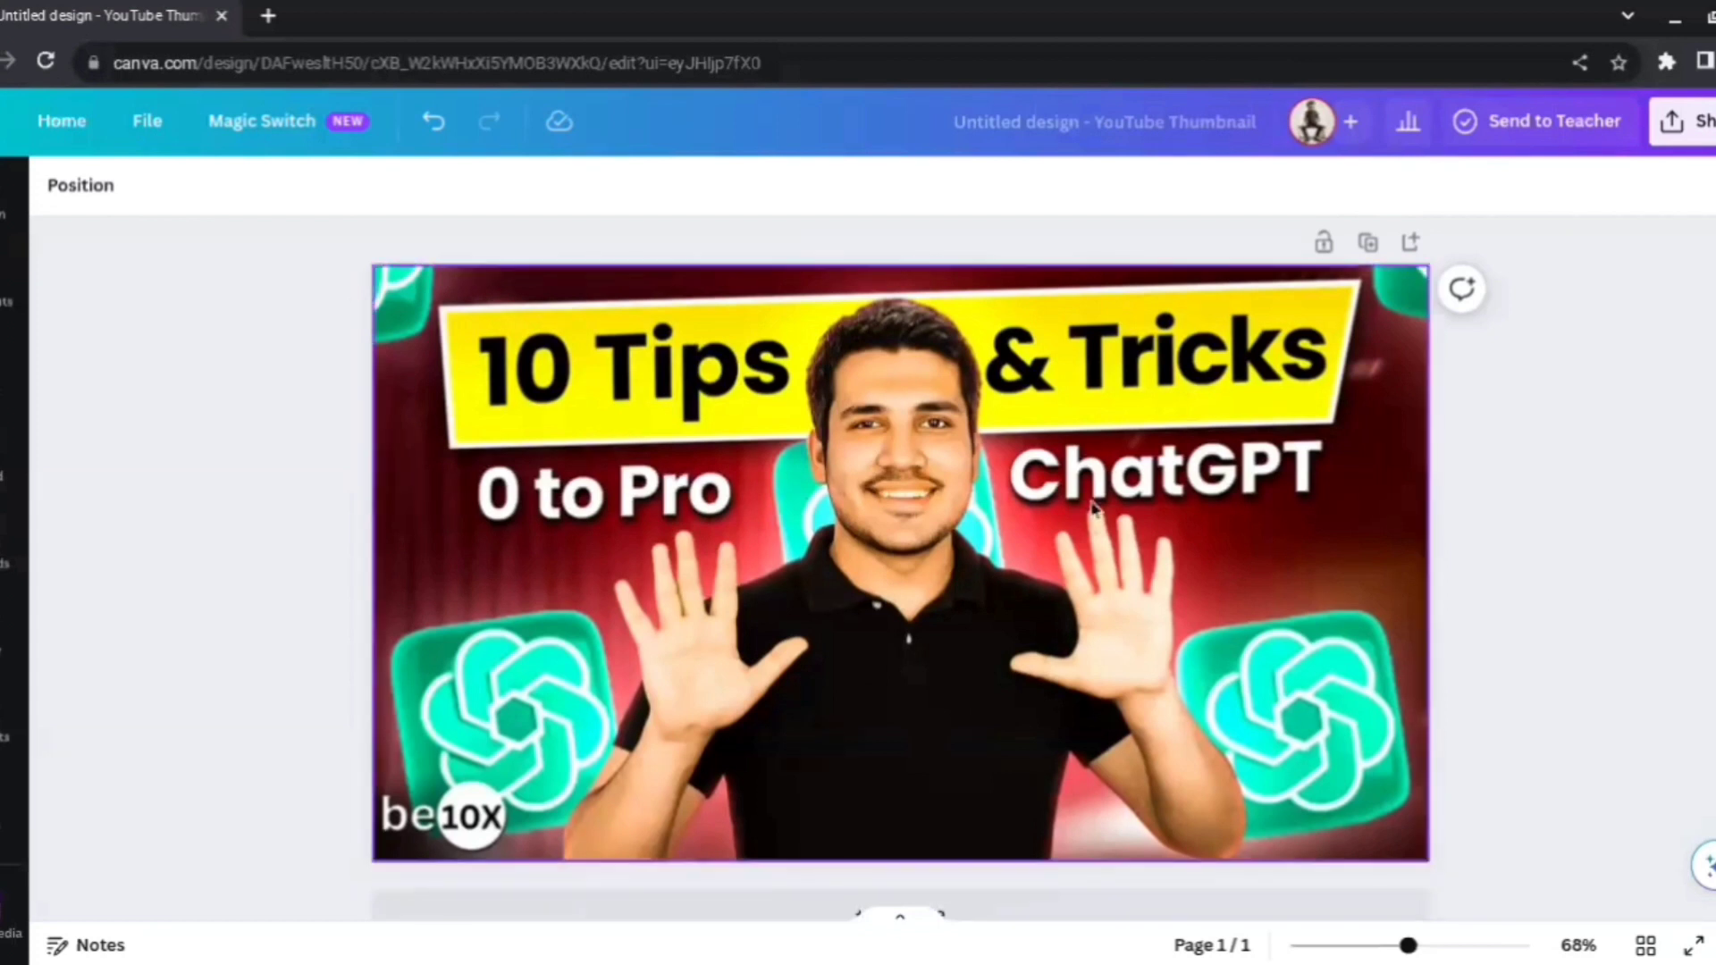
- Turn the lettering in the "10 Tips & Tricks" thumbnail photo into editable text with Grab Text
left_click(688, 357)
left_click(1646, 481)
left_click(452, 345)
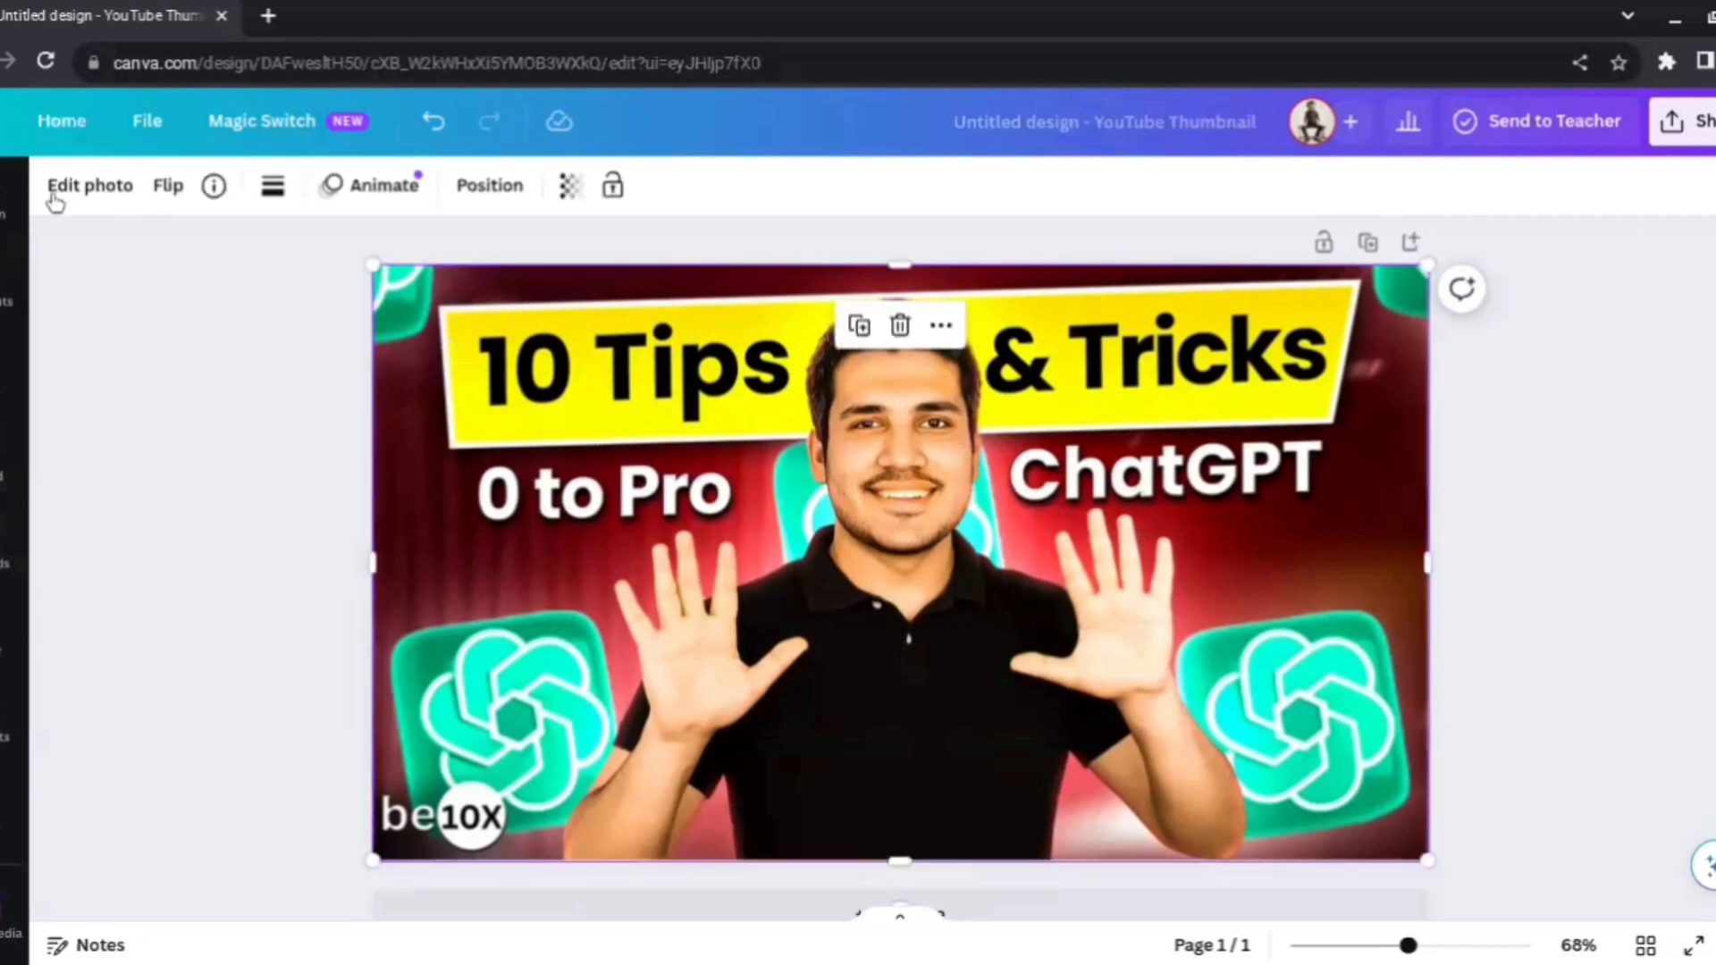
left_click(90, 185)
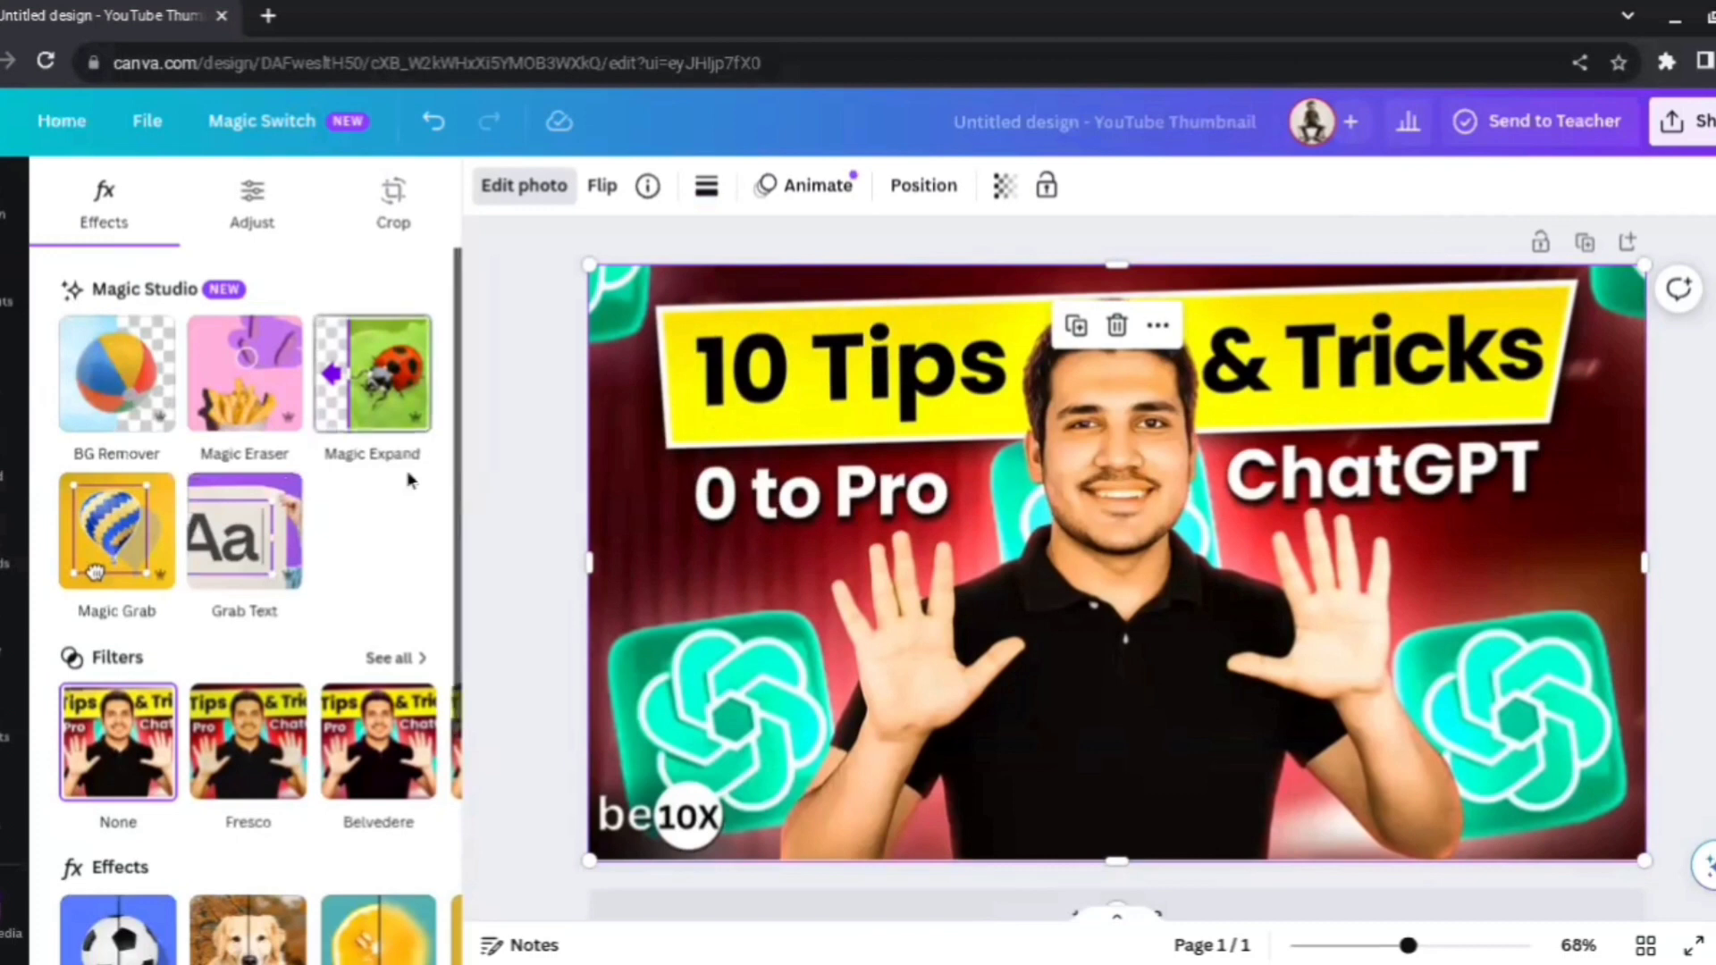
left_click(252, 529)
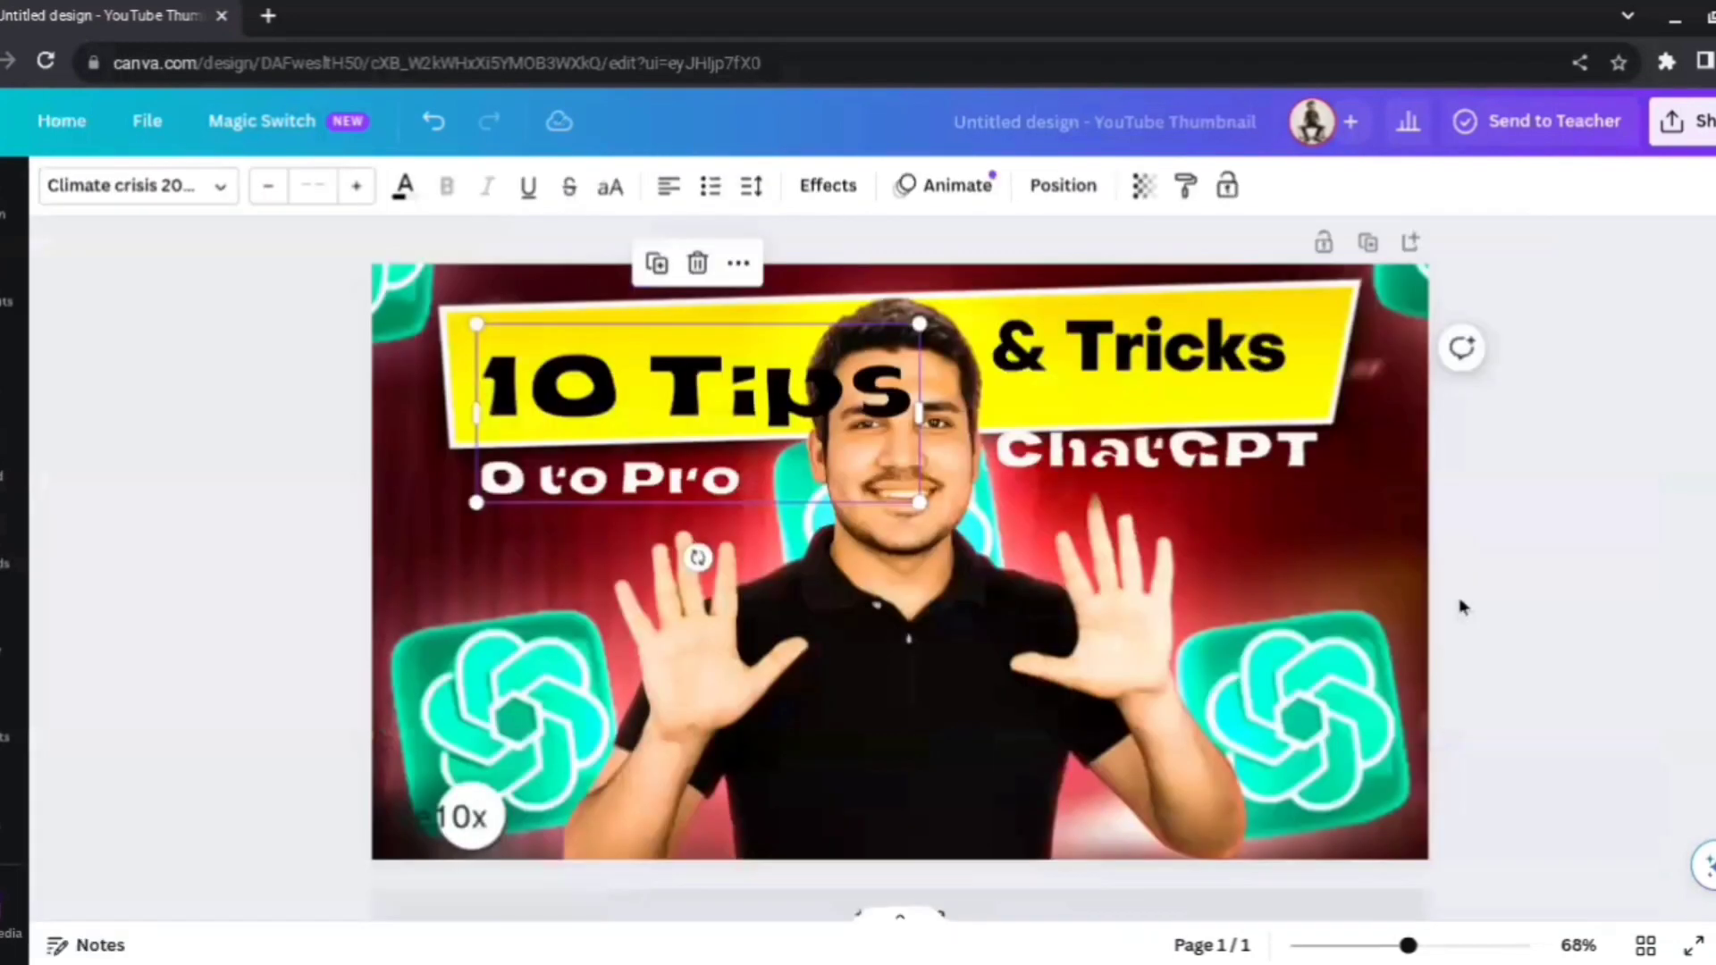
left_click(1595, 536)
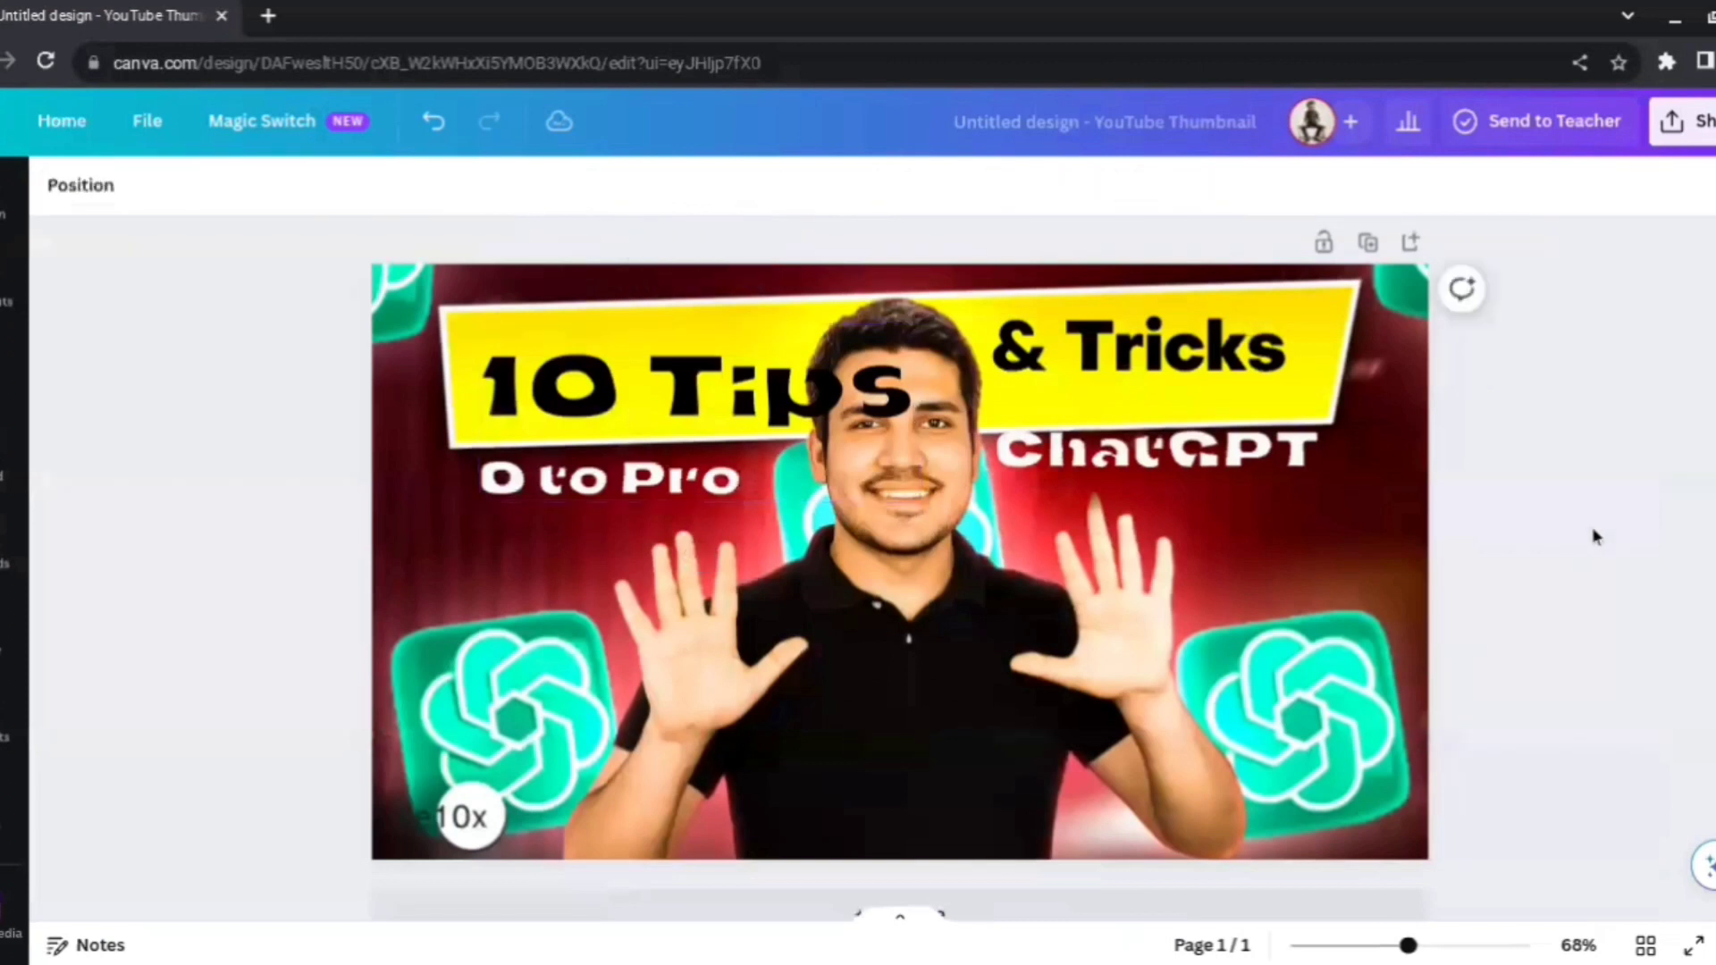
- Change the font of the "10 Tips" text to League Spartan and apply the replacement across the whole design
left_click(1189, 349)
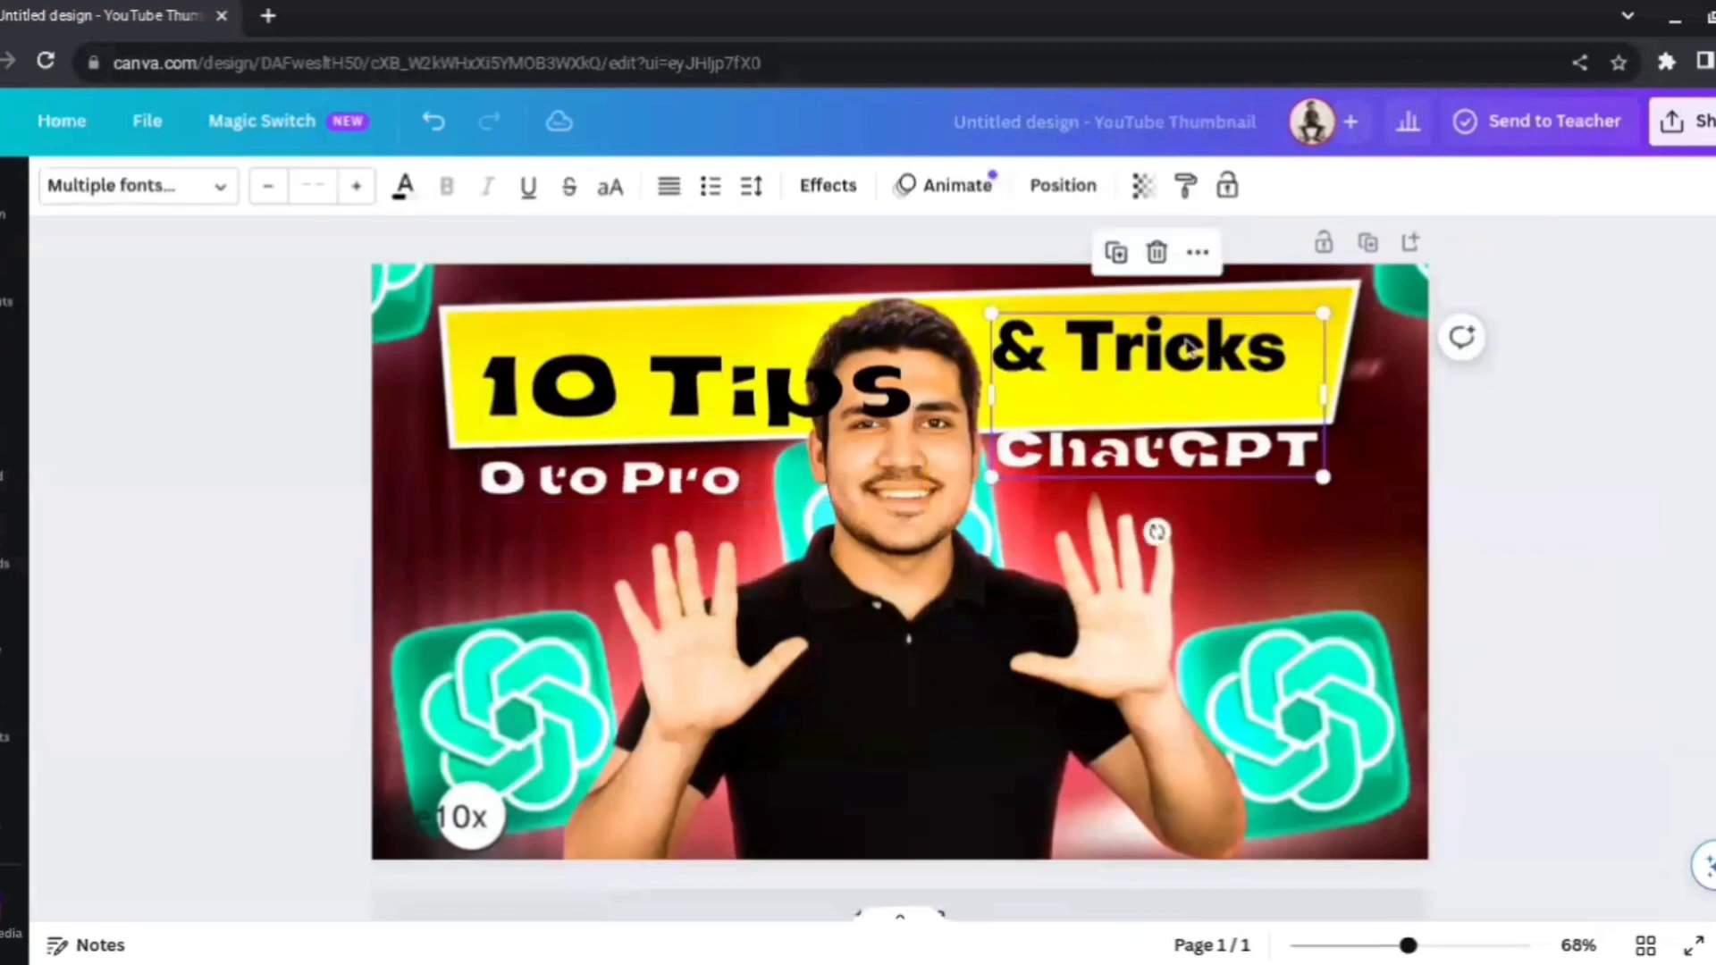
left_click(677, 404)
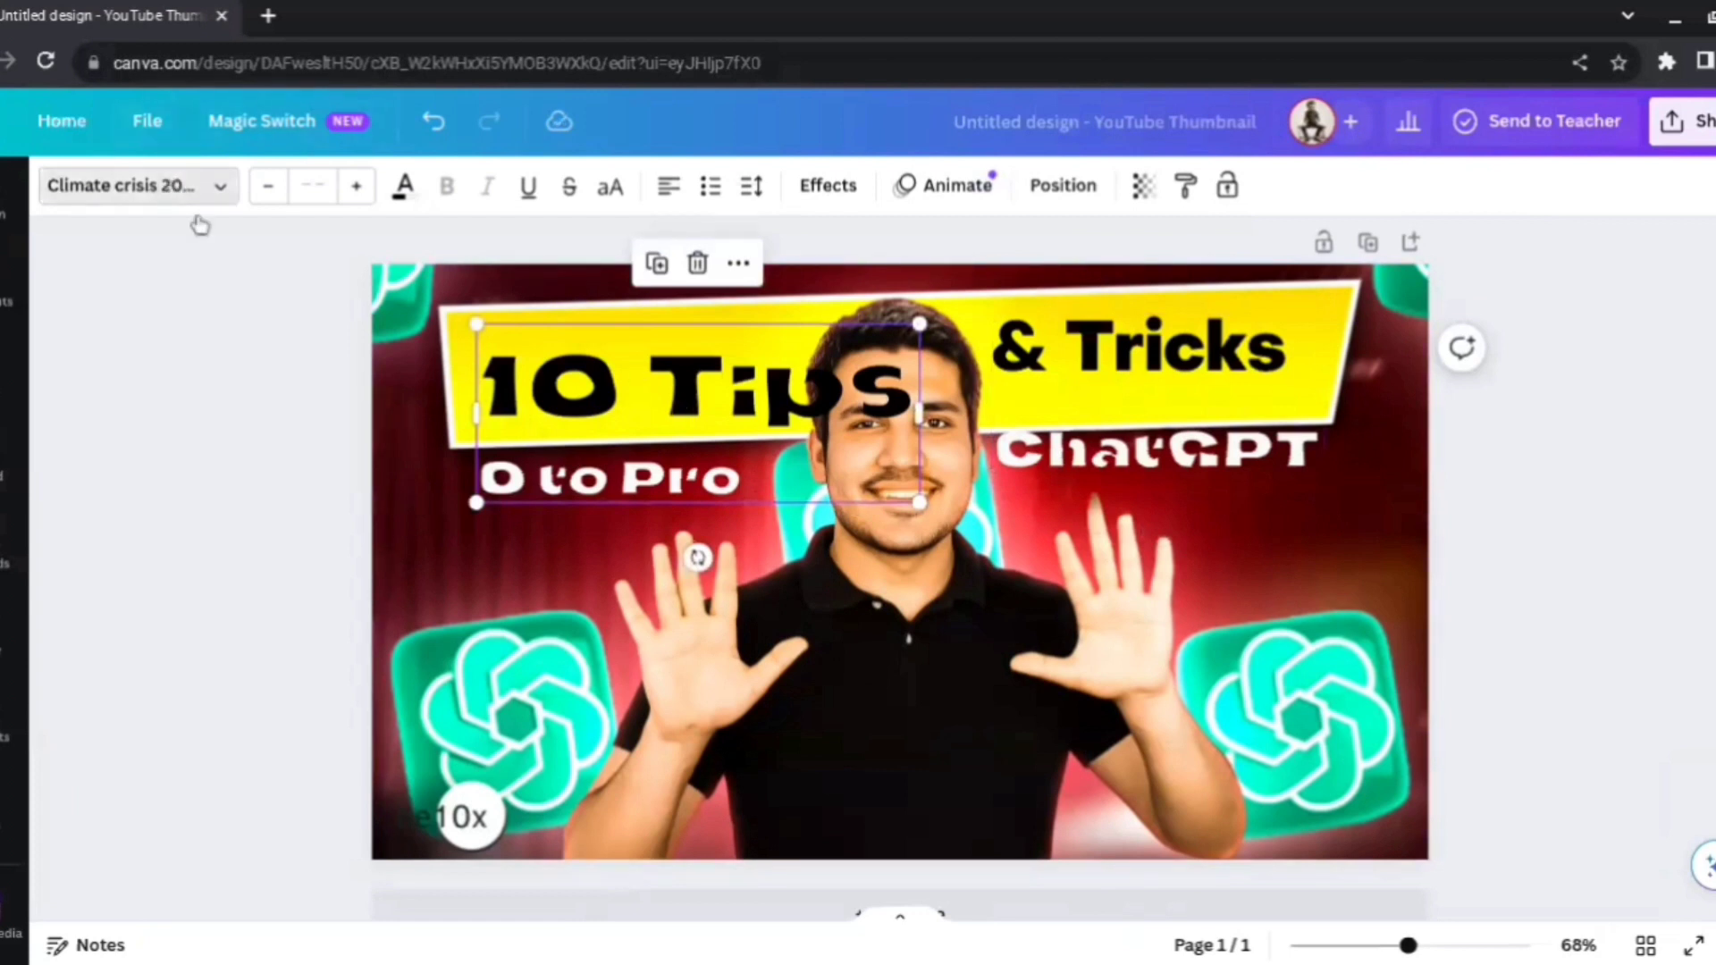
left_click(179, 187)
scroll(304, 626, "down", 1)
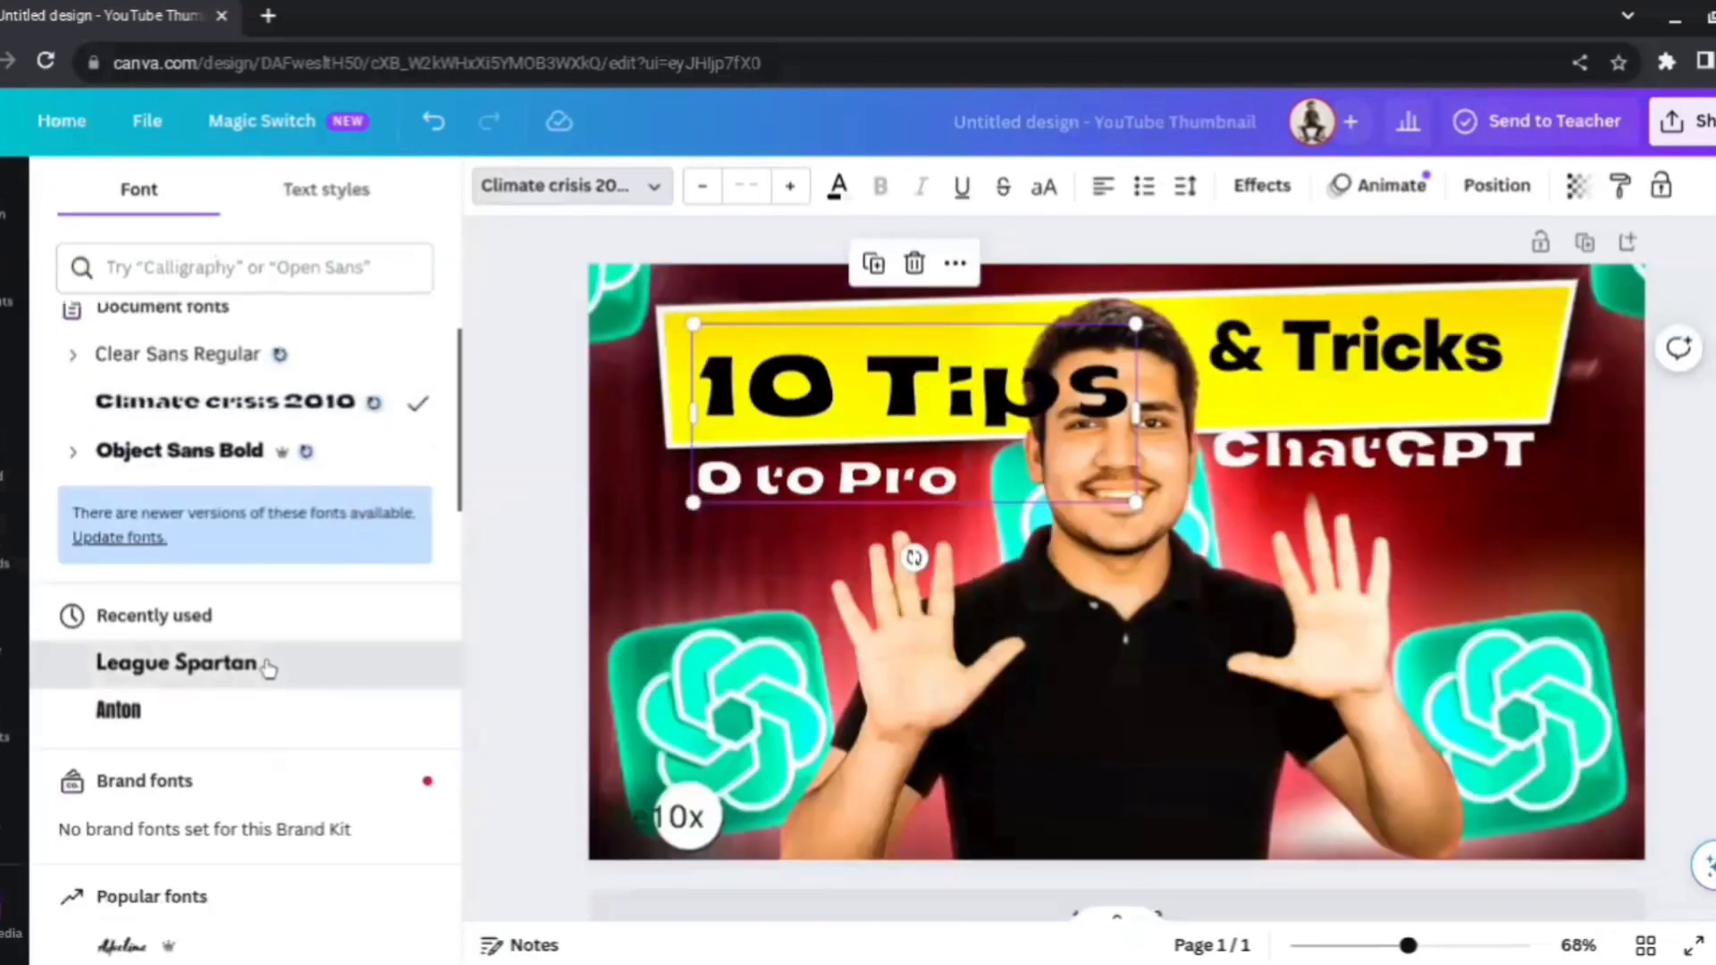
left_click(266, 664)
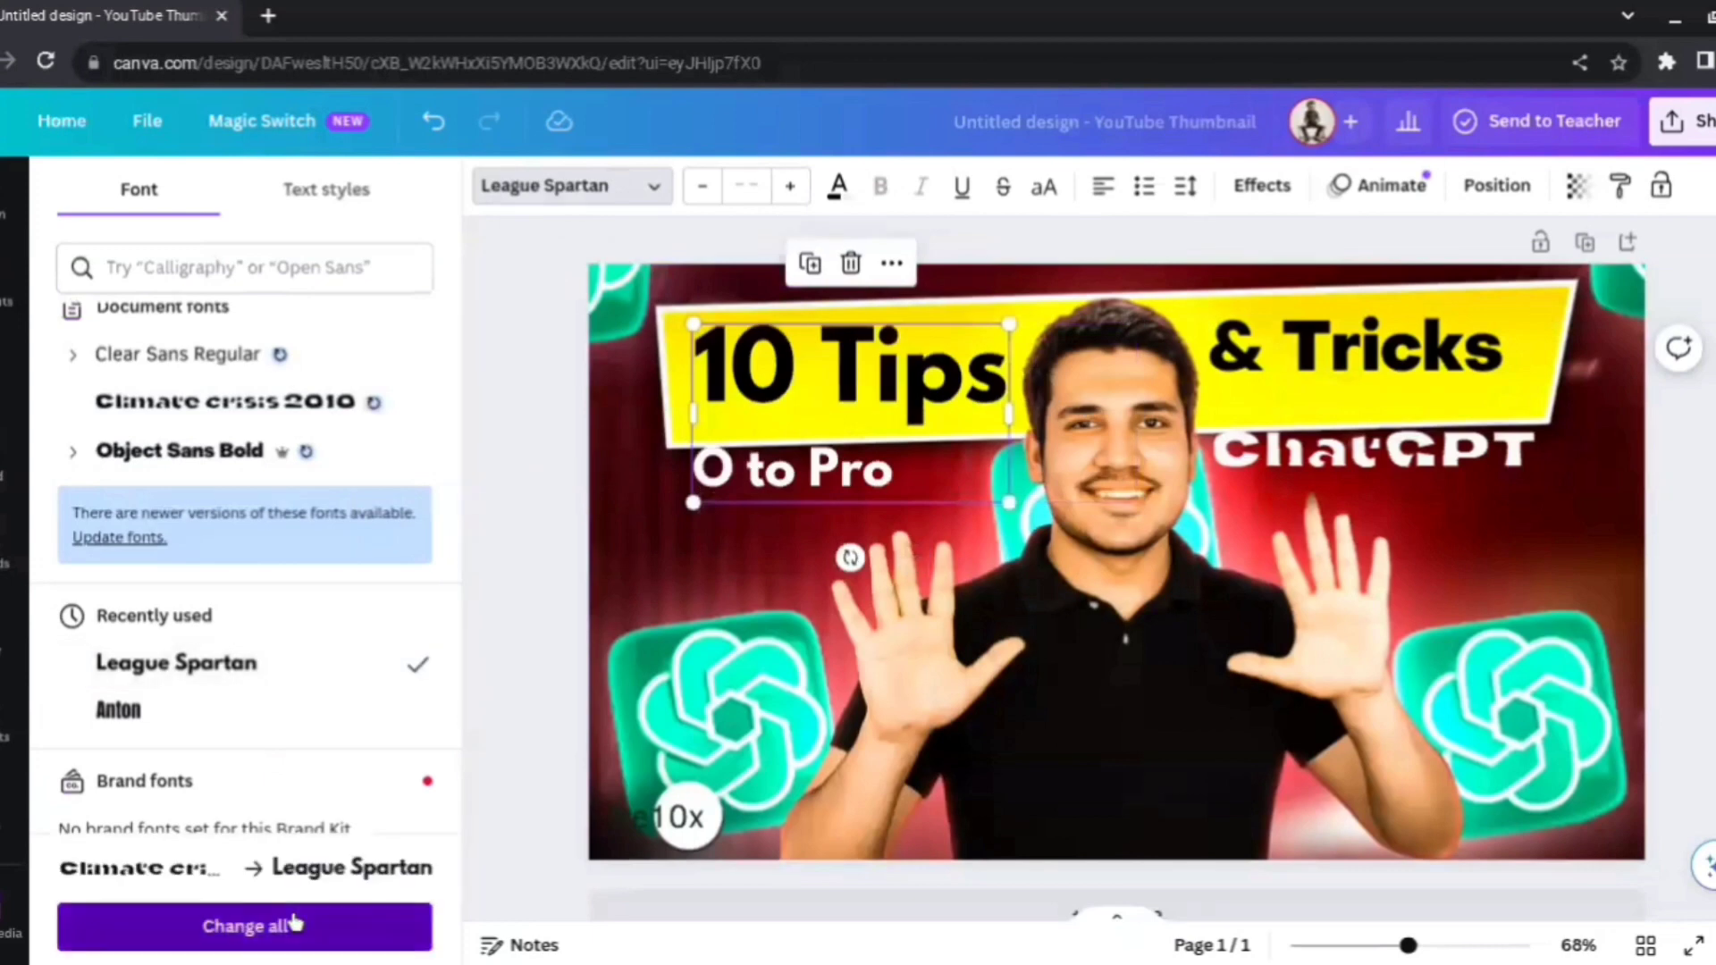
left_click(295, 923)
left_click(505, 590)
left_click(635, 555)
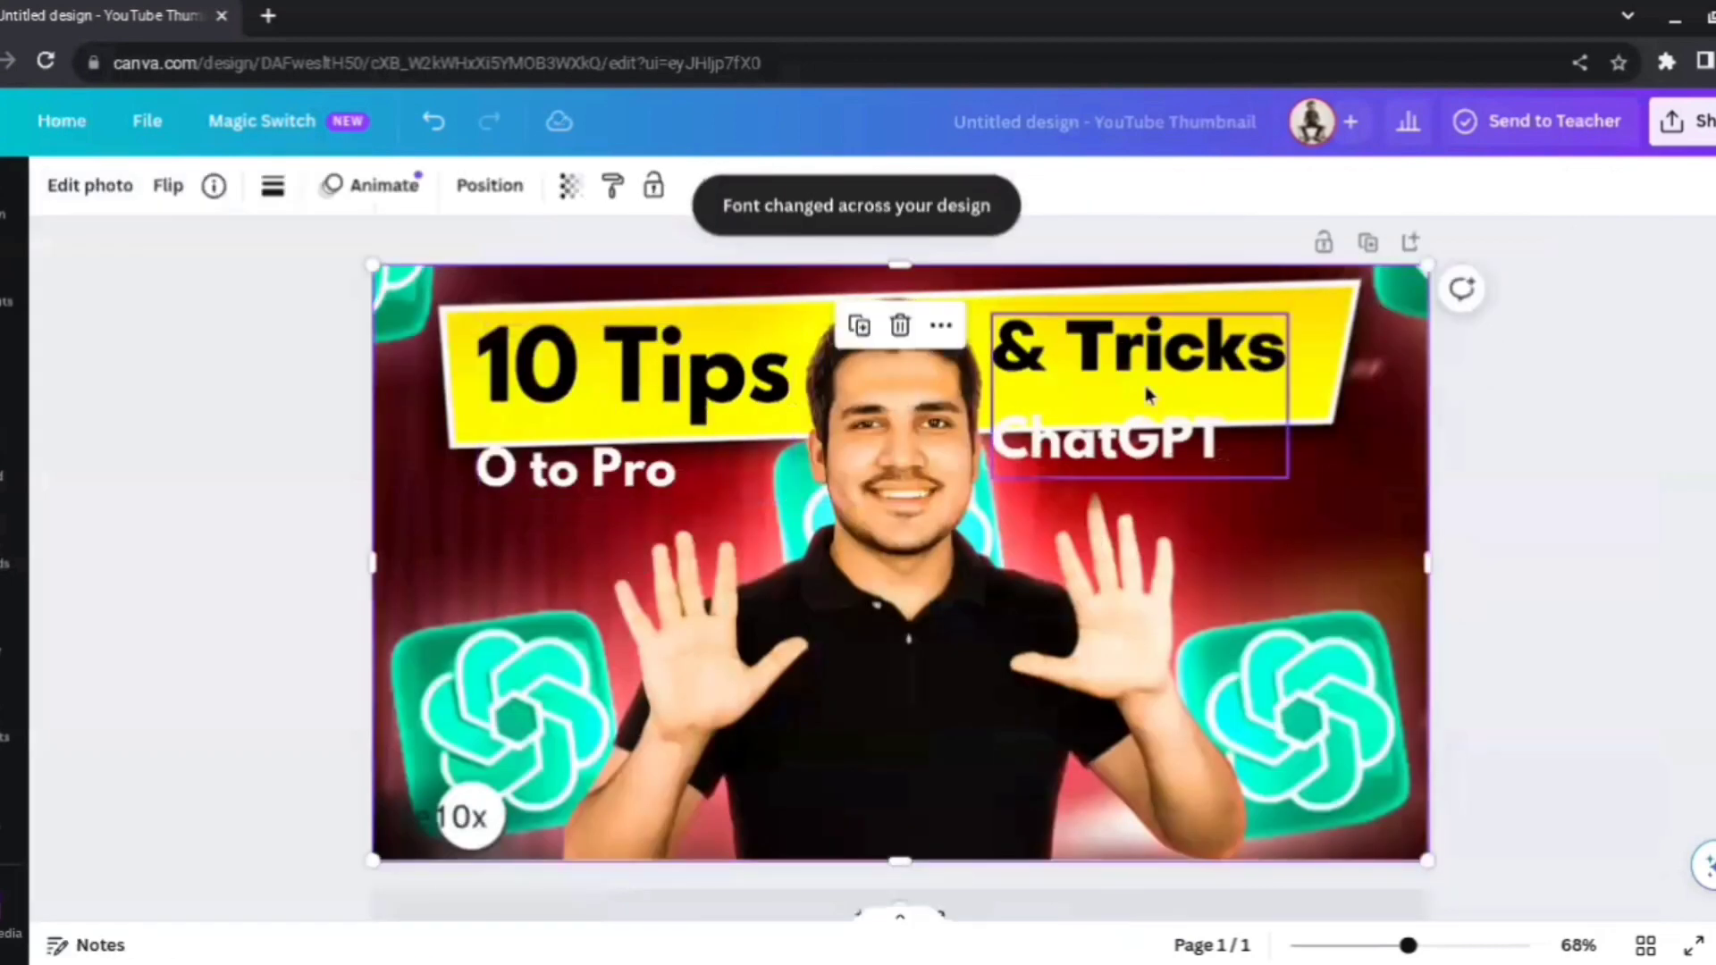
- Delete the "& Tricks ChatGPT" text box from the thumbnail
left_click(1145, 385)
left_click_drag(1287, 480, 1183, 409)
left_click_drag(1110, 367, 1212, 351)
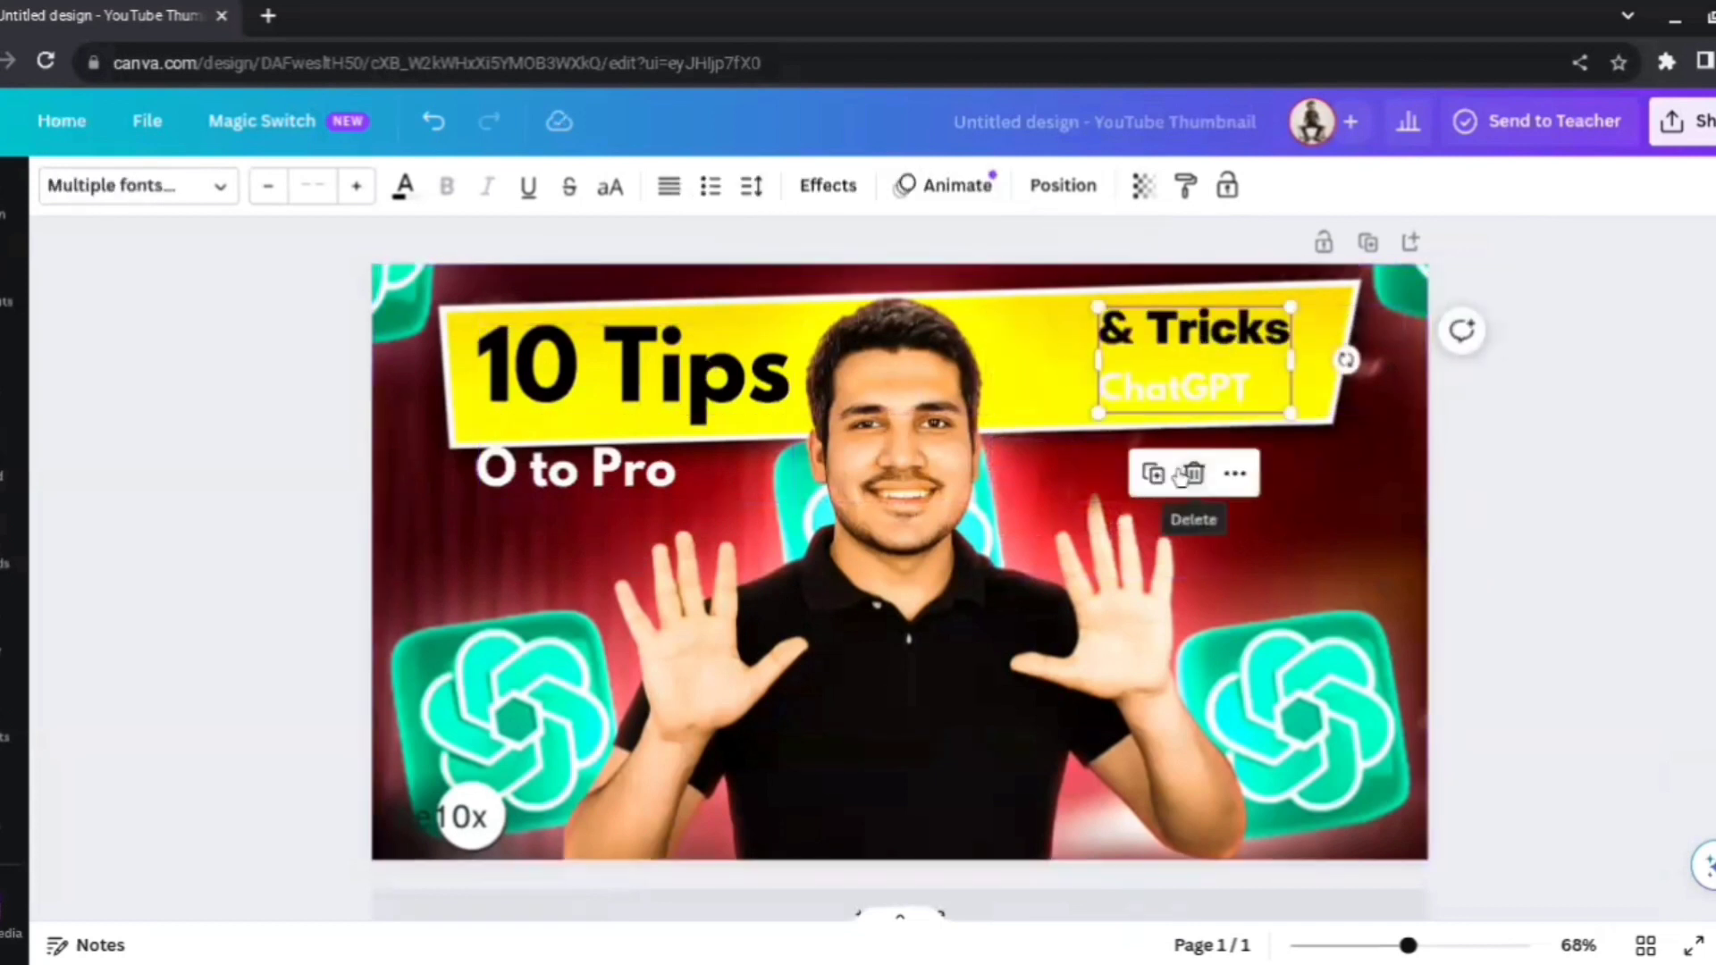
left_click(1181, 476)
- Remove the "0 to Pro" line from the text box, keeping only "10 Tips"
left_click(594, 426)
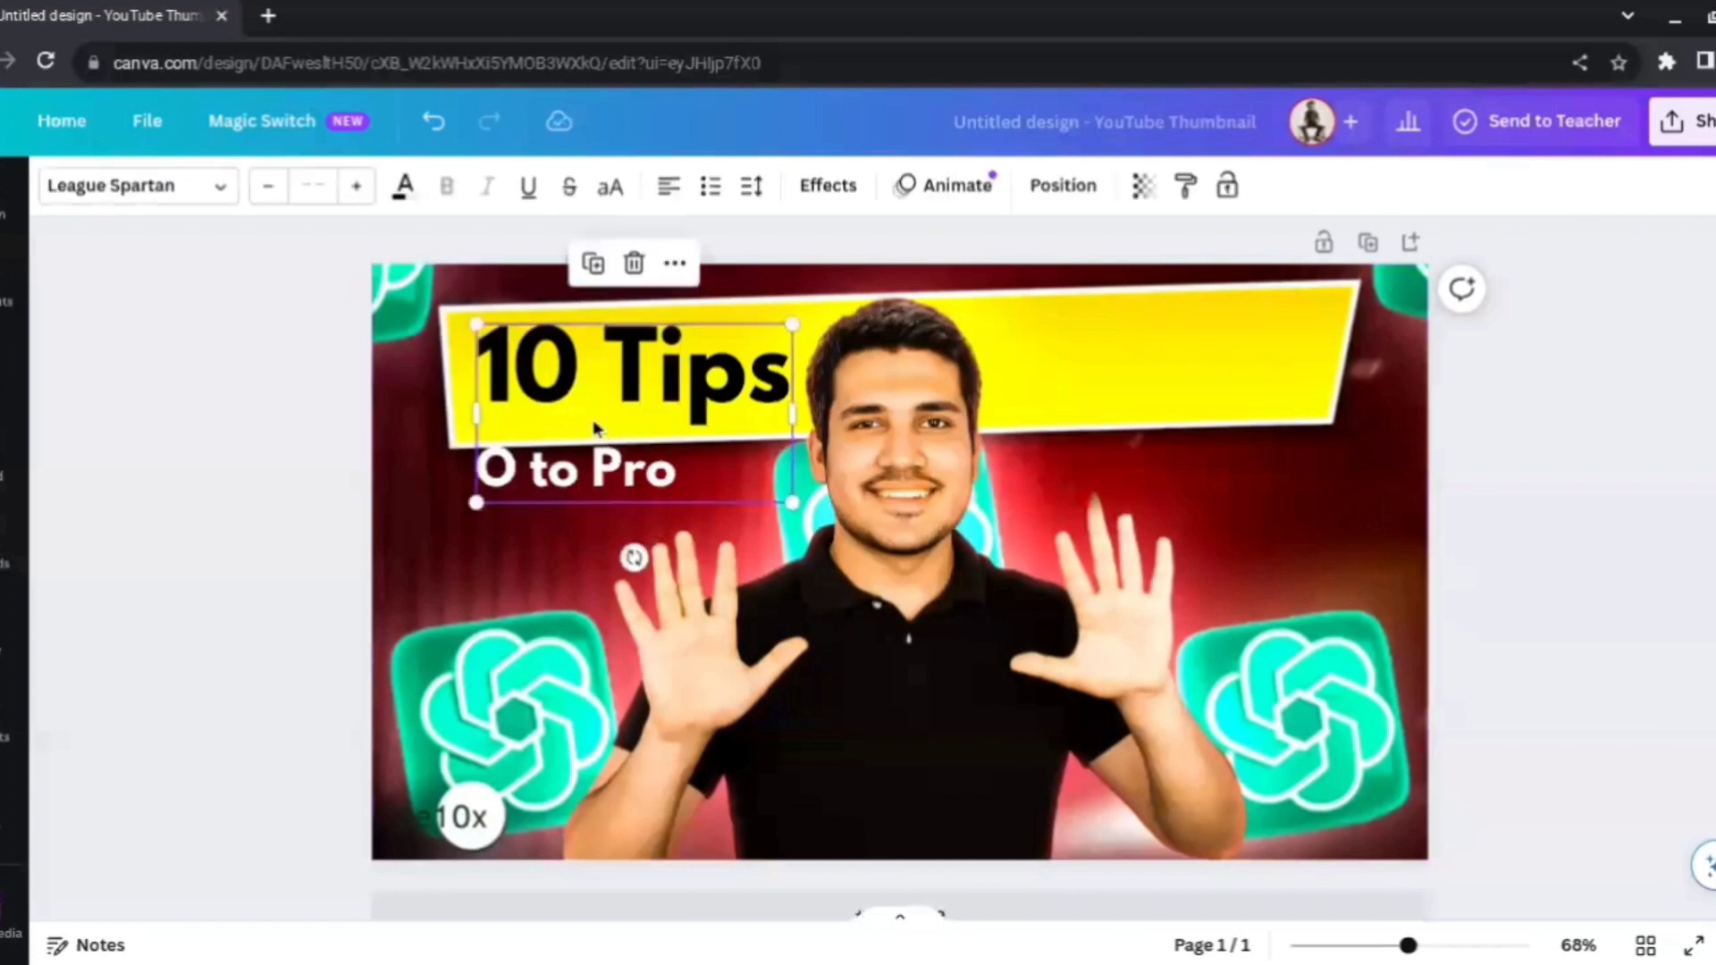
double_click(525, 430)
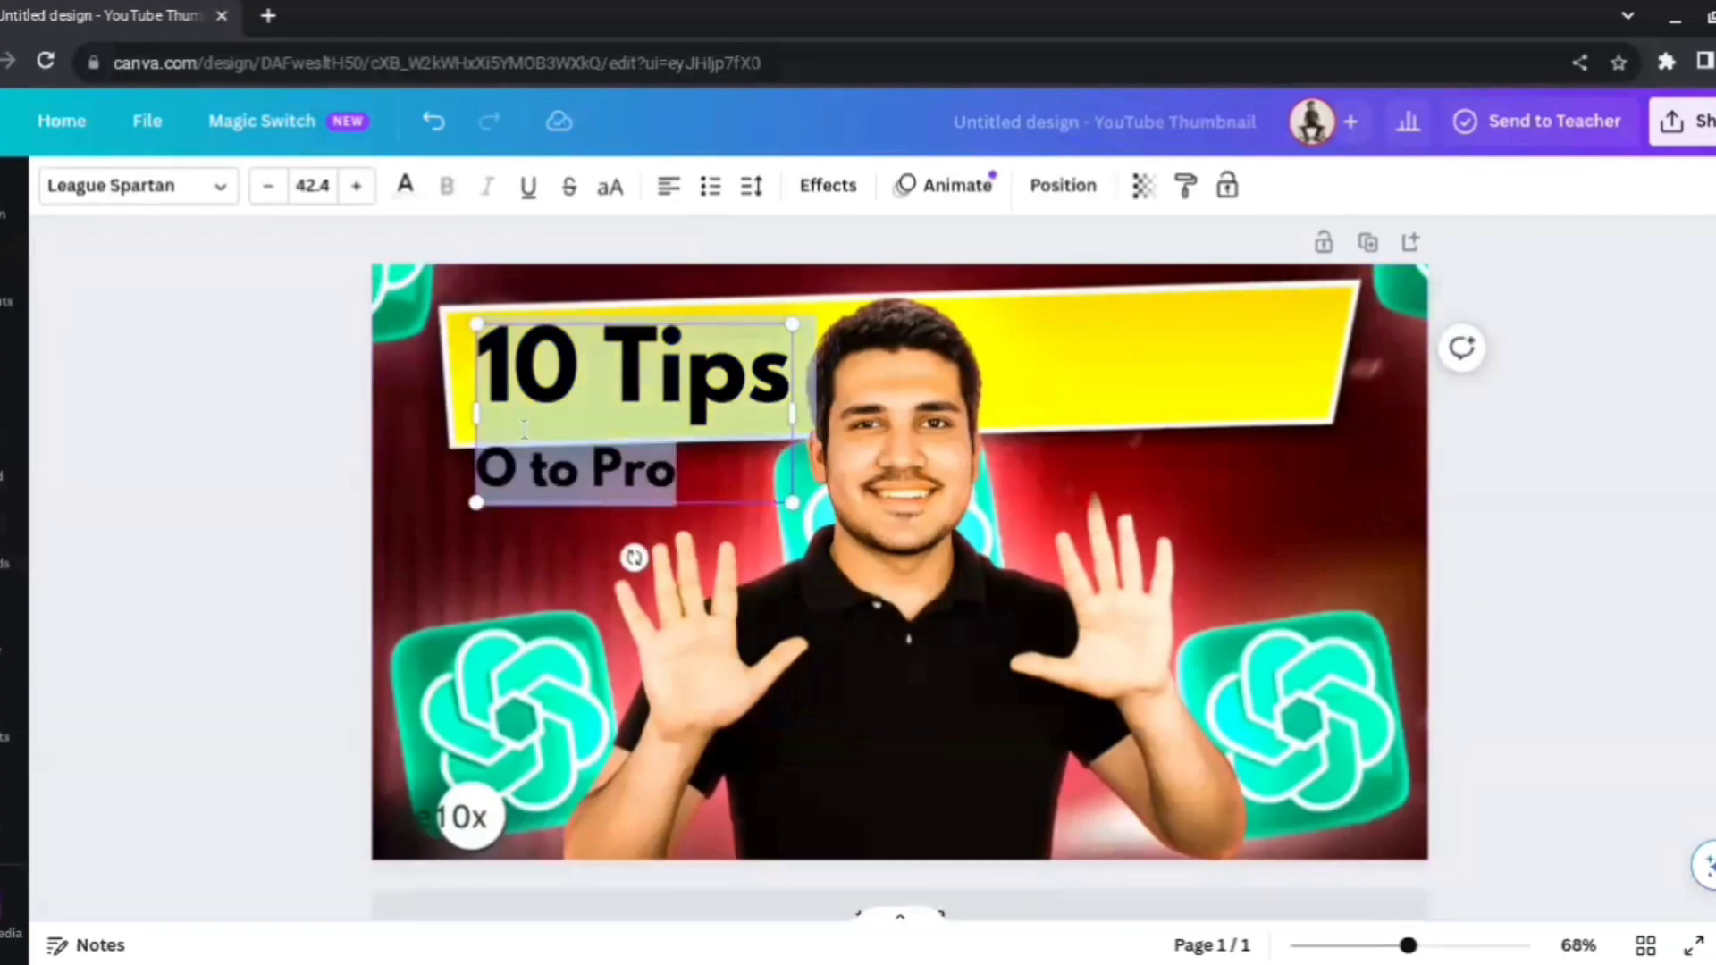
triple_click(491, 456)
key("BackSpace")
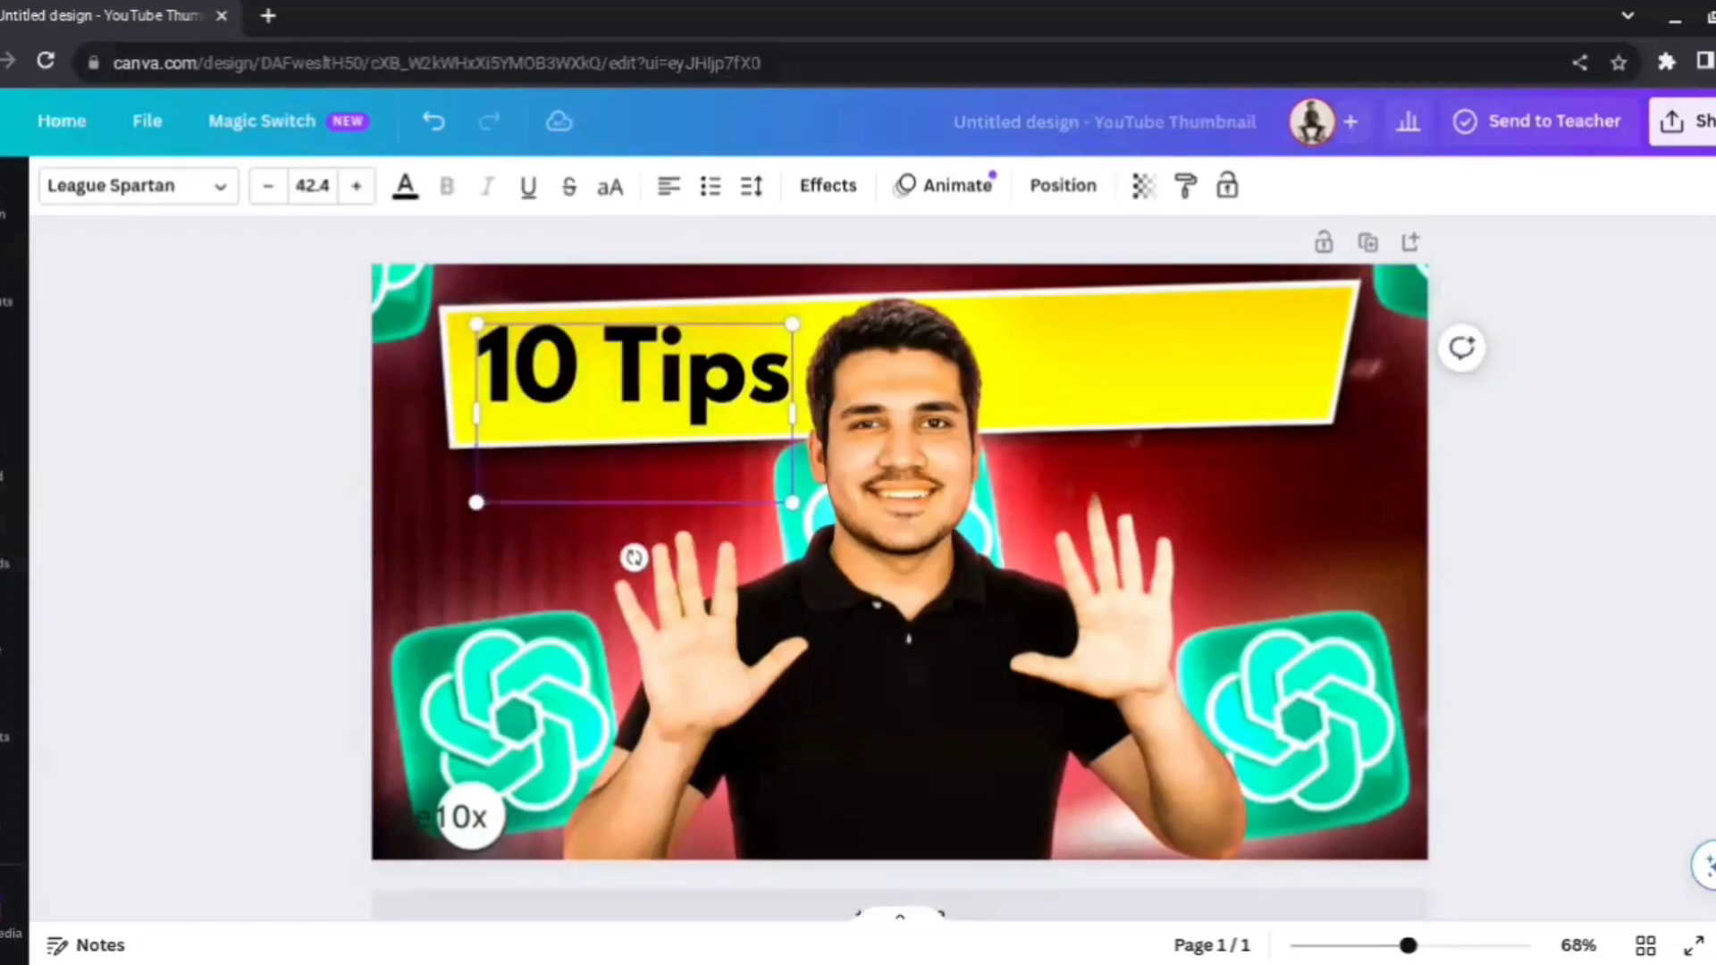
key("BackSpace")
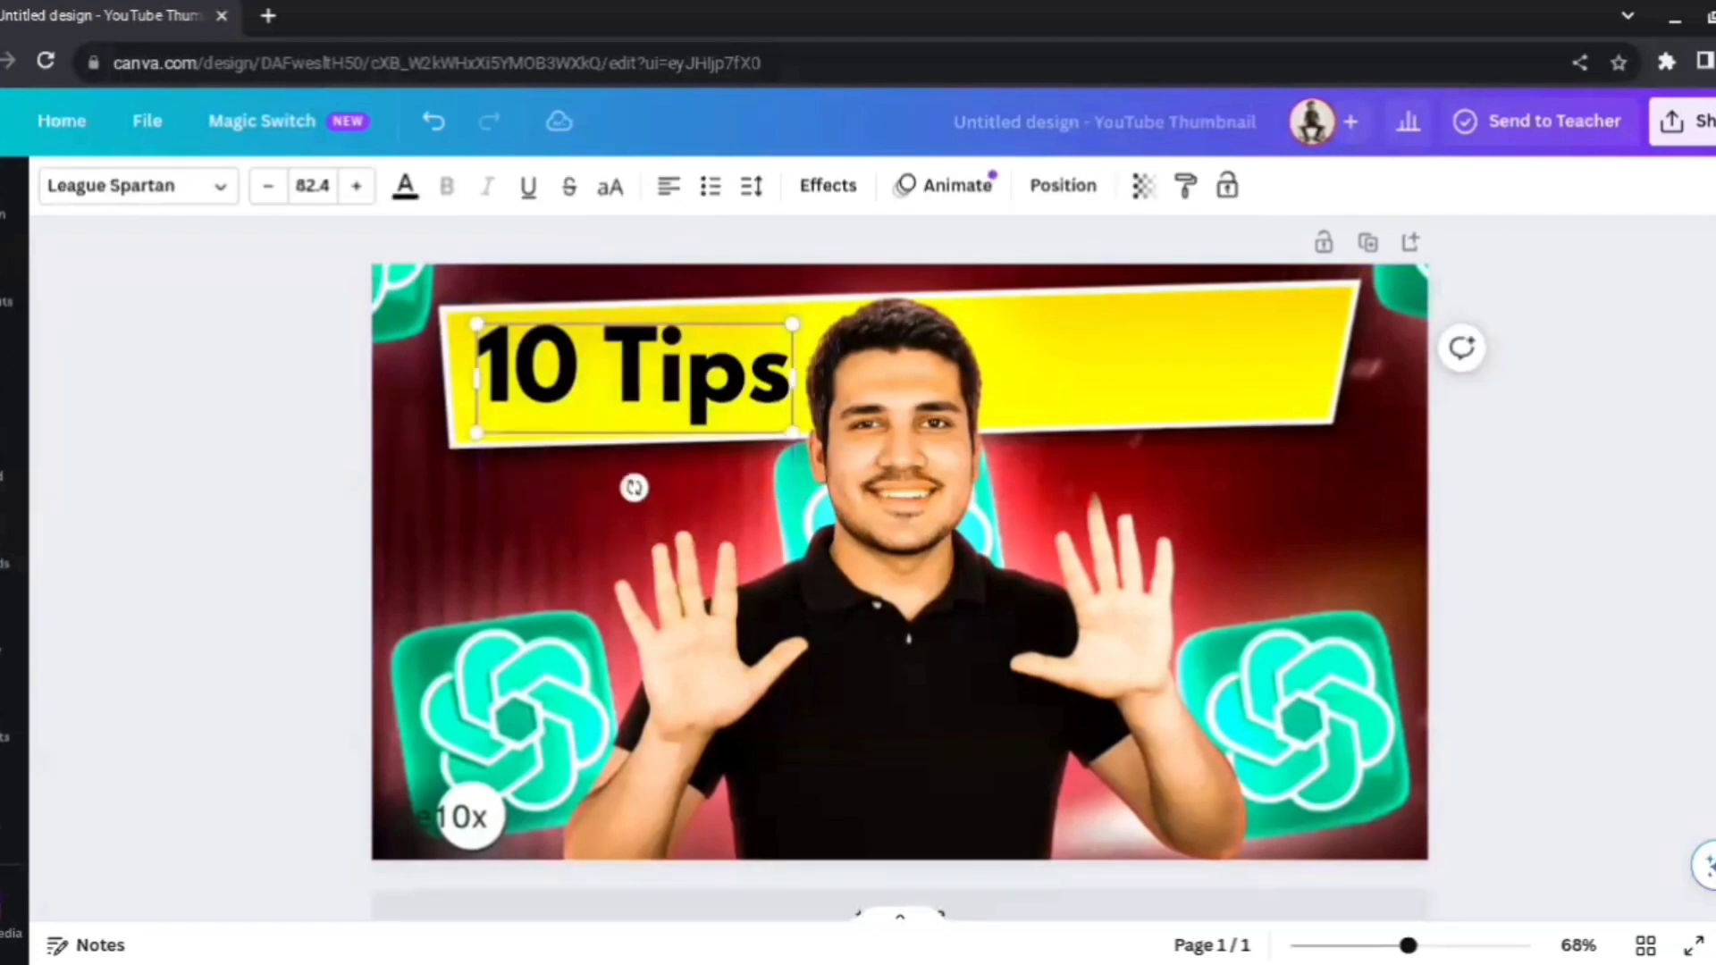
- Scale the "10 Tips" text down to font size 69.1 inside the yellow banner
left_click(798, 449)
left_click(779, 422)
left_click_drag(792, 432, 739, 407)
left_click(651, 486)
- Duplicate the "10 Tips" text, place the copy on the banner to the right of the man's head, and reword it "For ChatGPT"
left_click(608, 362)
key("ctrl+d")
left_click_drag(625, 375, 1138, 349)
double_click(1138, 349)
type("F")
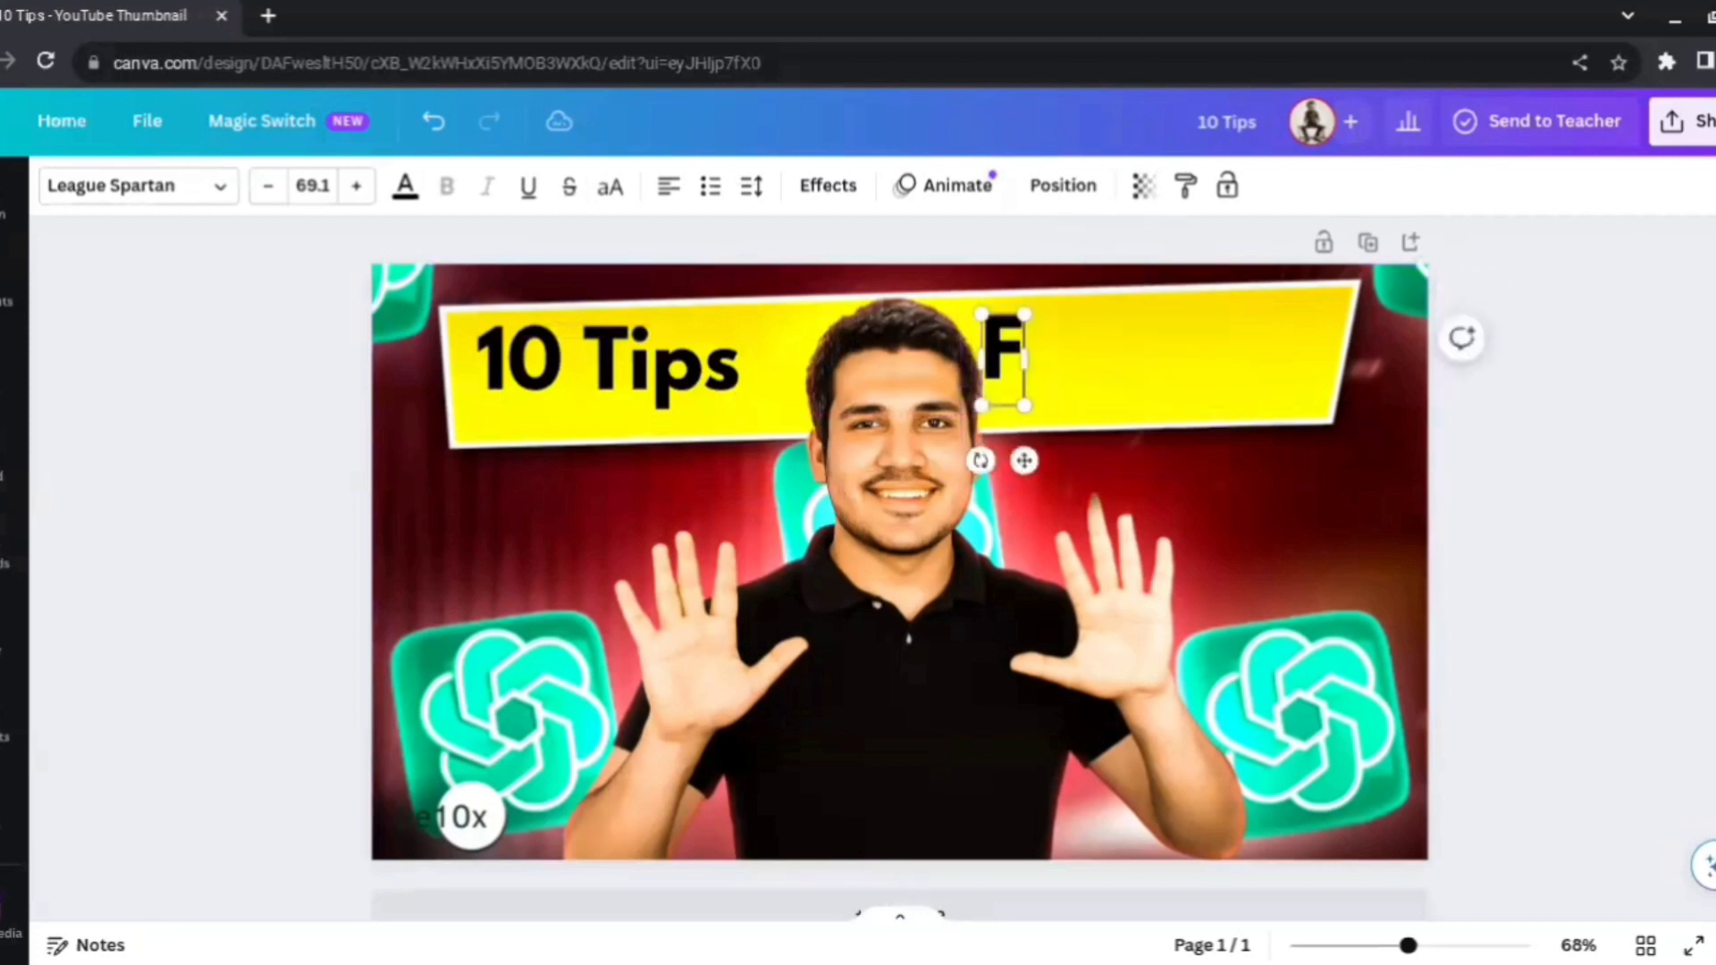
type("or ChatGPT")
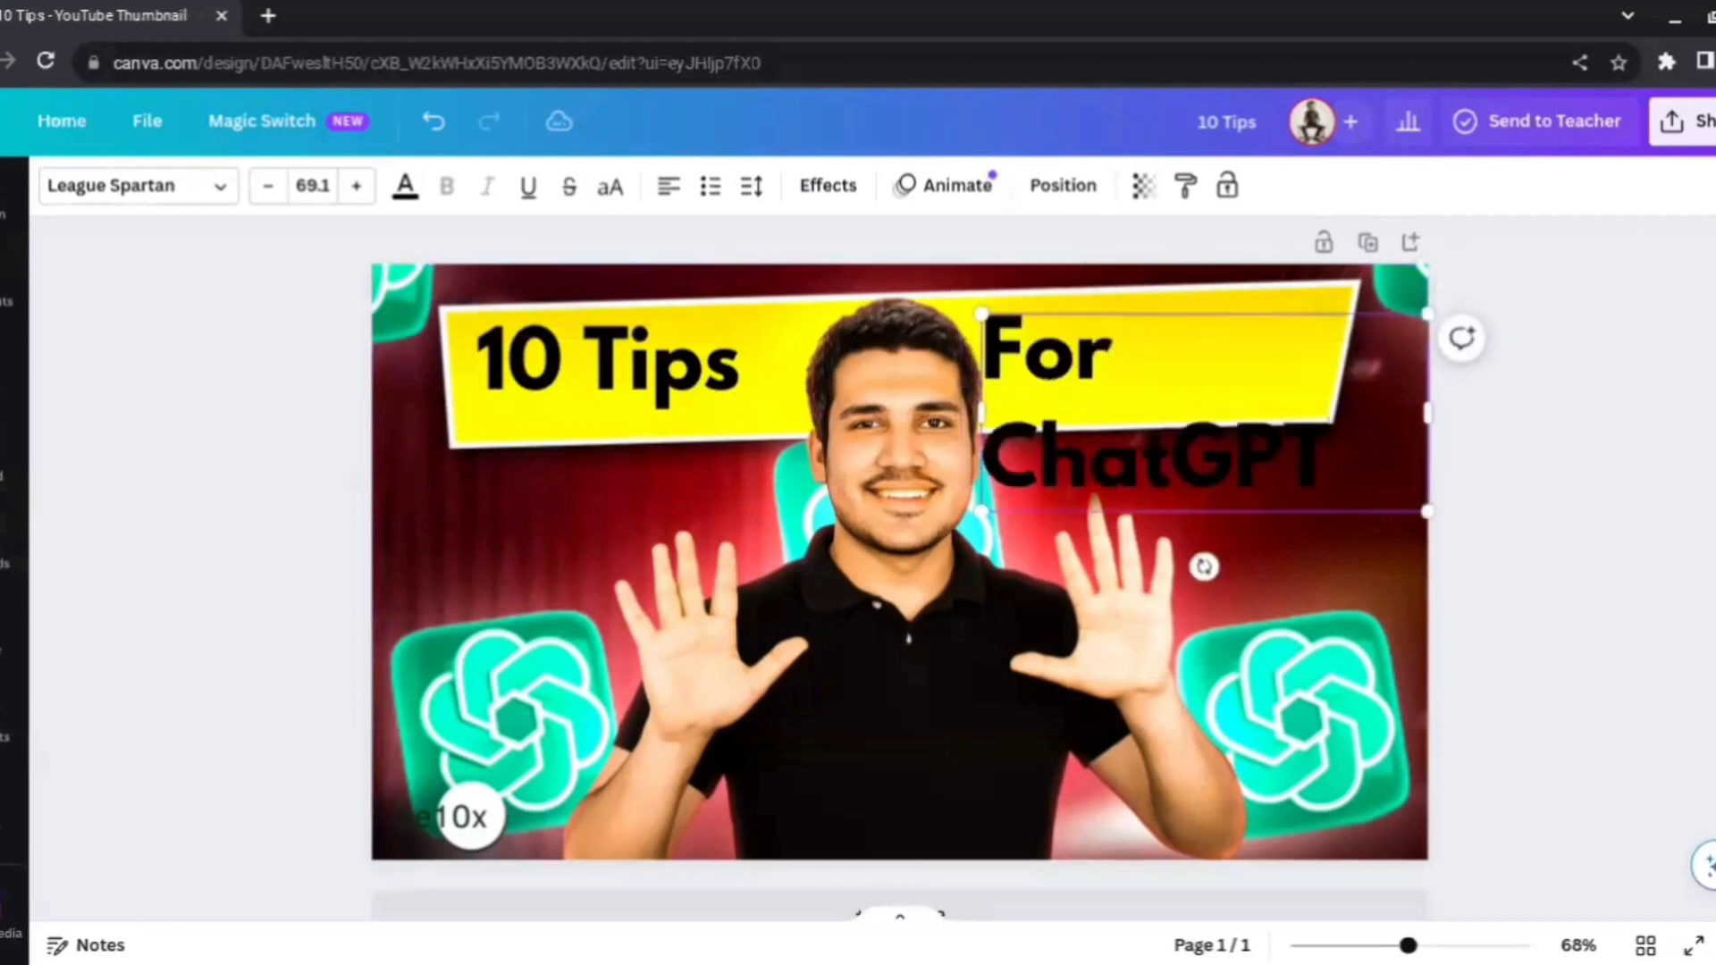
- Scale "For ChatGPT" down to font size 45.7 and position it within the right half of the yellow banner
left_click_drag(1426, 512, 1405, 375)
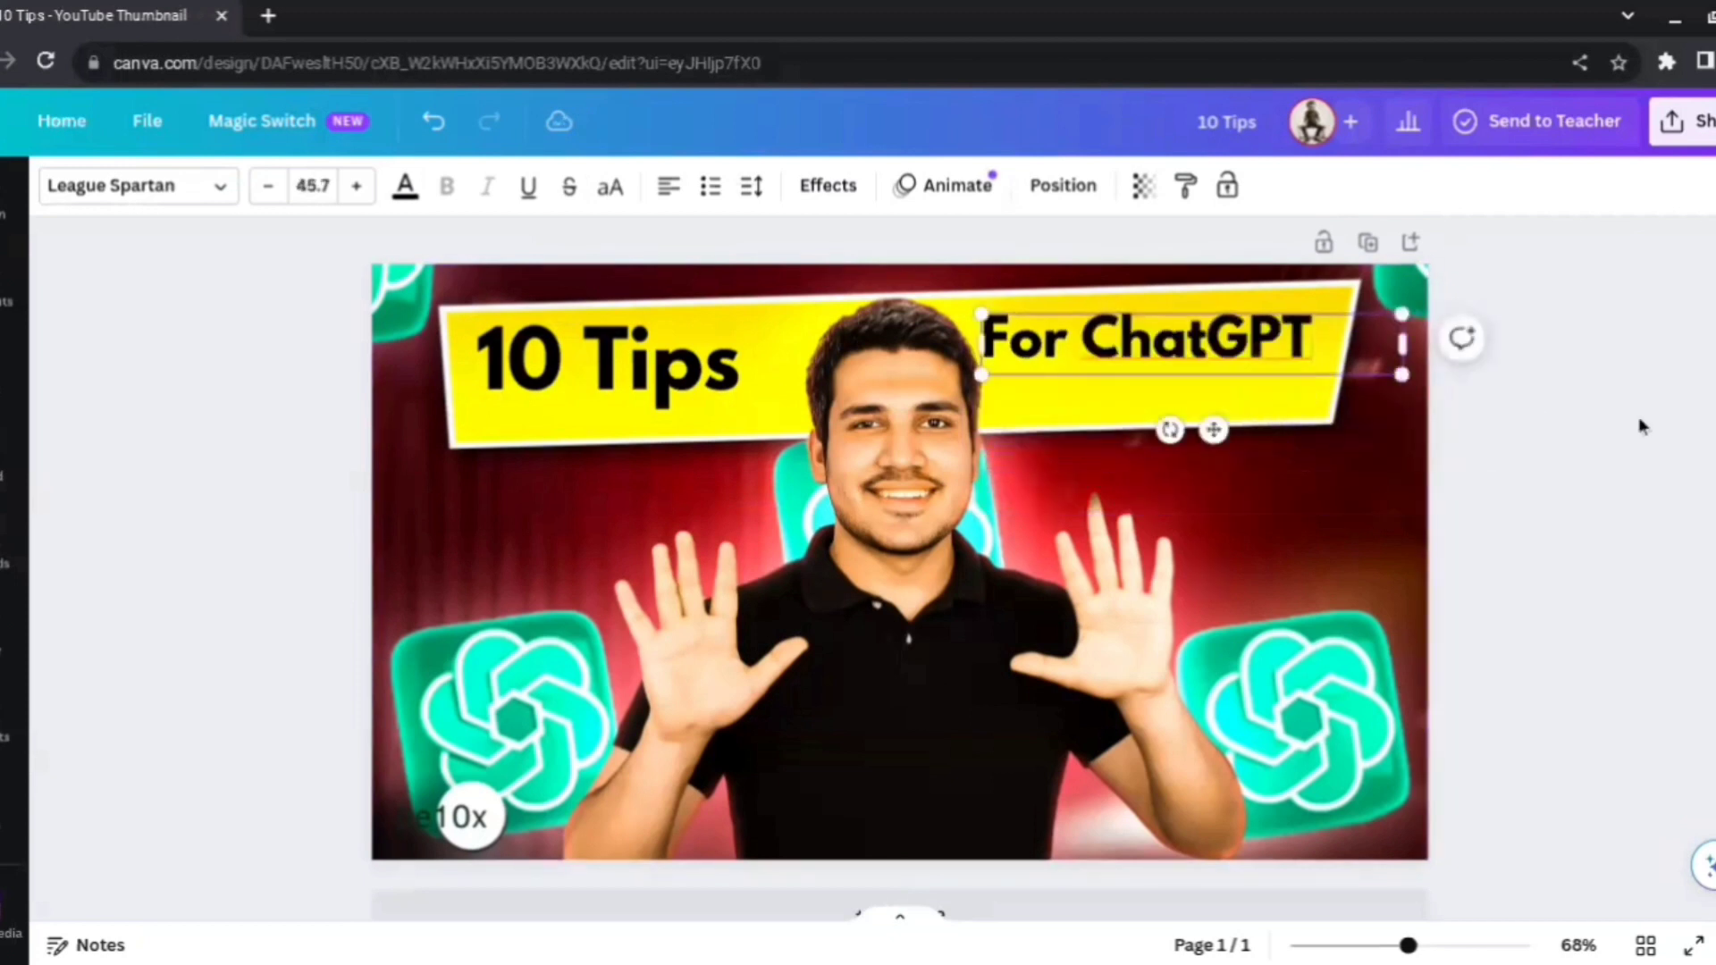
left_click_drag(1254, 351, 1266, 375)
left_click(1552, 413)
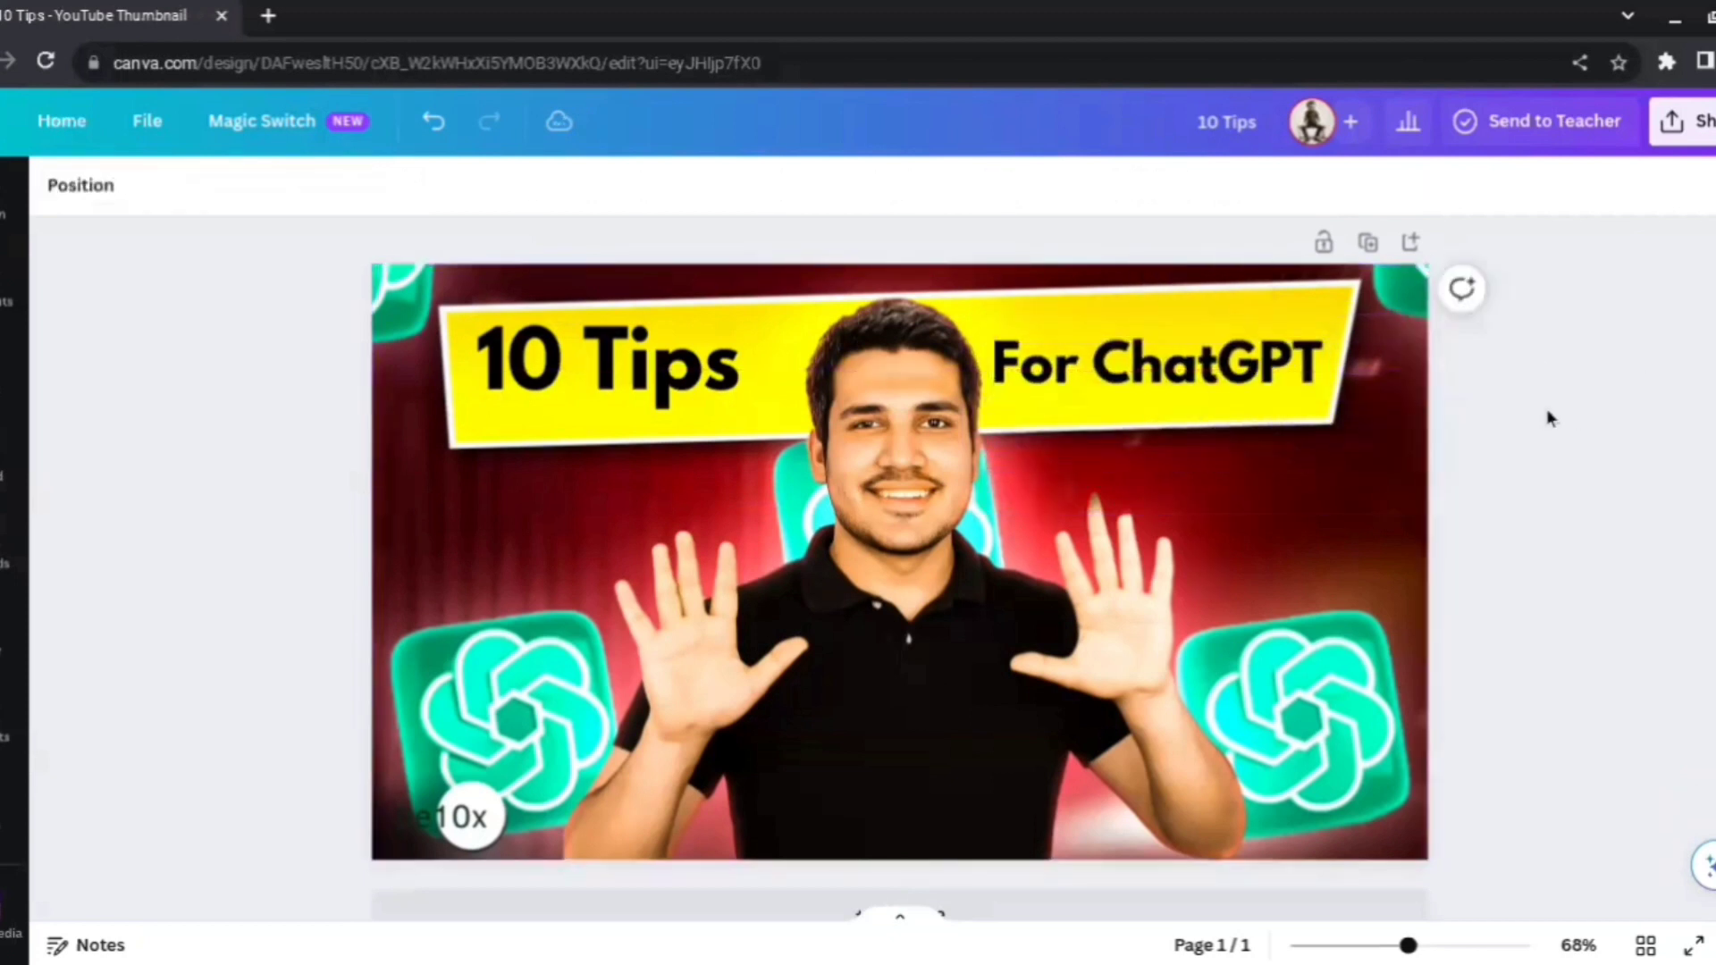
- Shrink the "10 Tips" text slightly and center it in the left half of the yellow banner
left_click(623, 402)
left_click_drag(741, 417, 696, 399)
left_click_drag(617, 362, 645, 378)
left_click(1585, 576)
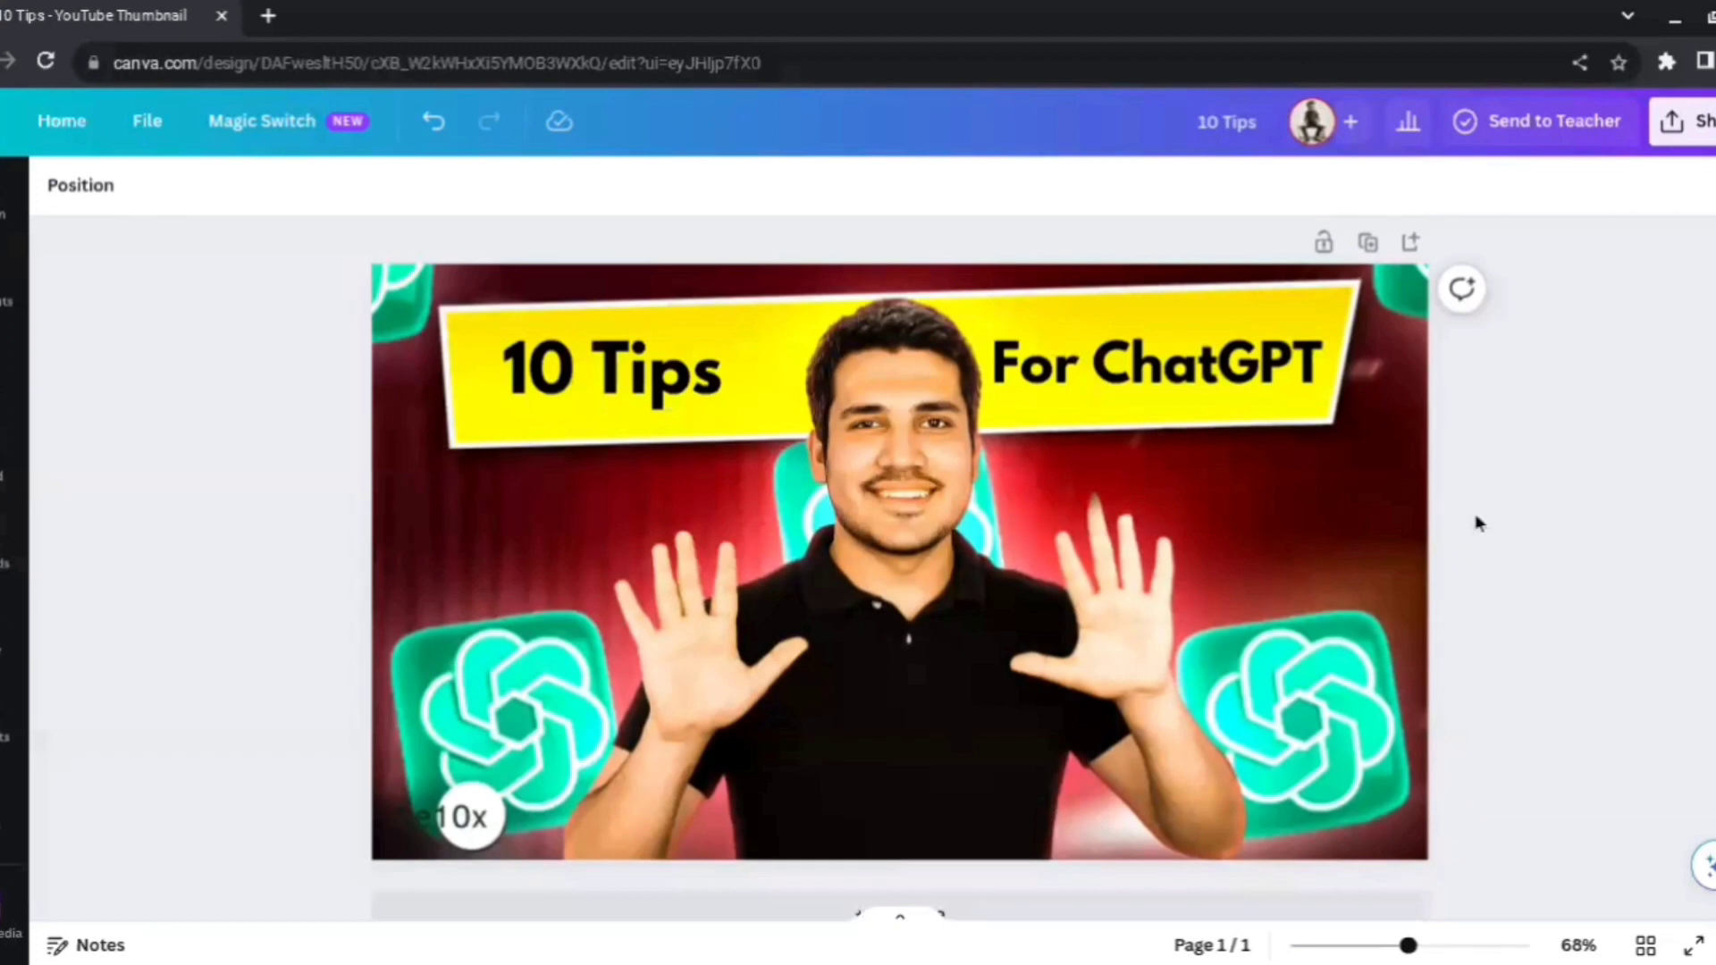
- Delete both the "For ChatGPT" and "10 Tips" texts from the yellow banner
left_click(1188, 354)
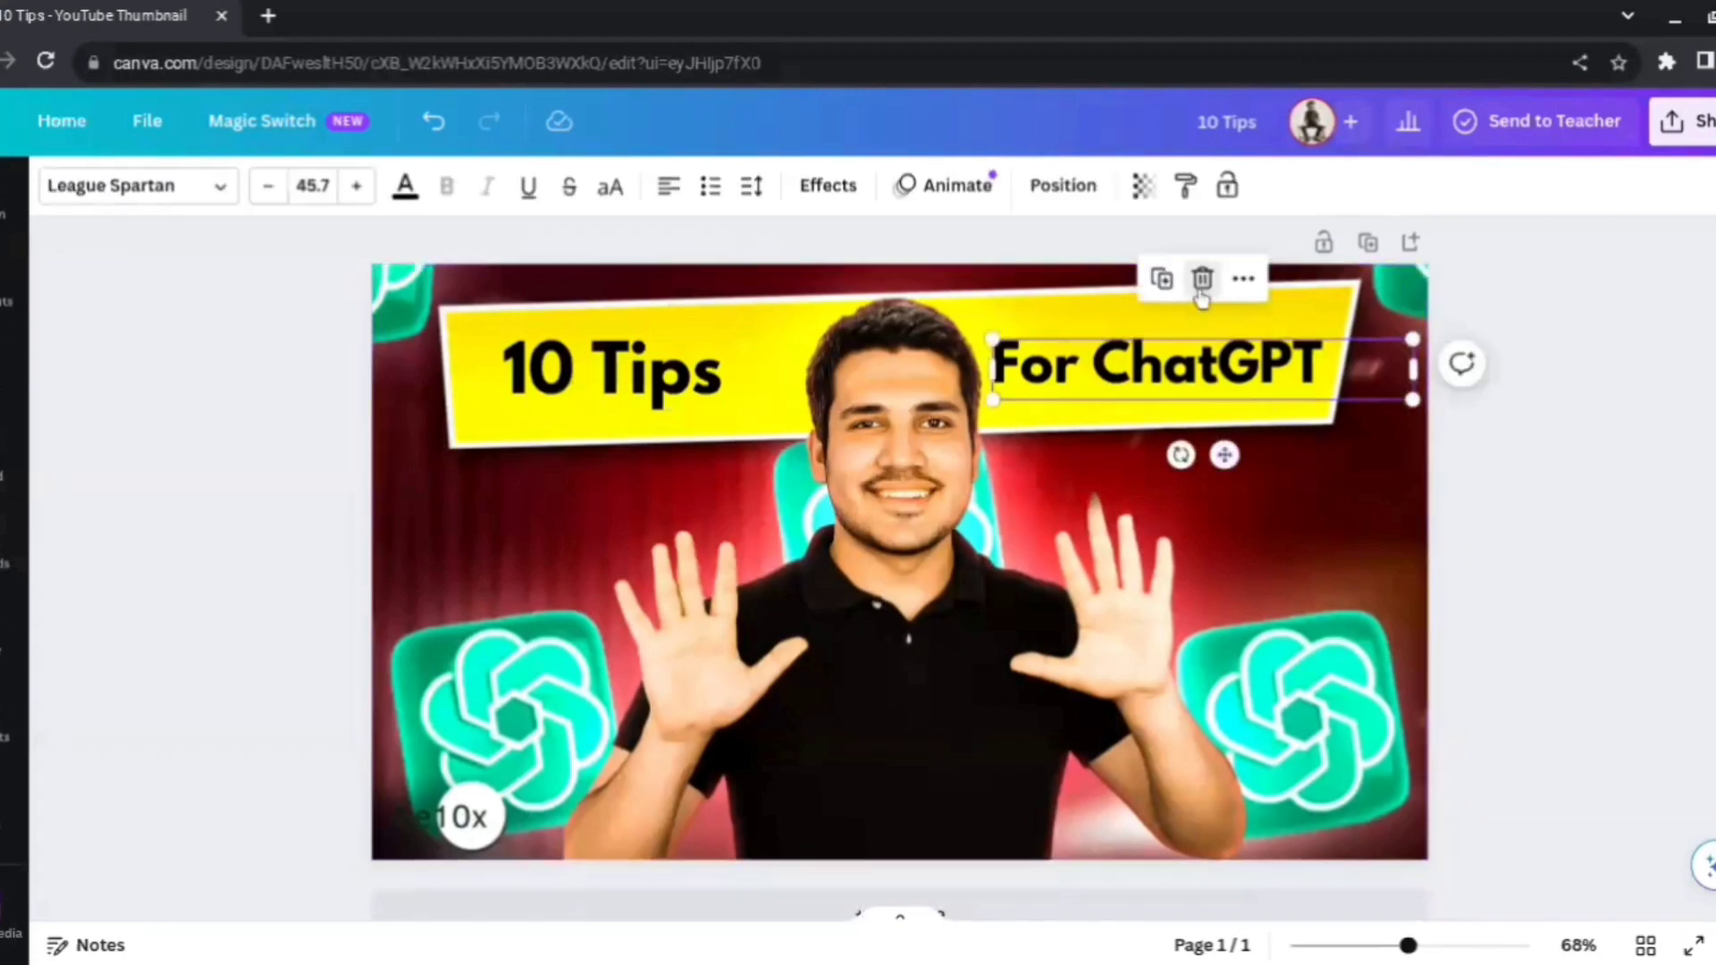
left_click(1202, 279)
left_click(585, 354)
left_click(613, 280)
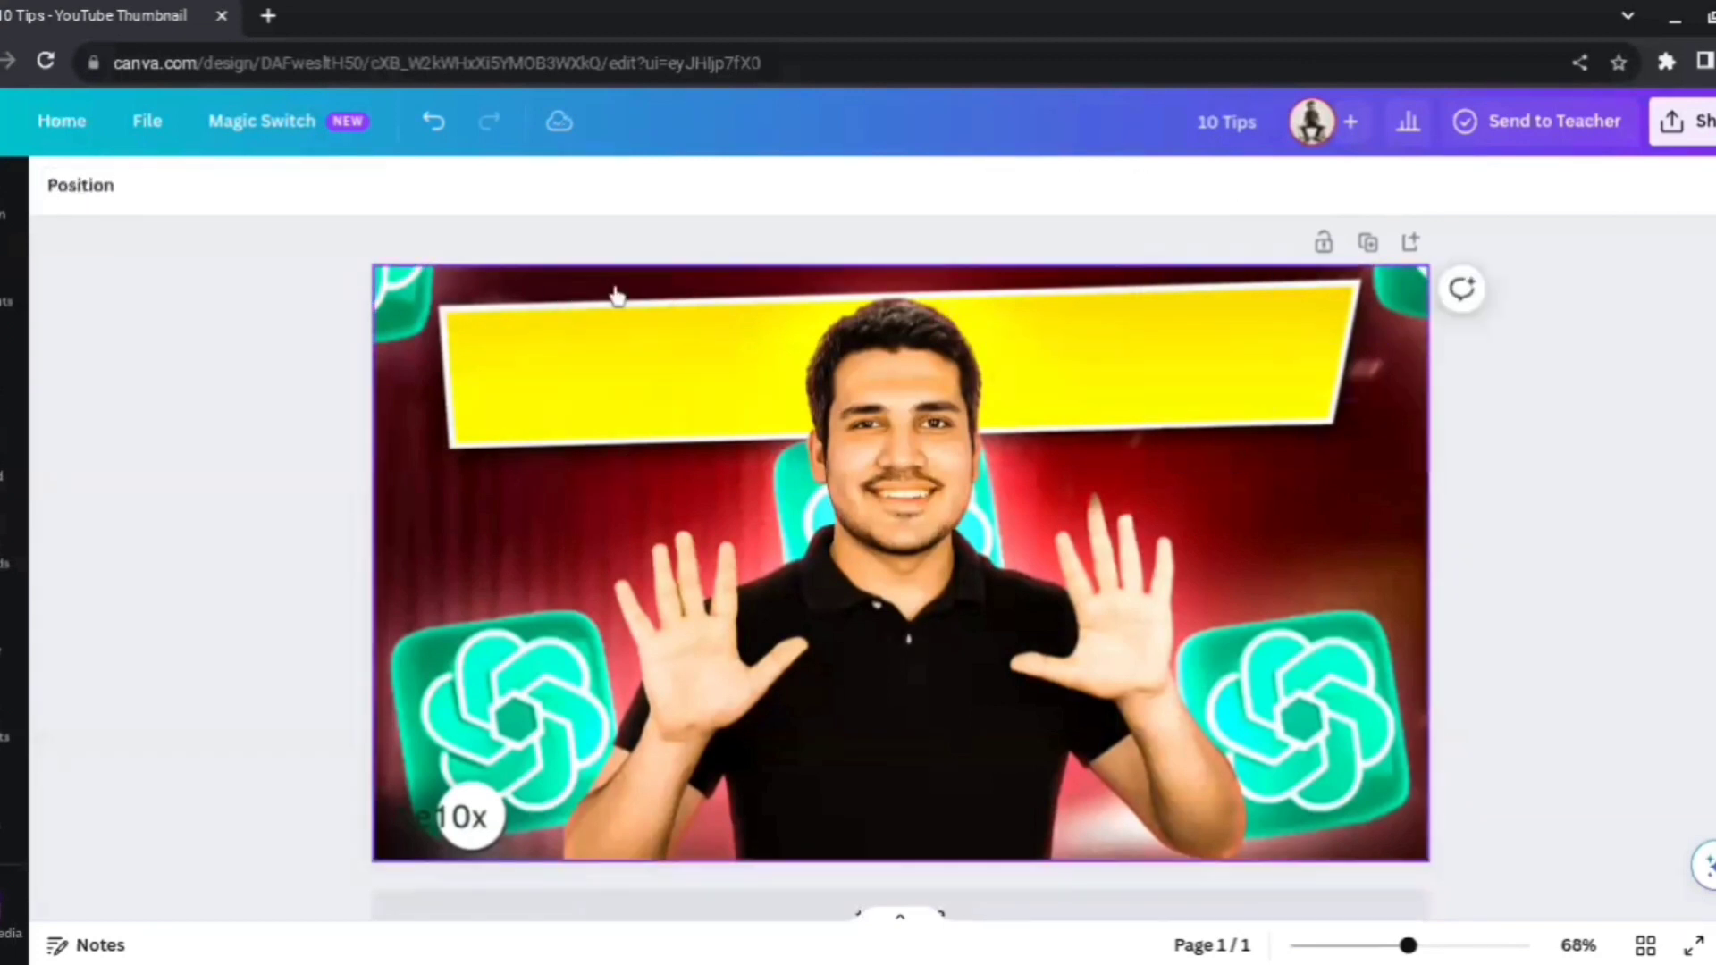
left_click(4, 428)
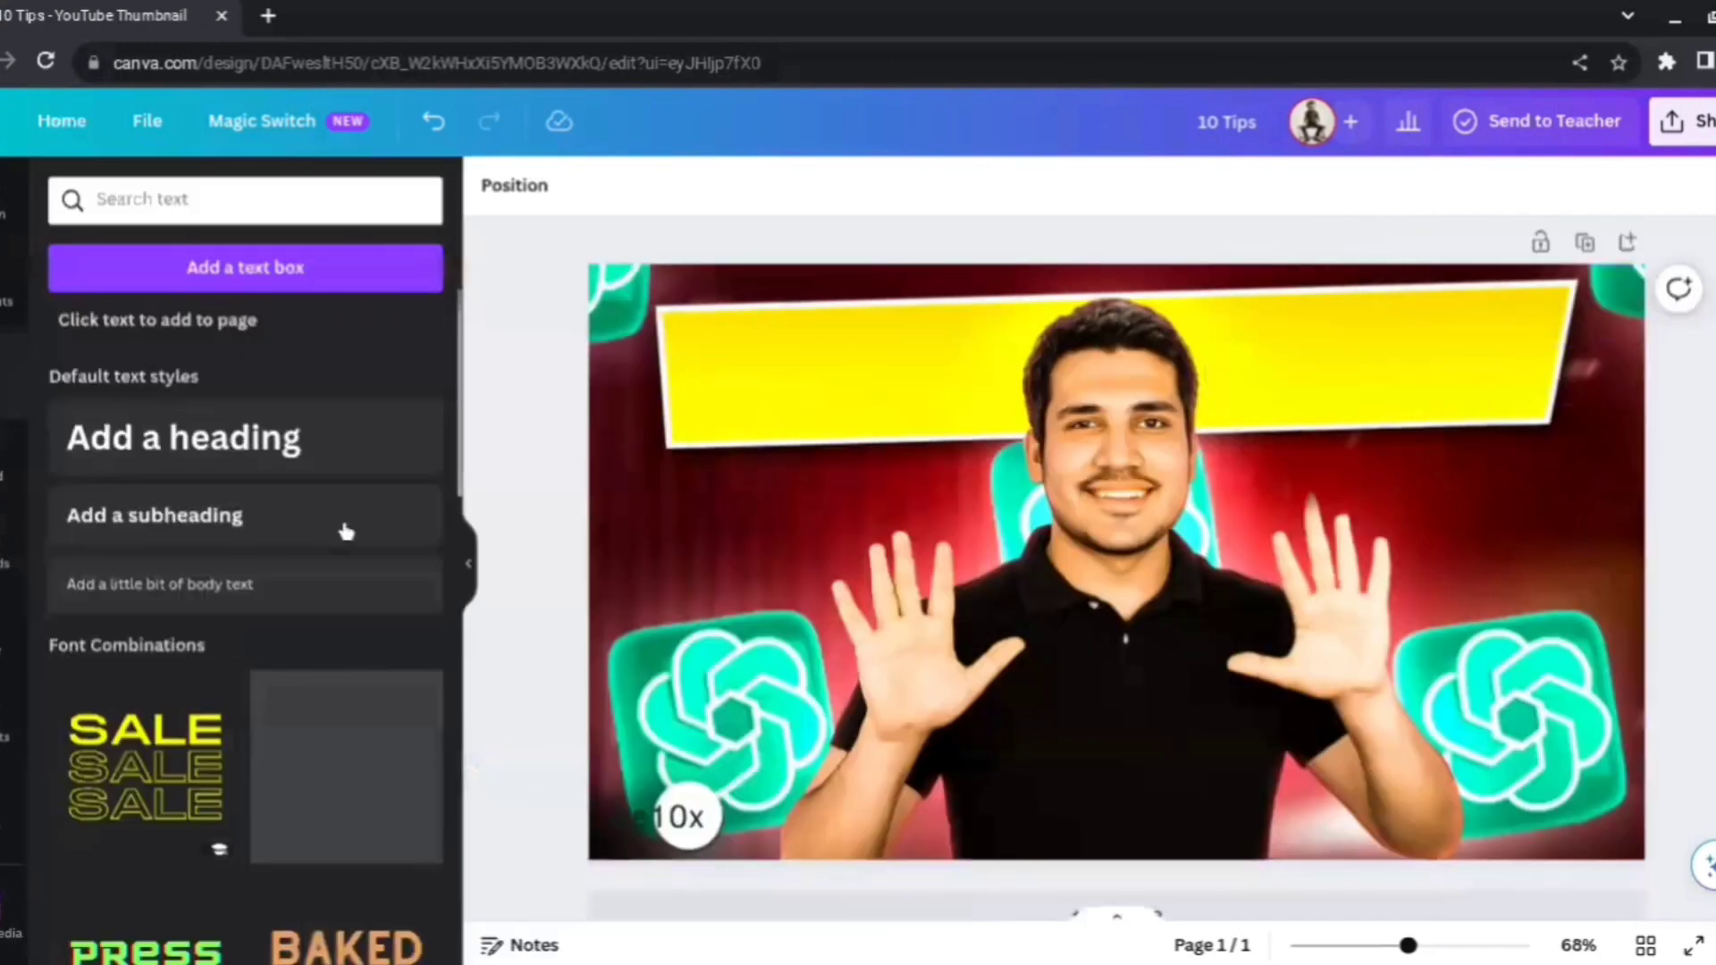
left_click(471, 572)
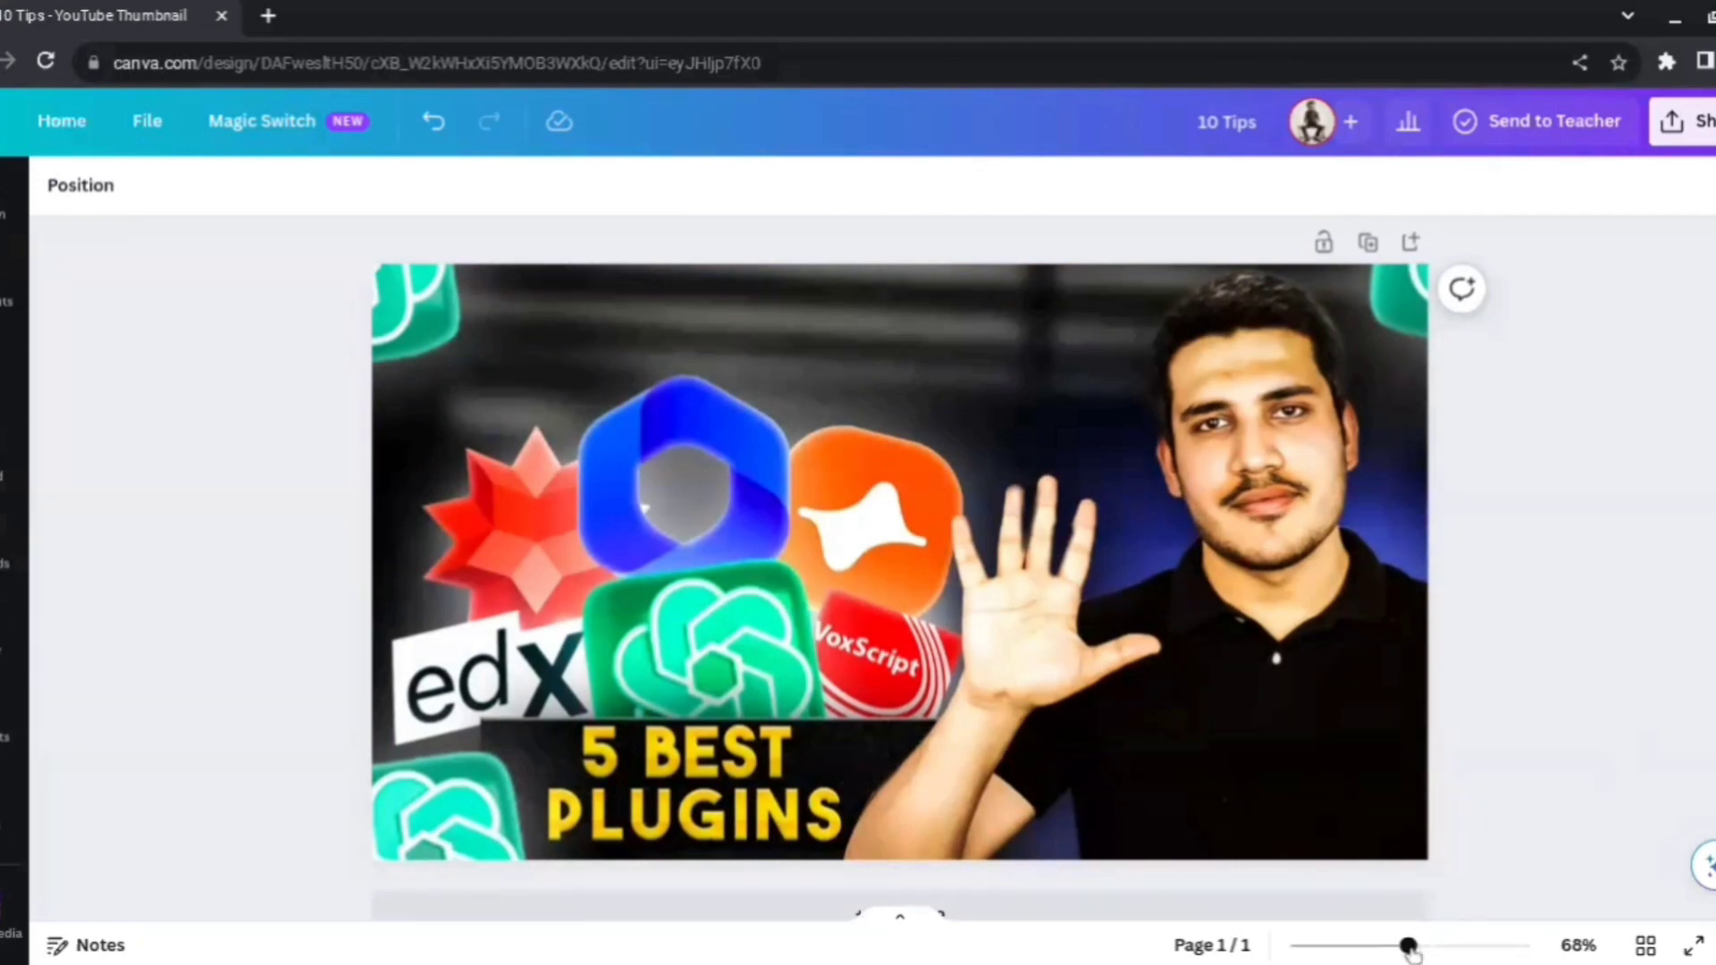
- Start Magic Eraser on the "5 Best Plugins" thumbnail photo and set the brush size to 42
left_click_drag(1409, 945, 1426, 945)
scroll(921, 623, "down", 2)
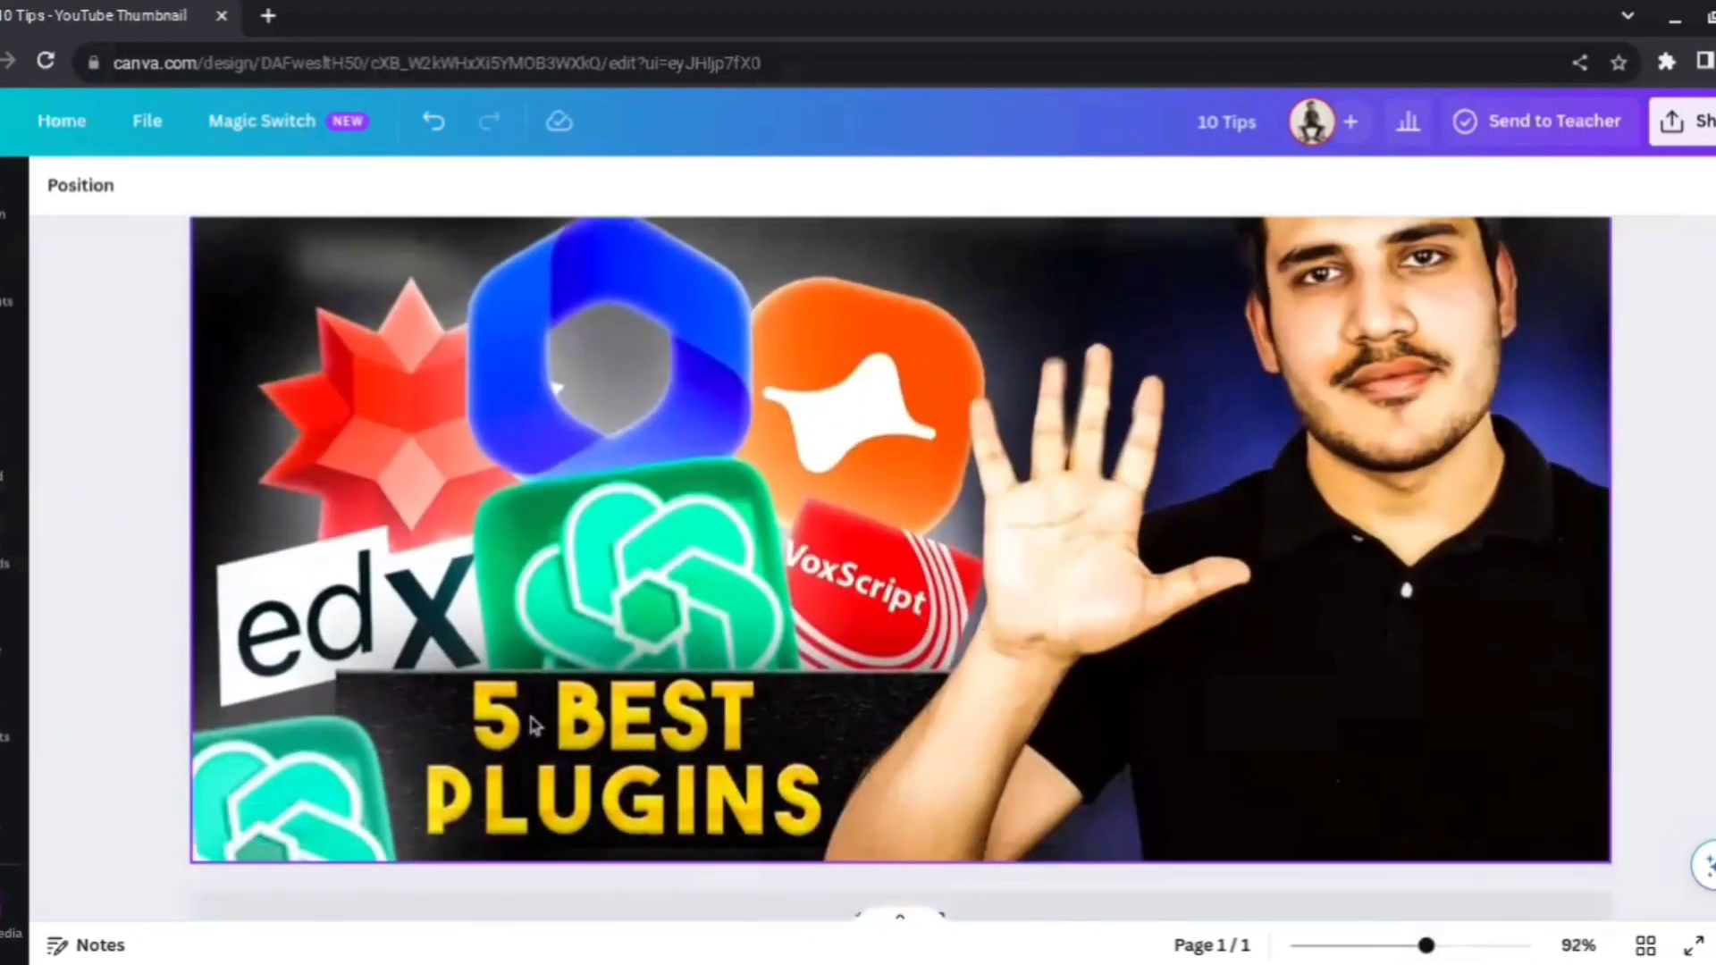
left_click(542, 411)
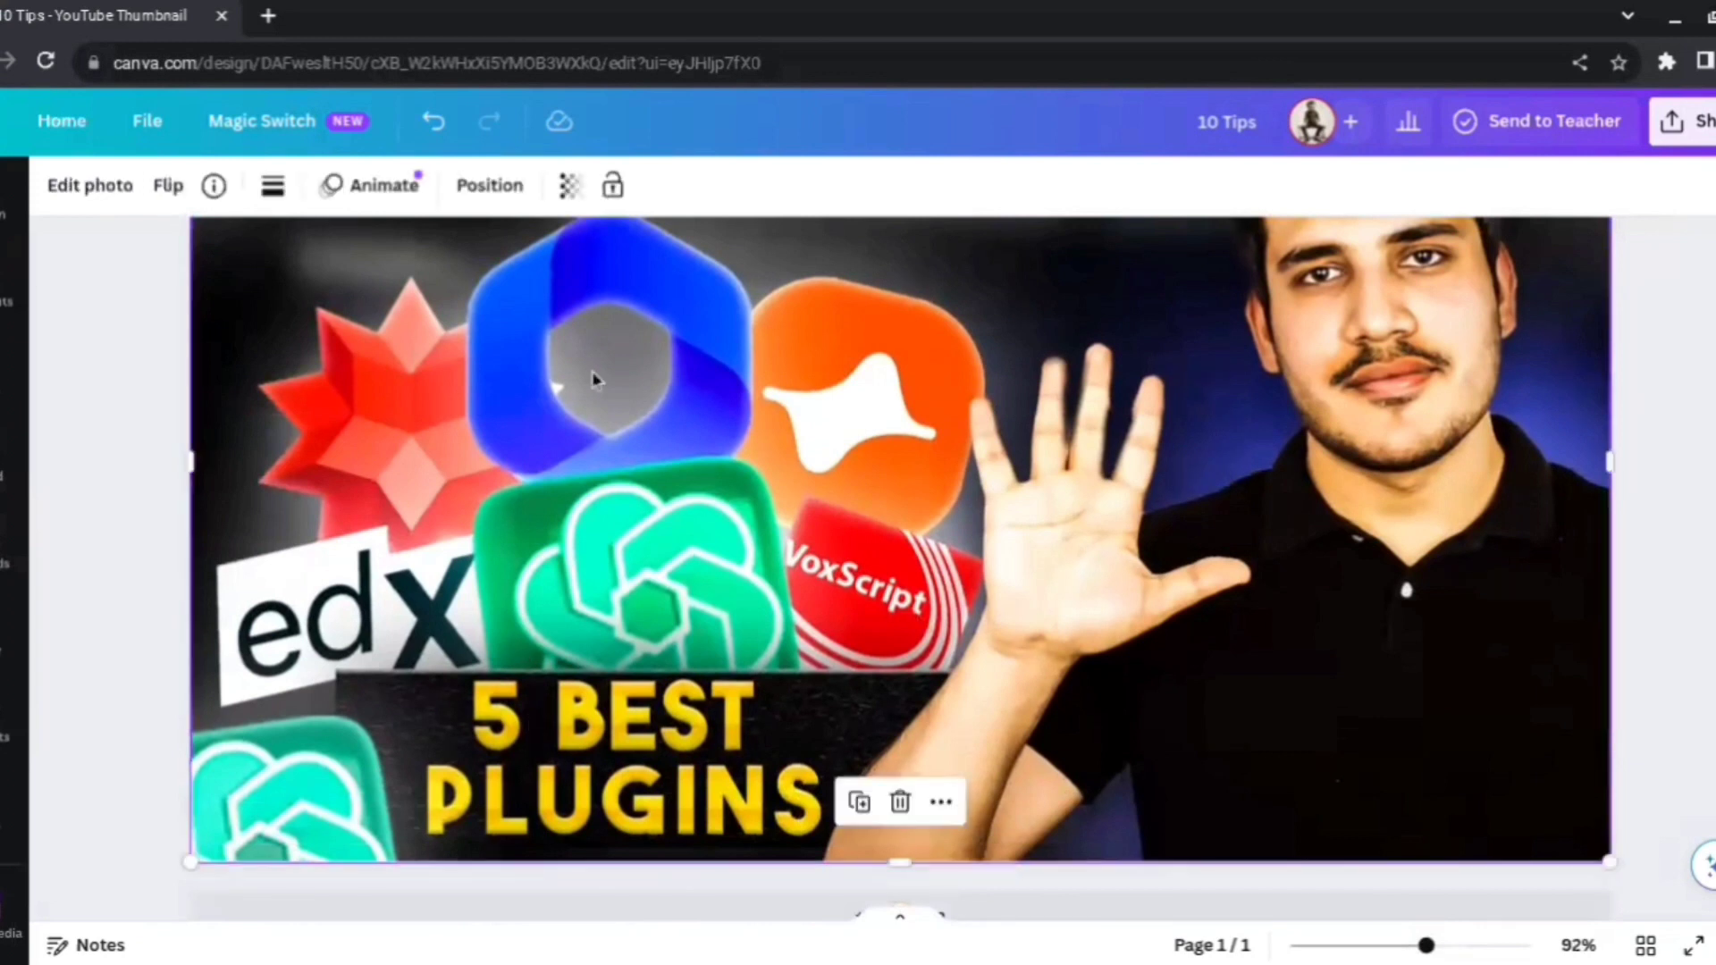
left_click(90, 185)
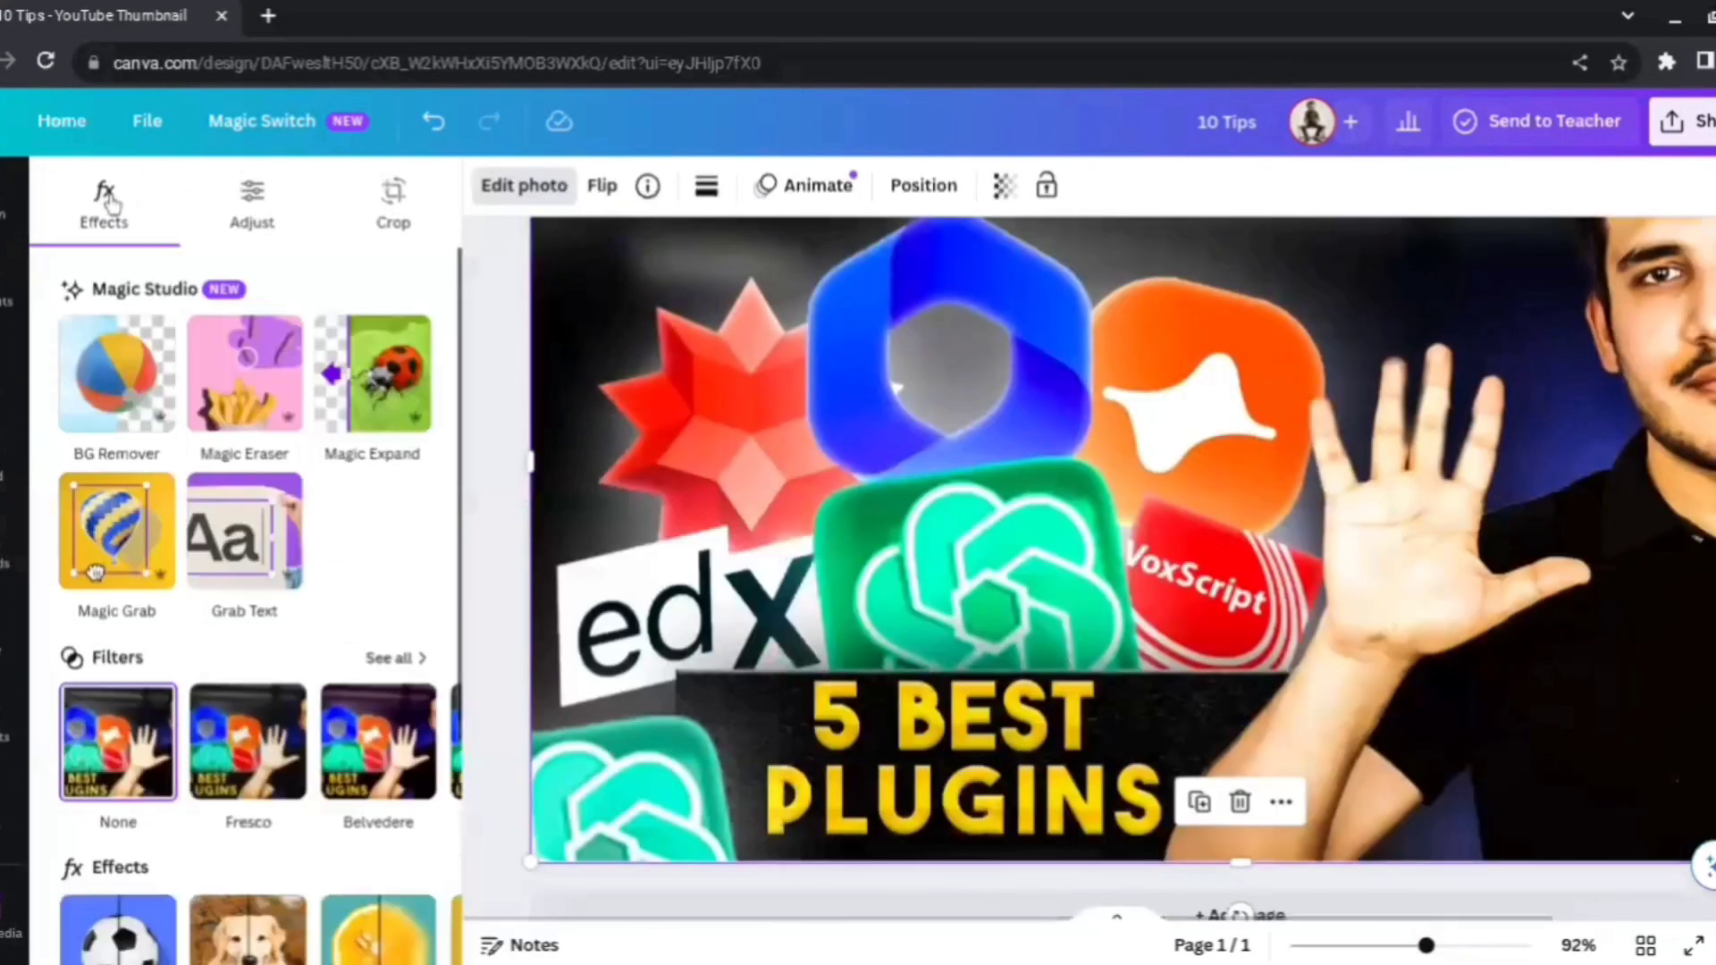
left_click(264, 399)
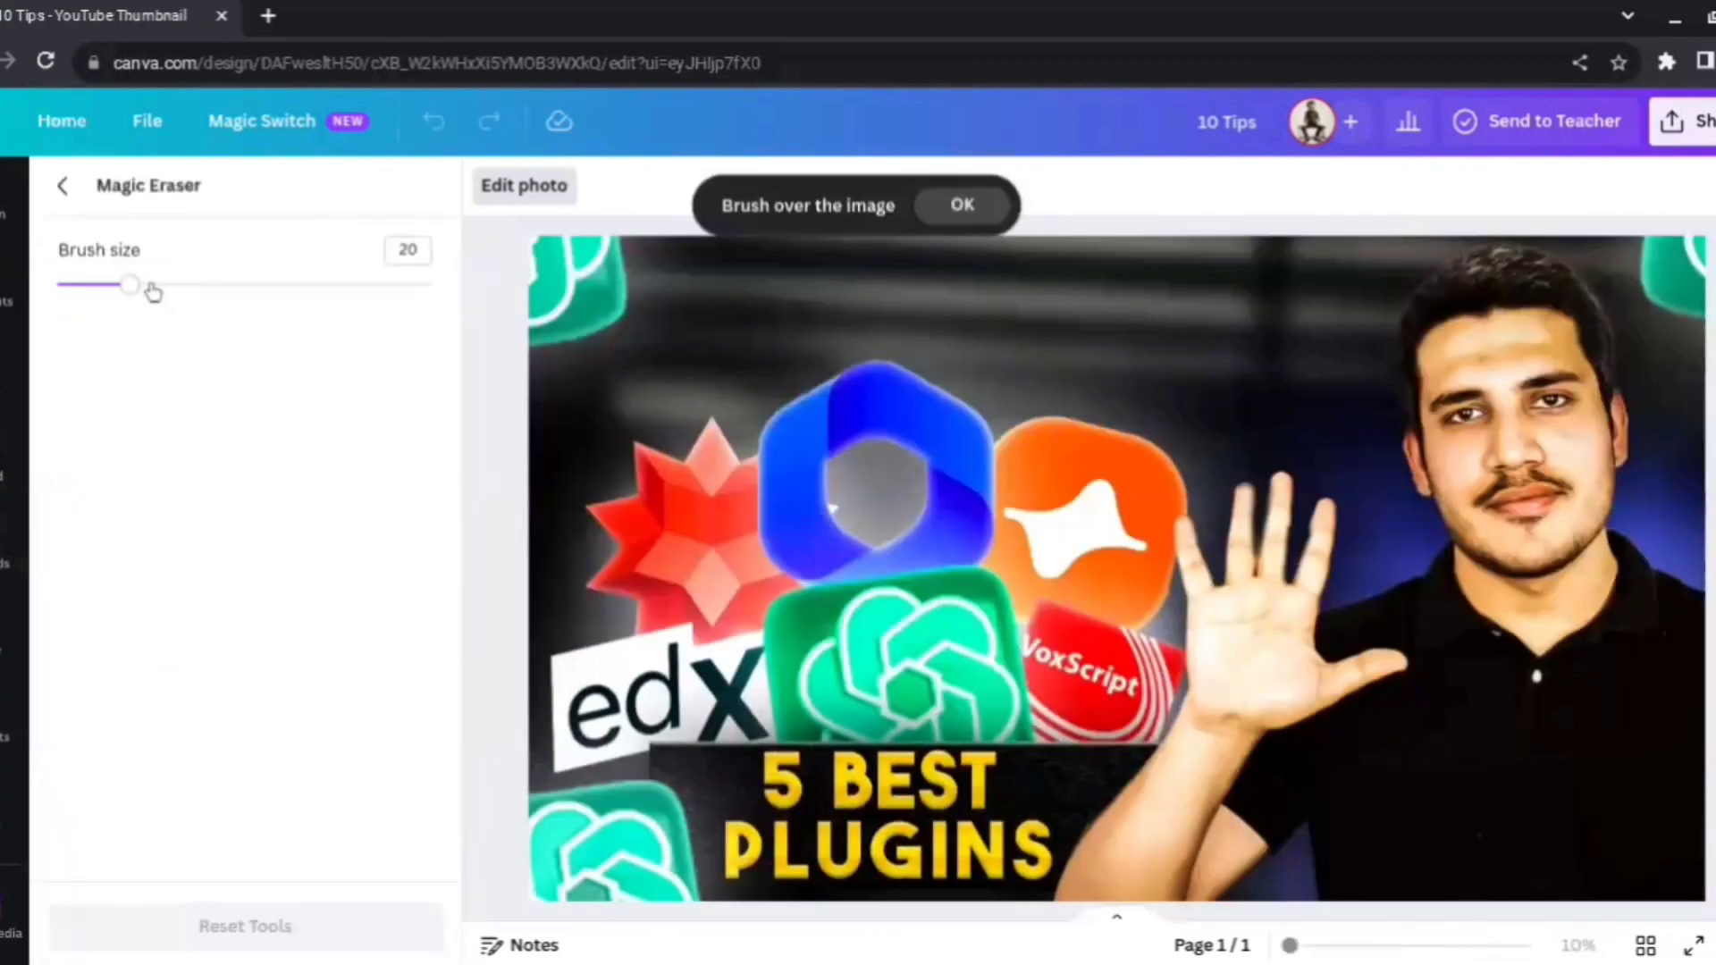
mouse_move(131, 287)
left_mouse_down()
mouse_move(182, 288)
mouse_move(215, 322)
left_mouse_up()
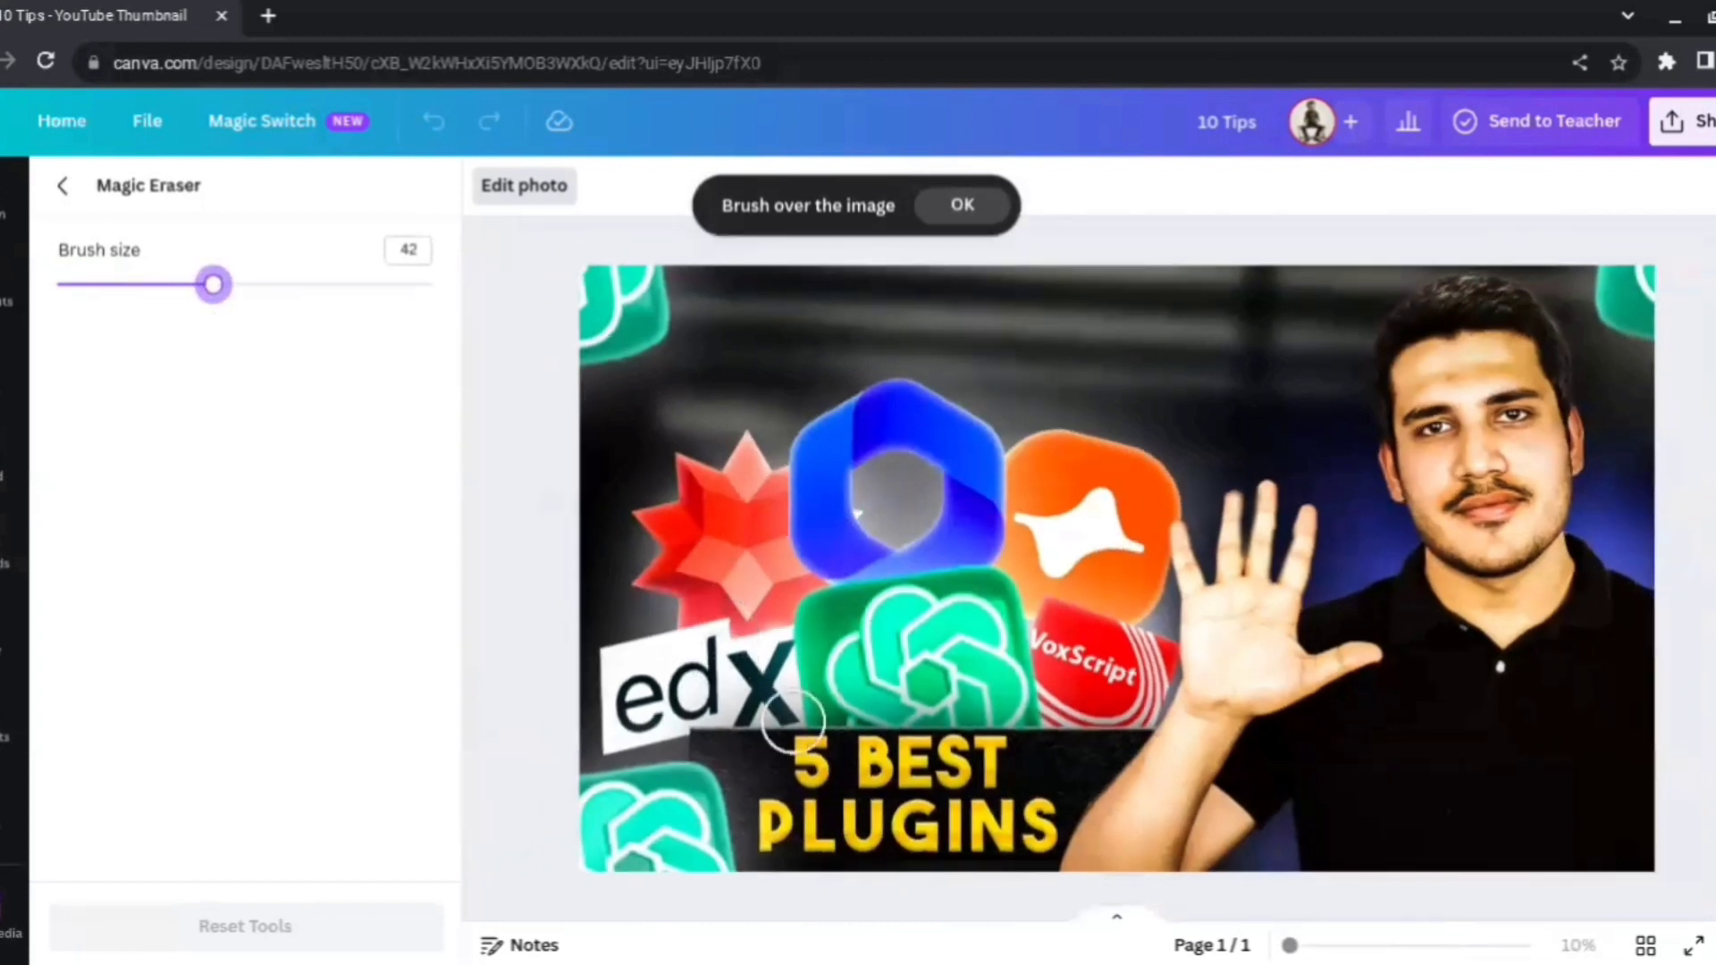
- Erase the "5" in front of "BEST" and brush over the remaining spot with Magic Eraser
left_click_drag(810, 759, 807, 761)
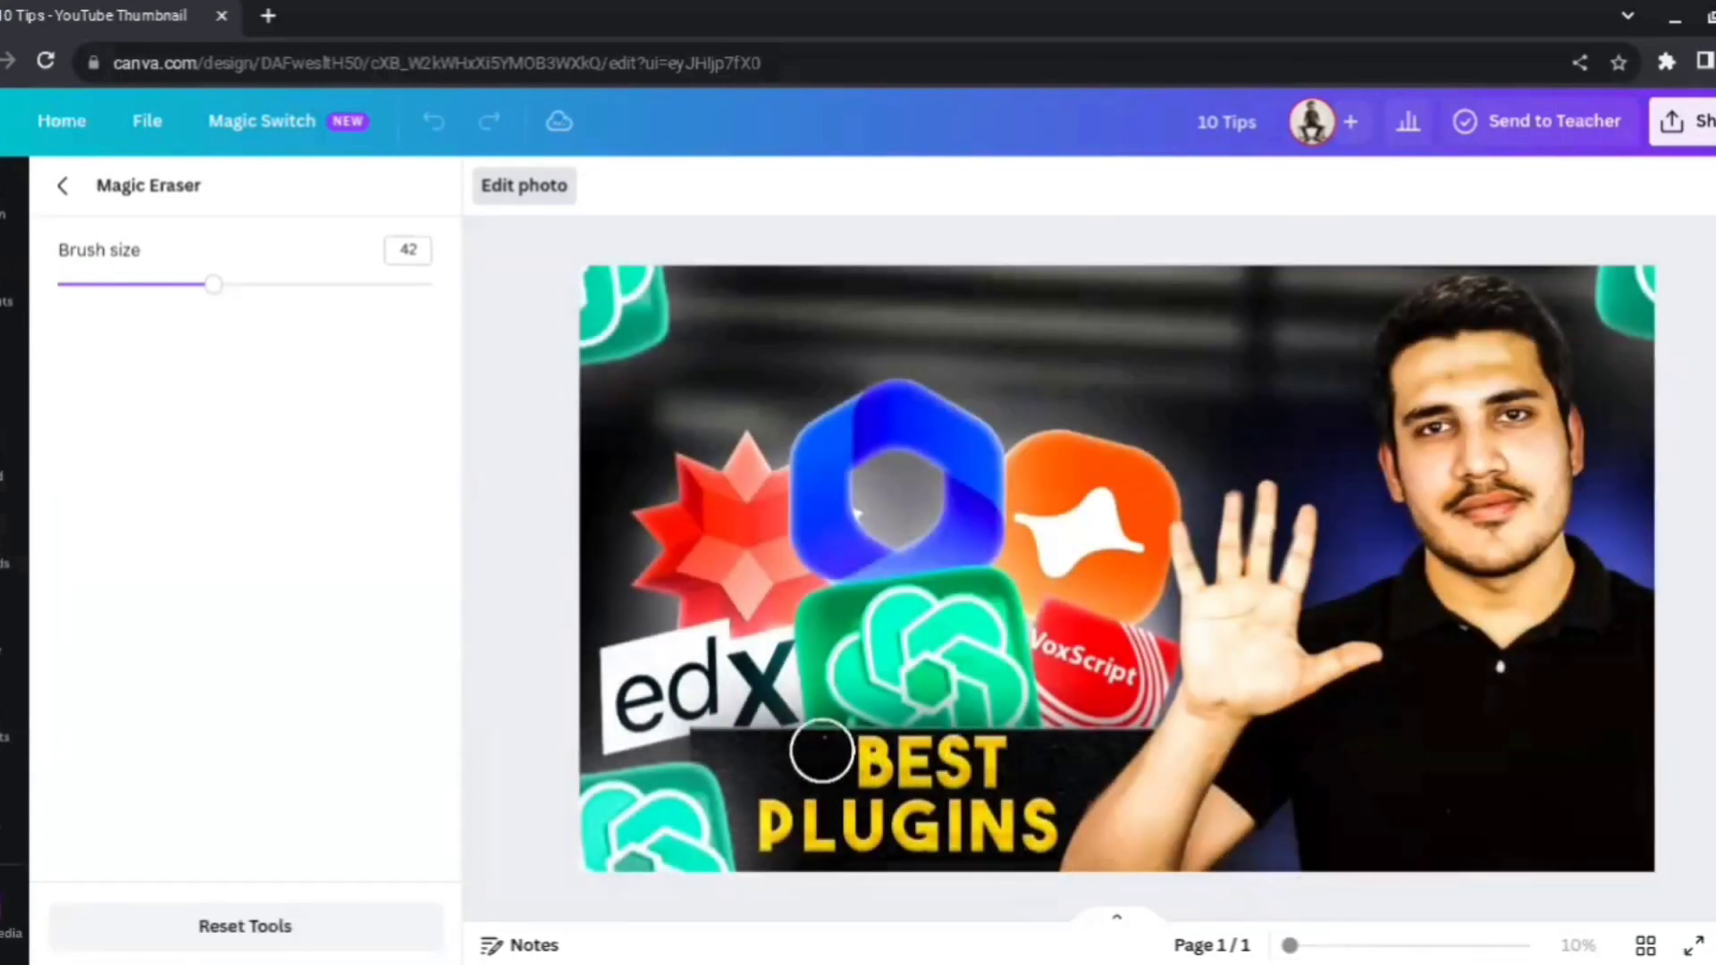
left_click(820, 749)
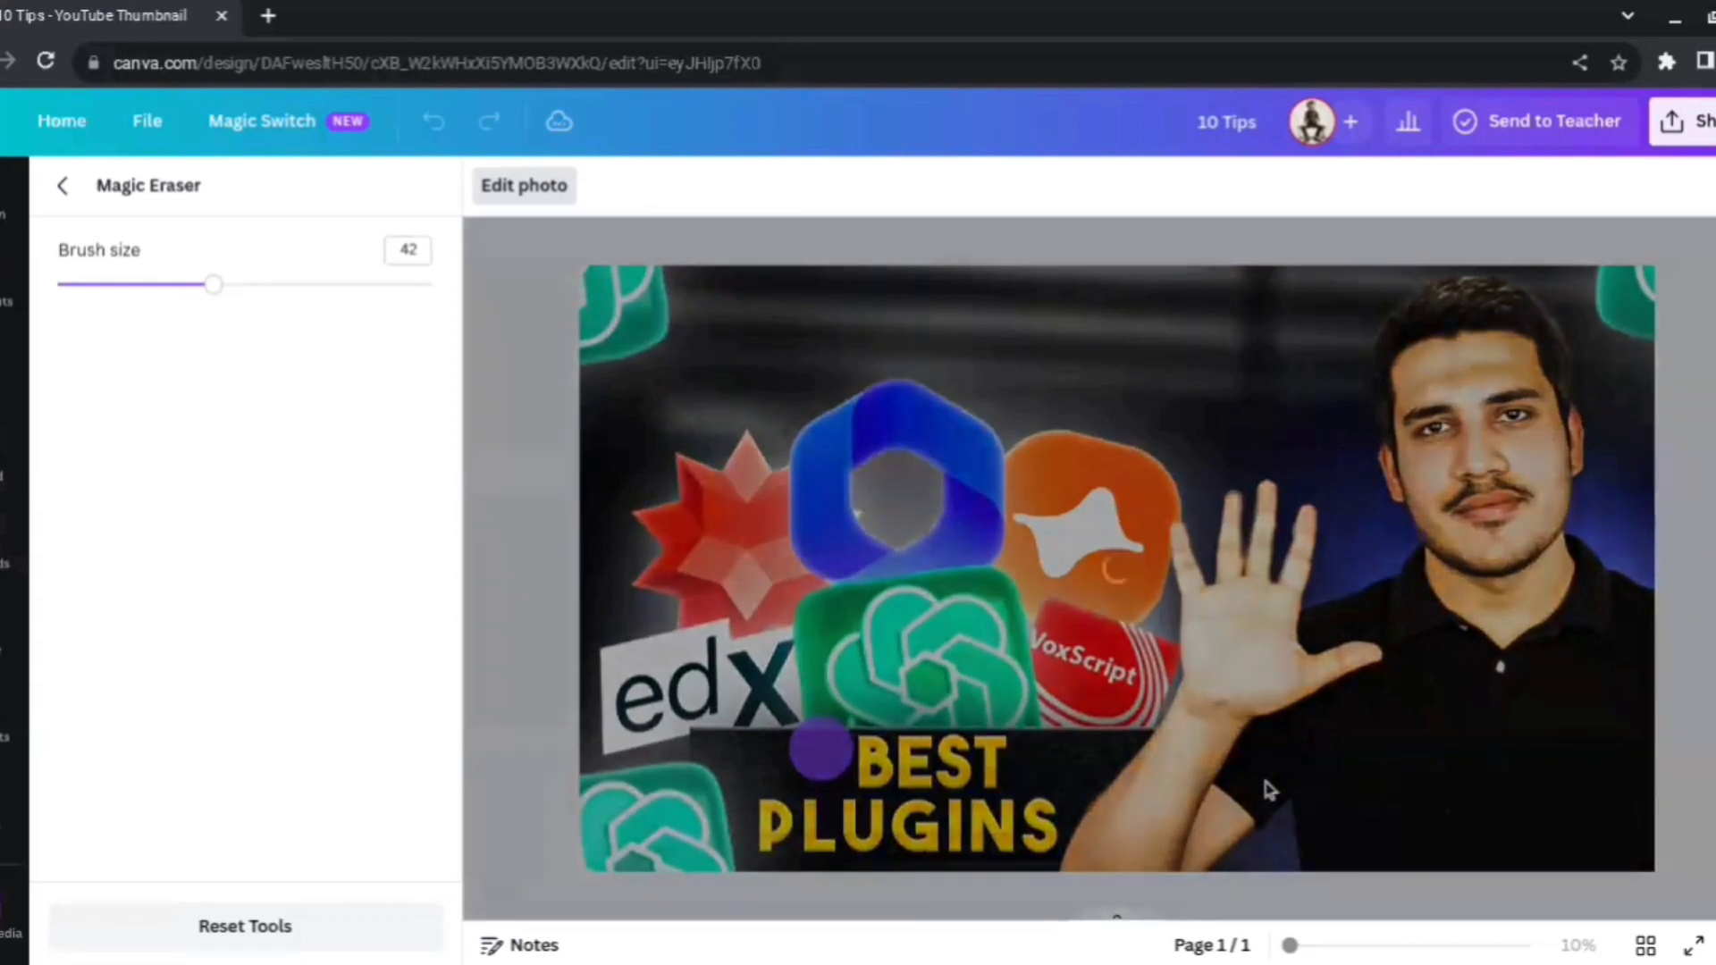
left_click(1600, 606)
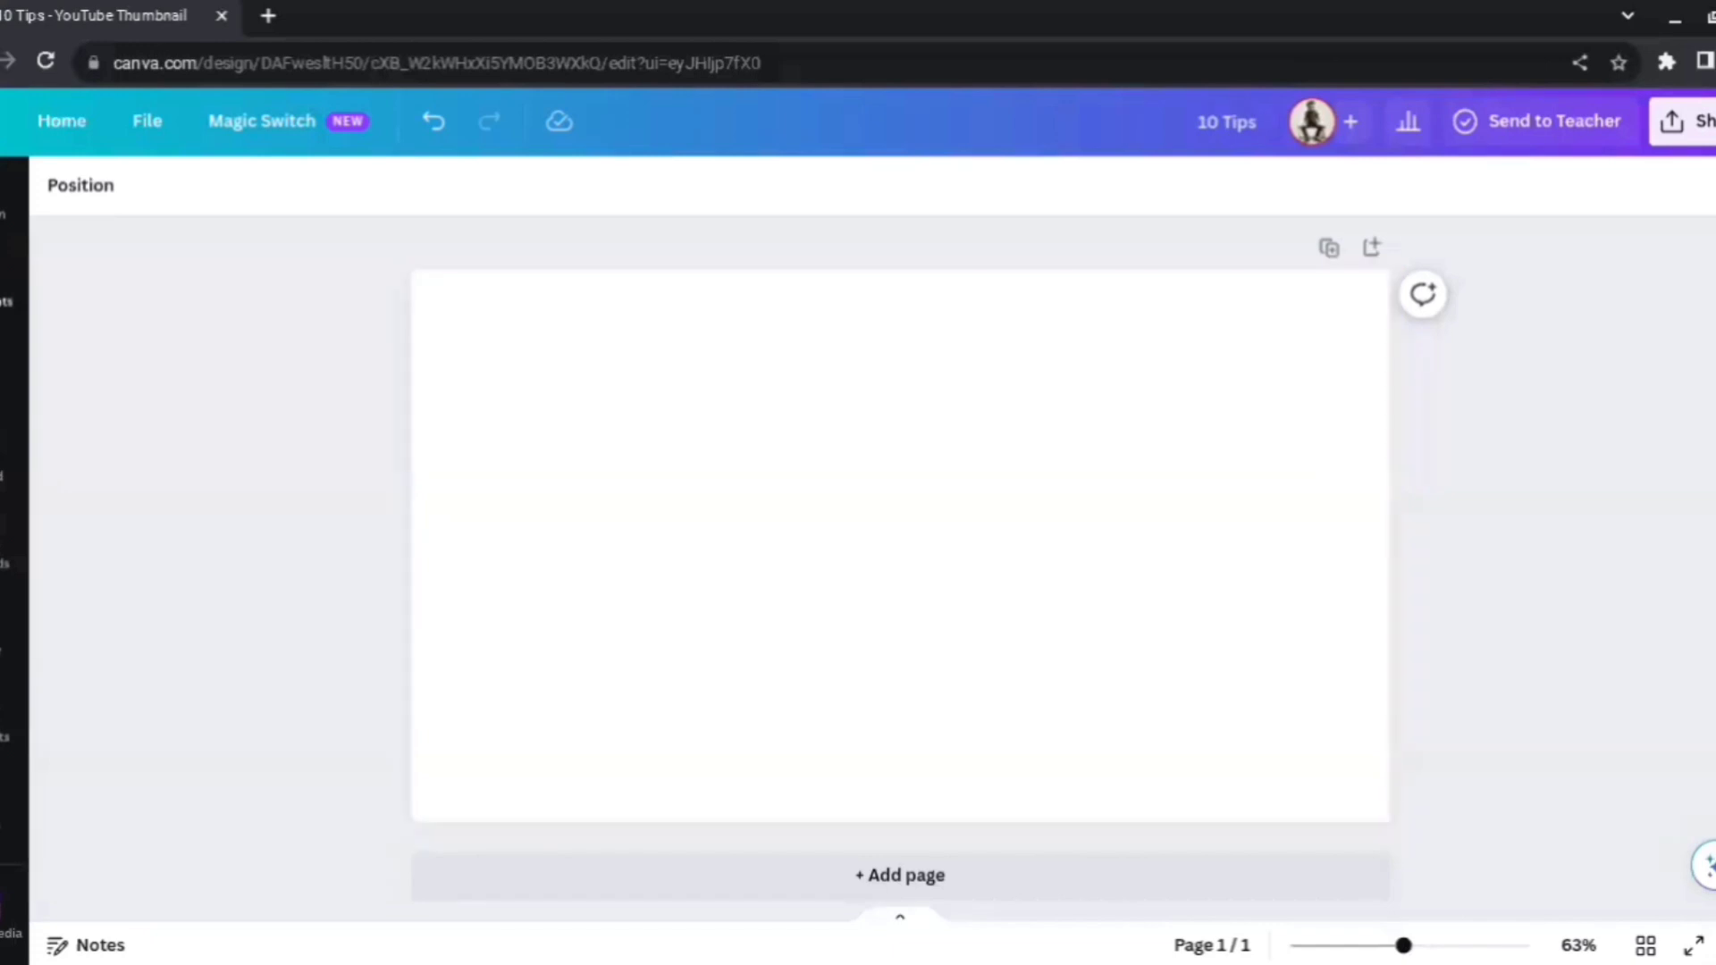
- Start the AI image generator on the blank page and generate images from the prompt "teddy bear on a skateboard on a road"
left_click(10, 282)
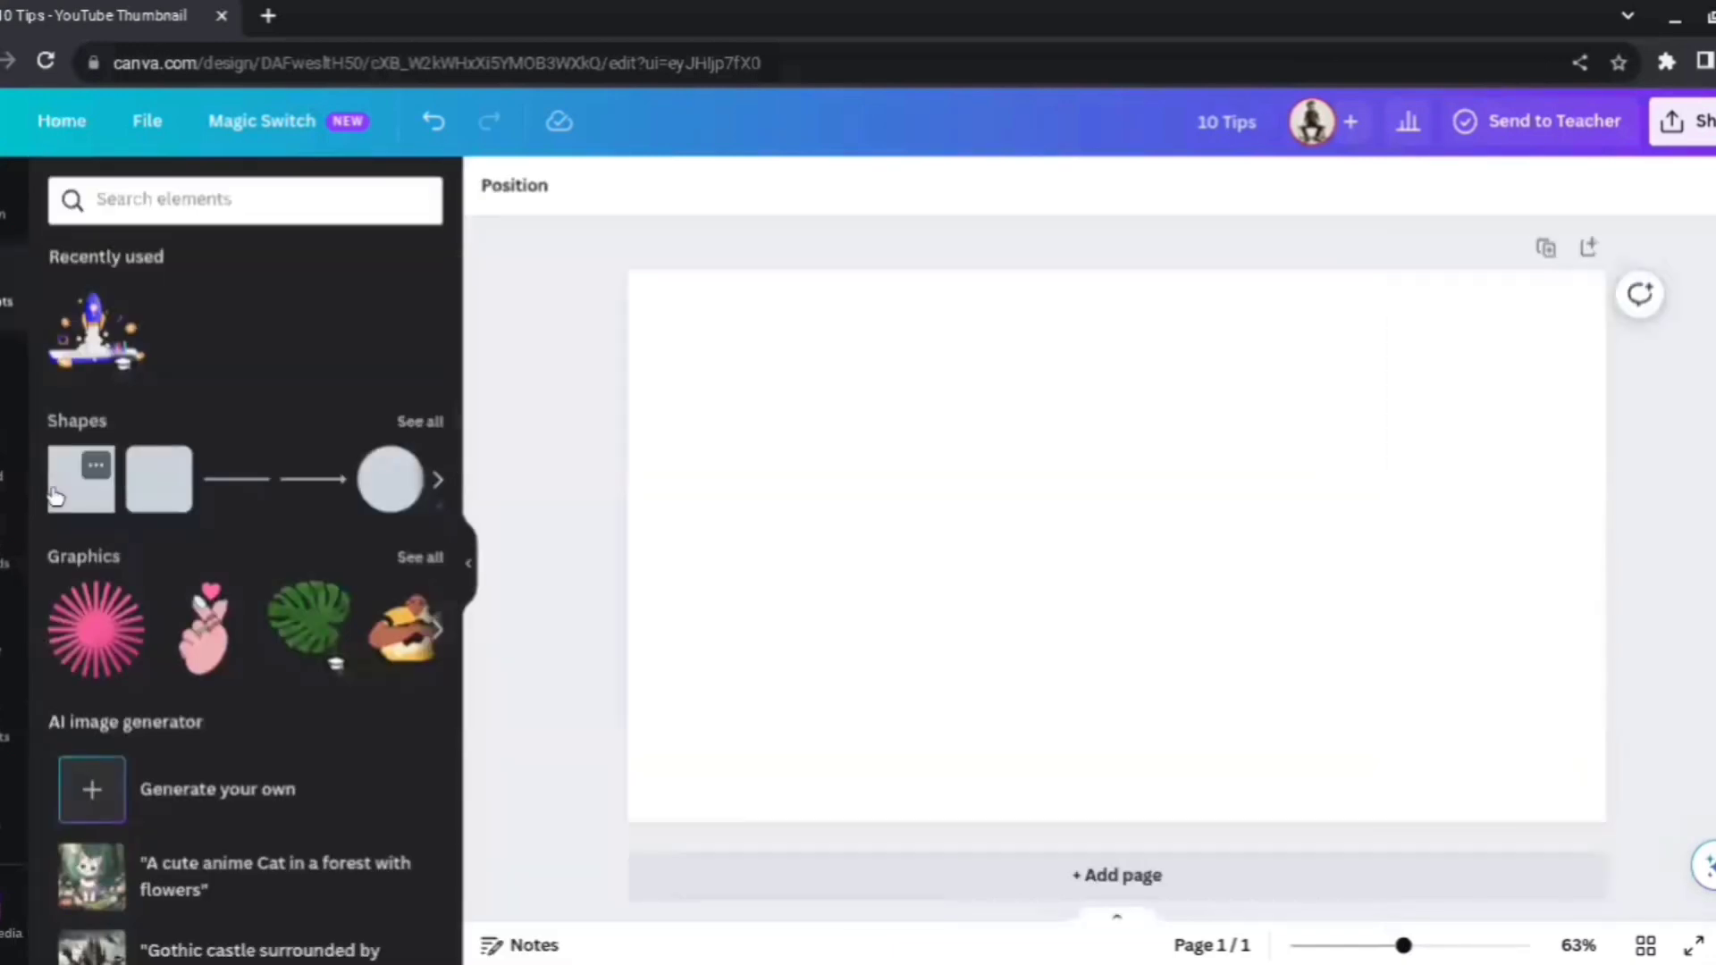
scroll(412, 554, "down", 2)
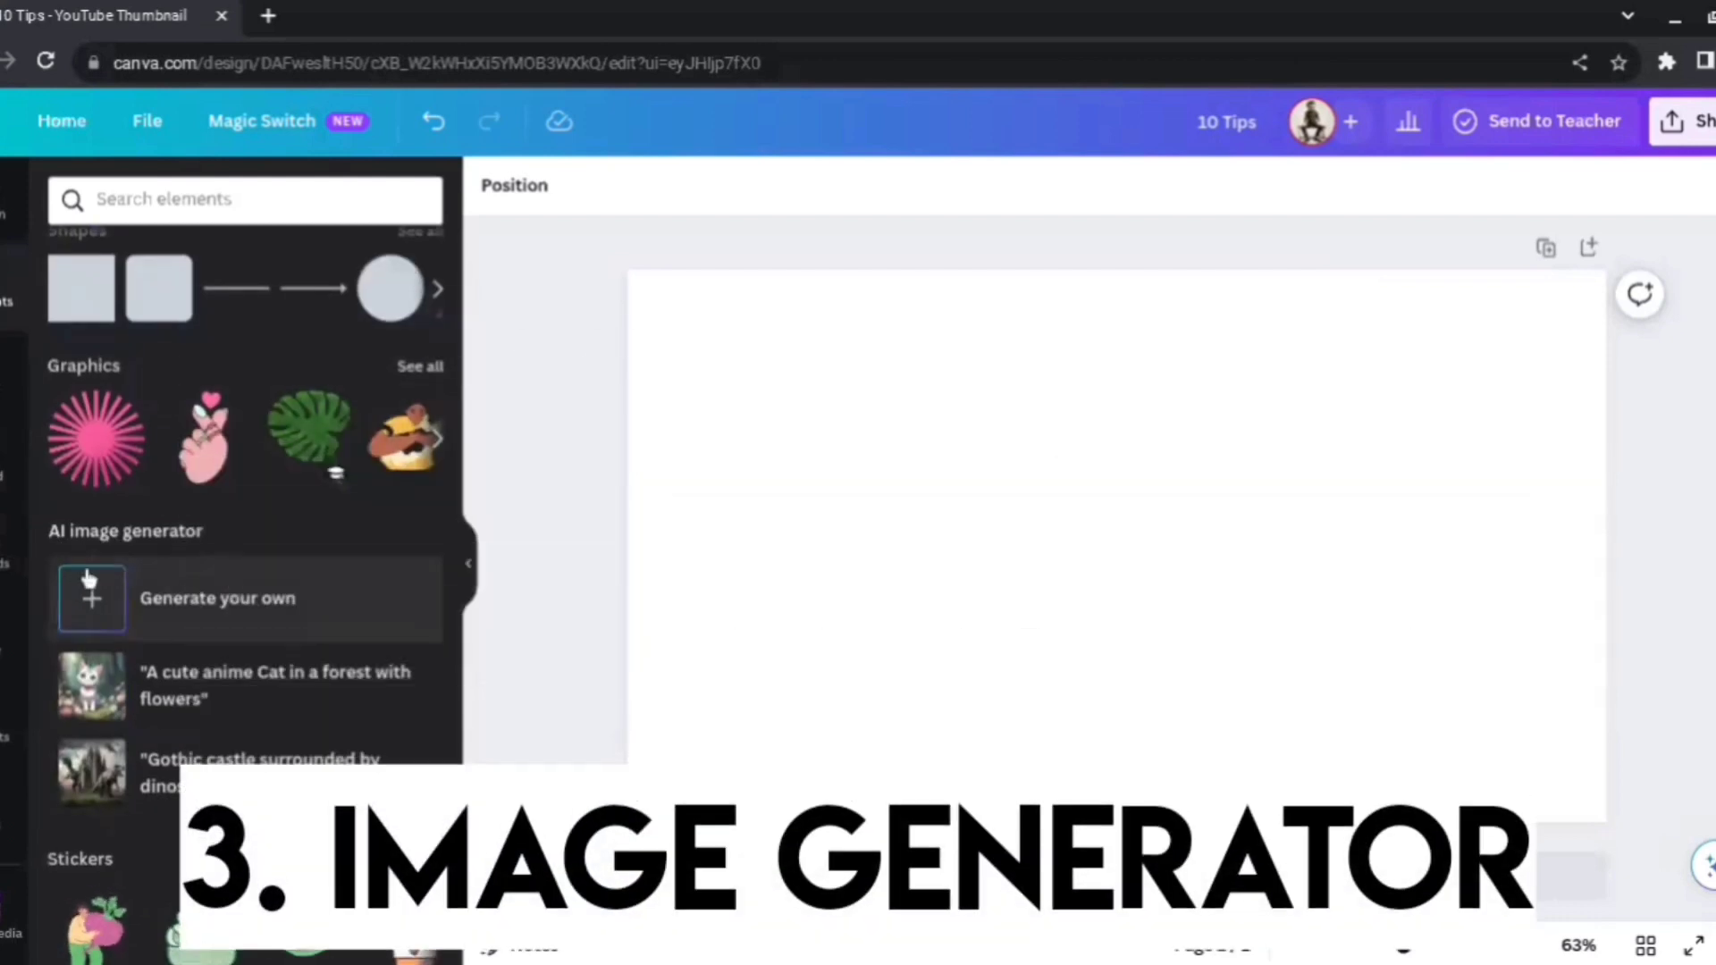
left_click(109, 597)
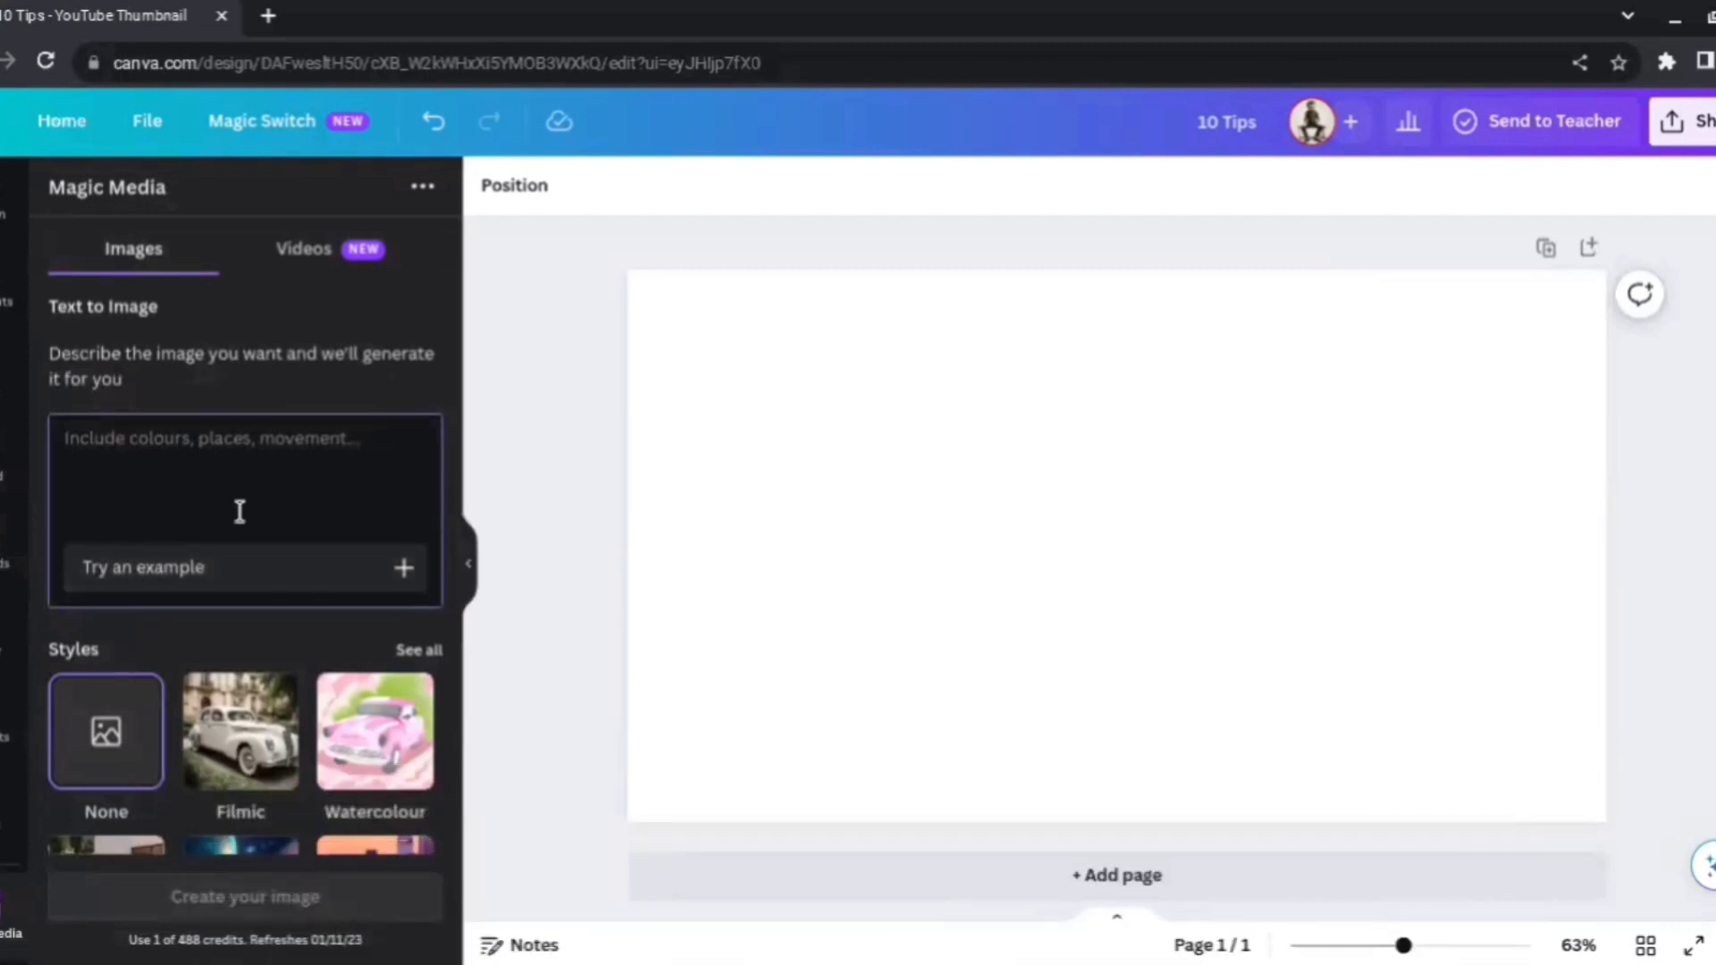
left_click(239, 512)
type("teddy")
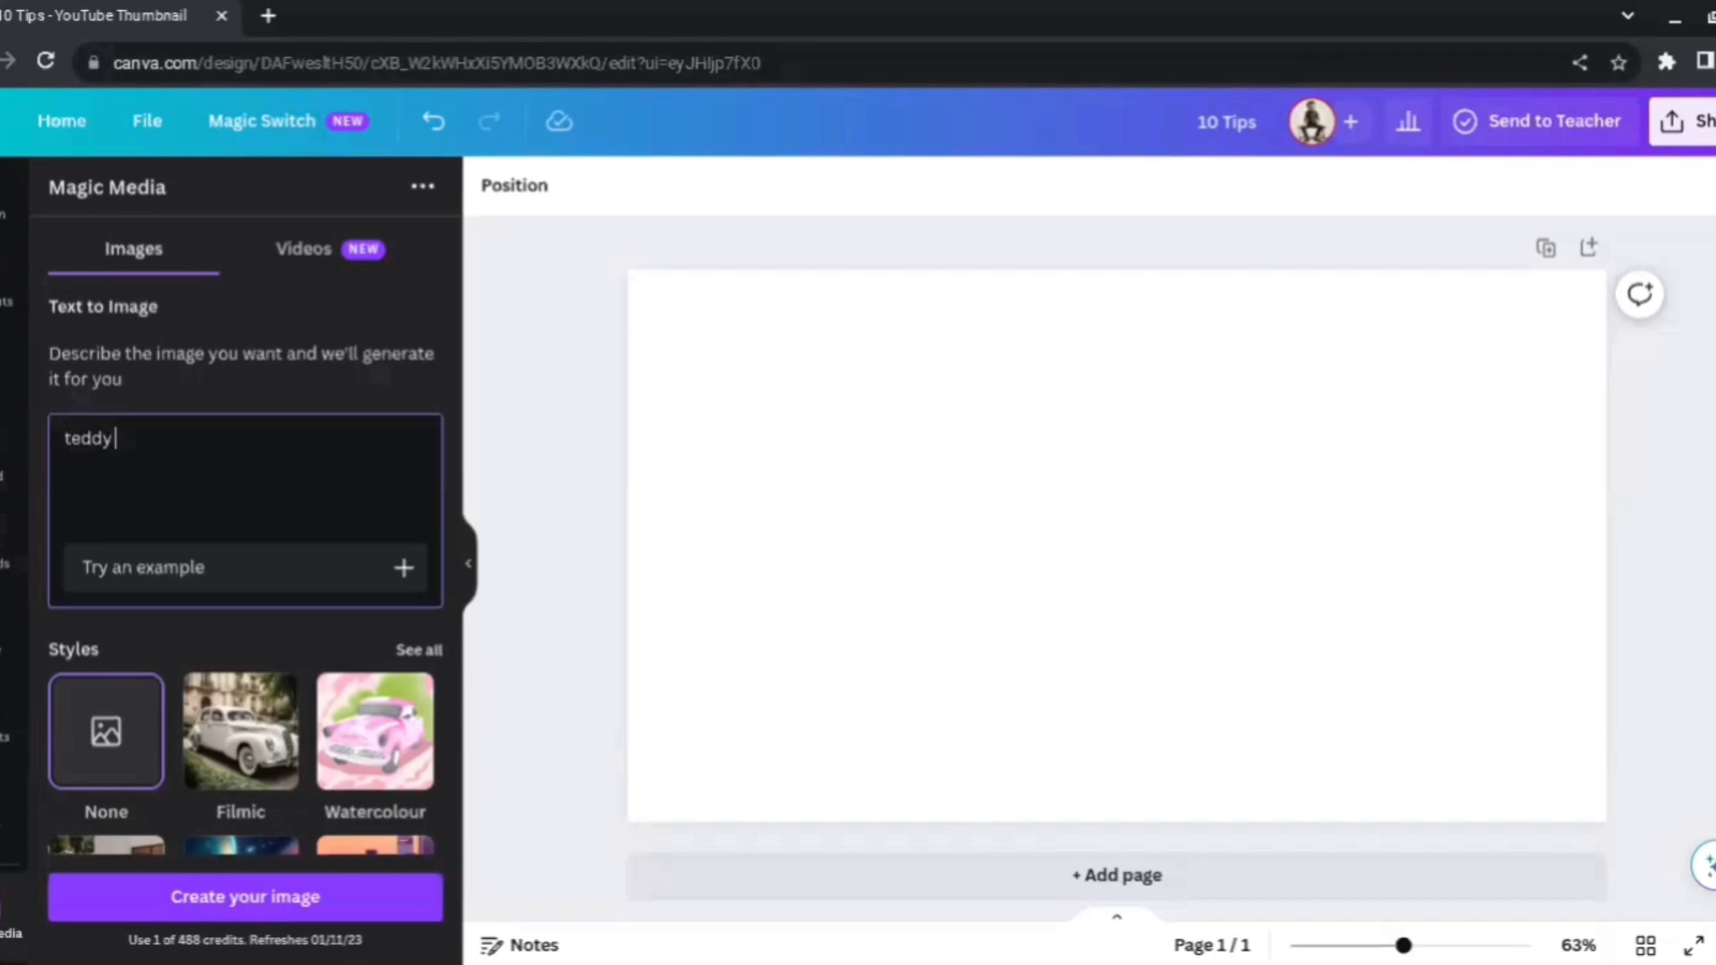
type(" bear on a skate")
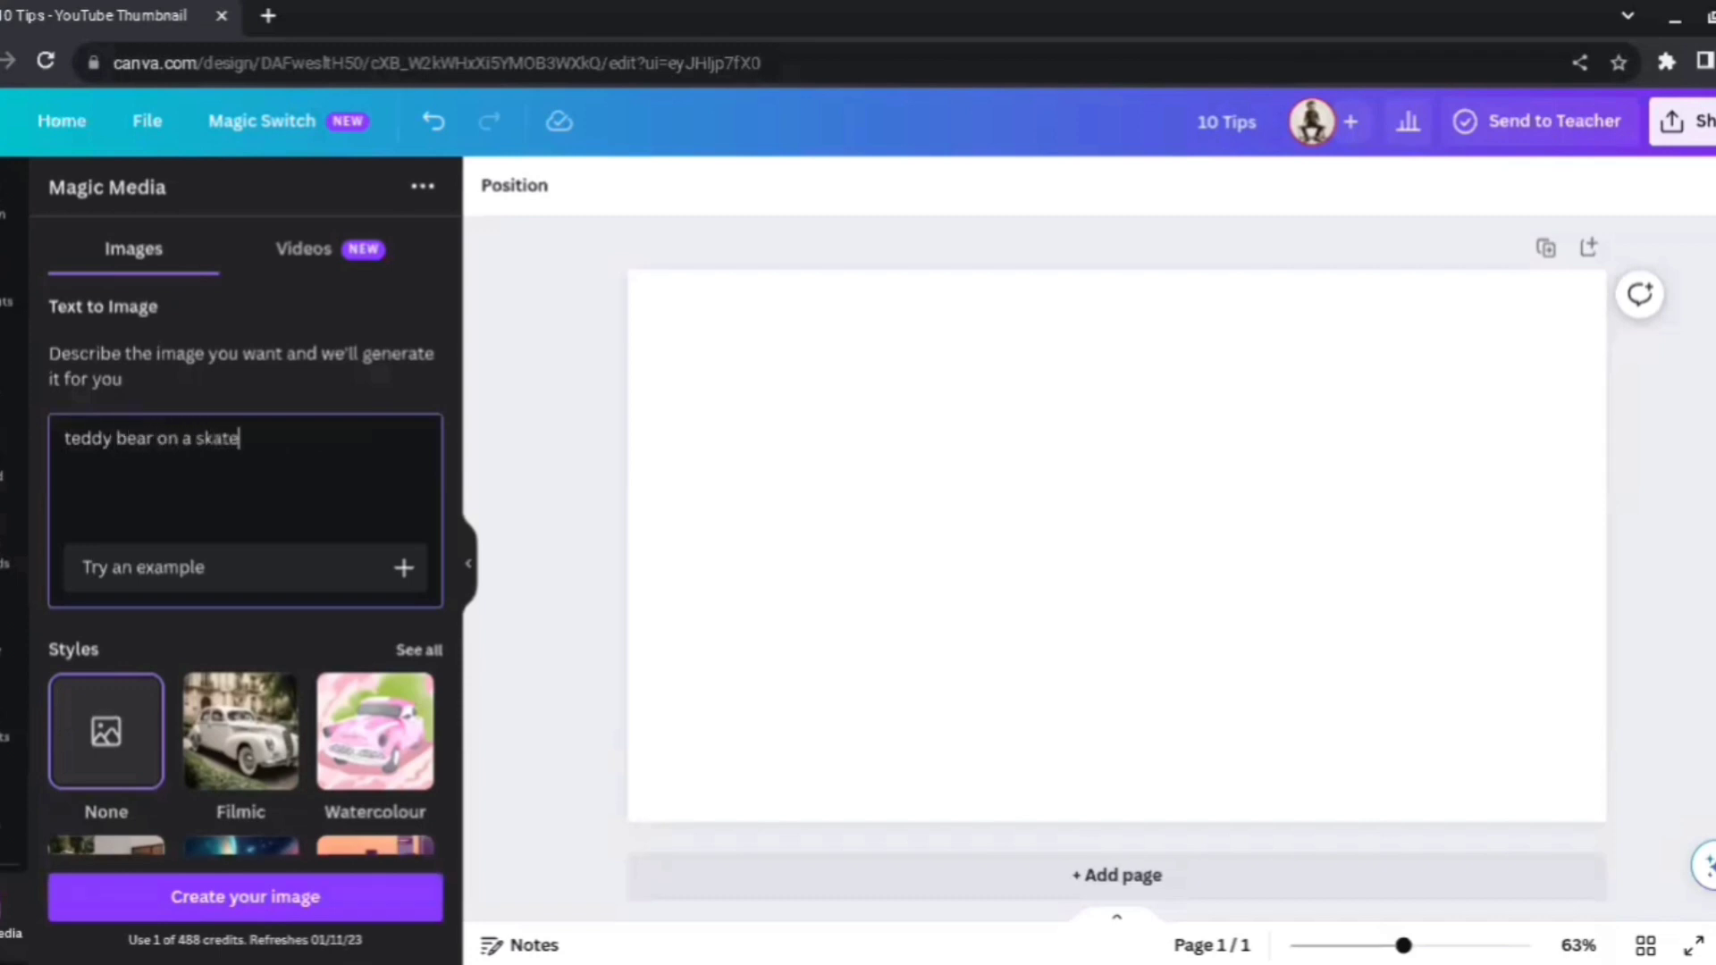
type("board on a road")
key("Return")
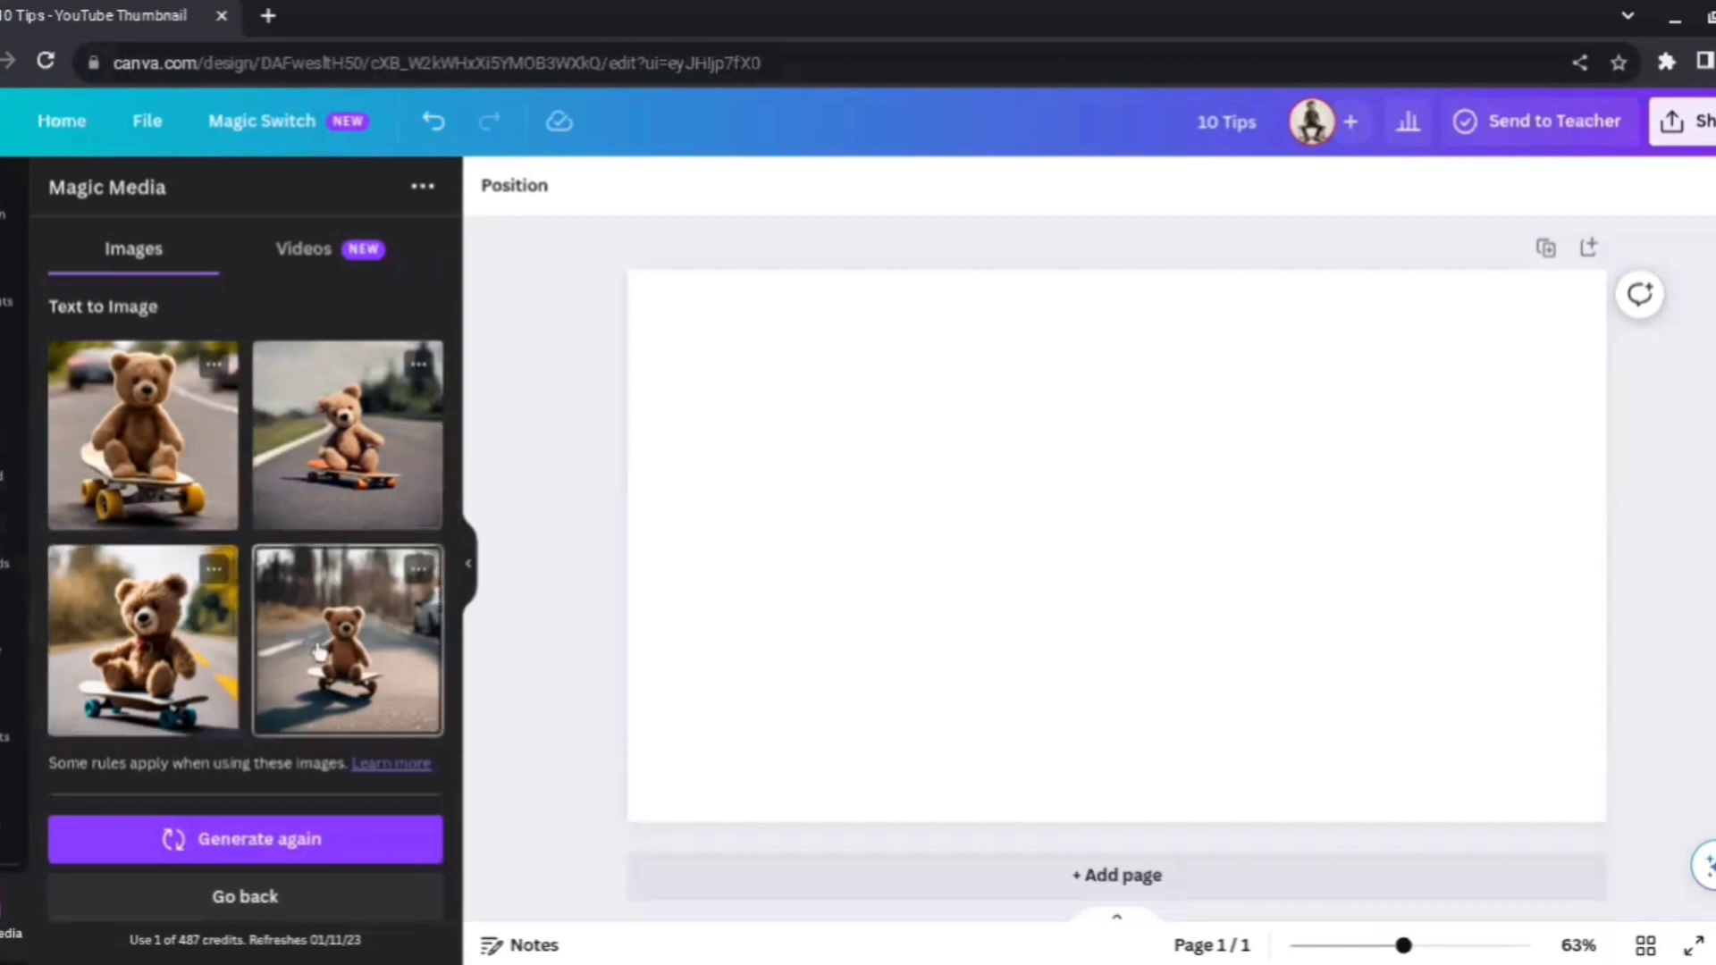
- Add the generated teddy bear on the teal-wheeled skateboard to the page and enlarge it to nearly the page height
left_click(235, 685)
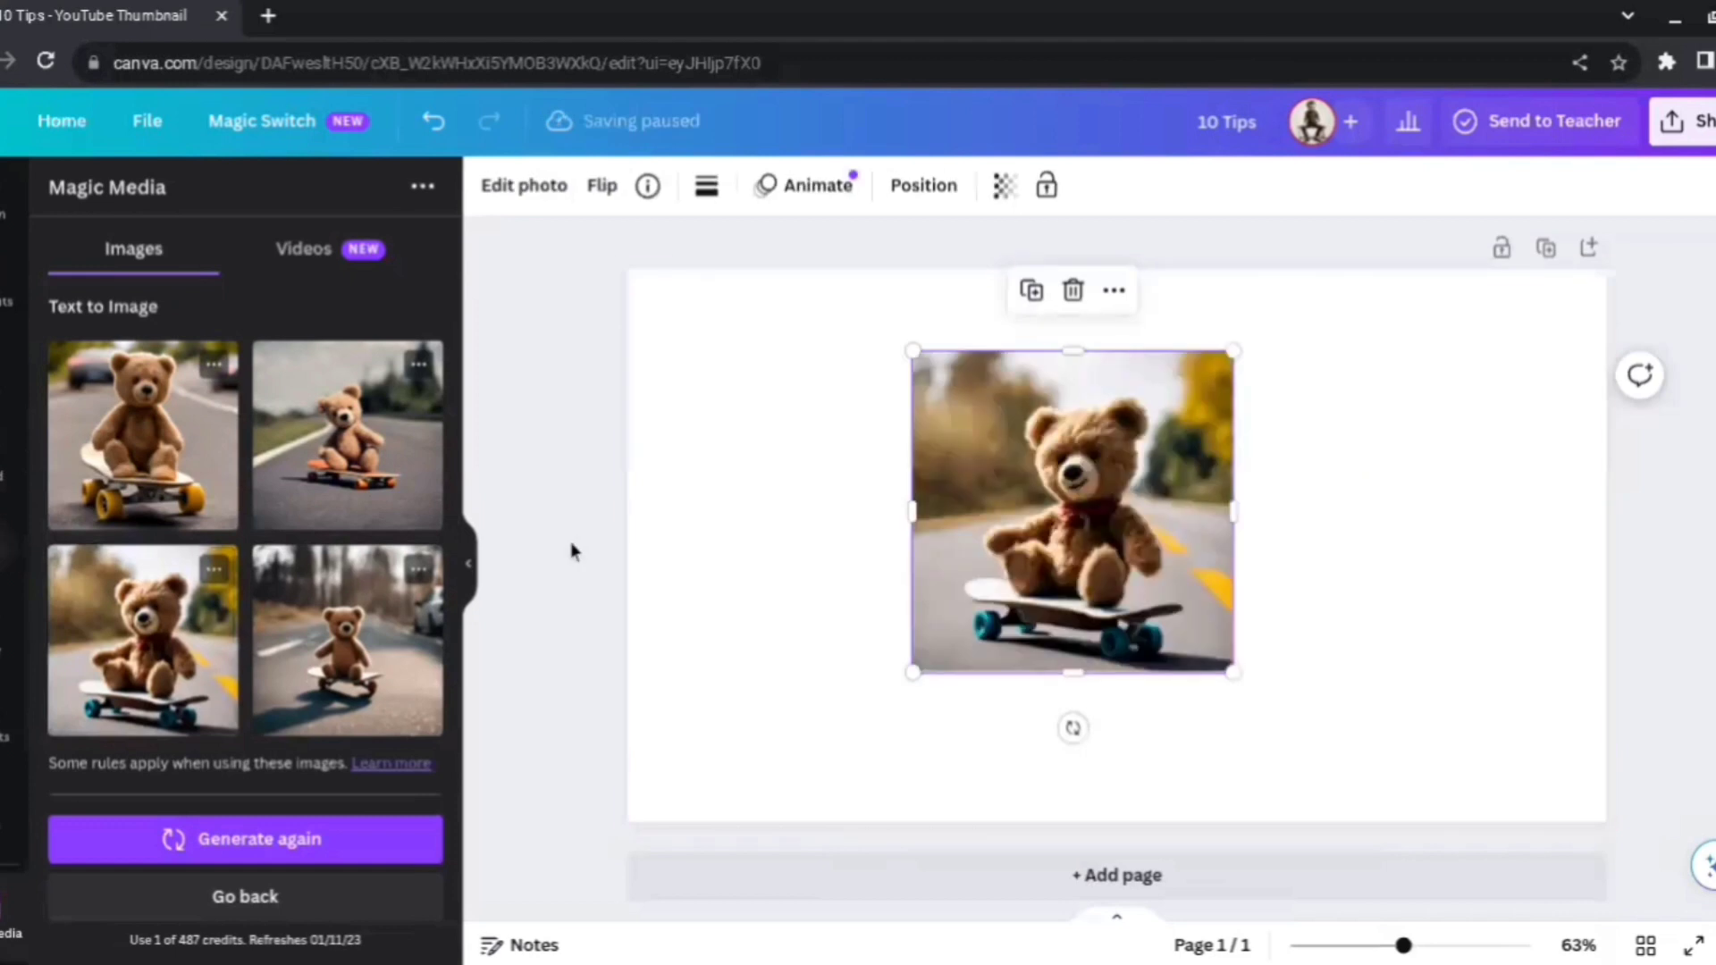
left_click(474, 576)
left_click_drag(1019, 676, 1092, 746)
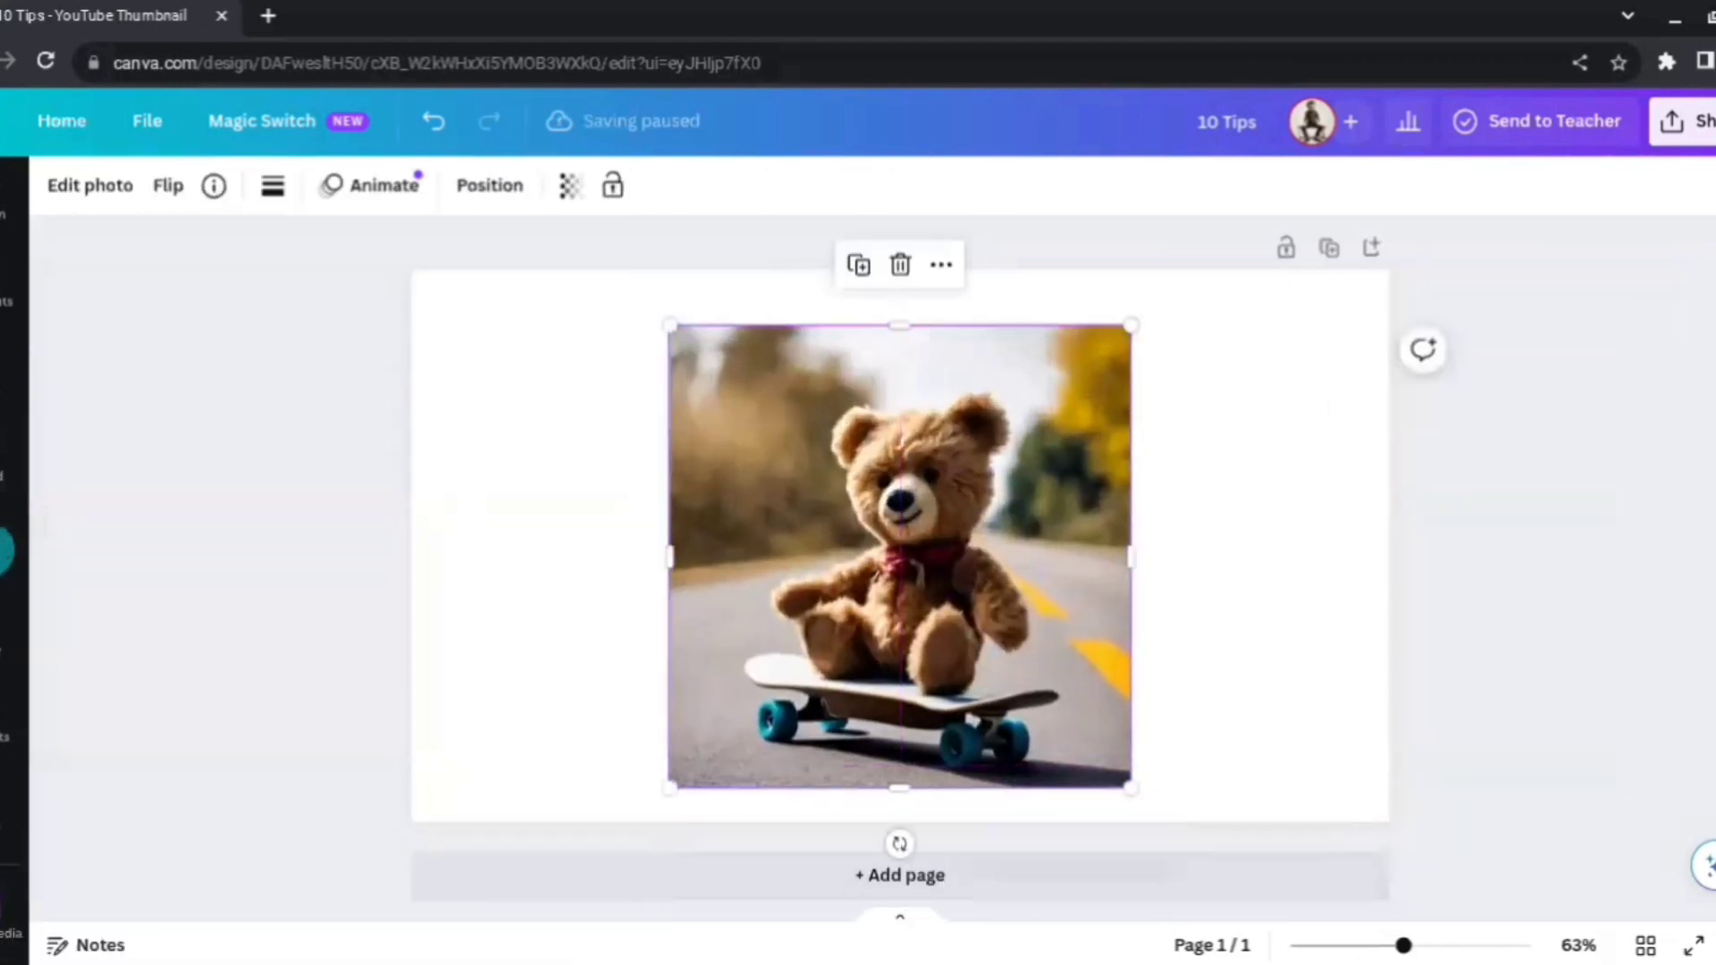
- Inspect the teddy bear image up close, from the bear's face down to the skateboard wheels
left_click_drag(1403, 946, 1455, 945)
scroll(1394, 811, "up", 2)
scroll(1349, 786, "down", 3)
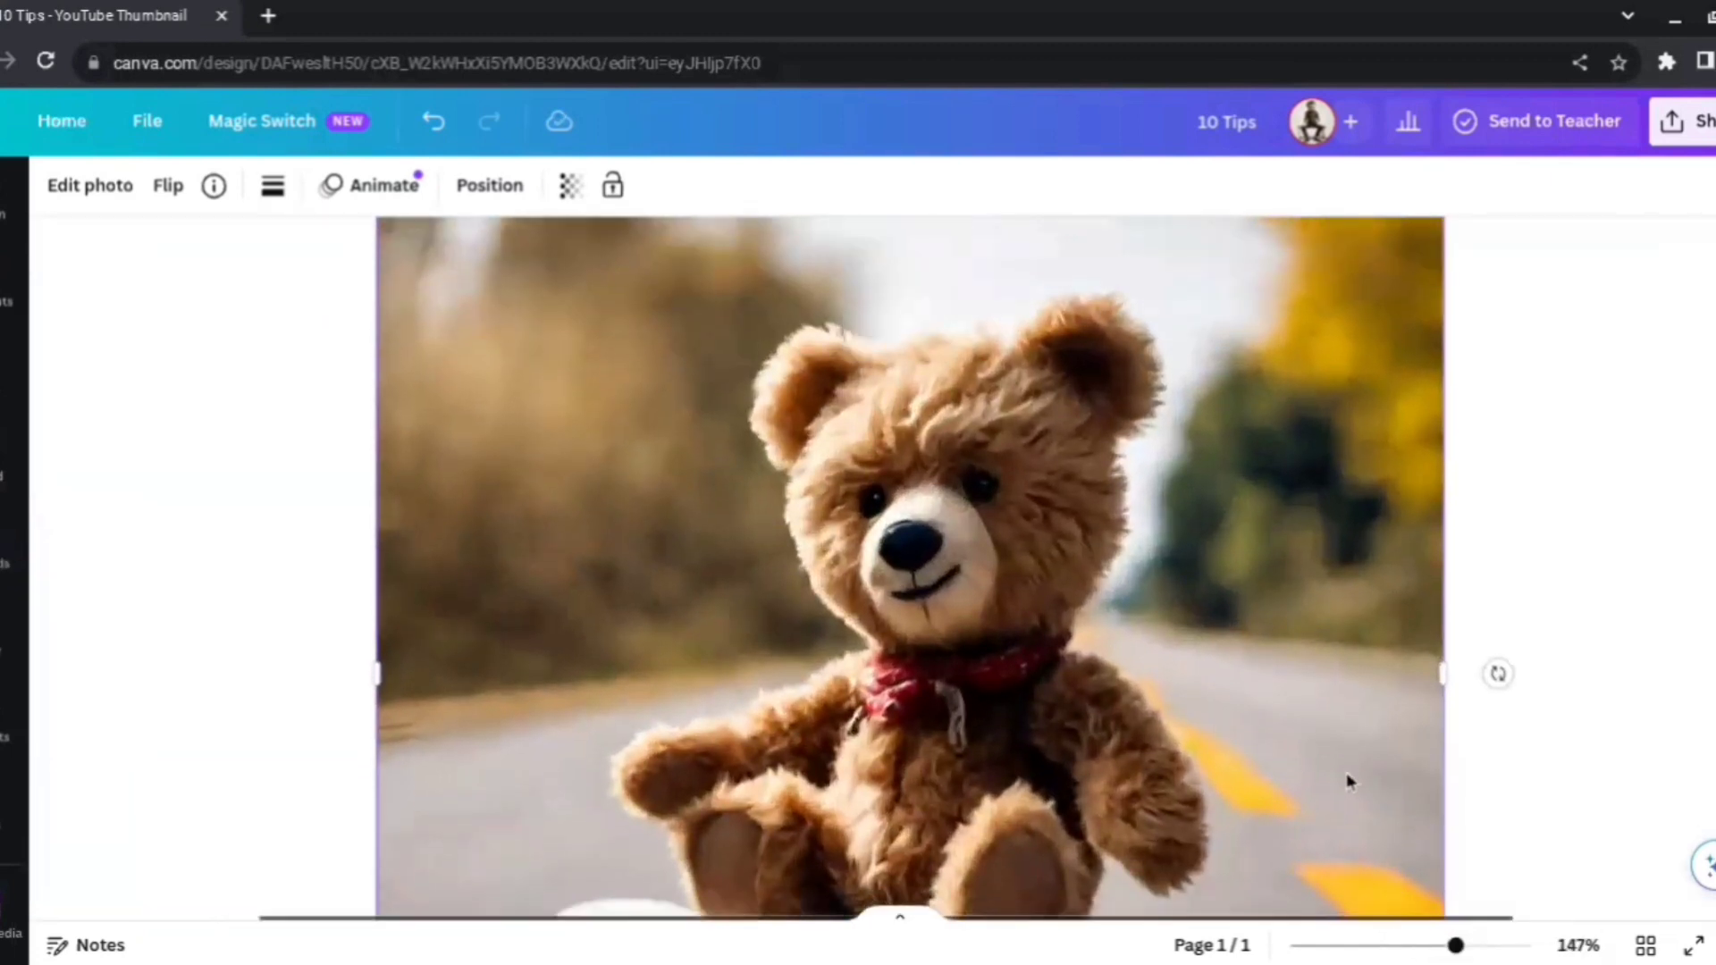
scroll(1349, 783, "down", 3)
scroll(1349, 781, "up", 1)
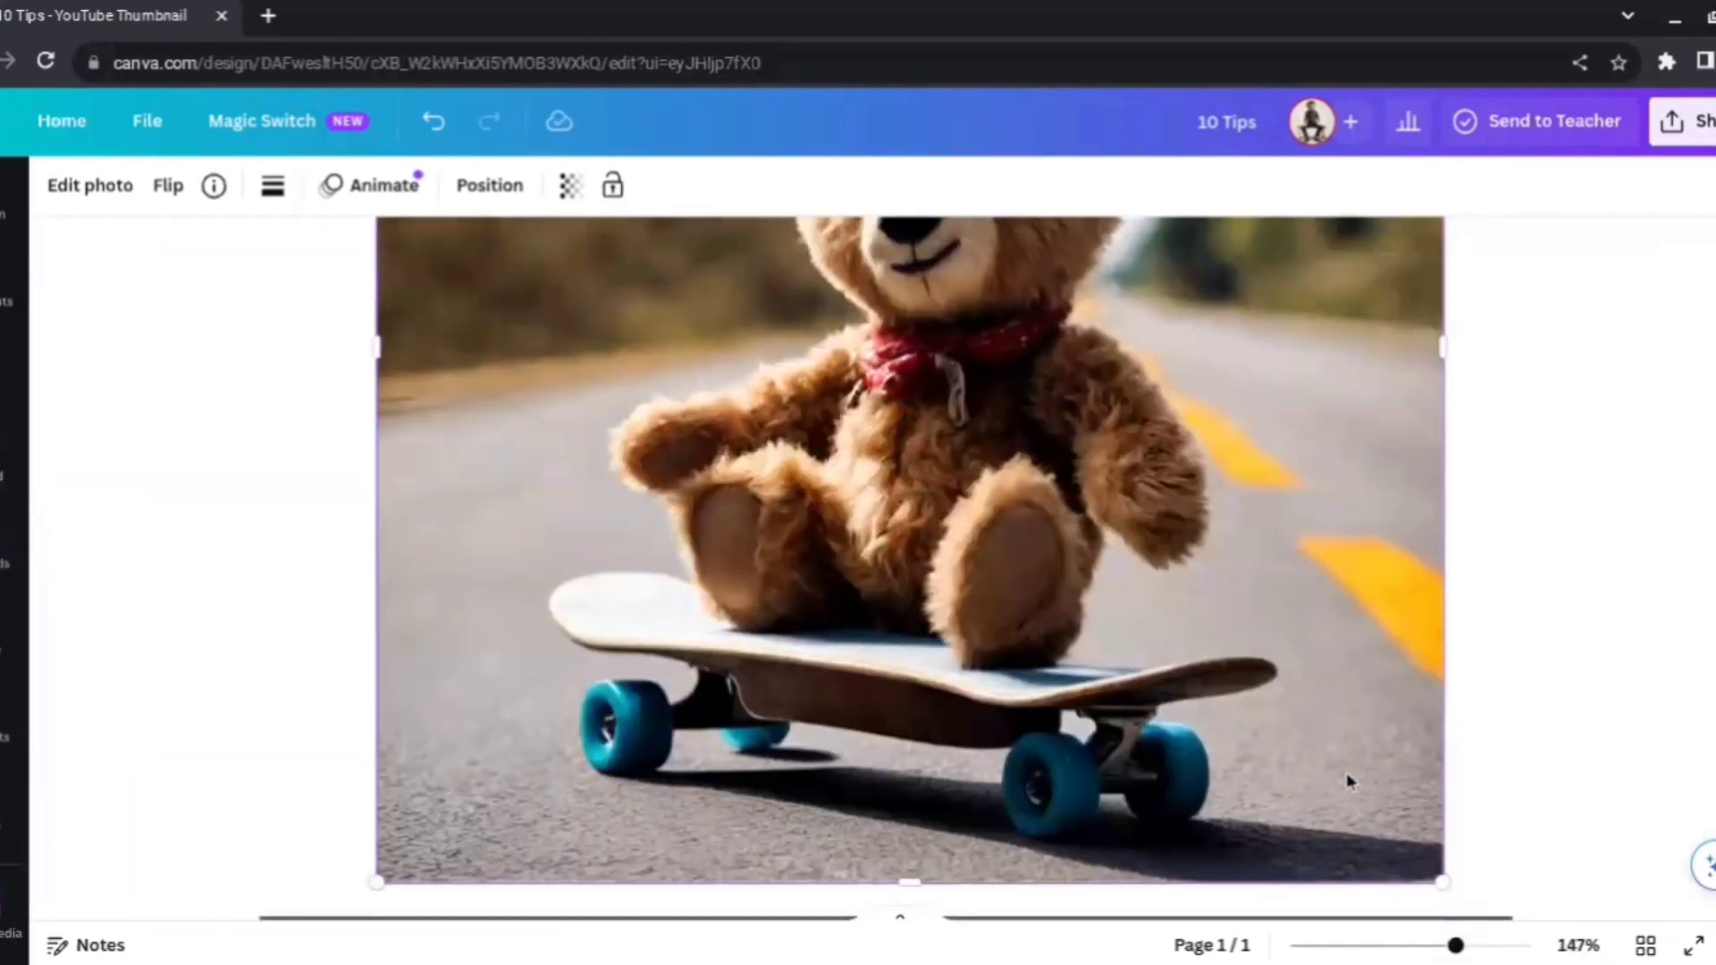
left_click_drag(1455, 946, 1414, 945)
left_click(1385, 597)
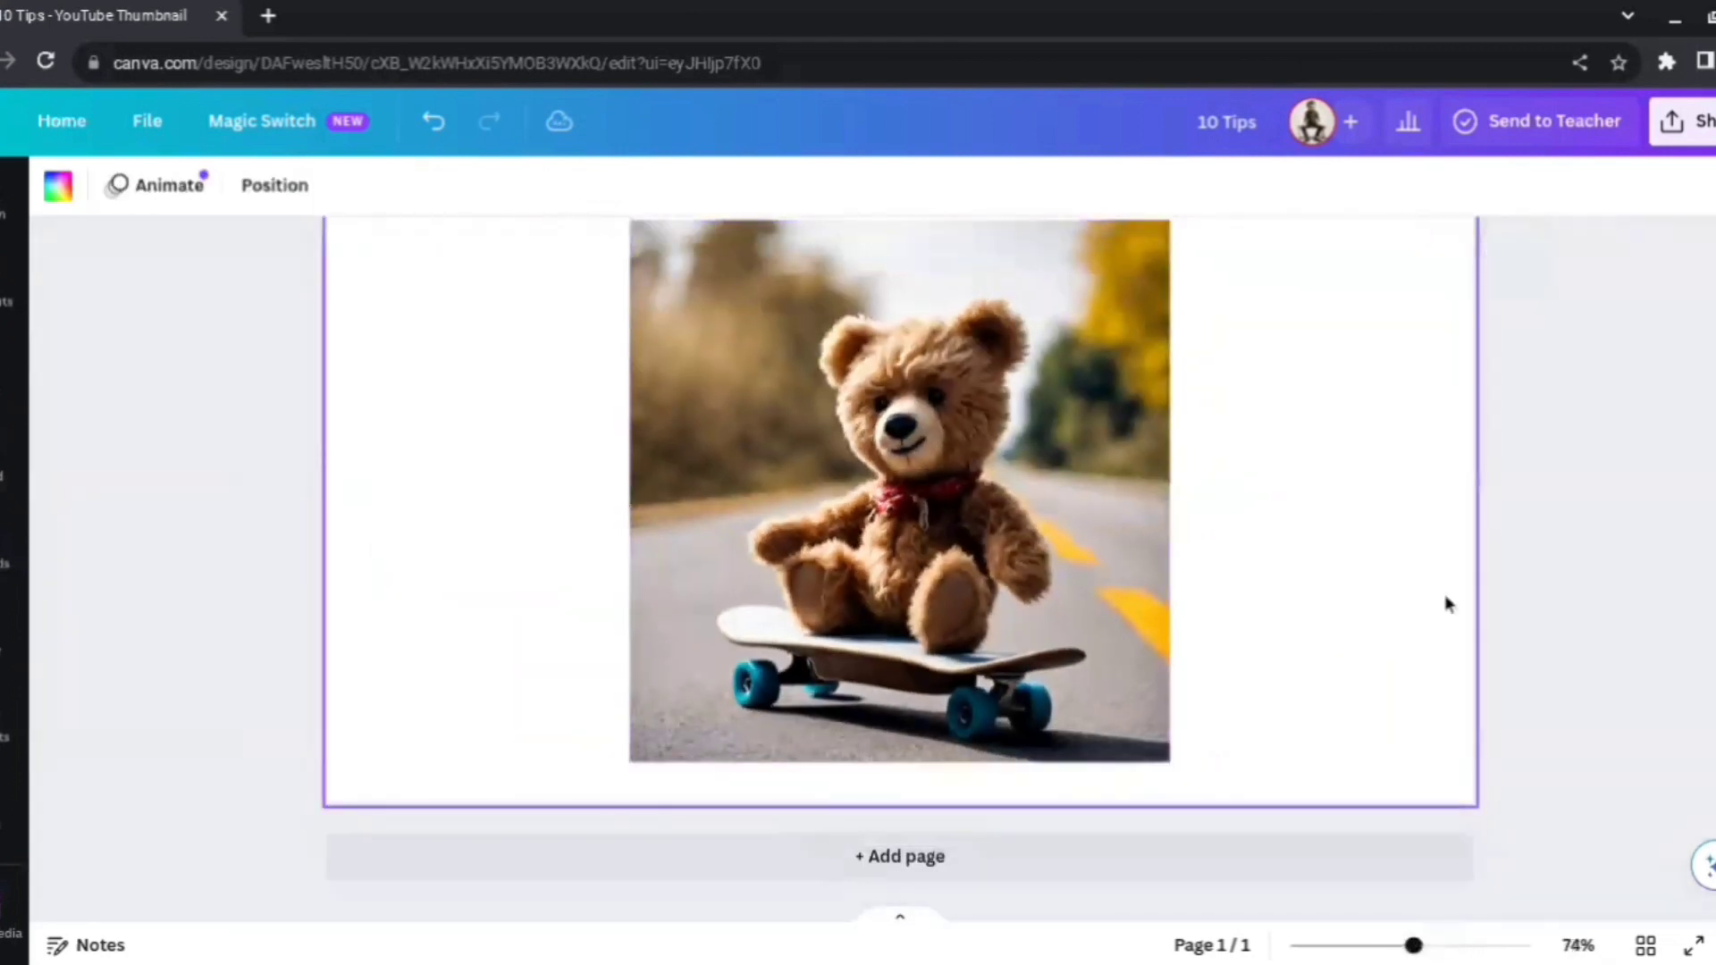
scroll(1447, 604, "up", 1)
scroll(1448, 604, "up", 1)
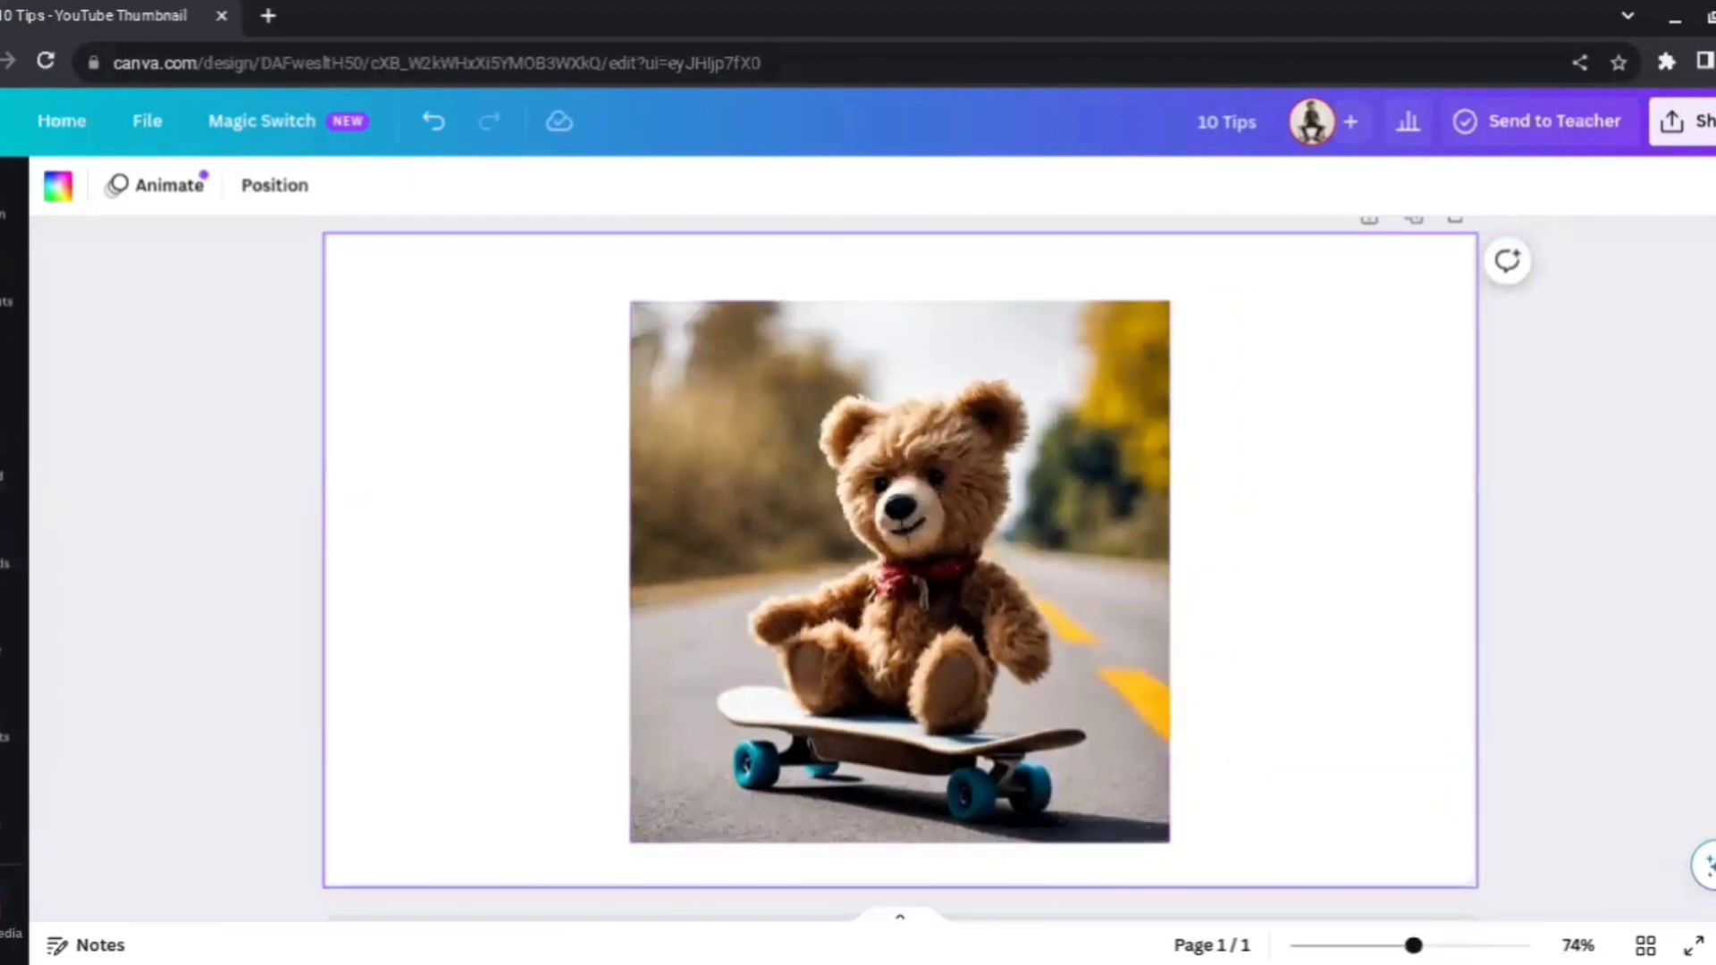
- Replace the image generator prompt with "astronaut riding a cycle" and generate a new set of images
left_click(13, 388)
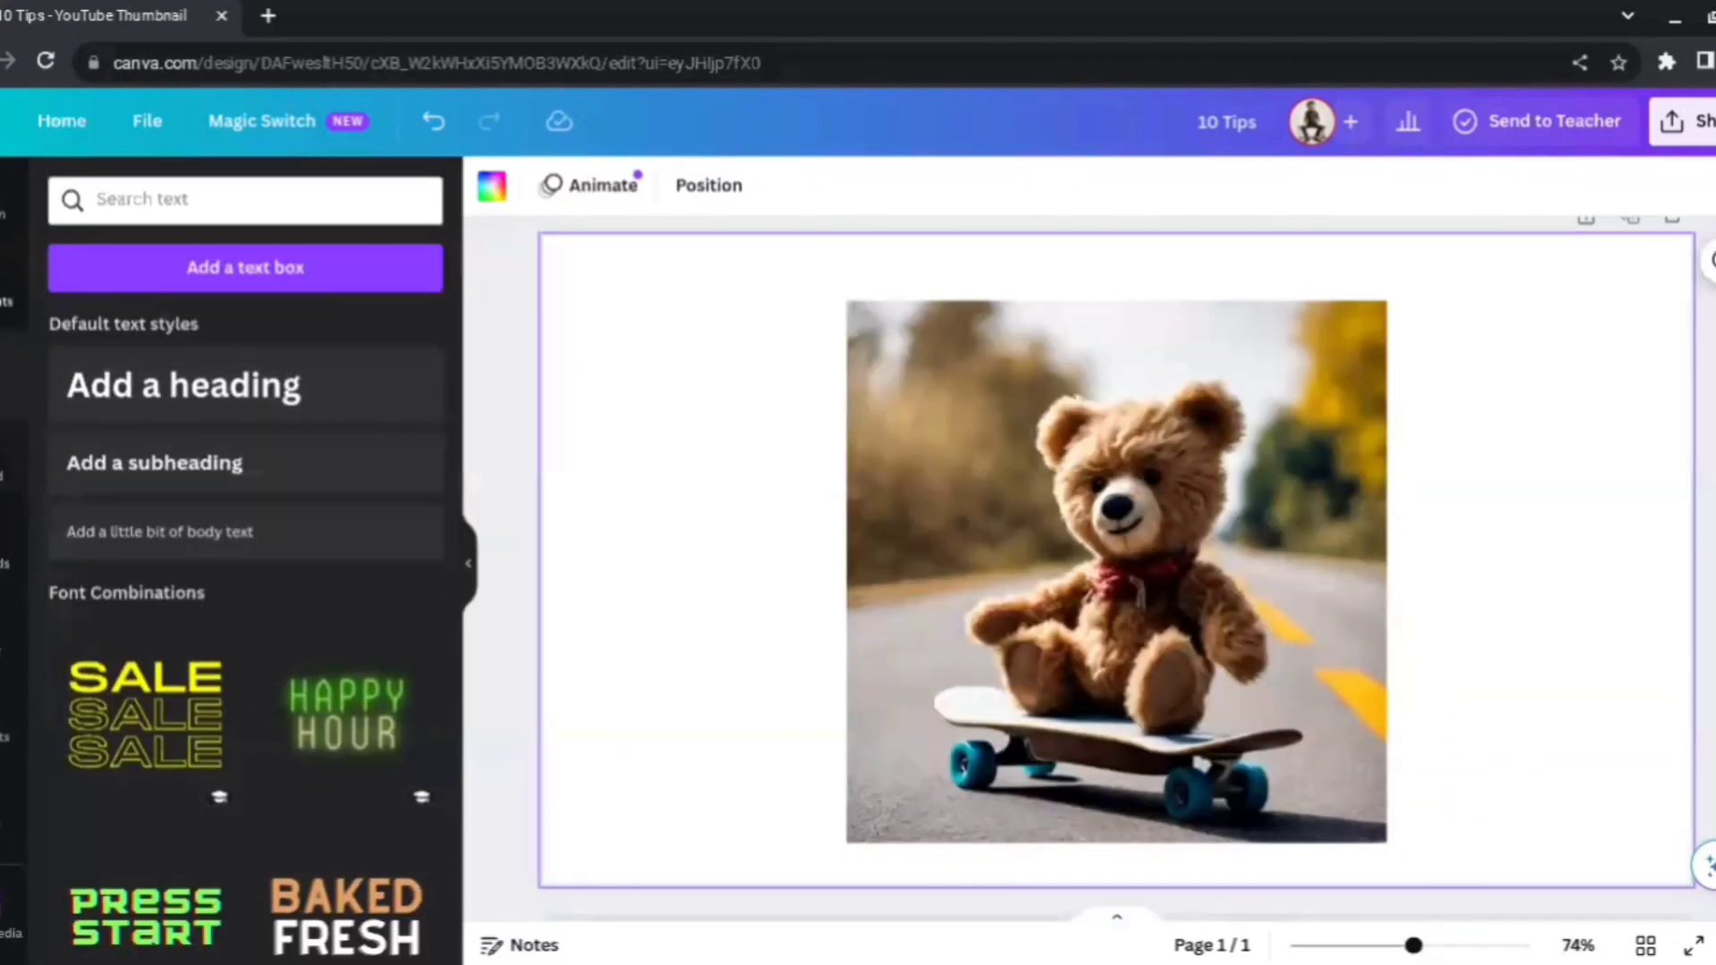
left_click(13, 301)
left_click(223, 613)
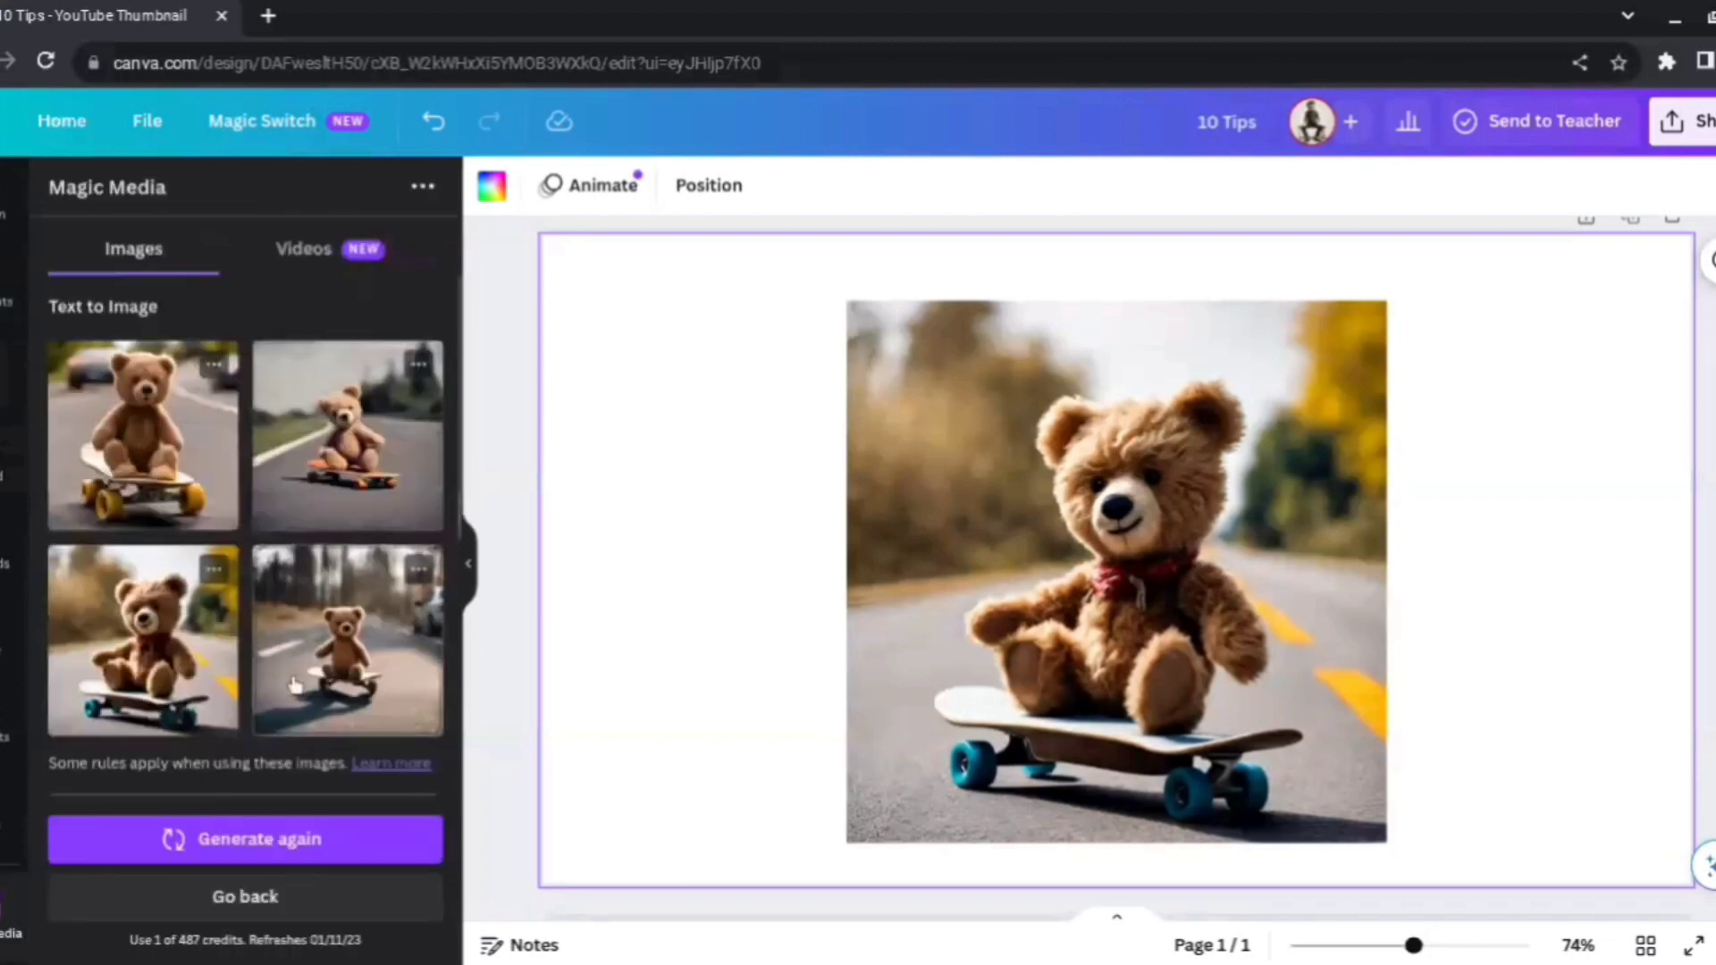
scroll(277, 643, "down", 3)
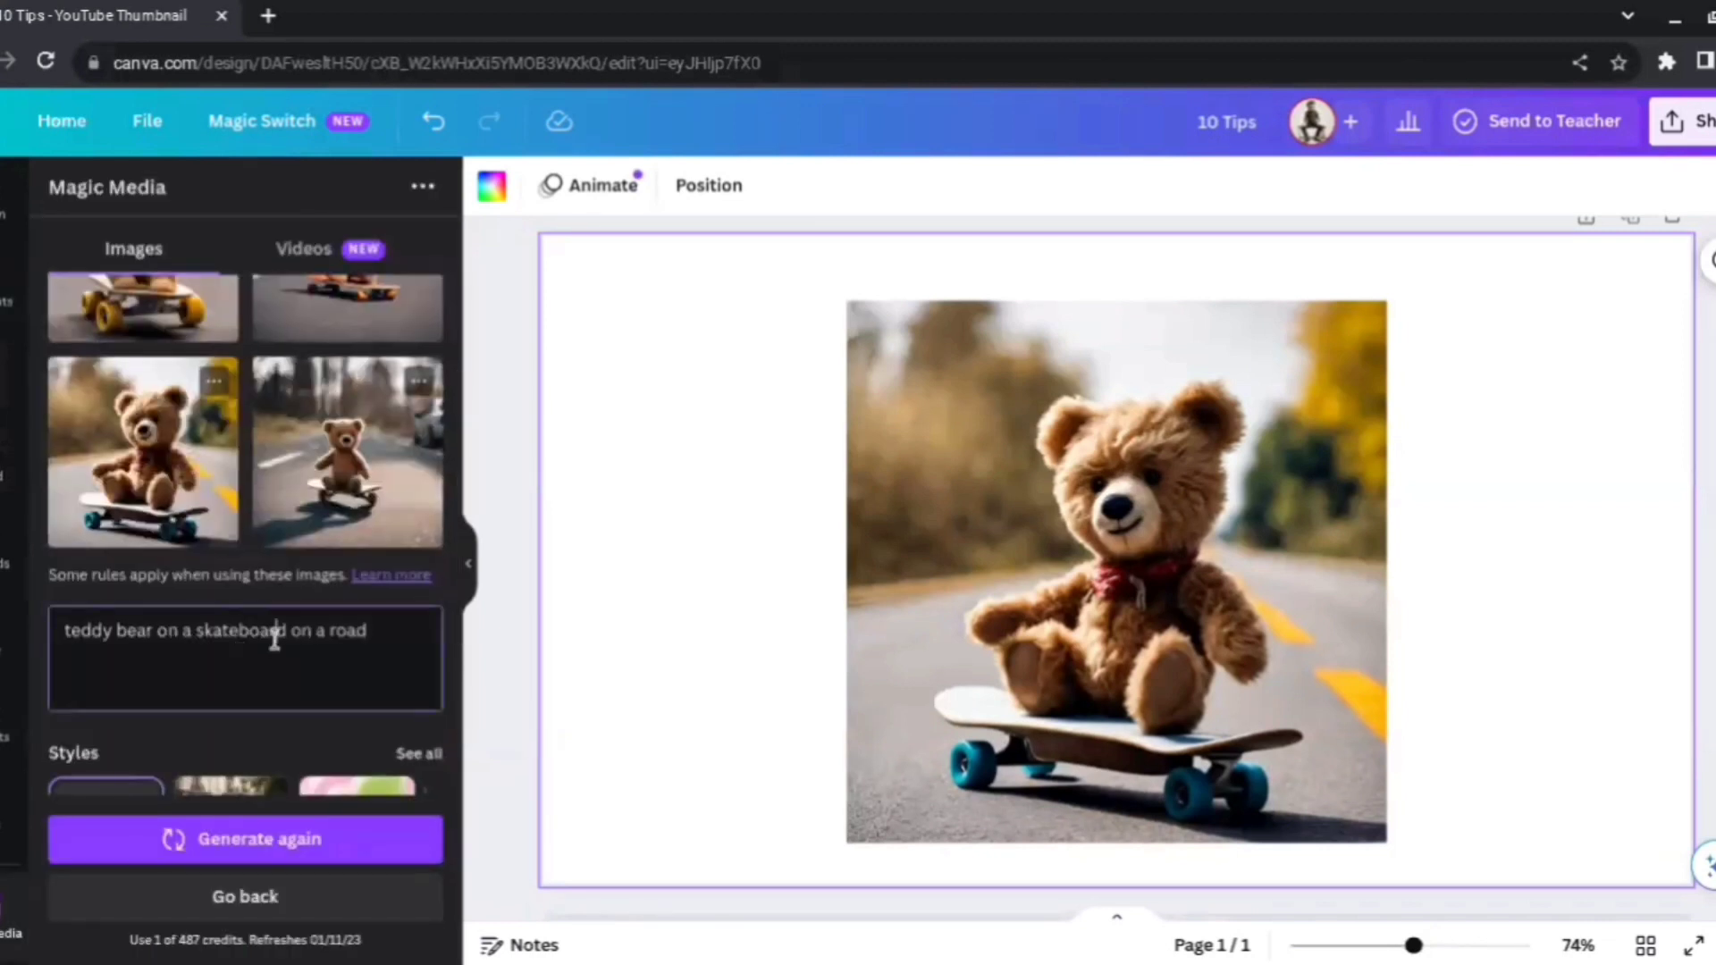
key("ctrl+a")
type("asttr")
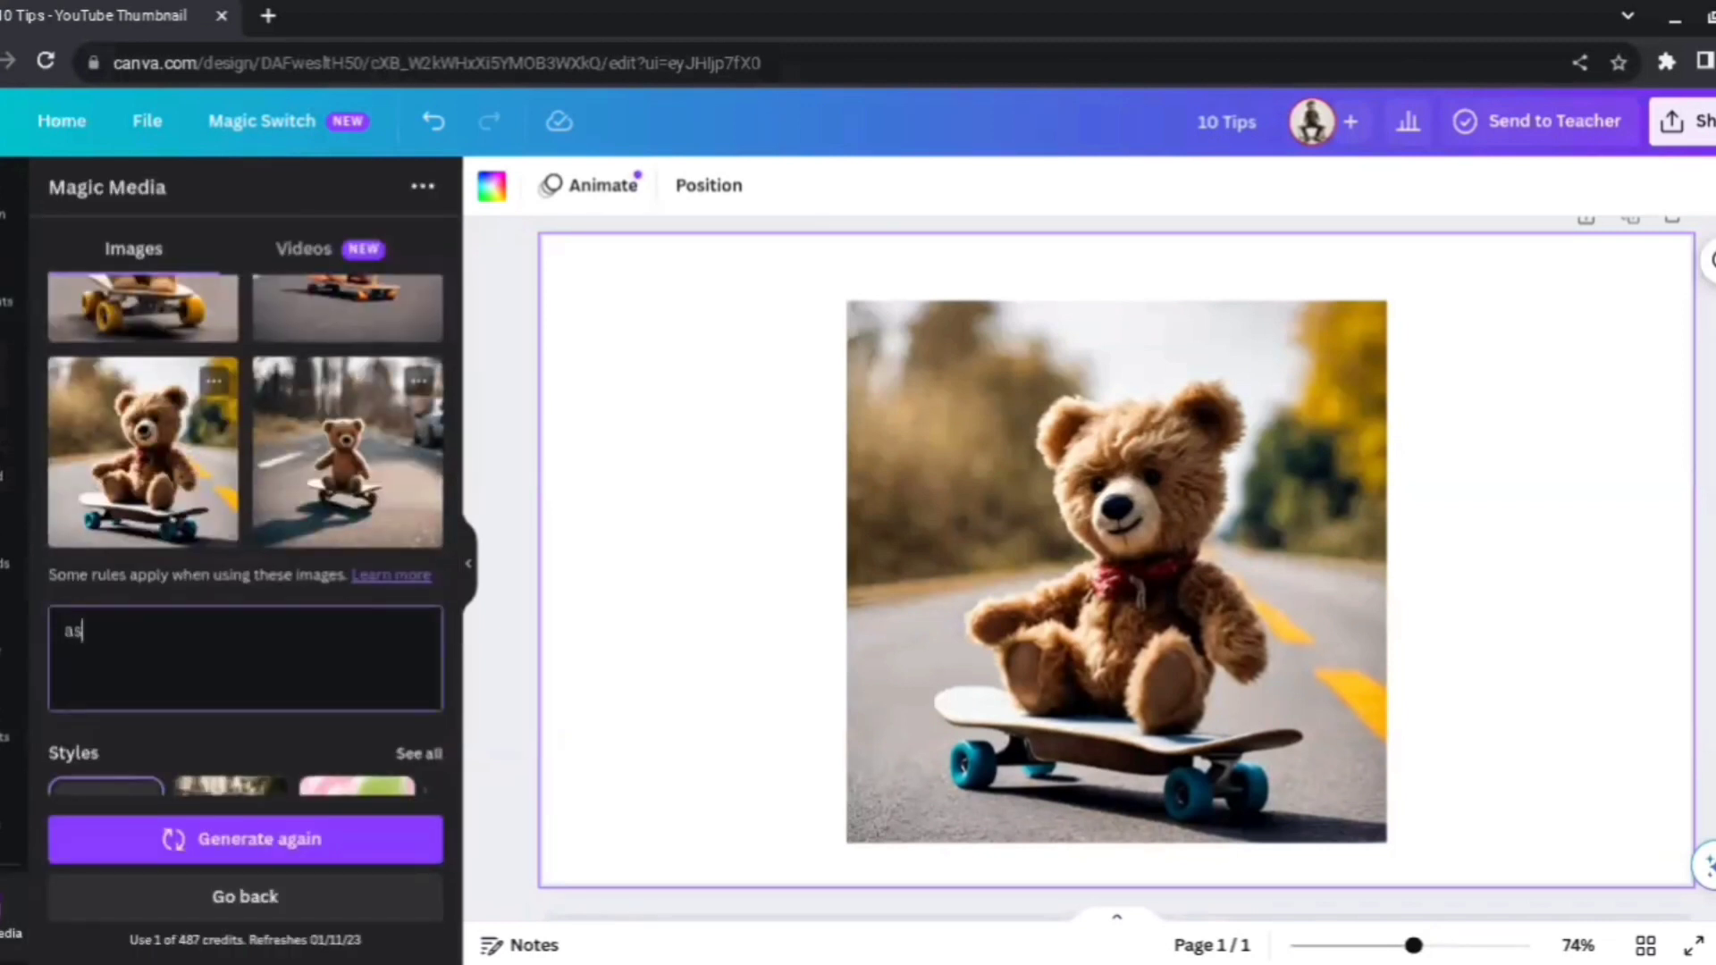
key("BackSpace")
key("BackSpace")
key("BackSpace")
type("tronaut riding a cycle")
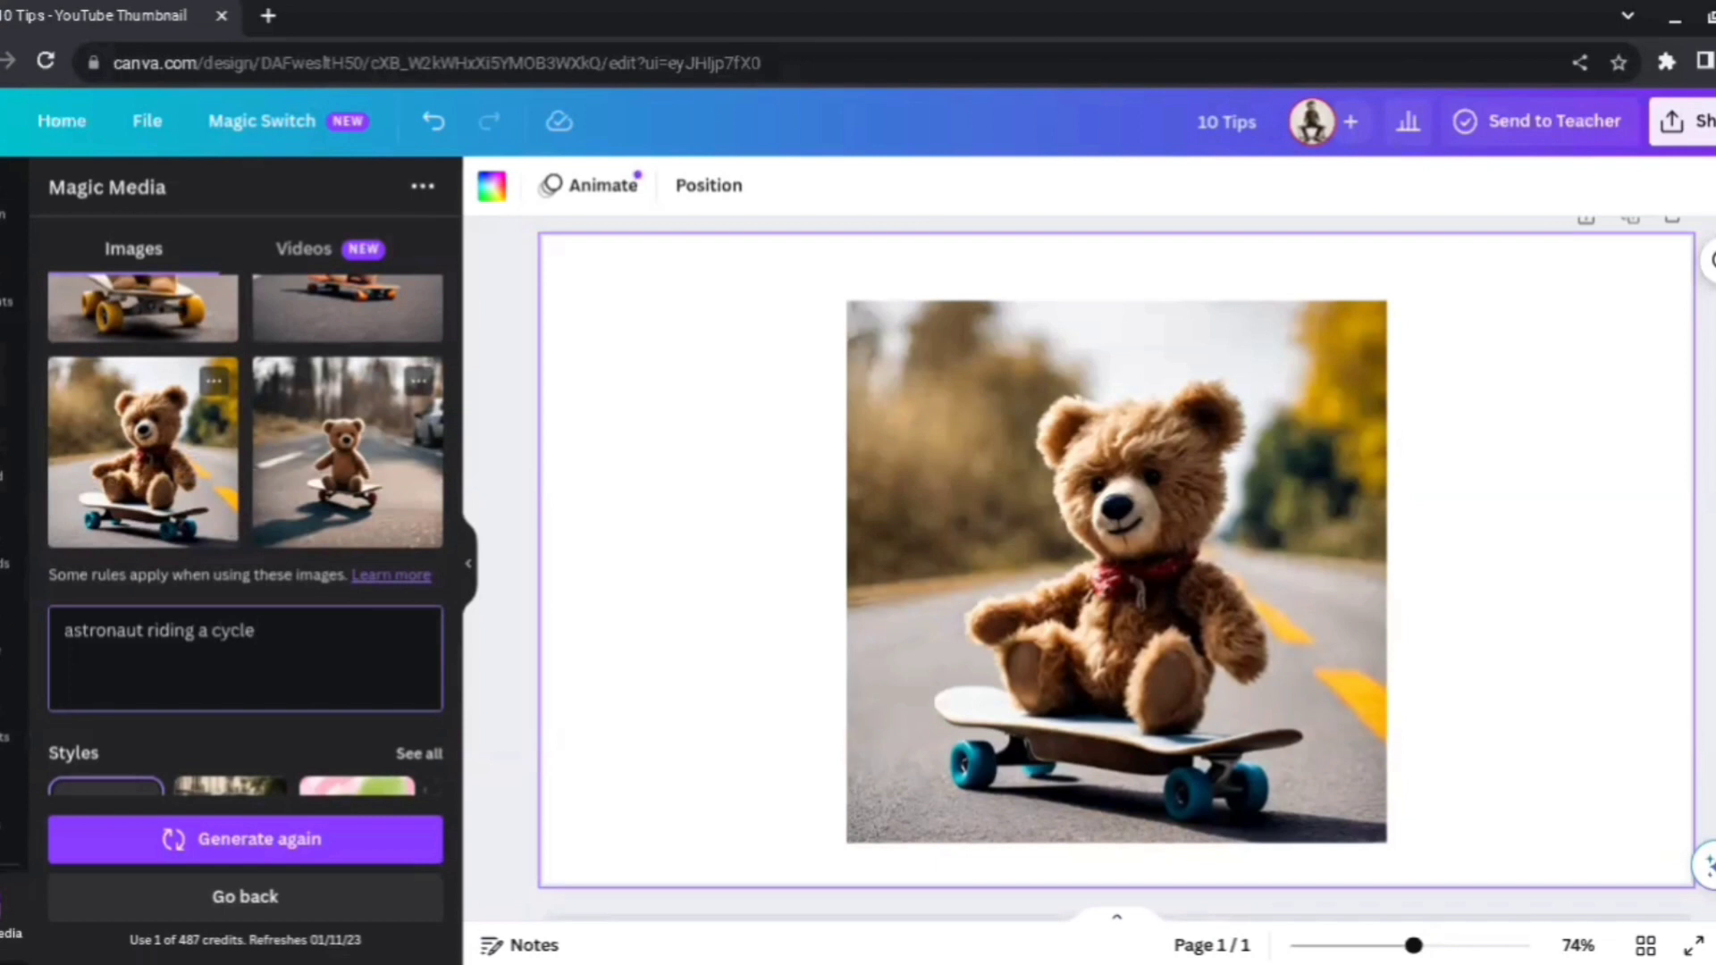
left_click(202, 860)
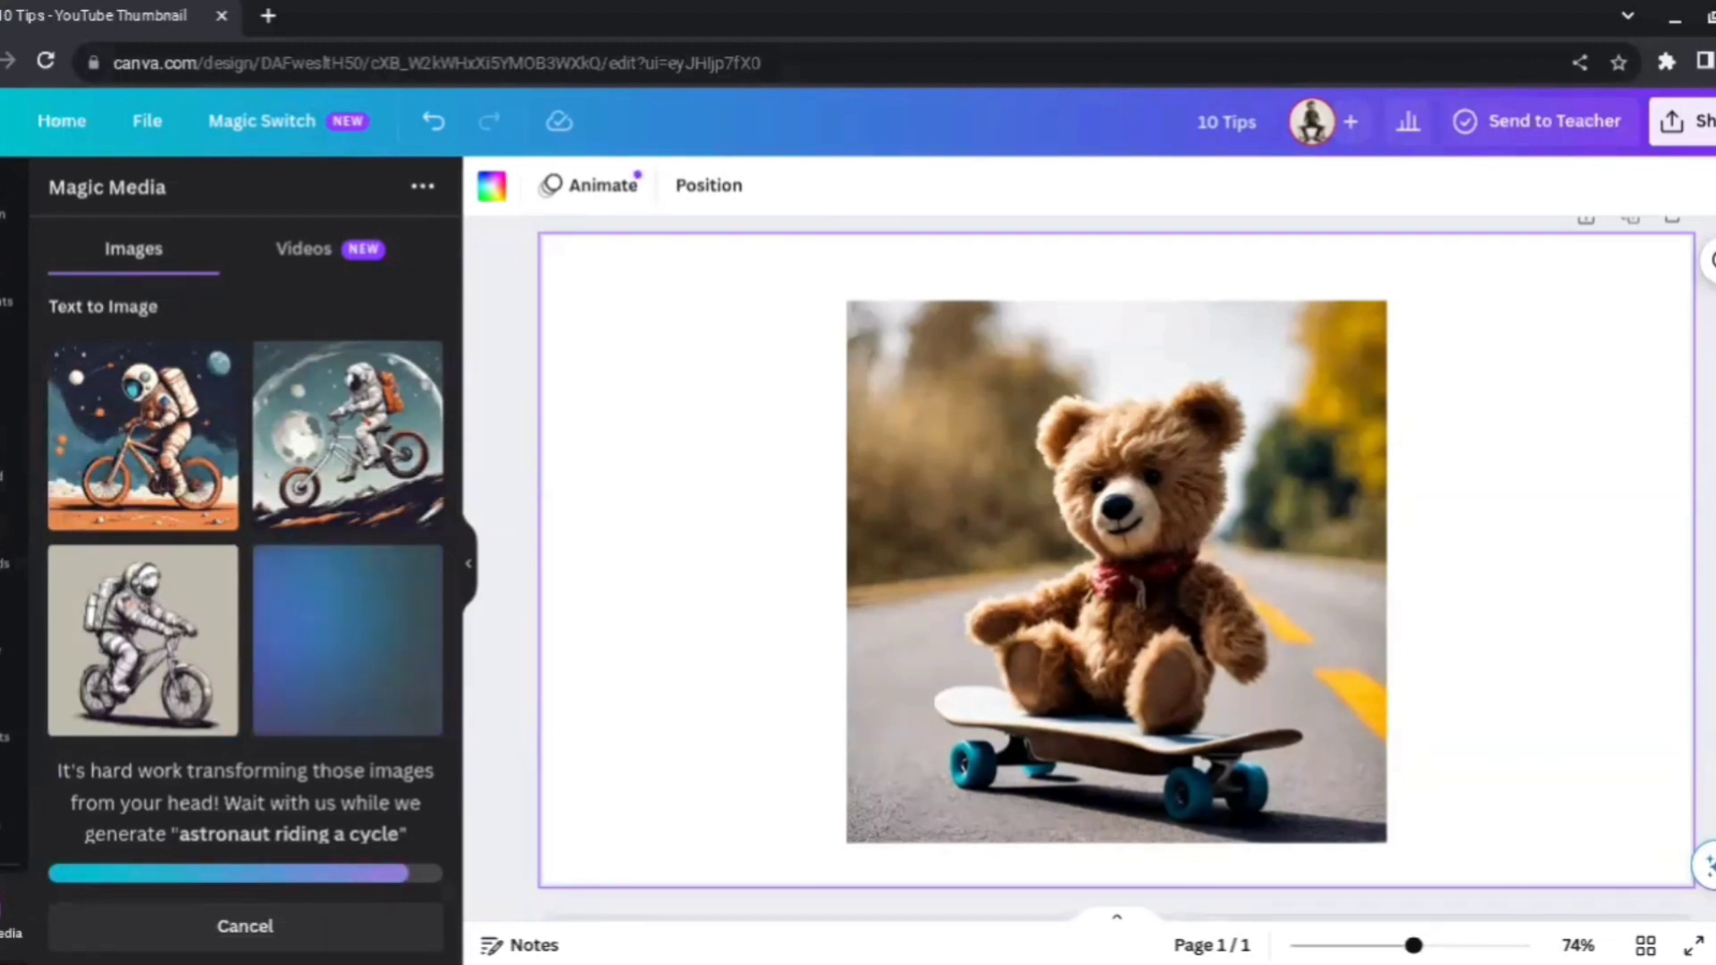
- Replace the teddy bear on the page with the generated astronaut on the orange bicycle, enlarged to most of the page height
left_click(1100, 371)
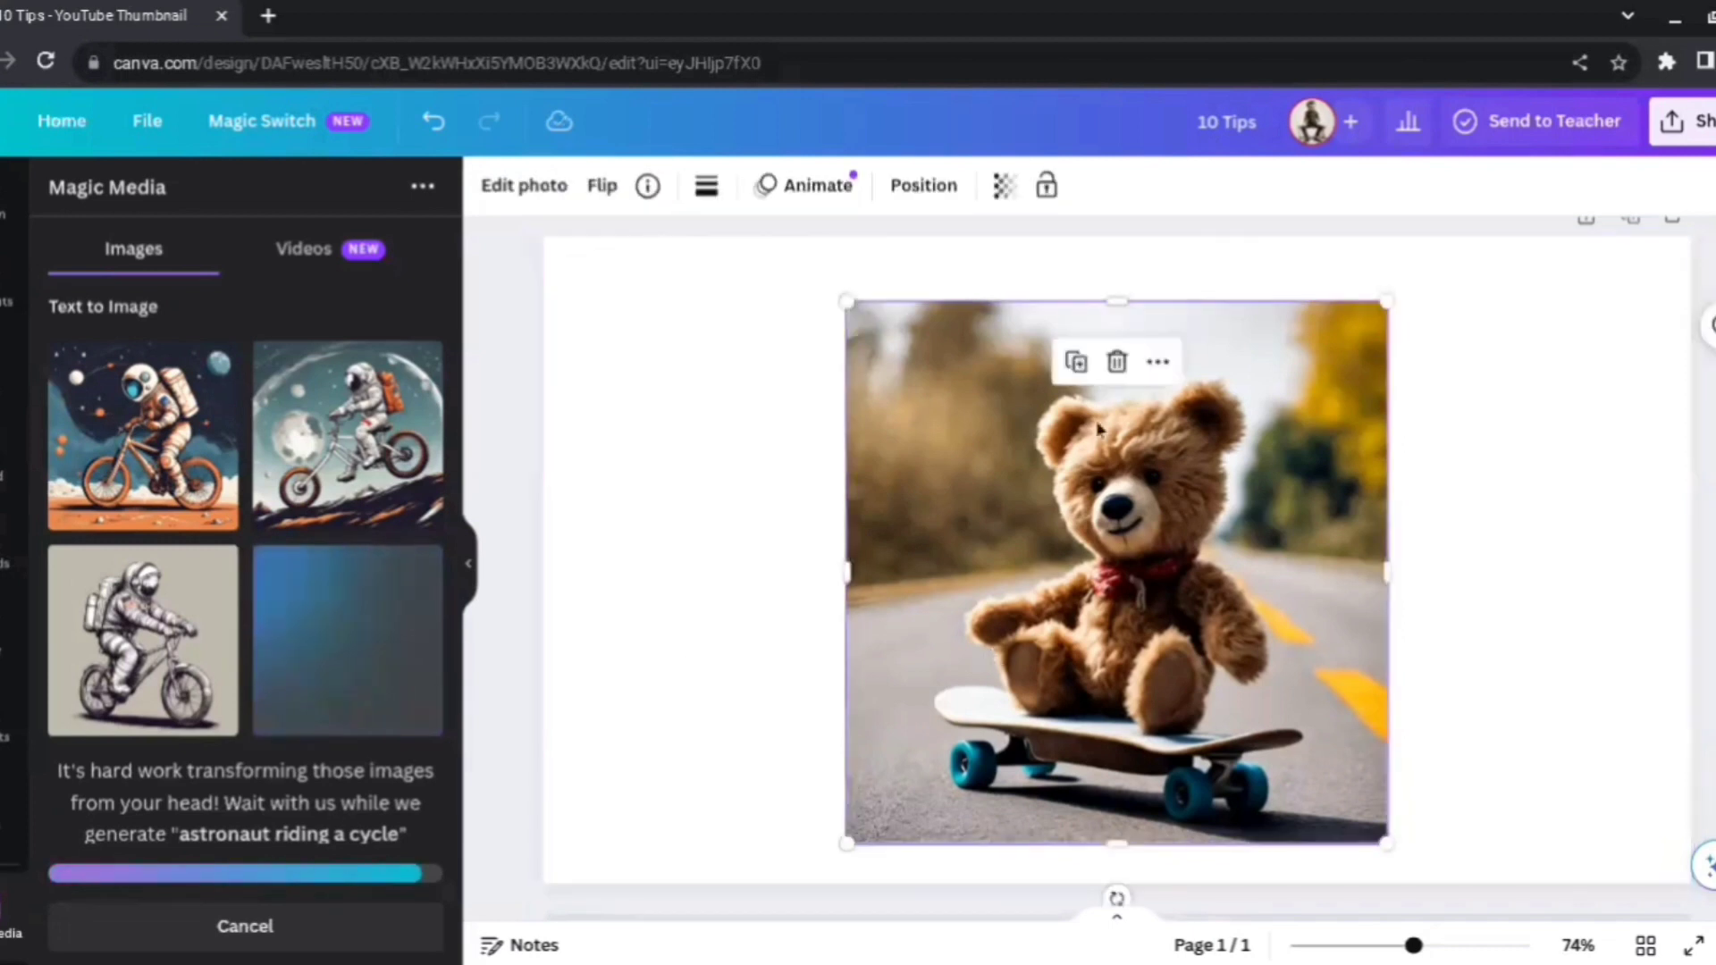
left_click(1113, 364)
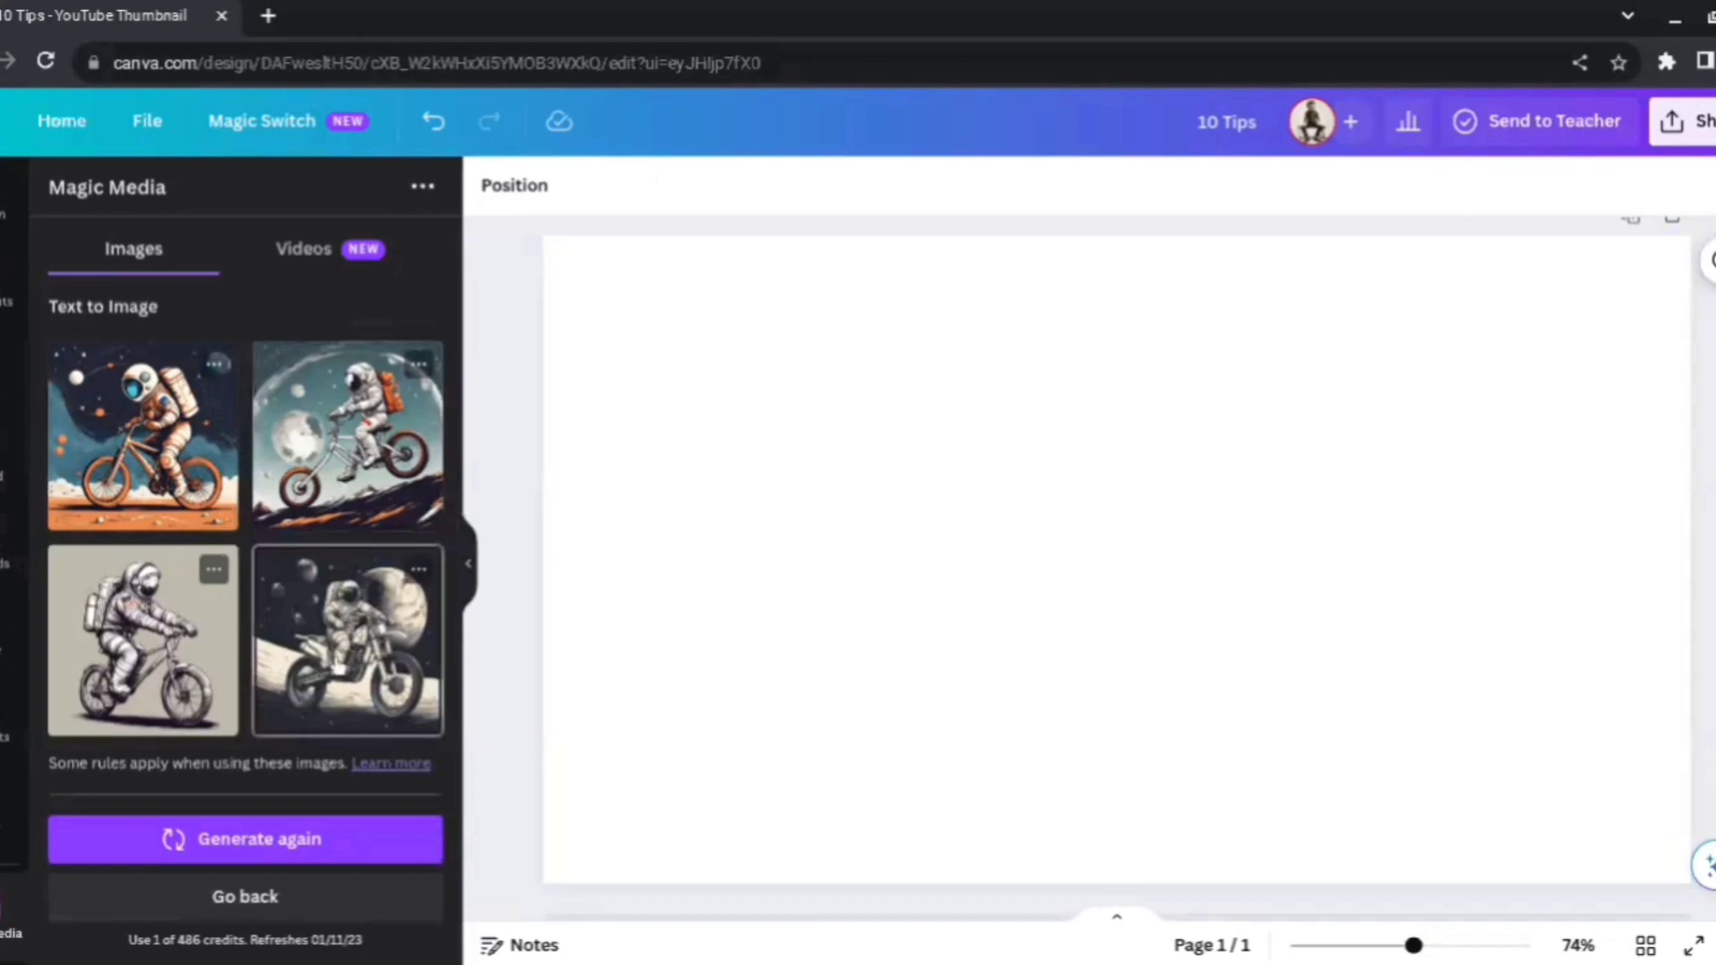
scroll(285, 660, "down", 1)
scroll(284, 660, "down", 2)
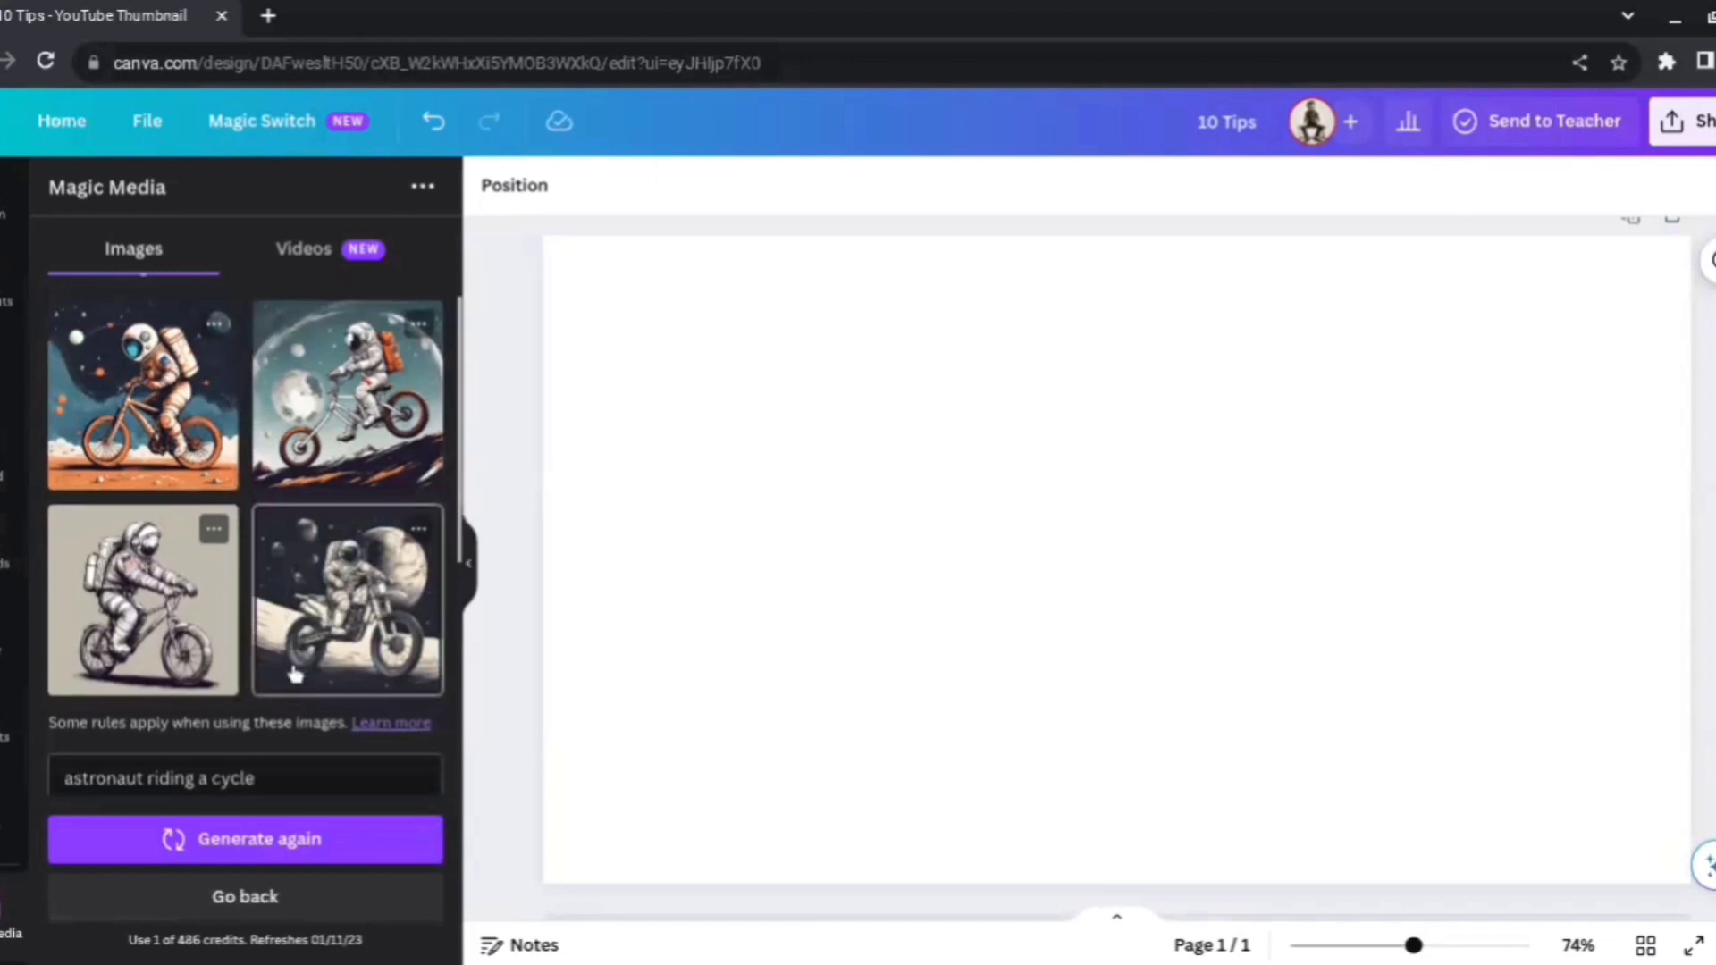
scroll(224, 501, "up", 2)
left_click_drag(221, 457, 483, 552)
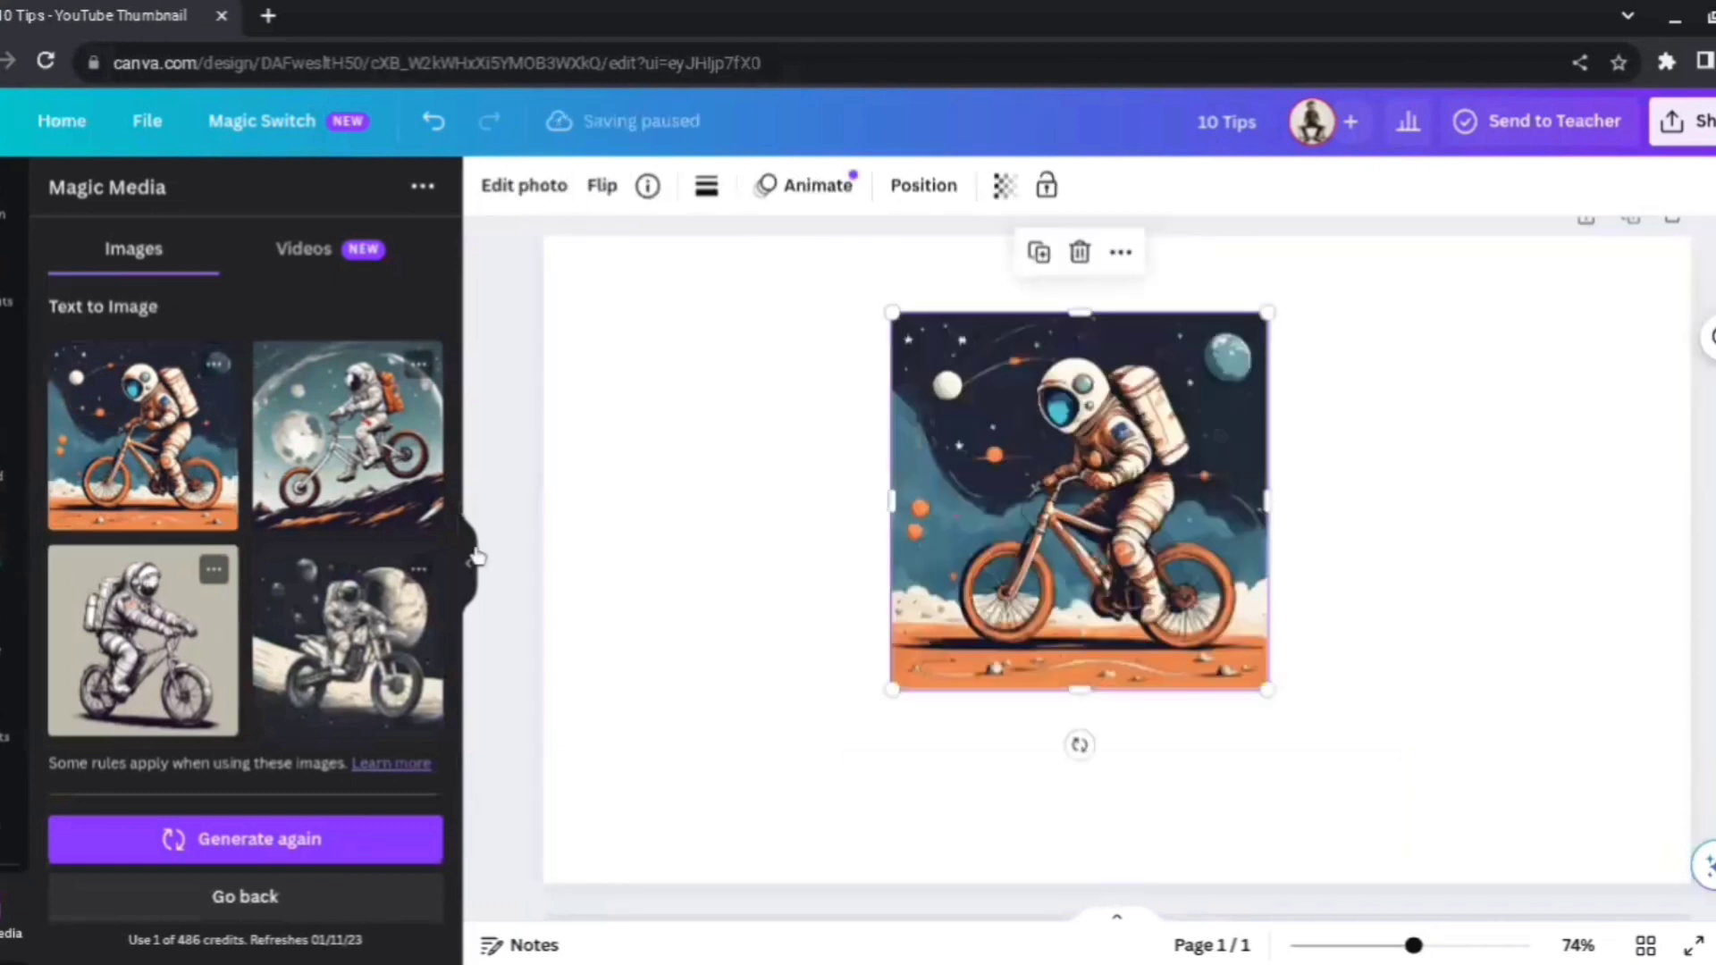
left_click(470, 563)
left_click_drag(1051, 689, 1165, 803)
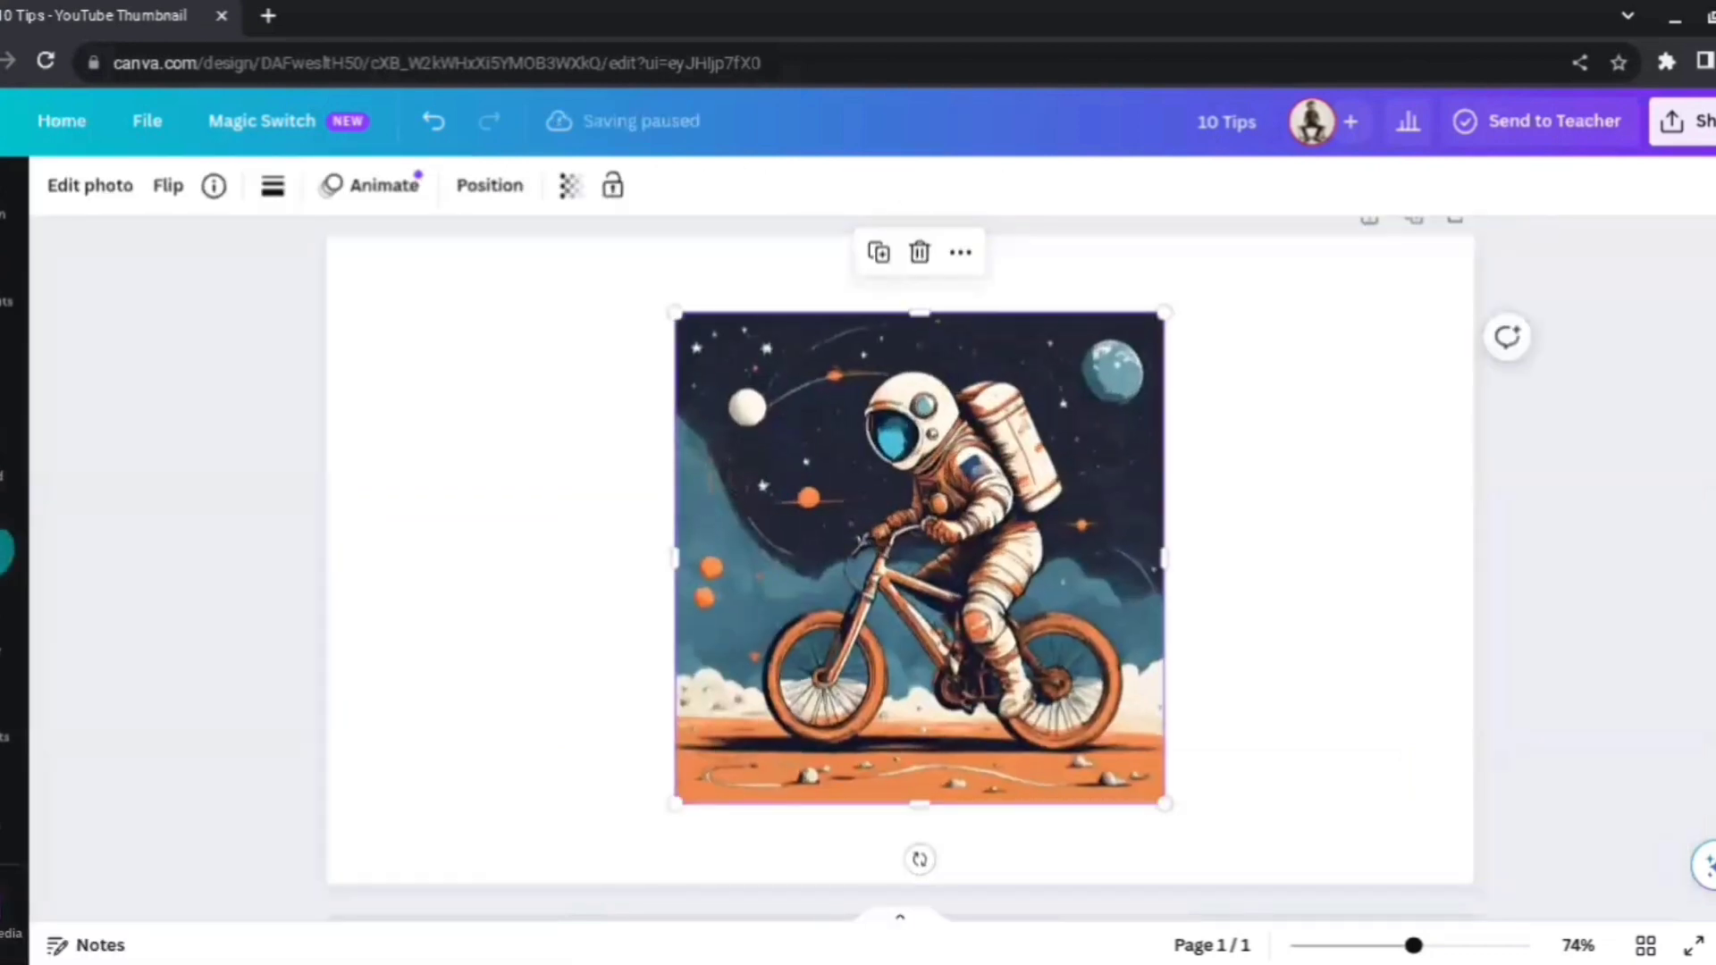
- Inspect the details of the astronaut image up close and view it again on the whole page
mouse_move(1413, 946)
left_mouse_down()
mouse_move(1466, 945)
mouse_move(1440, 946)
left_mouse_up()
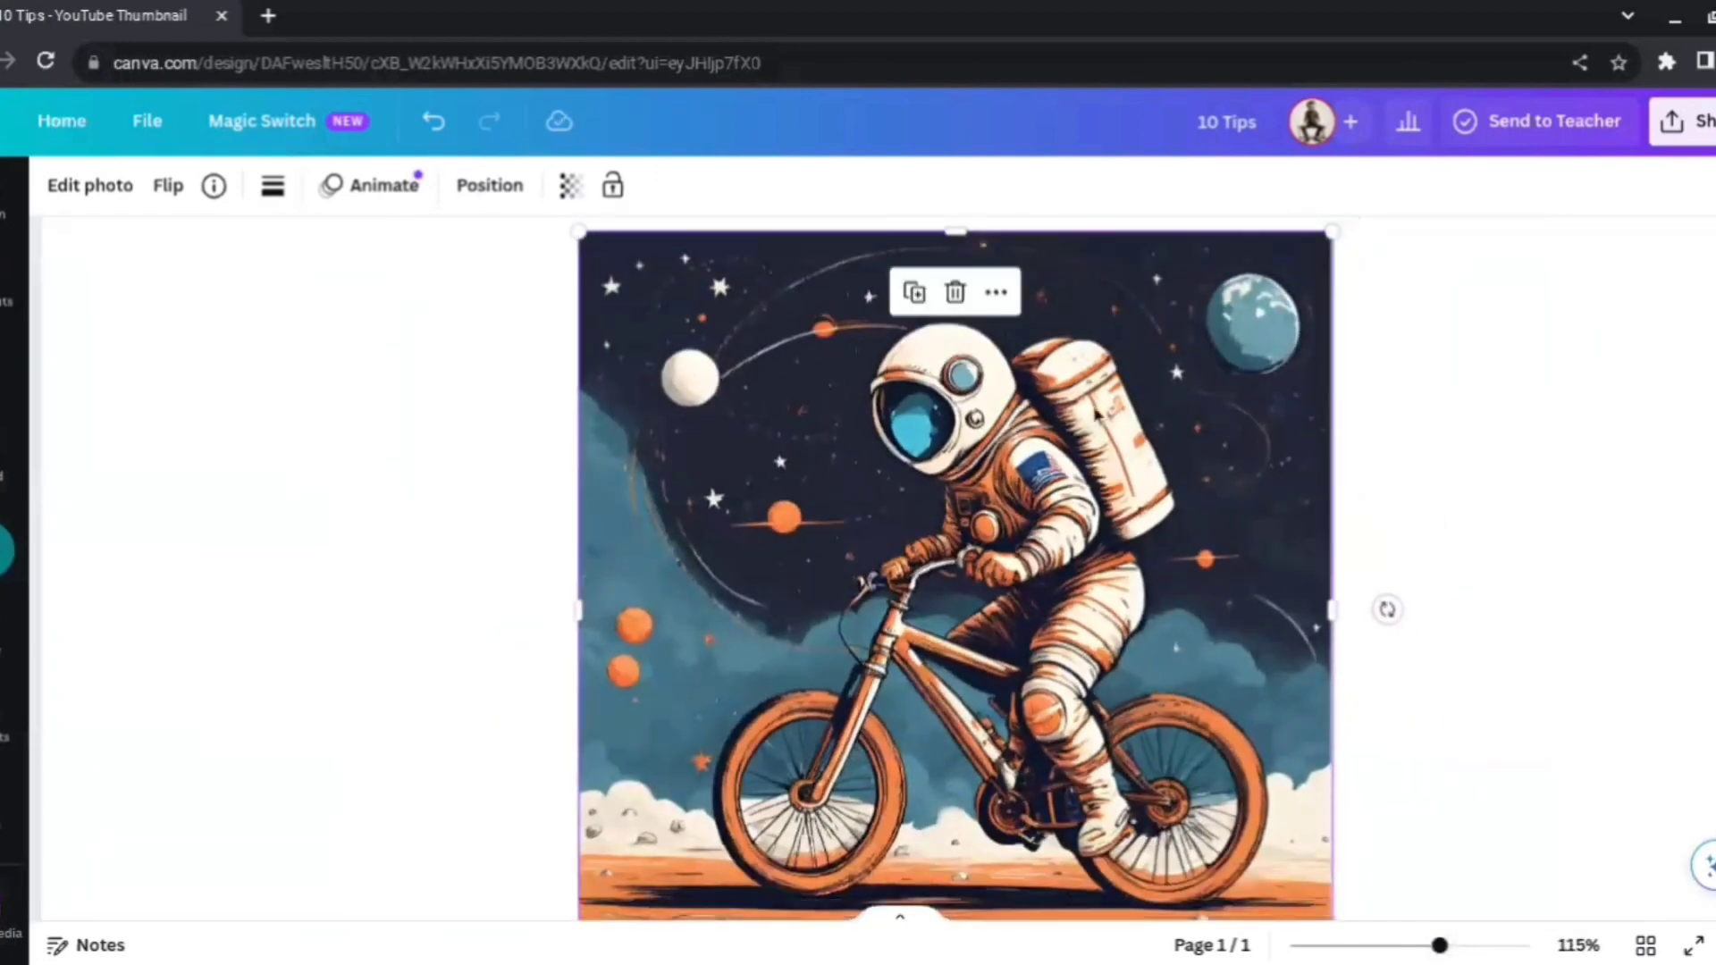
left_click(1430, 536)
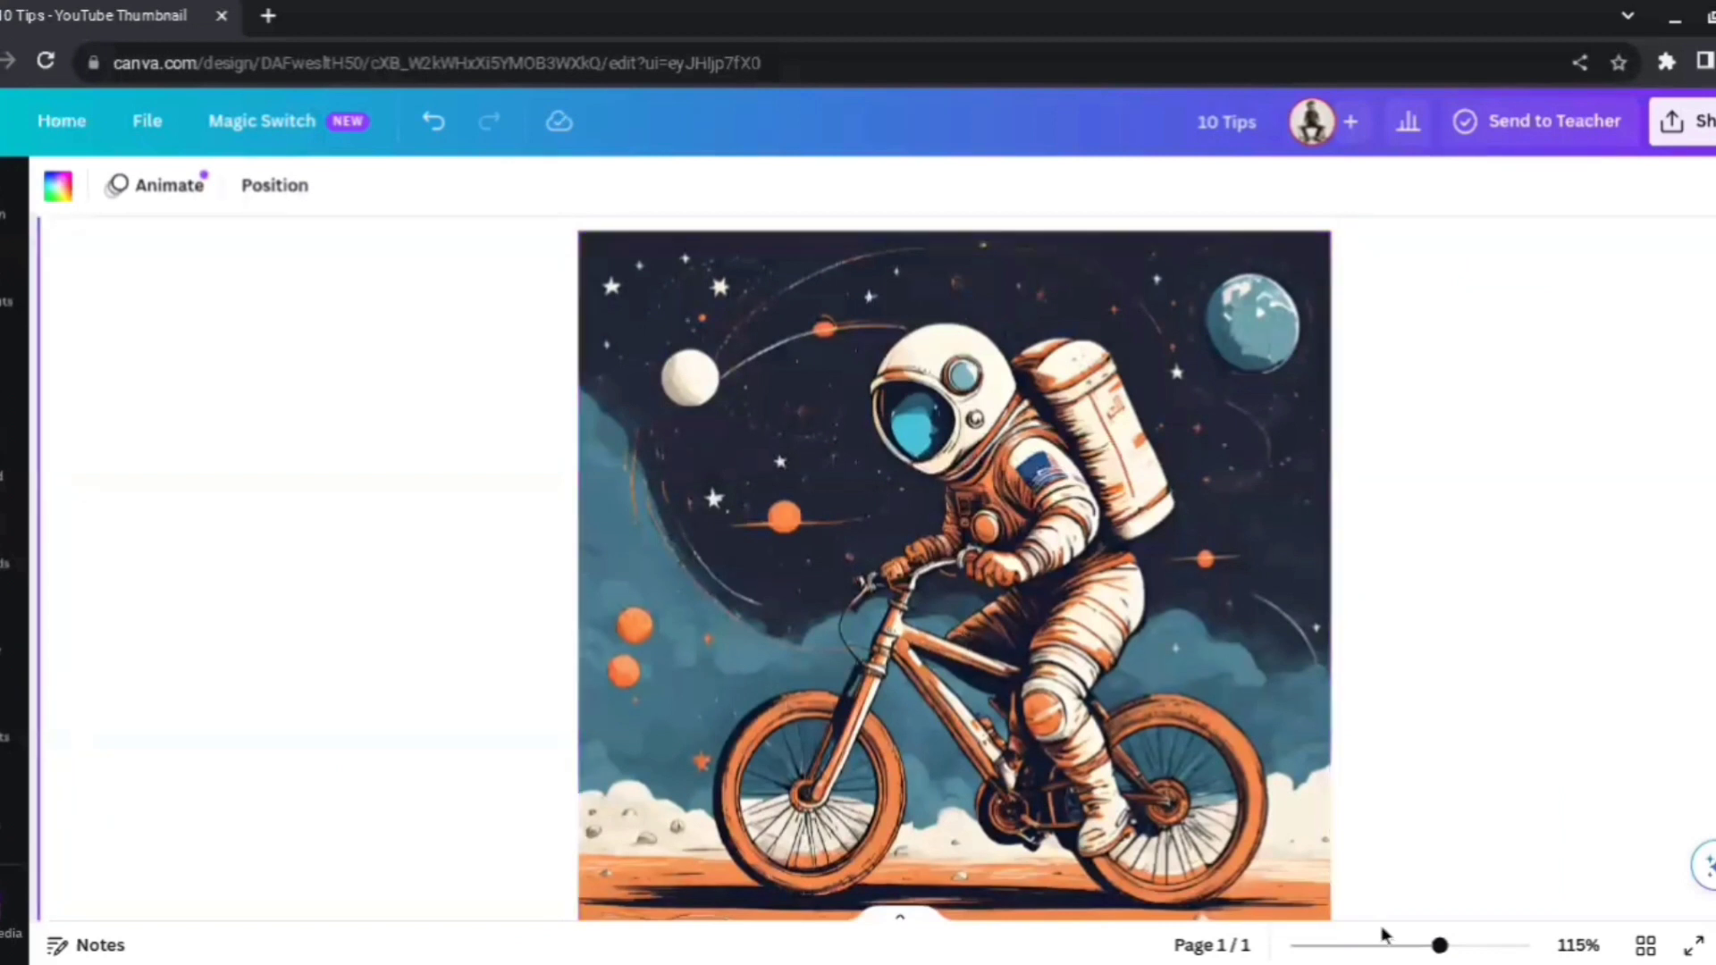
left_click_drag(1439, 945, 1411, 946)
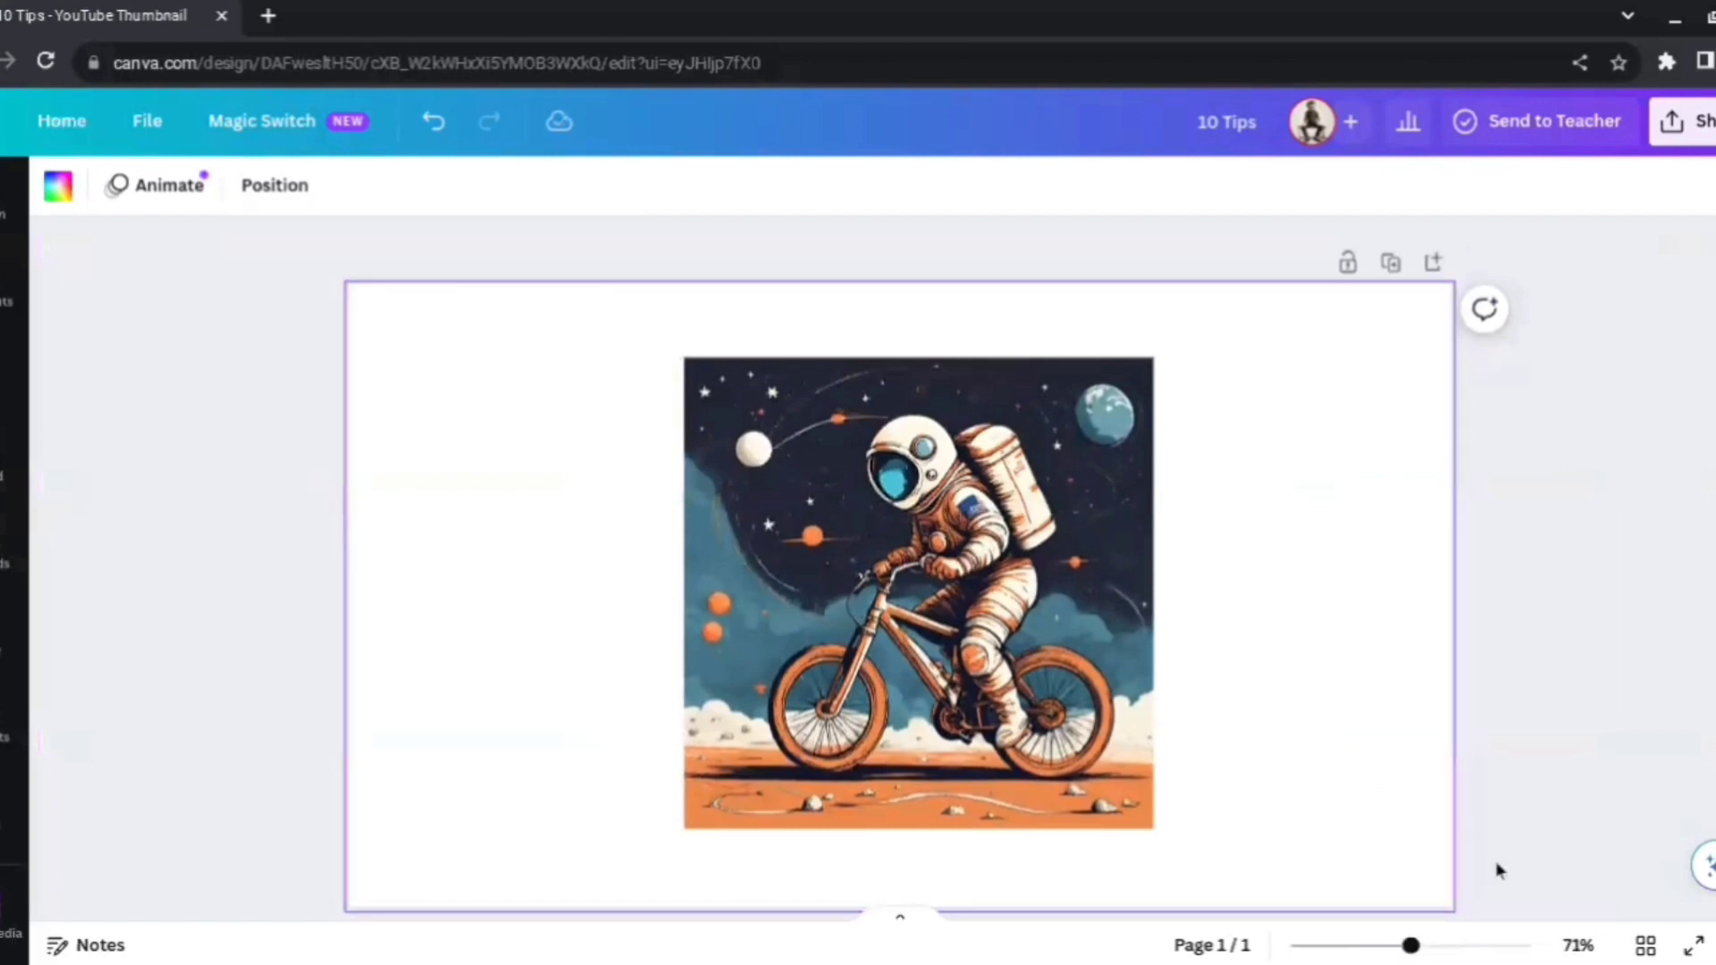
scroll(1625, 746, "down", 1)
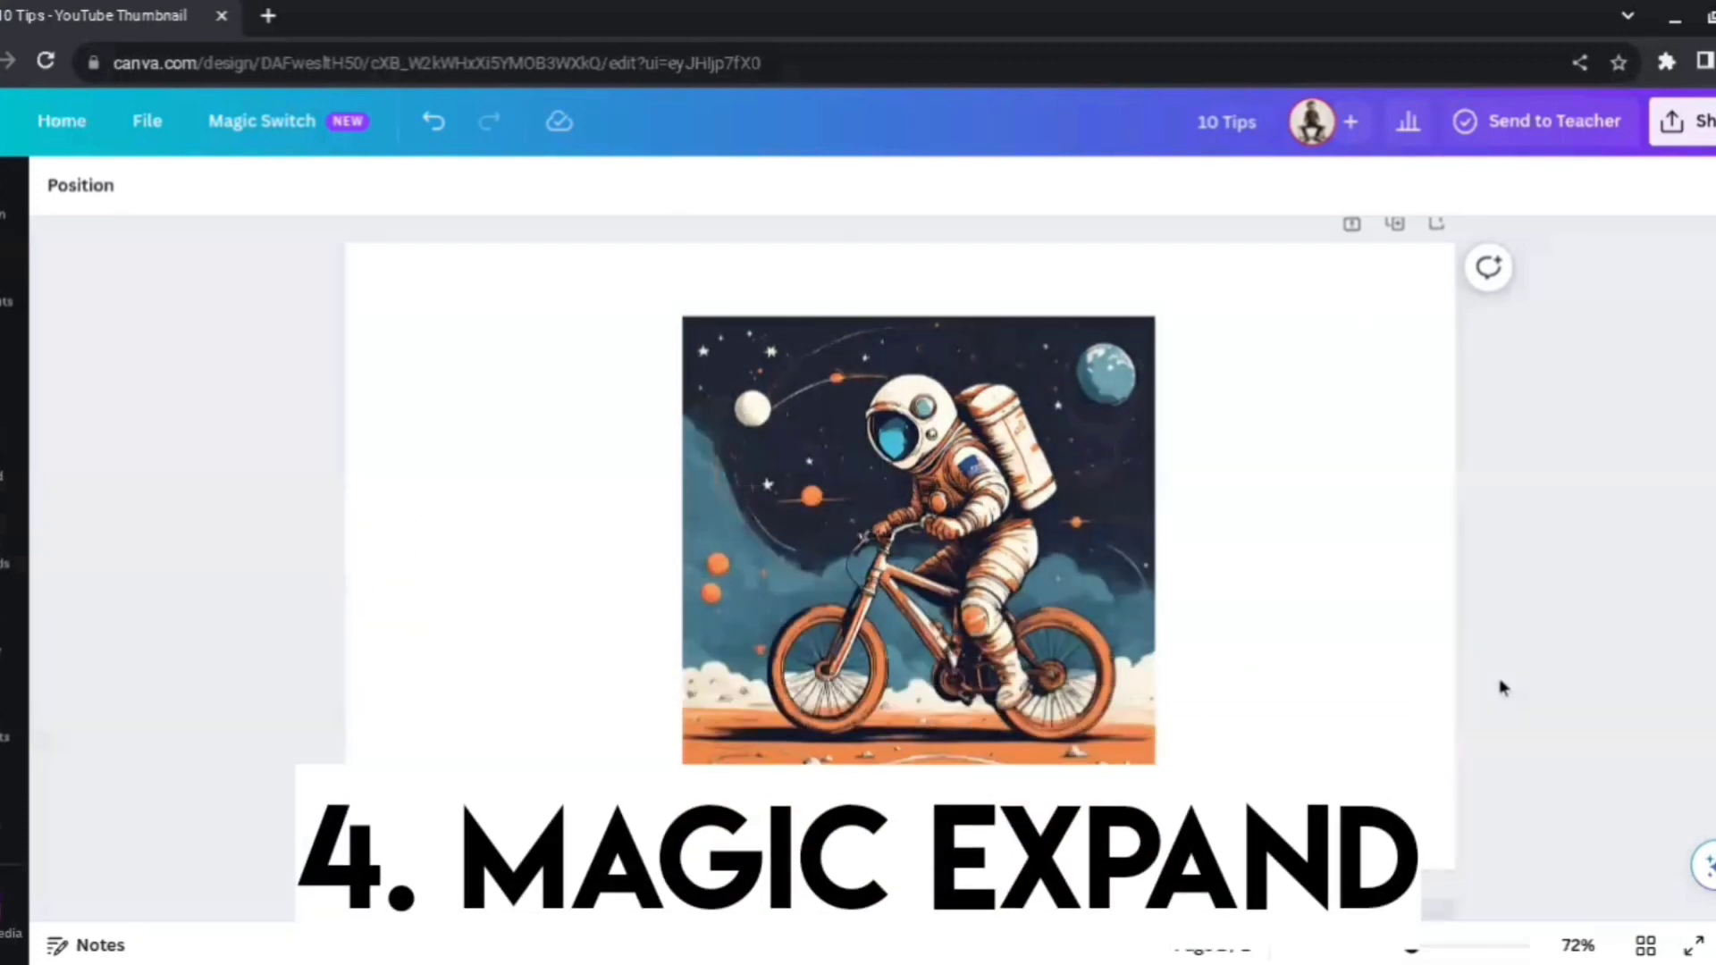
left_click(976, 407)
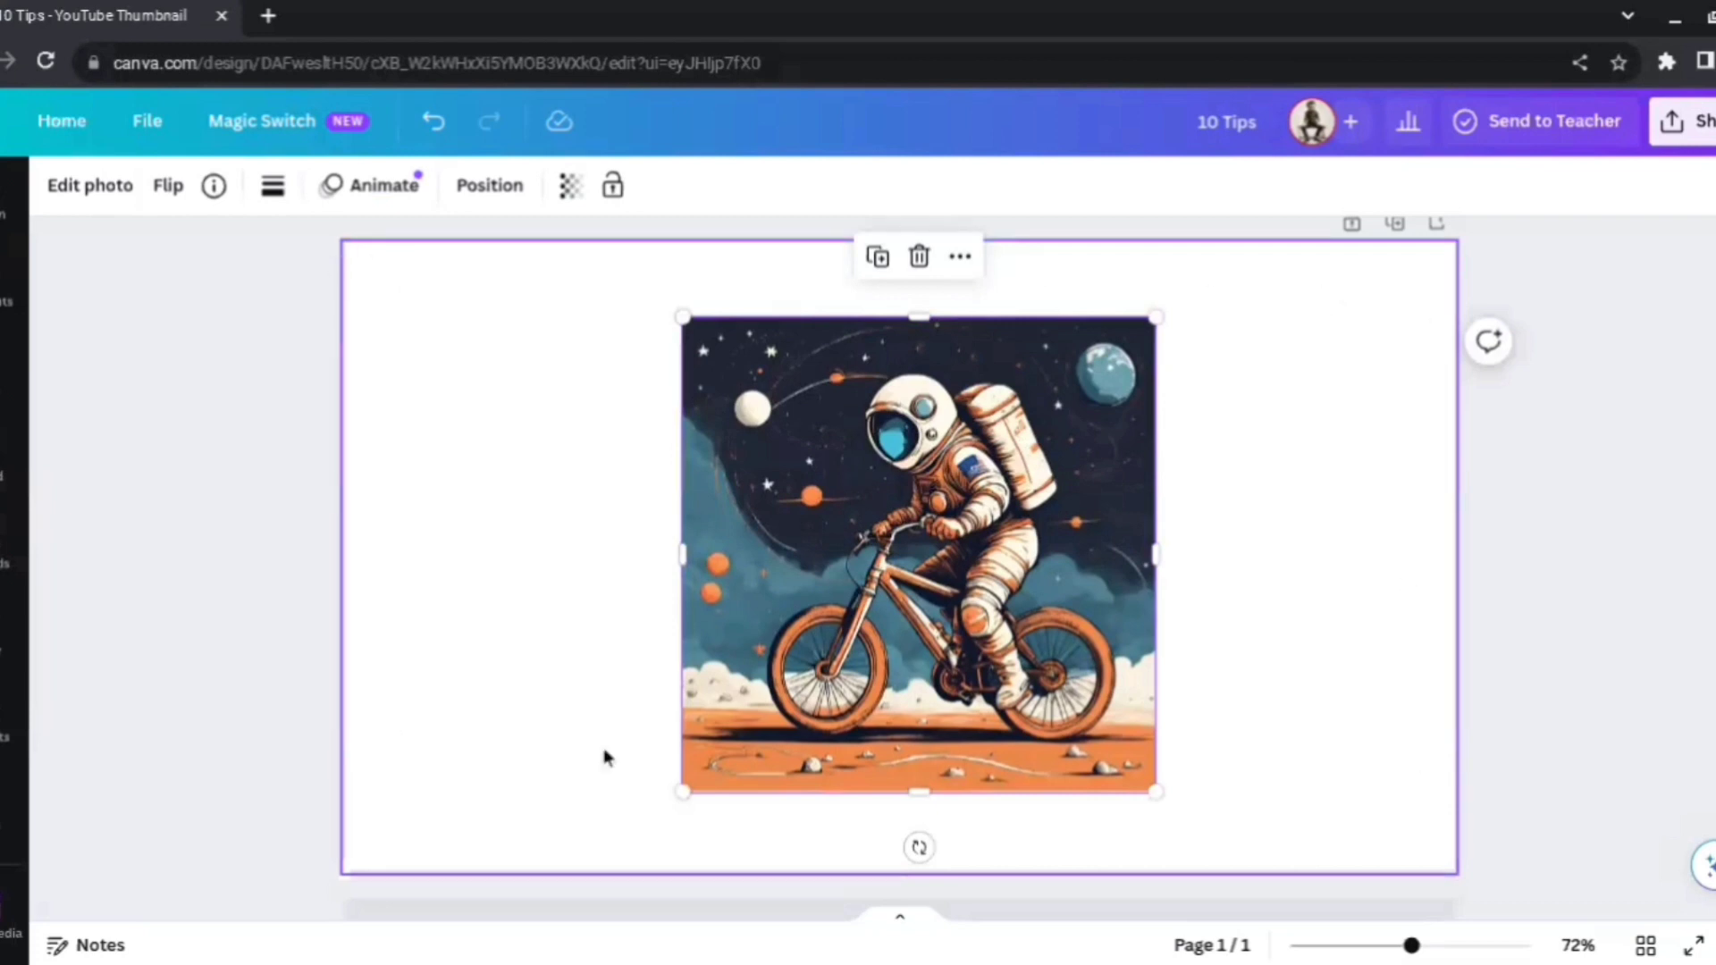
left_click(1248, 602)
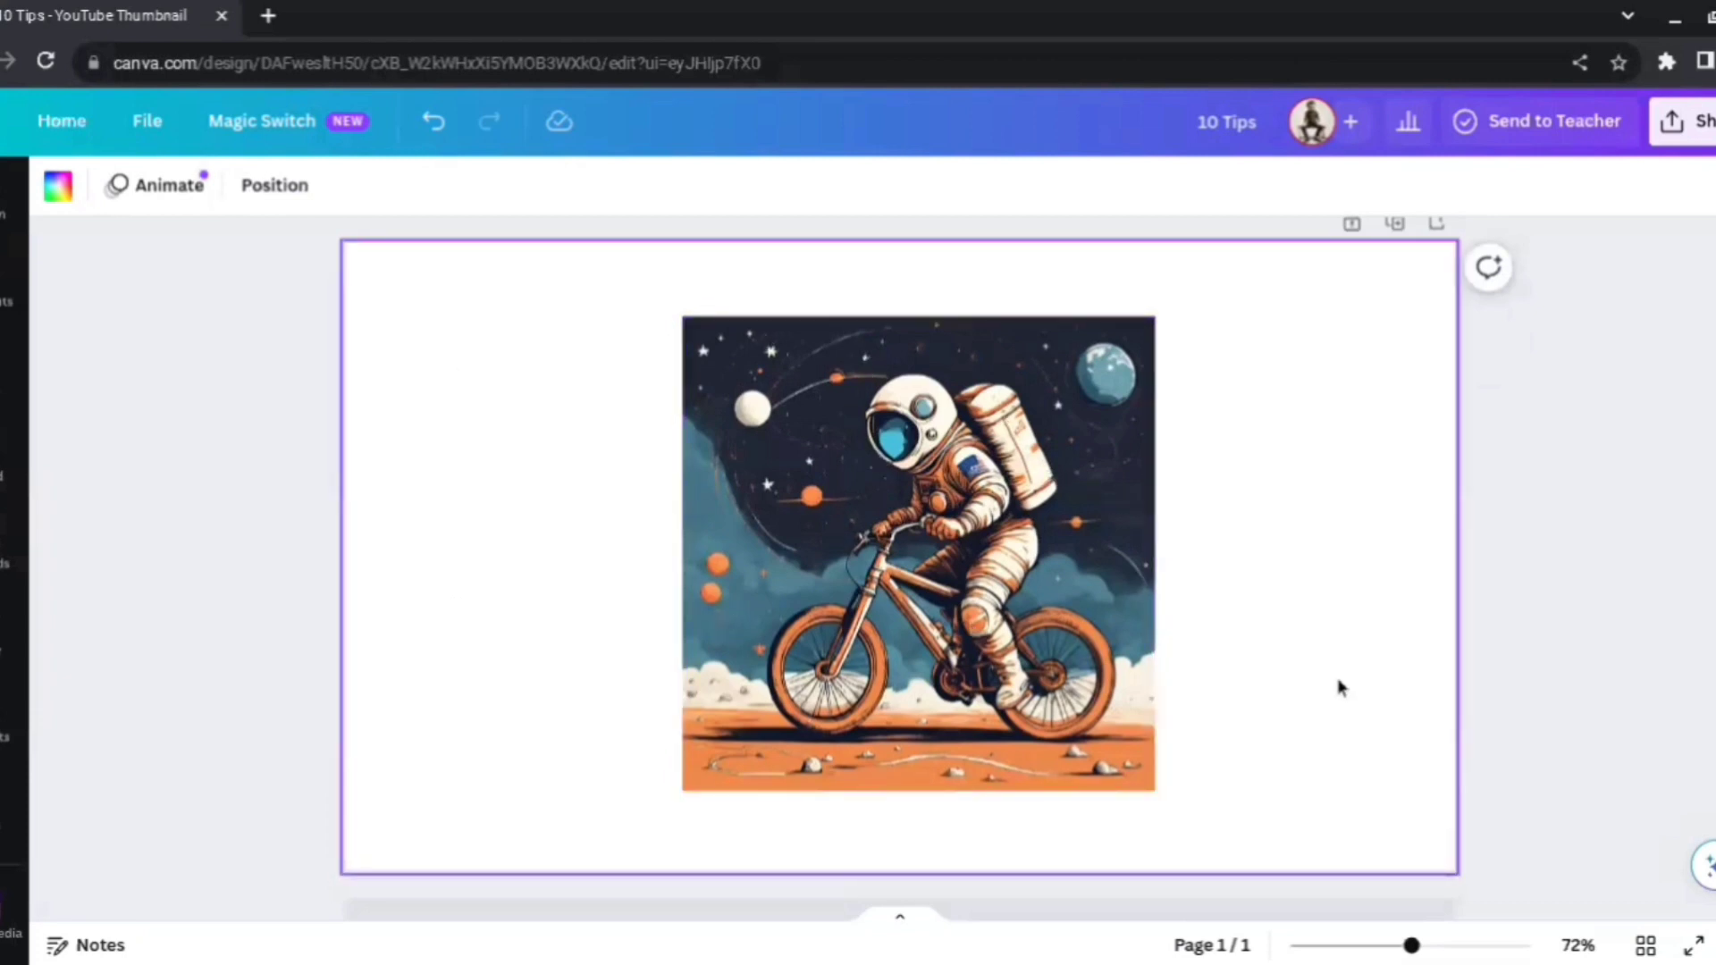
- Run Magic Expand on the astronaut image using the Whole Page size
left_click(1073, 581)
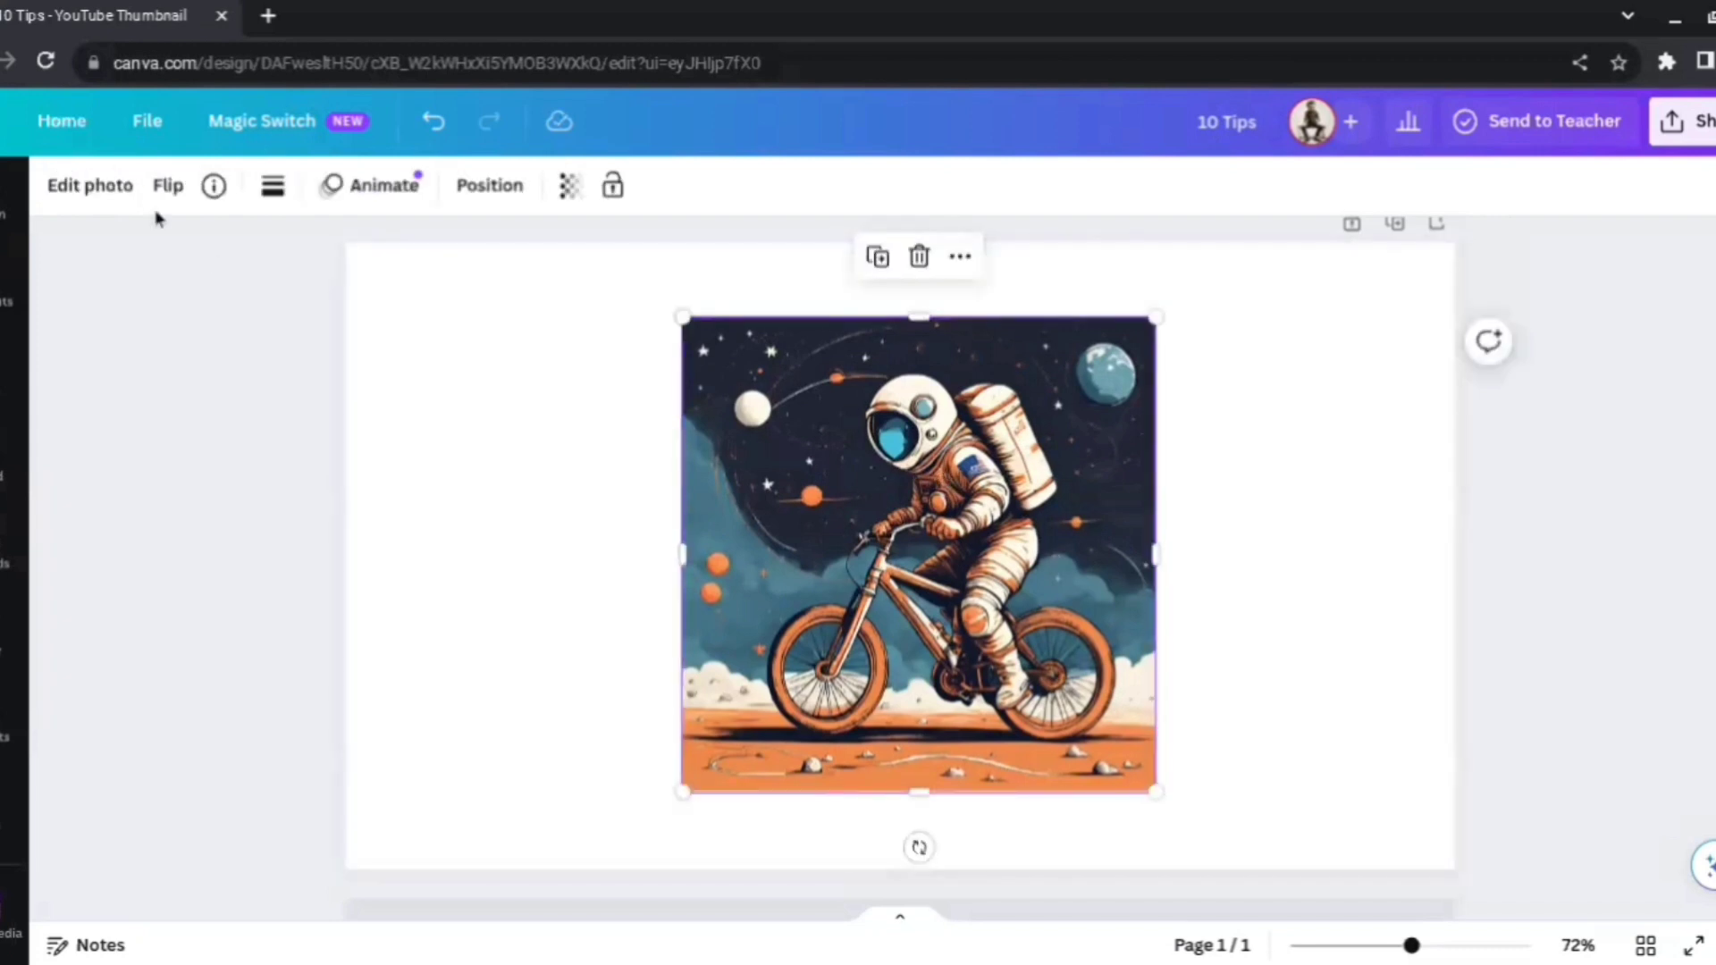
left_click(89, 185)
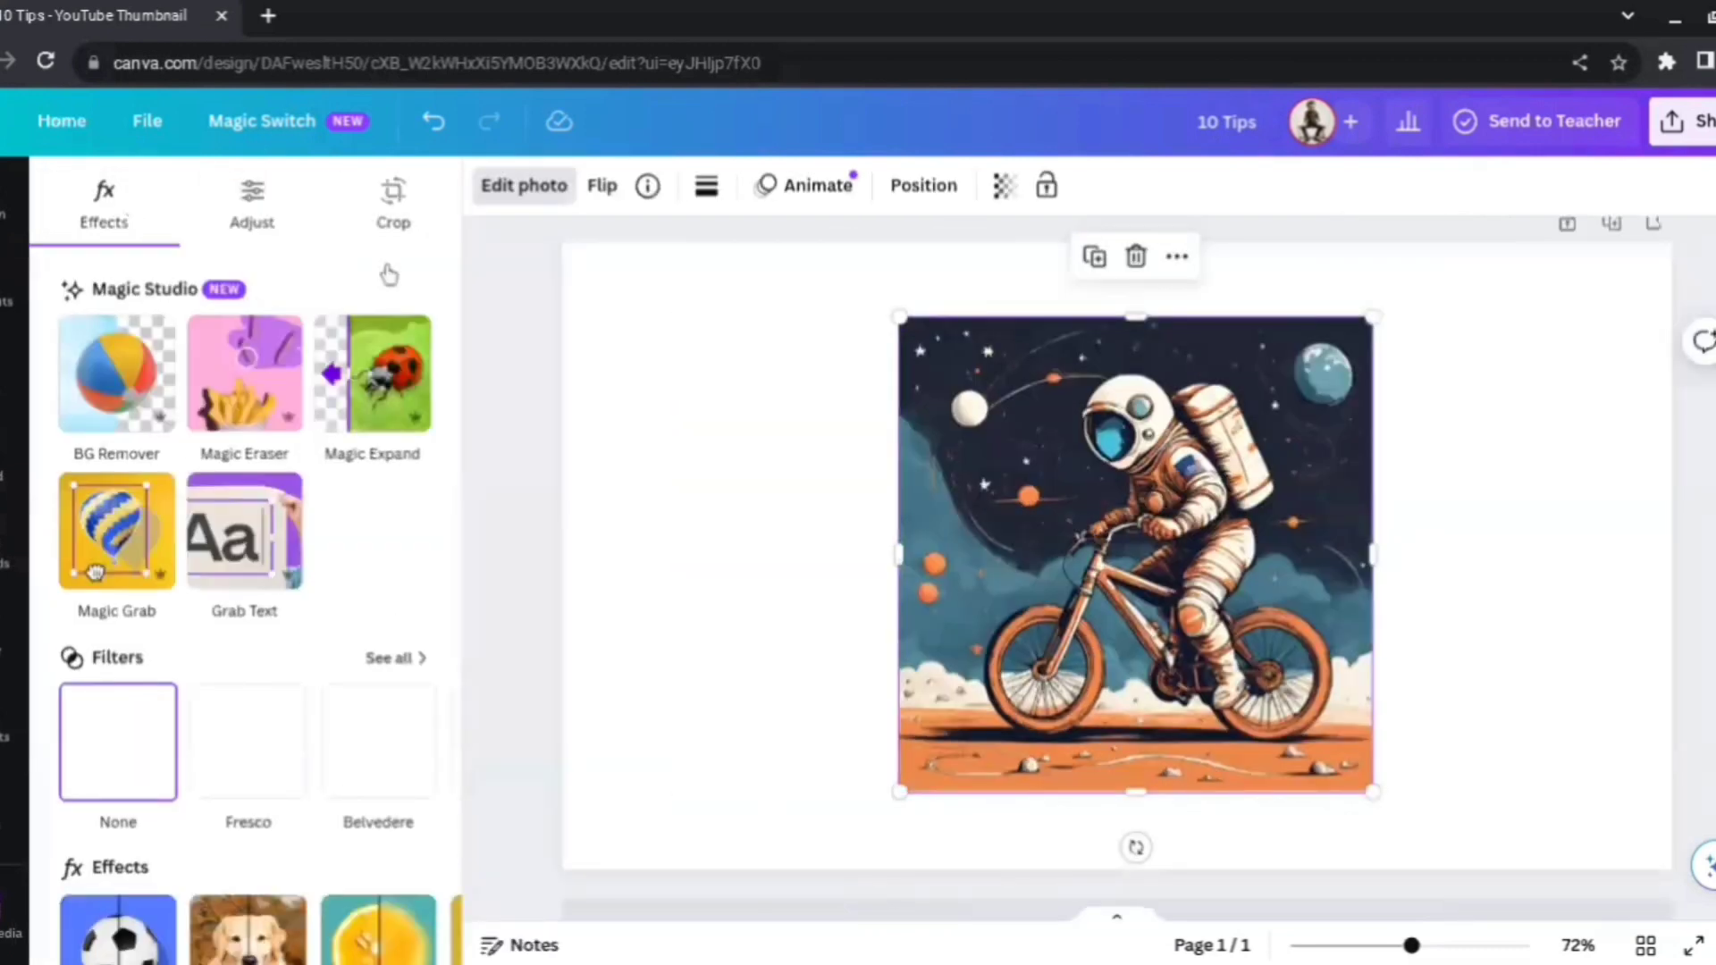
left_click(383, 406)
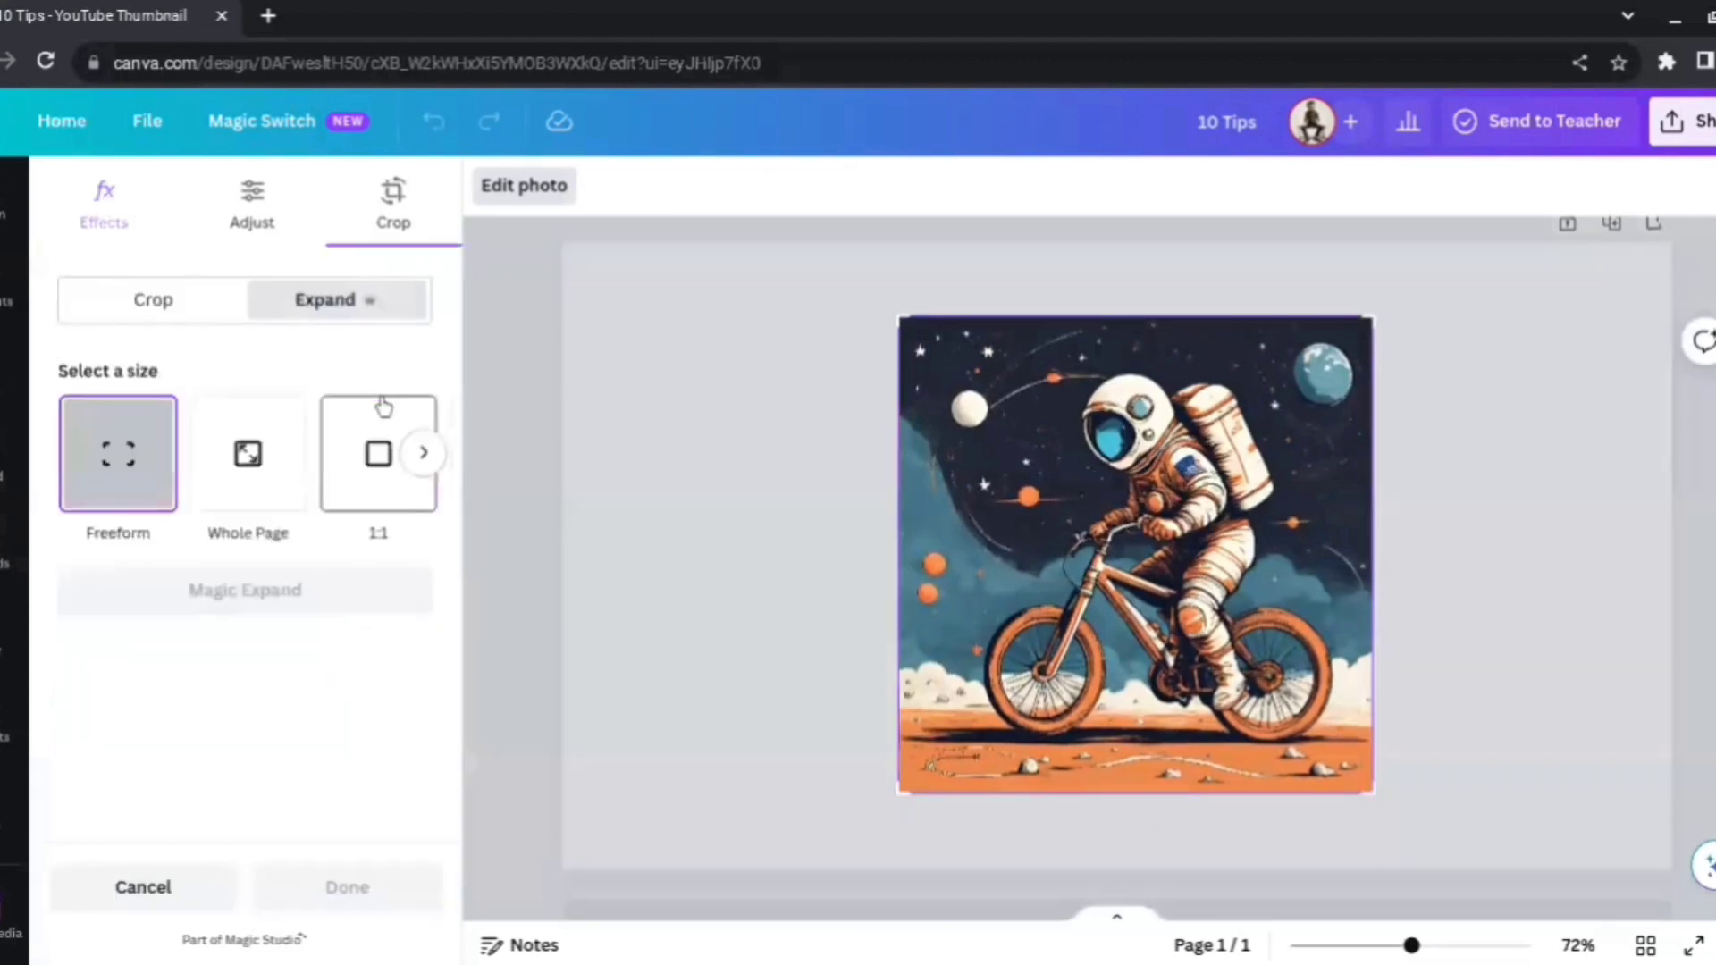
left_click(423, 452)
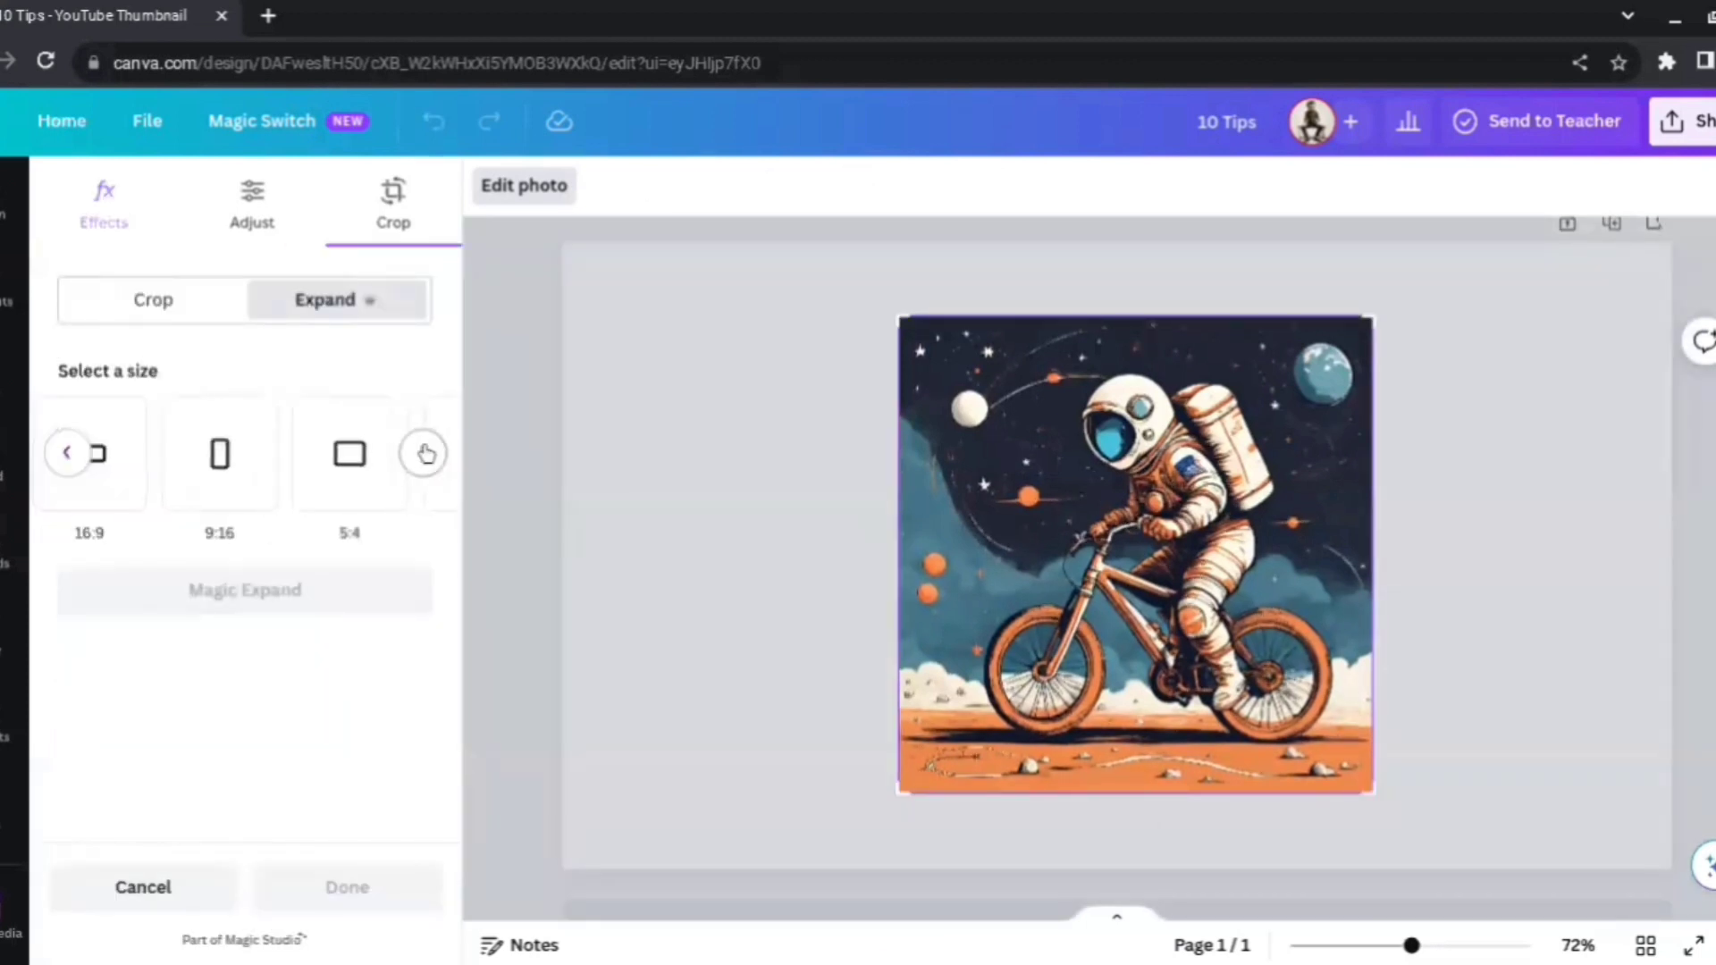
left_click(426, 453)
left_click(425, 453)
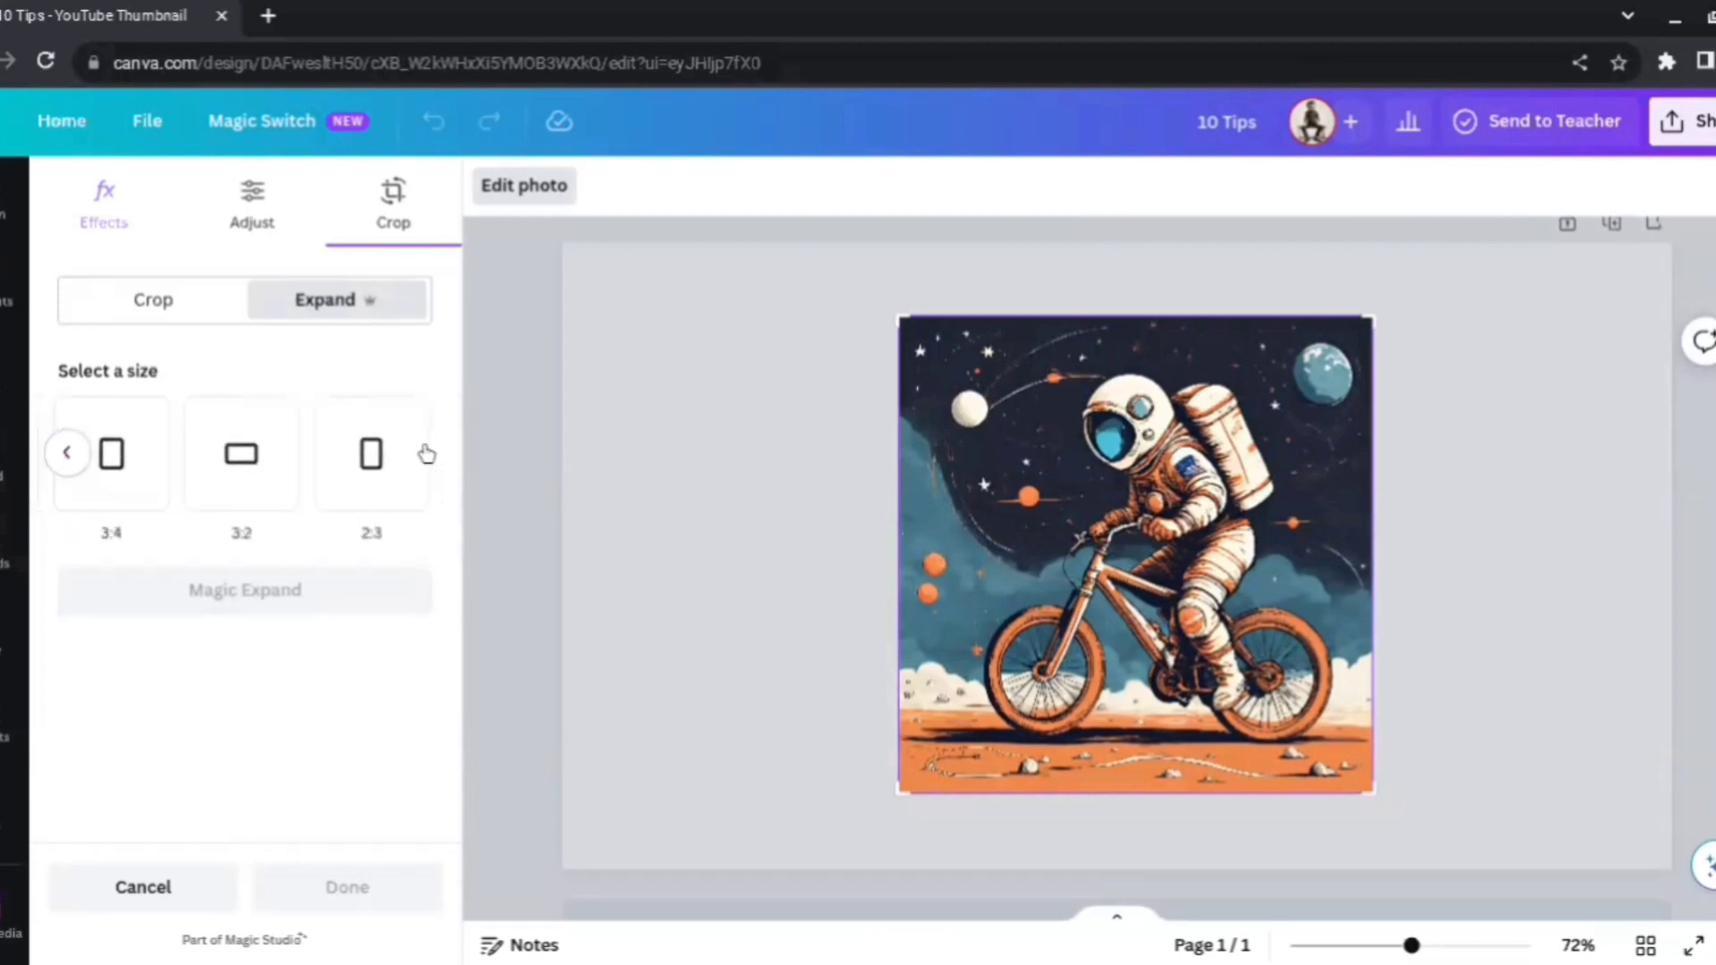
left_click(72, 451)
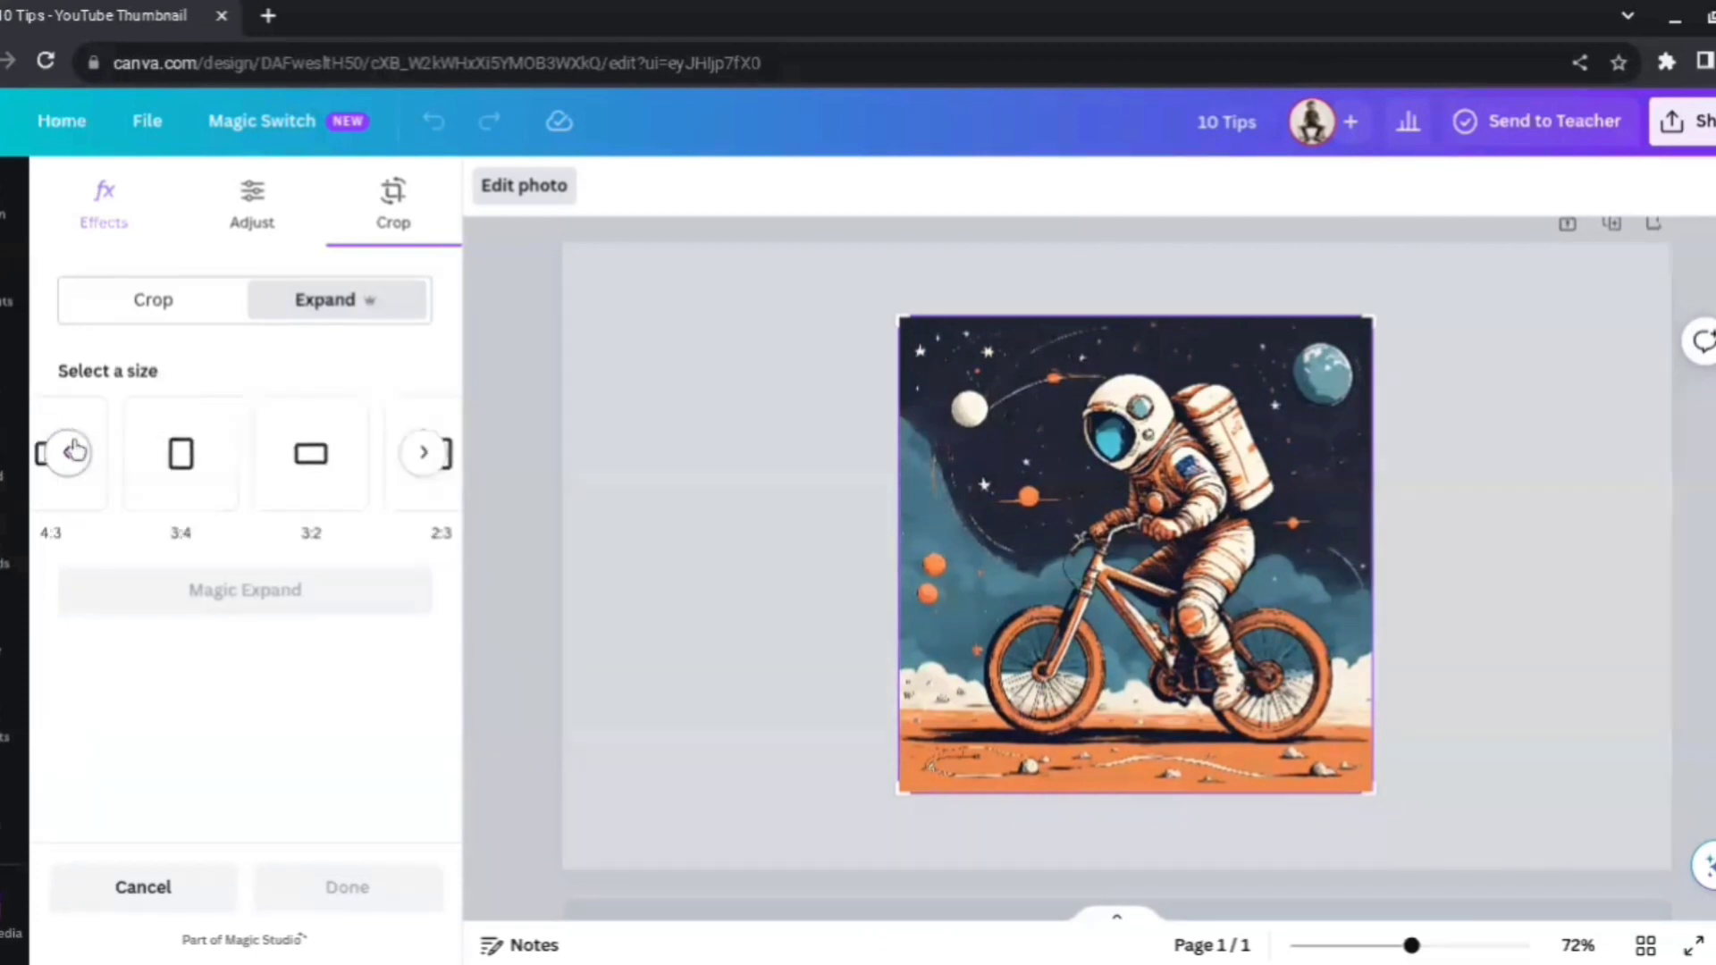
left_click(72, 452)
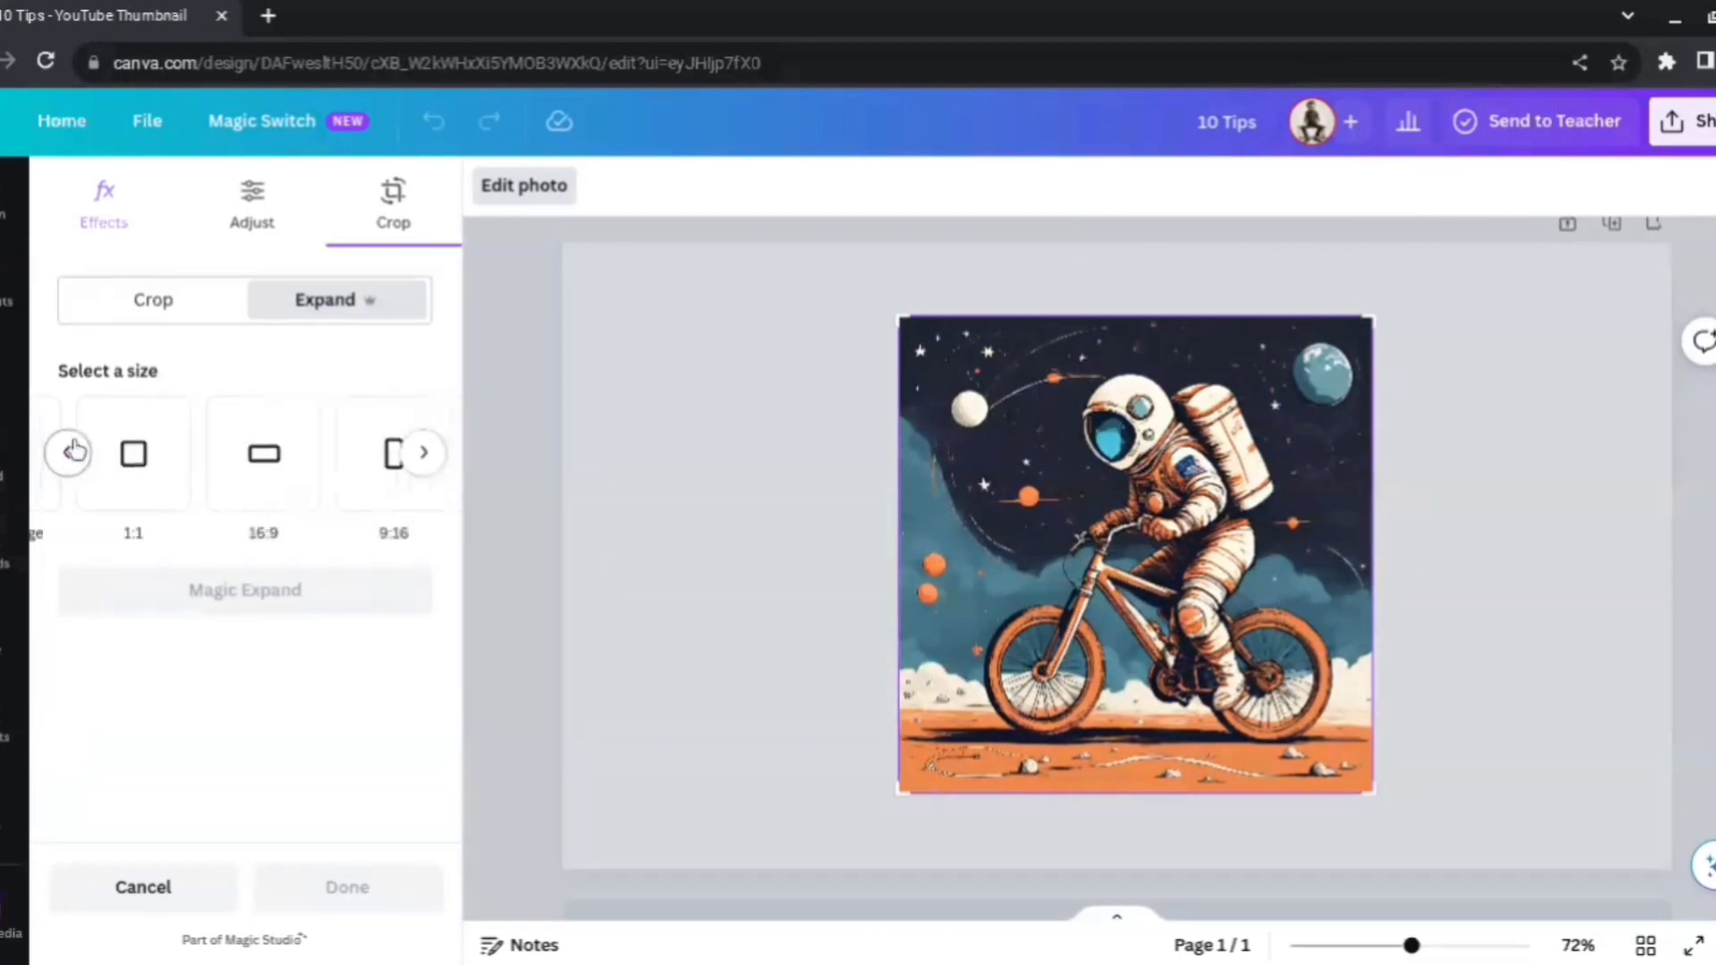
left_click(72, 451)
left_click(279, 480)
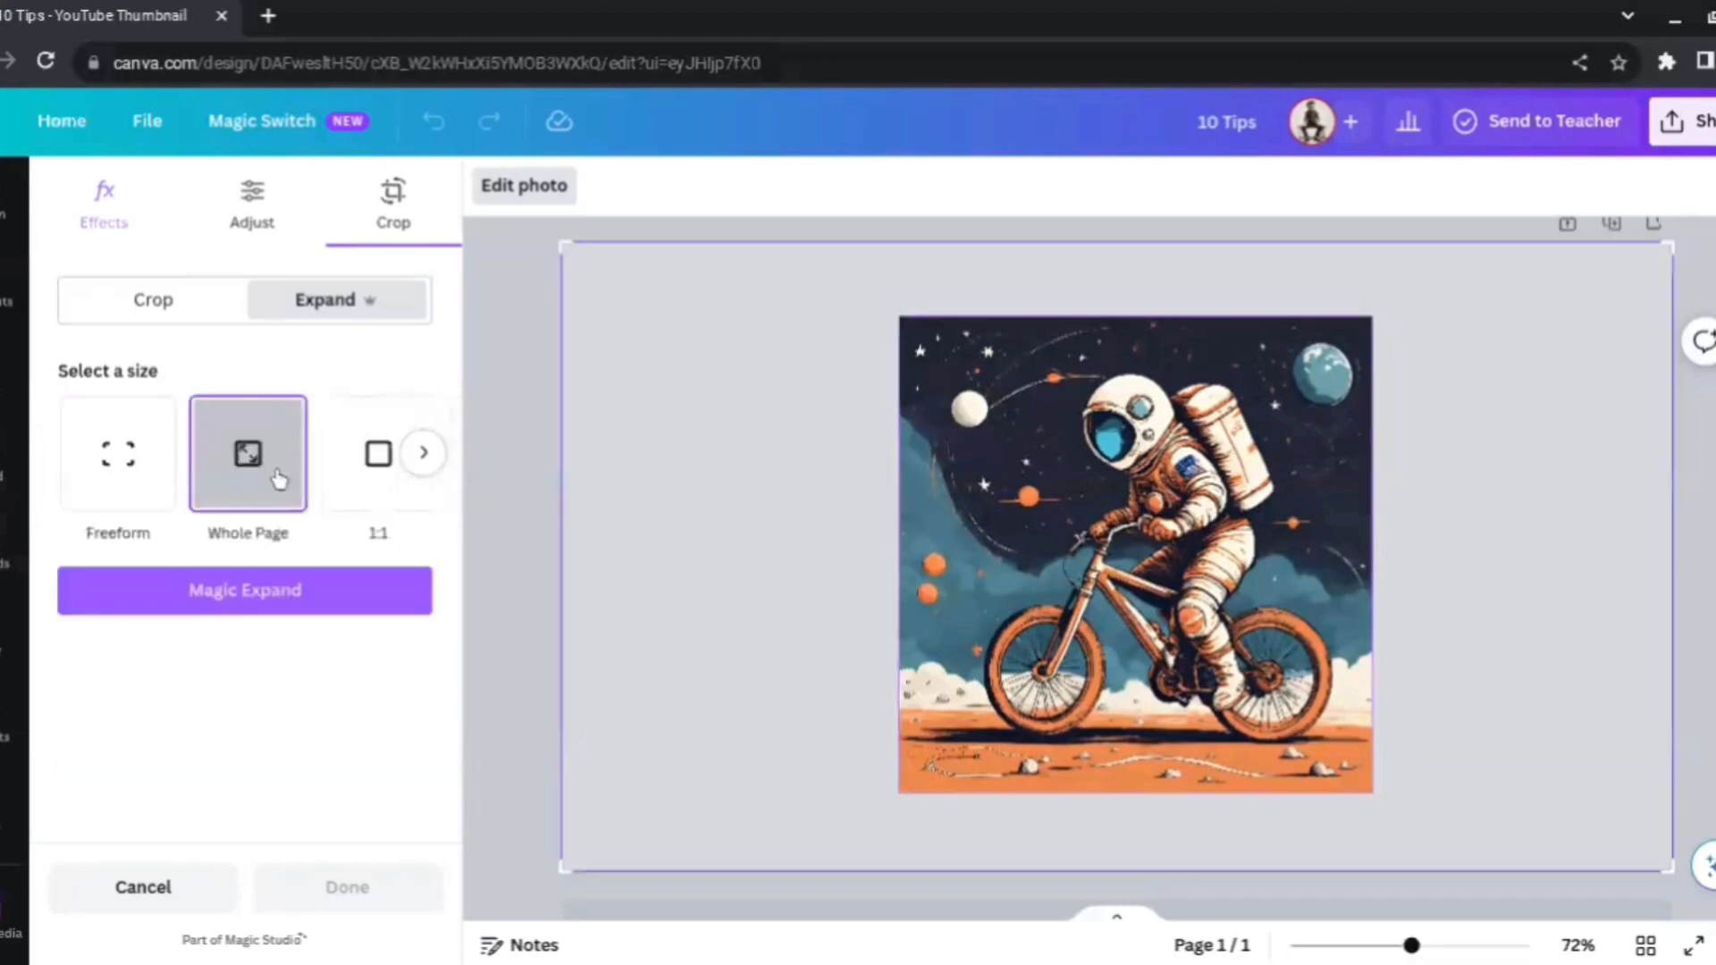
left_click(260, 586)
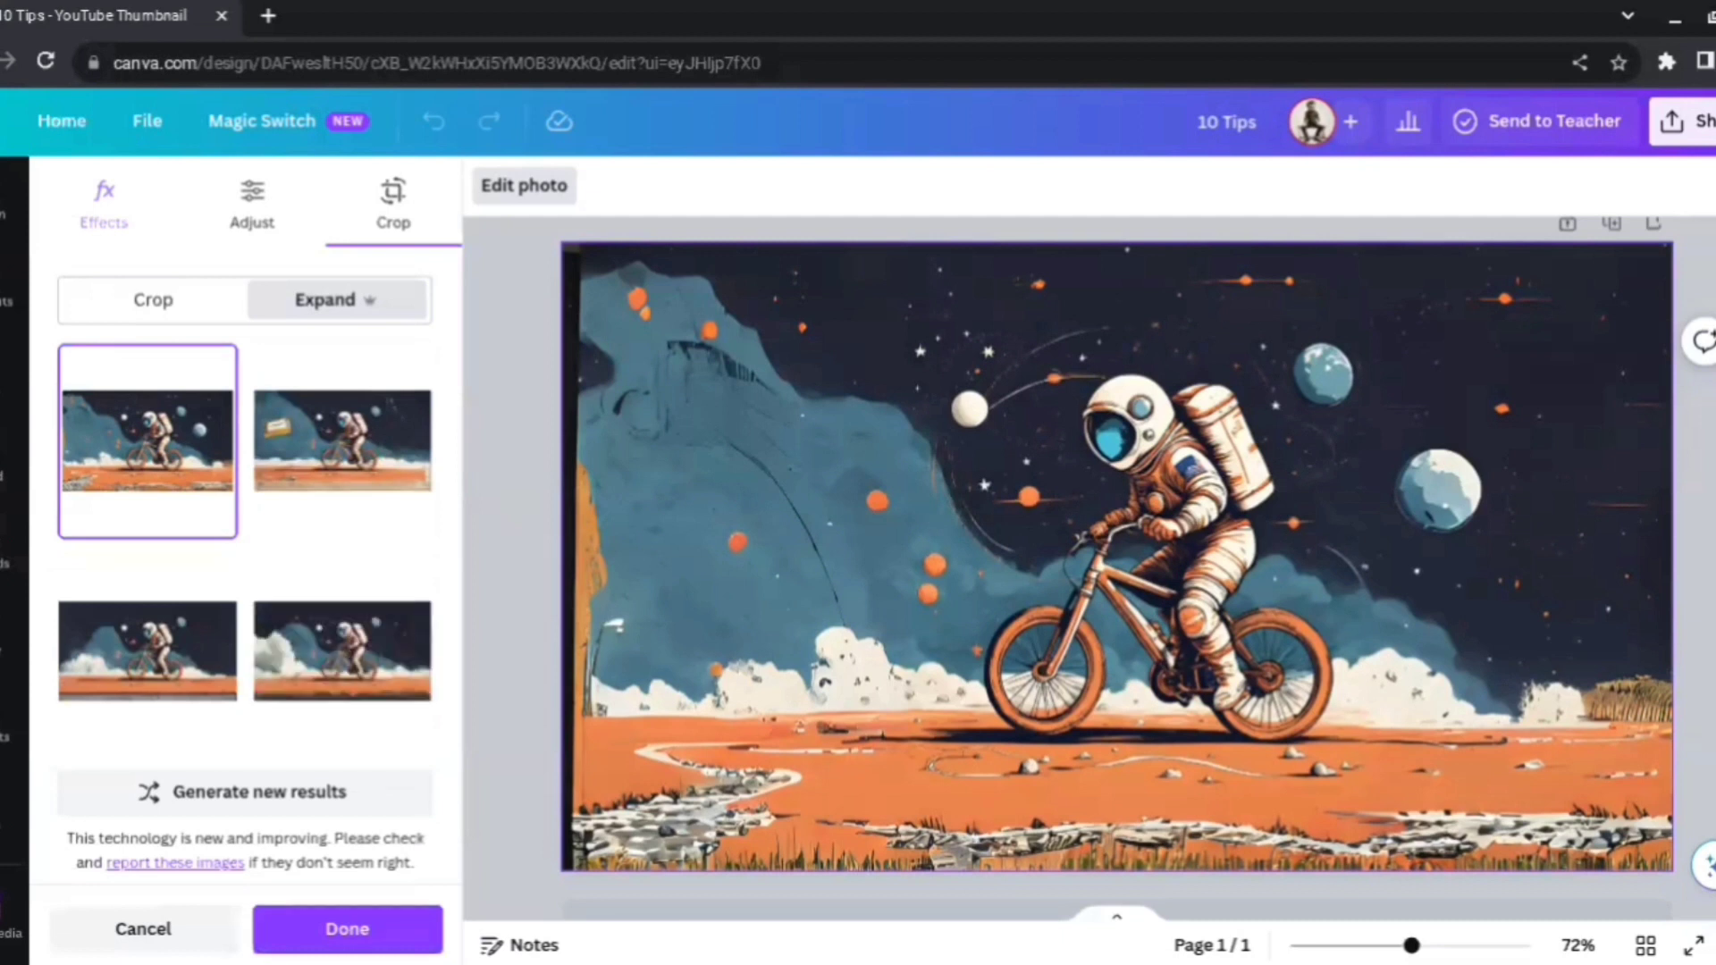
- Compare the four expanded versions and apply the one with the large white cloud and dark plants along the lower edge
left_click(265, 406)
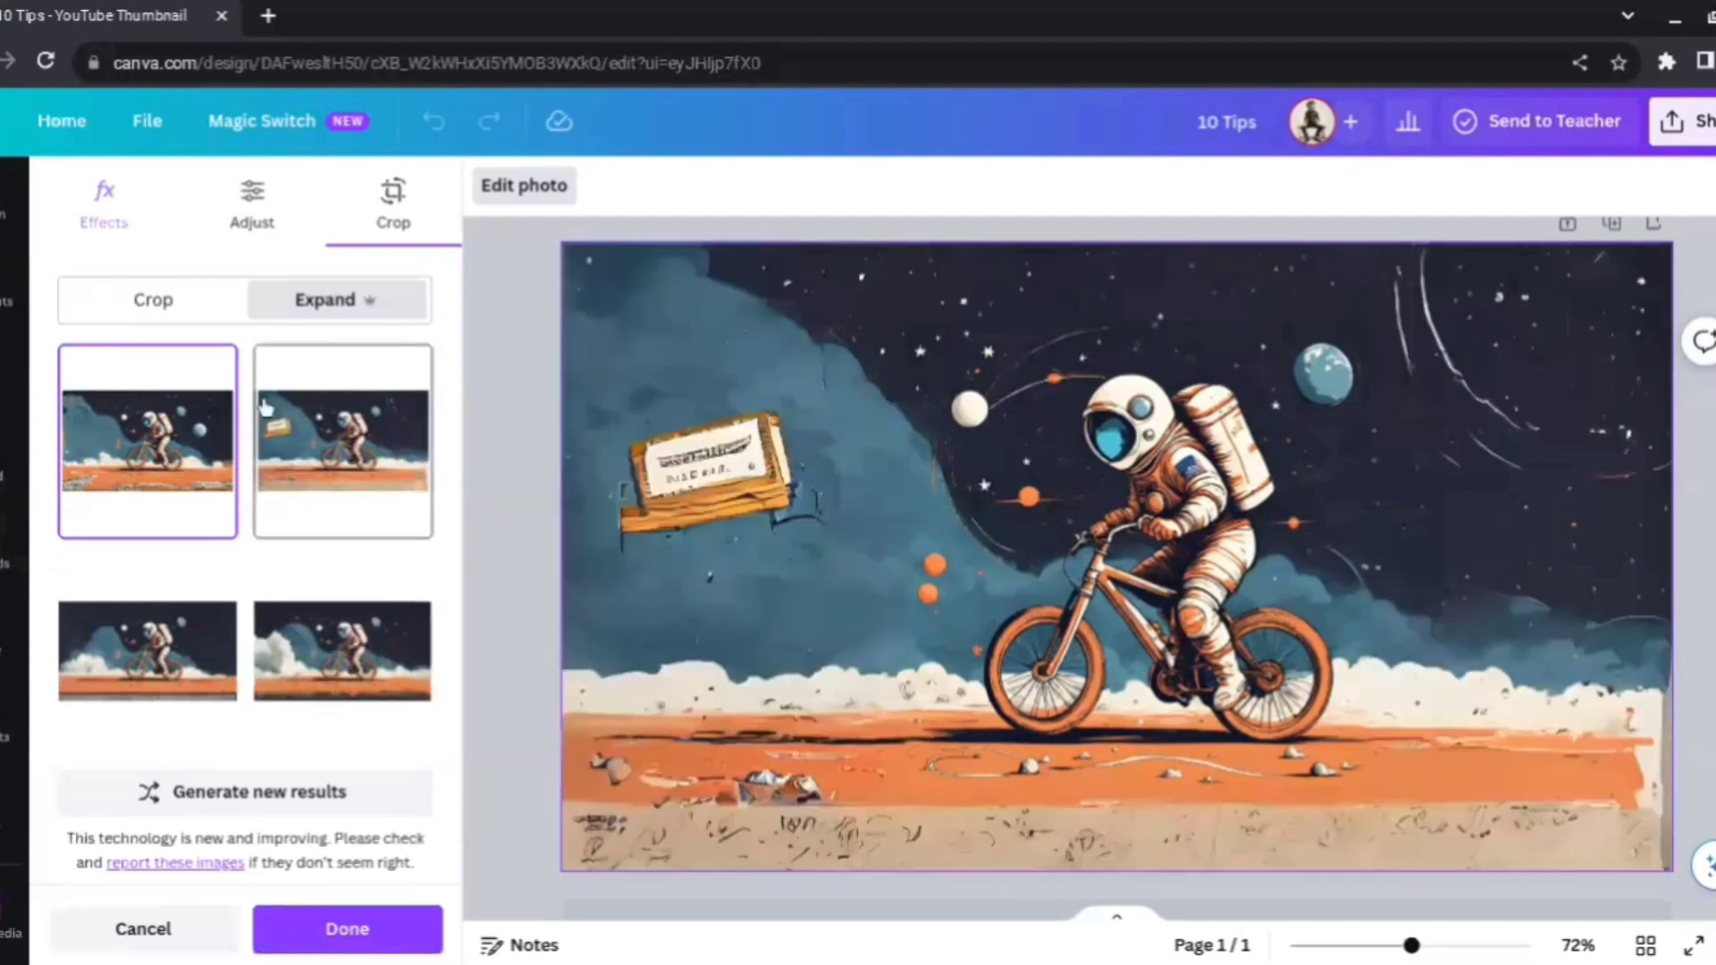
left_click(198, 694)
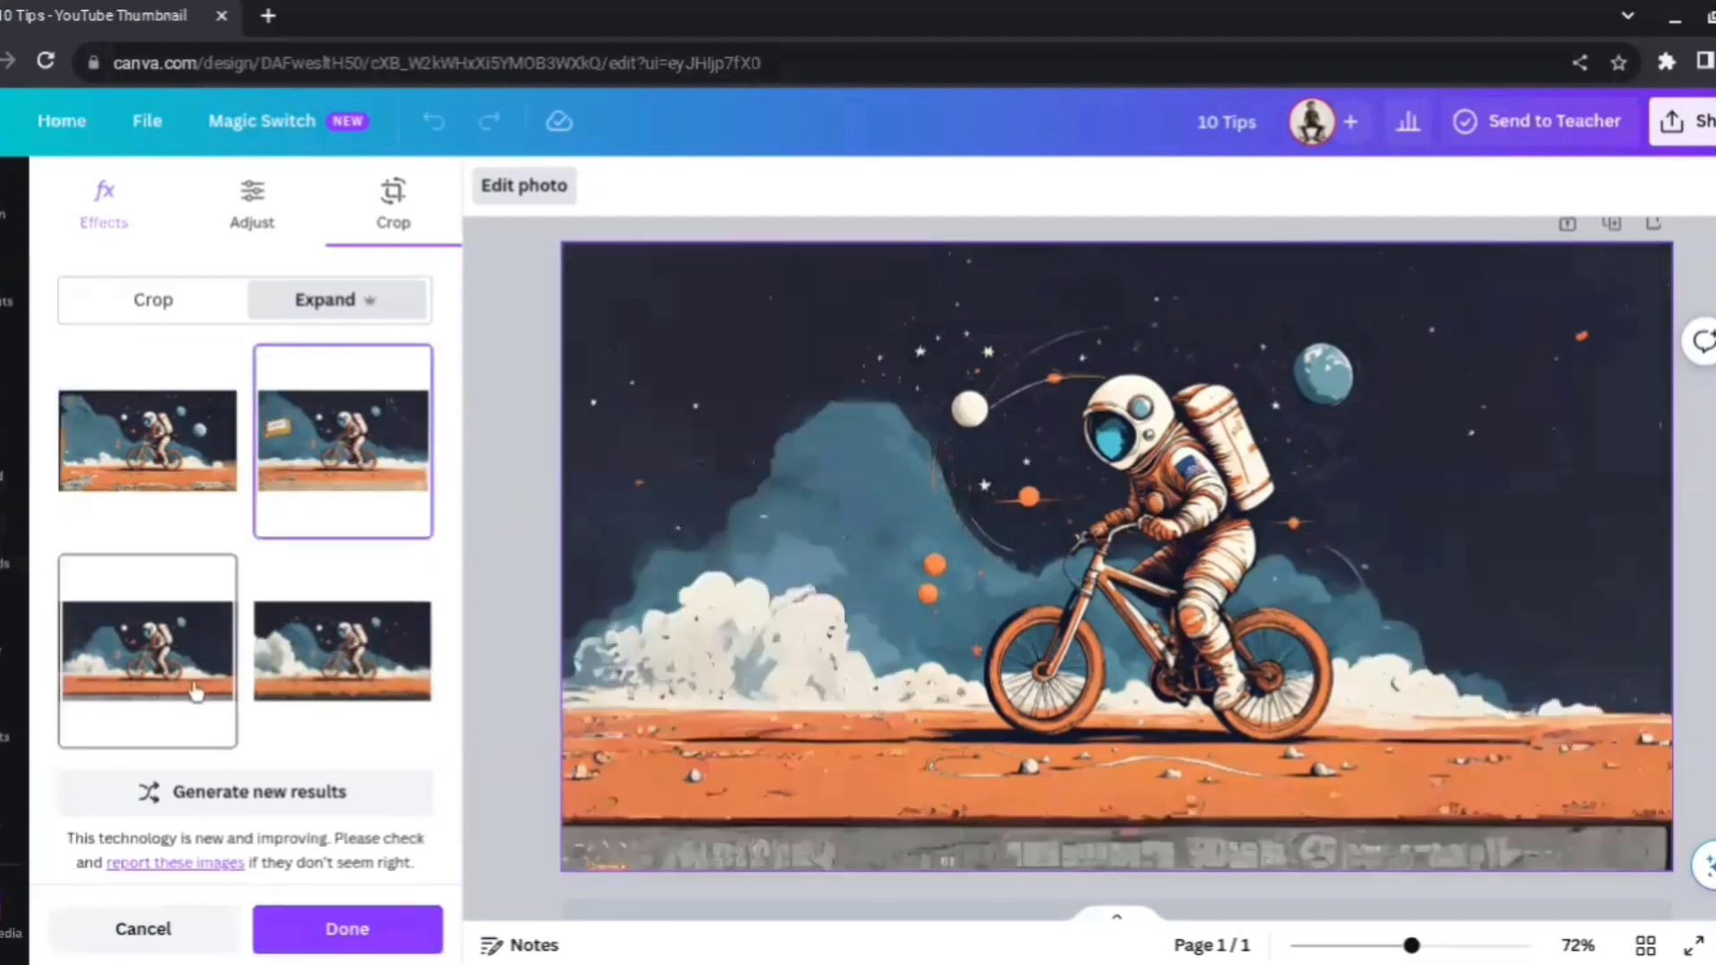
left_click(356, 666)
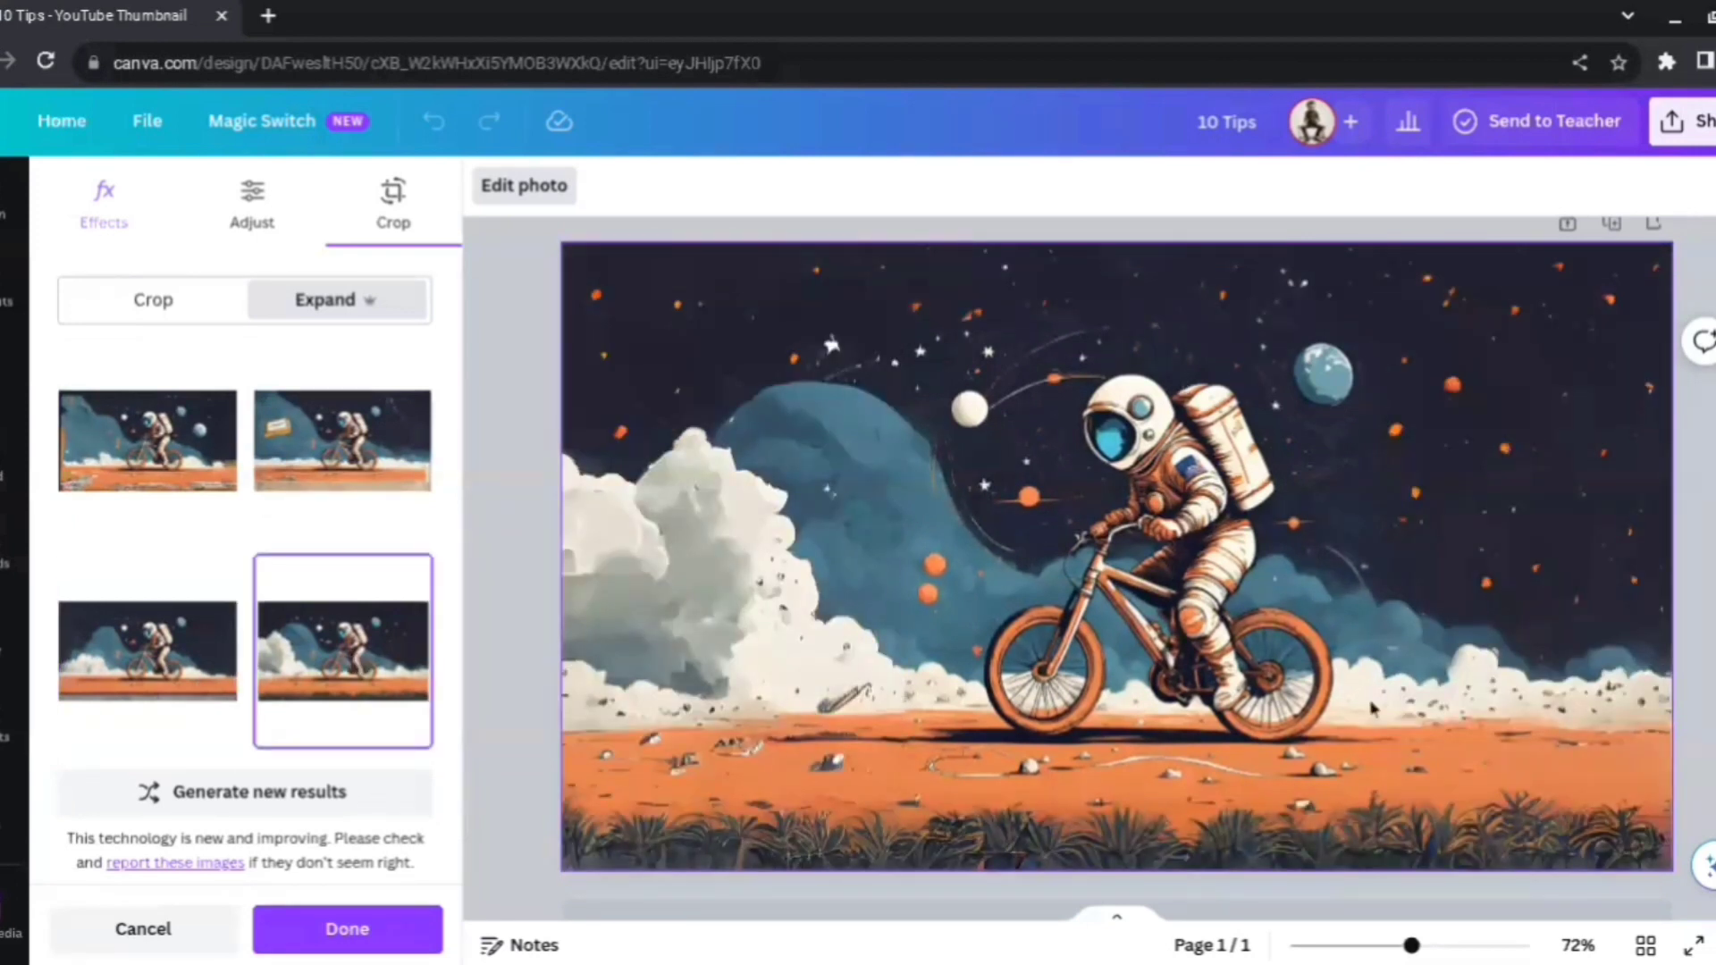
left_click(158, 491)
left_click(268, 518)
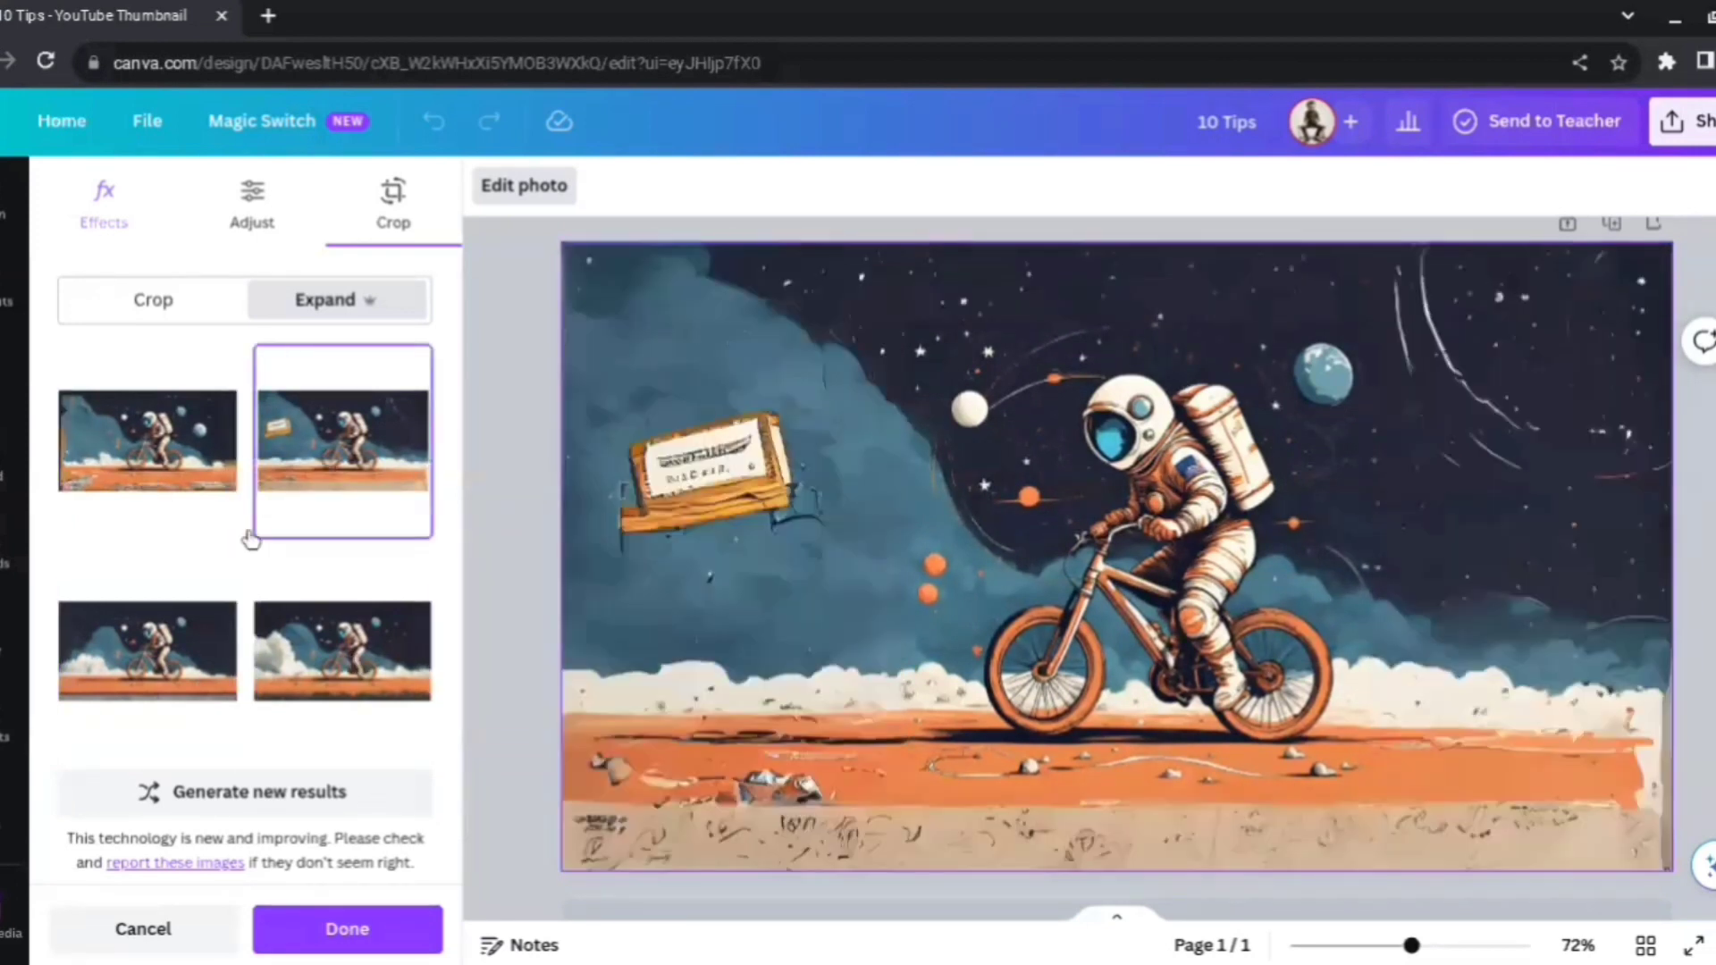
left_click(178, 625)
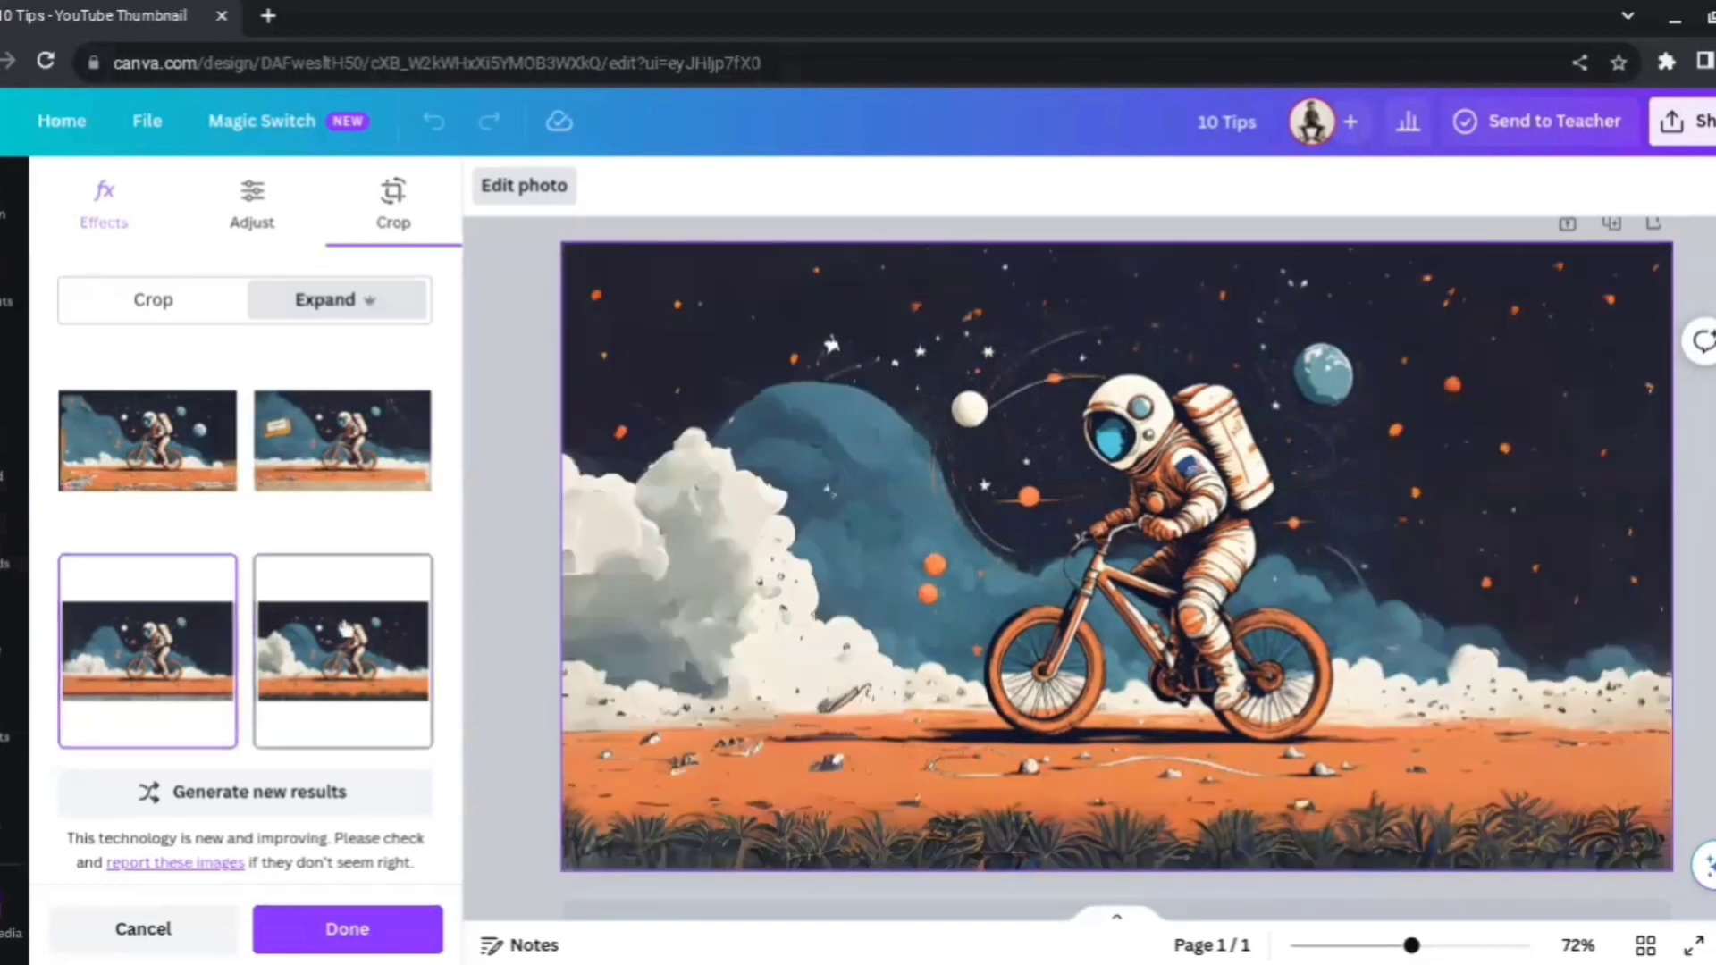
left_click(344, 628)
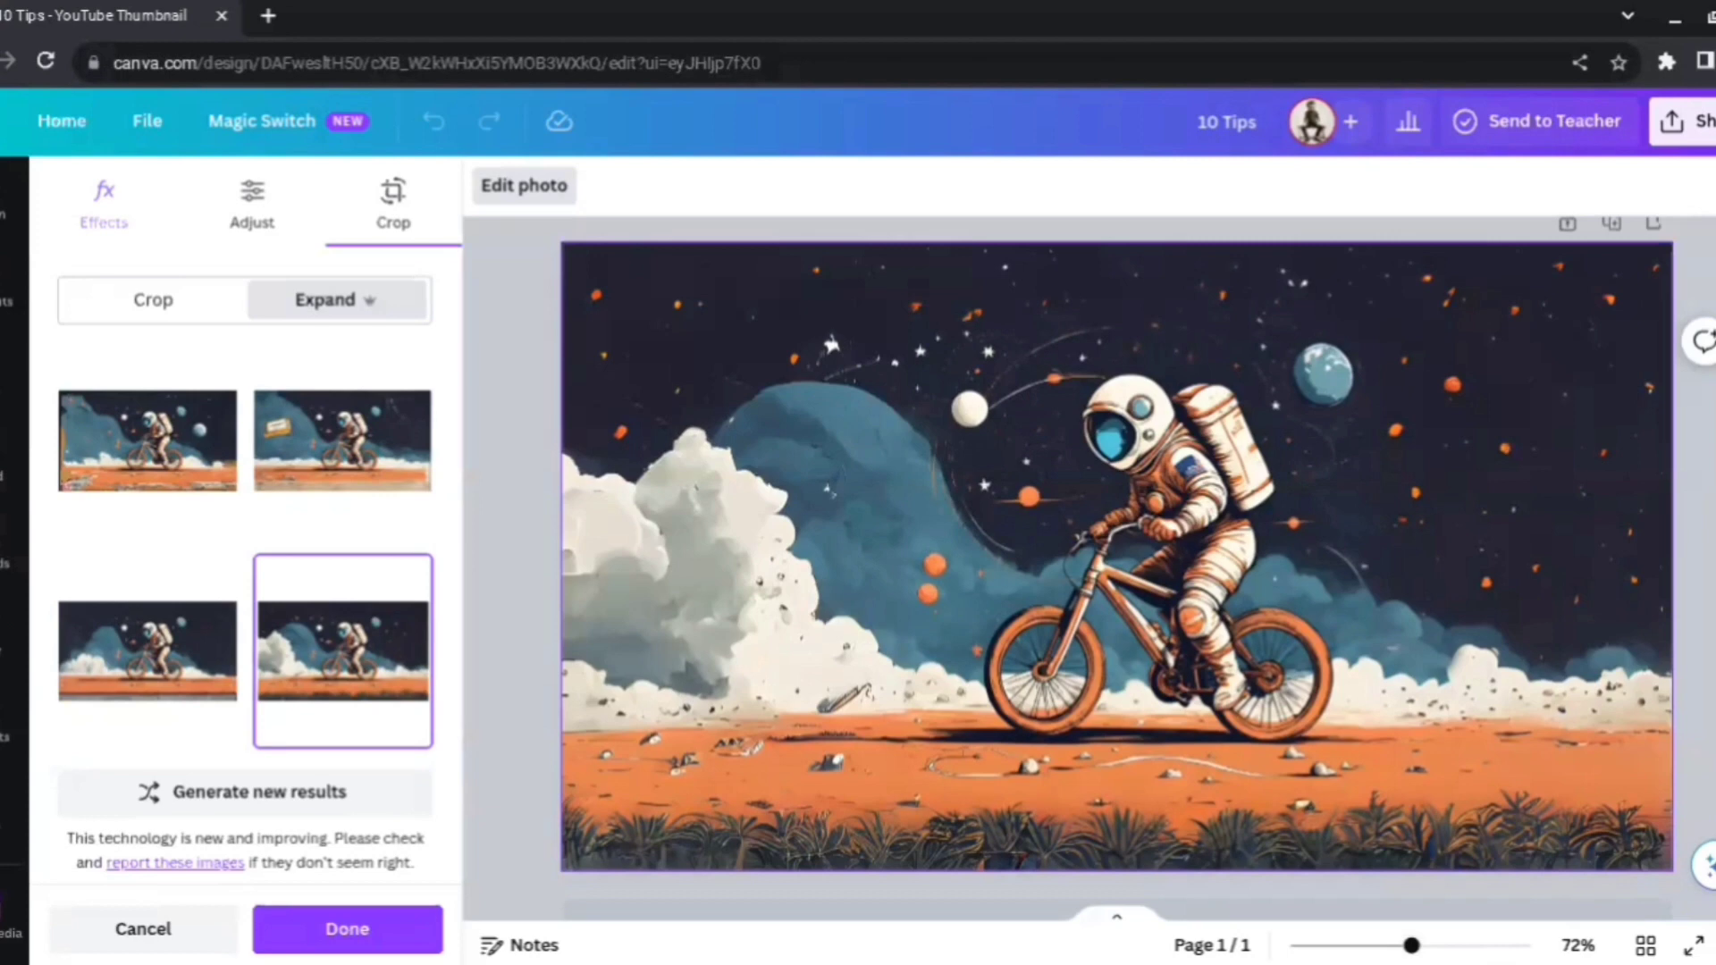
left_click(412, 926)
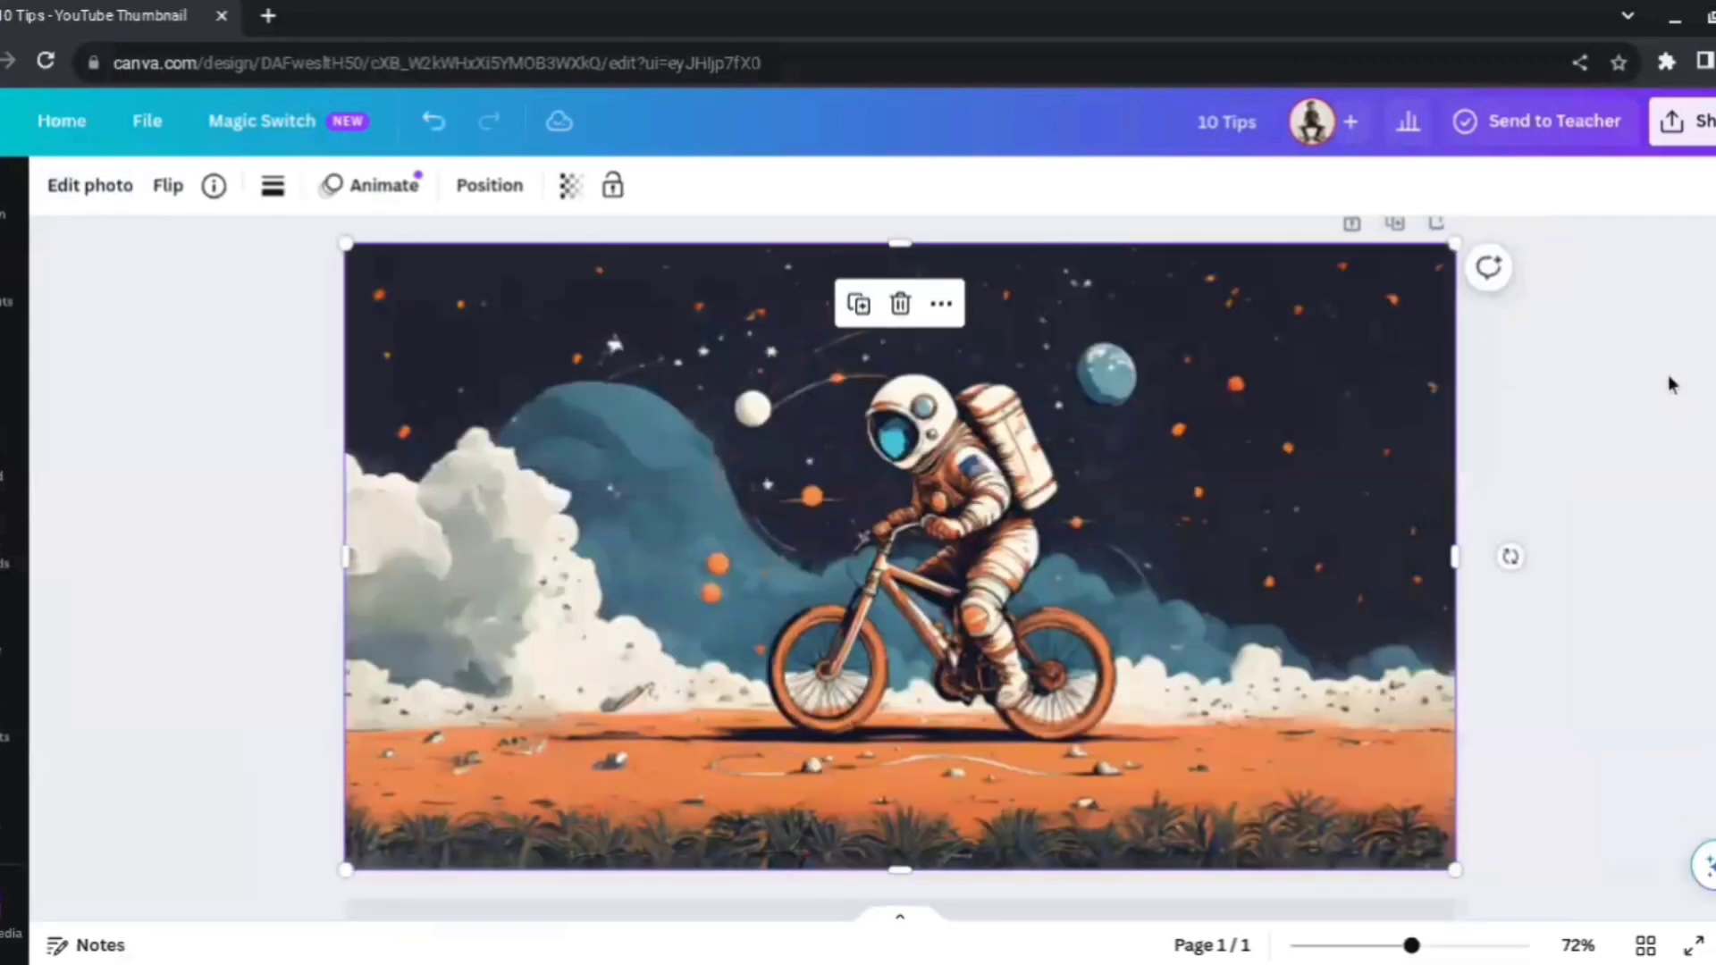
left_click(1672, 384)
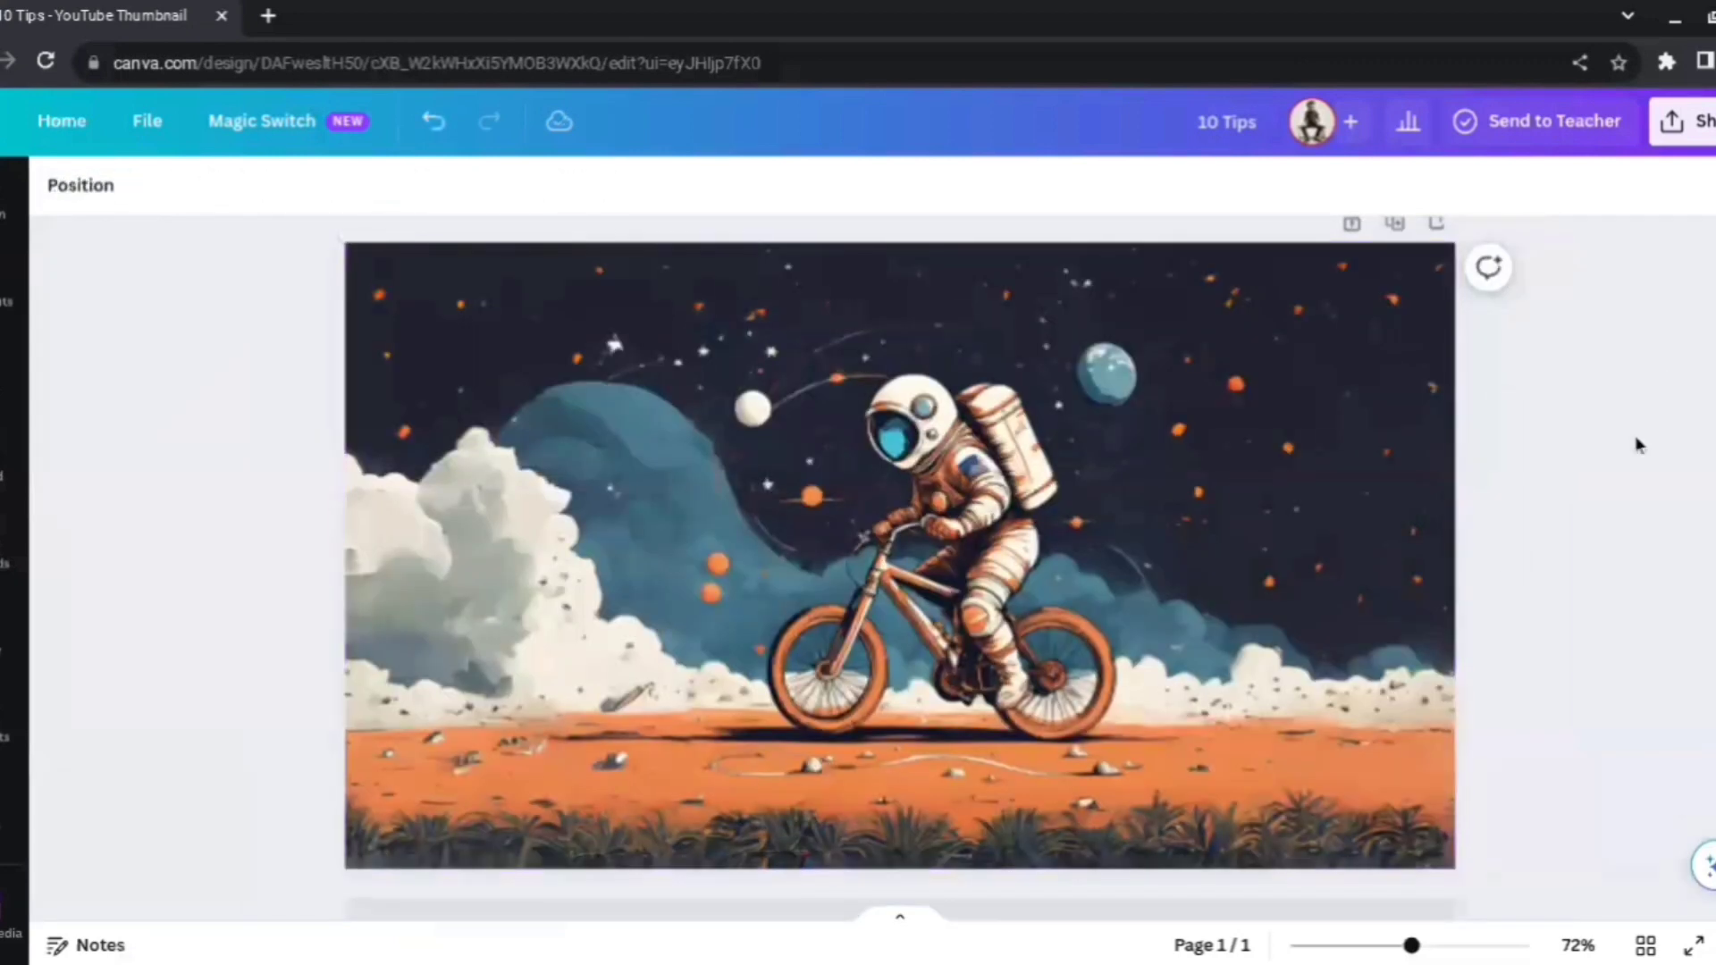
- Inspect the expanded astronaut scene up close, down to the bicycle and ground, and return to the whole-page view
left_click_drag(1413, 948, 1438, 946)
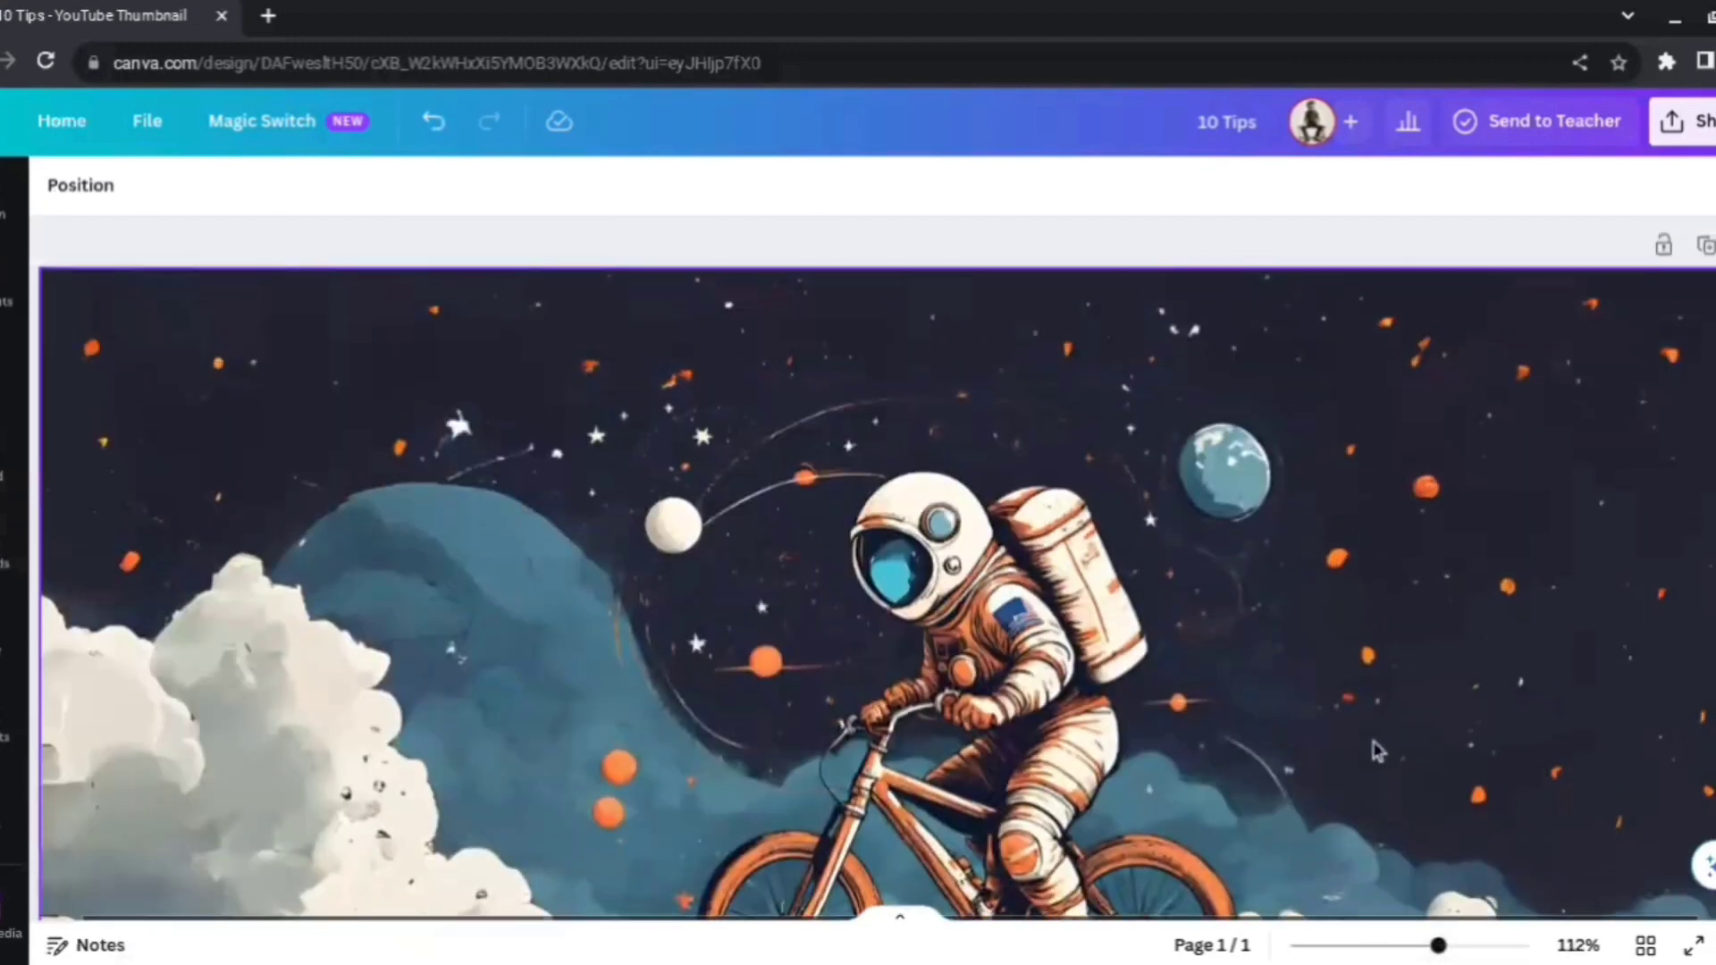
scroll(1376, 754, "down", 3)
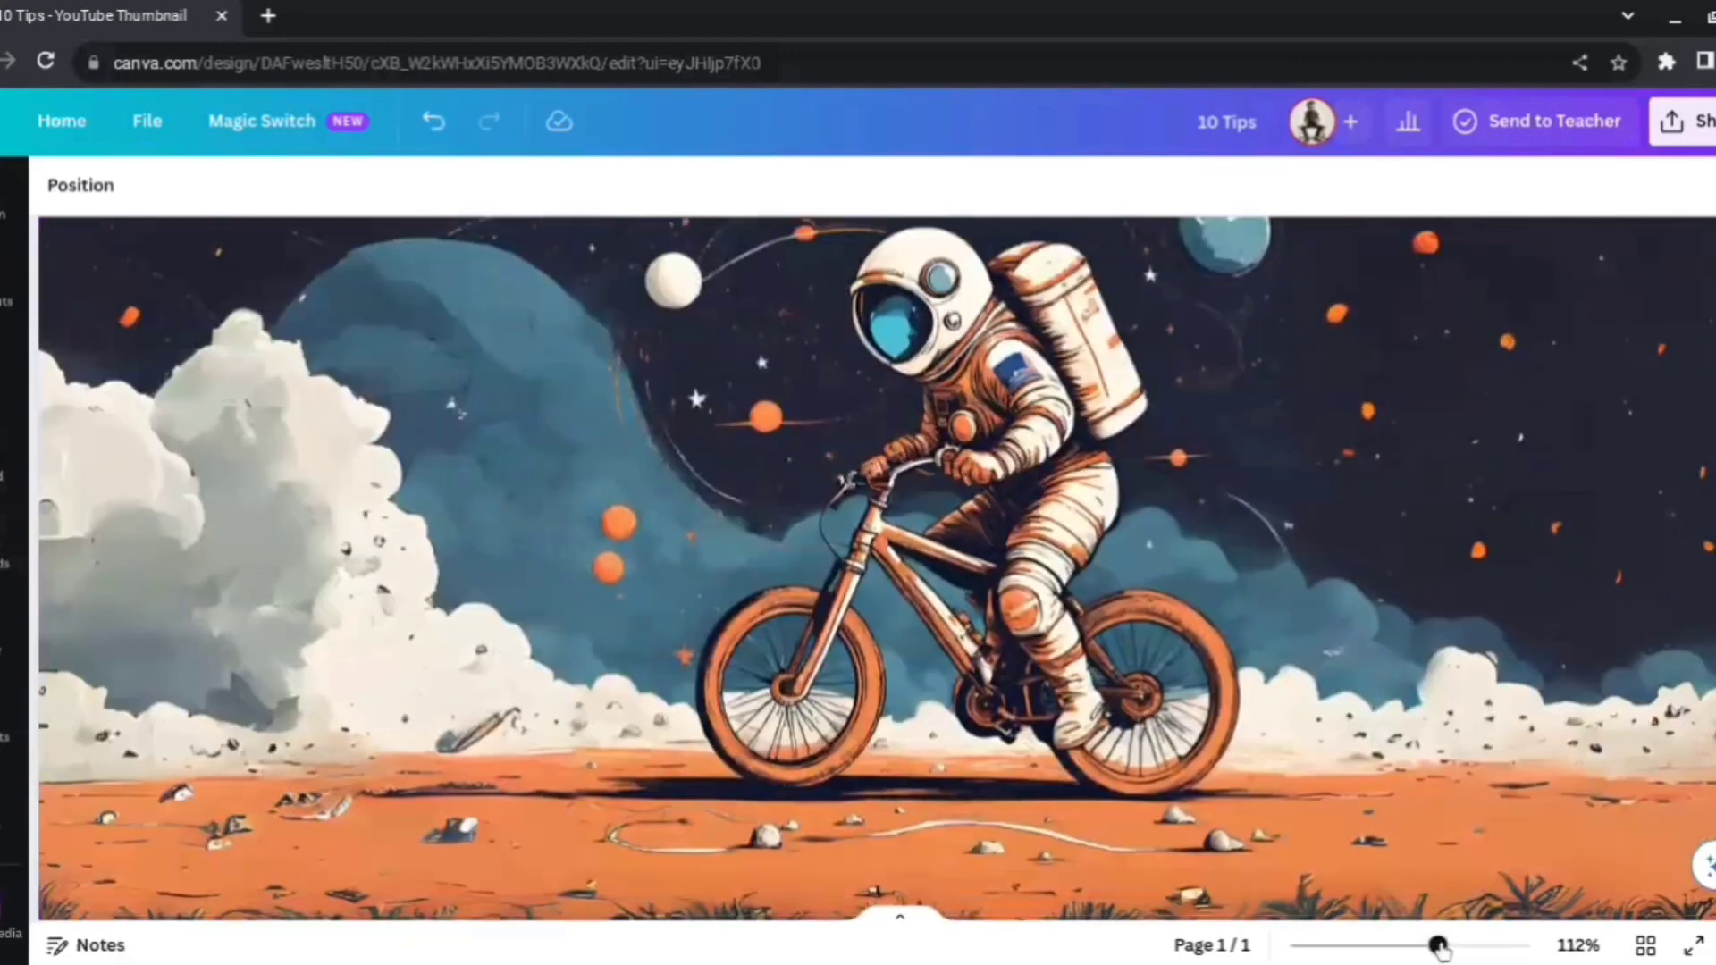
left_click_drag(1438, 948, 1414, 947)
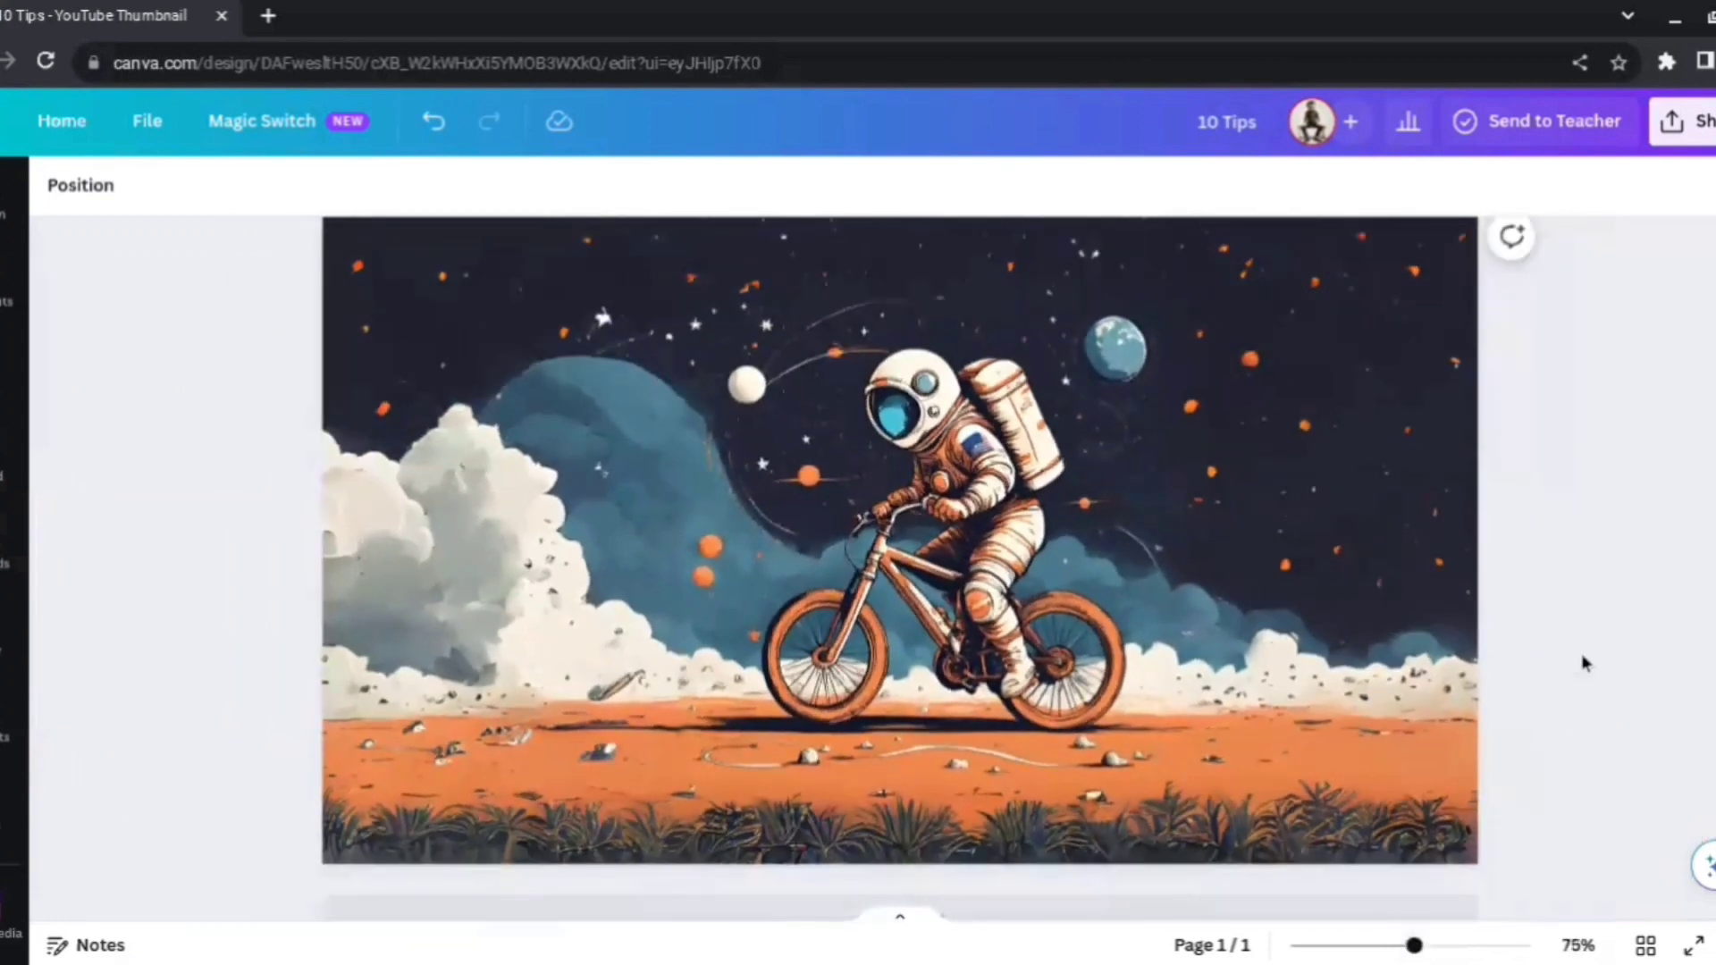
scroll(1582, 658, "down", 1)
- Replace the expanded astronaut image on the page with the city skyline photo from the uploads
left_click(984, 416)
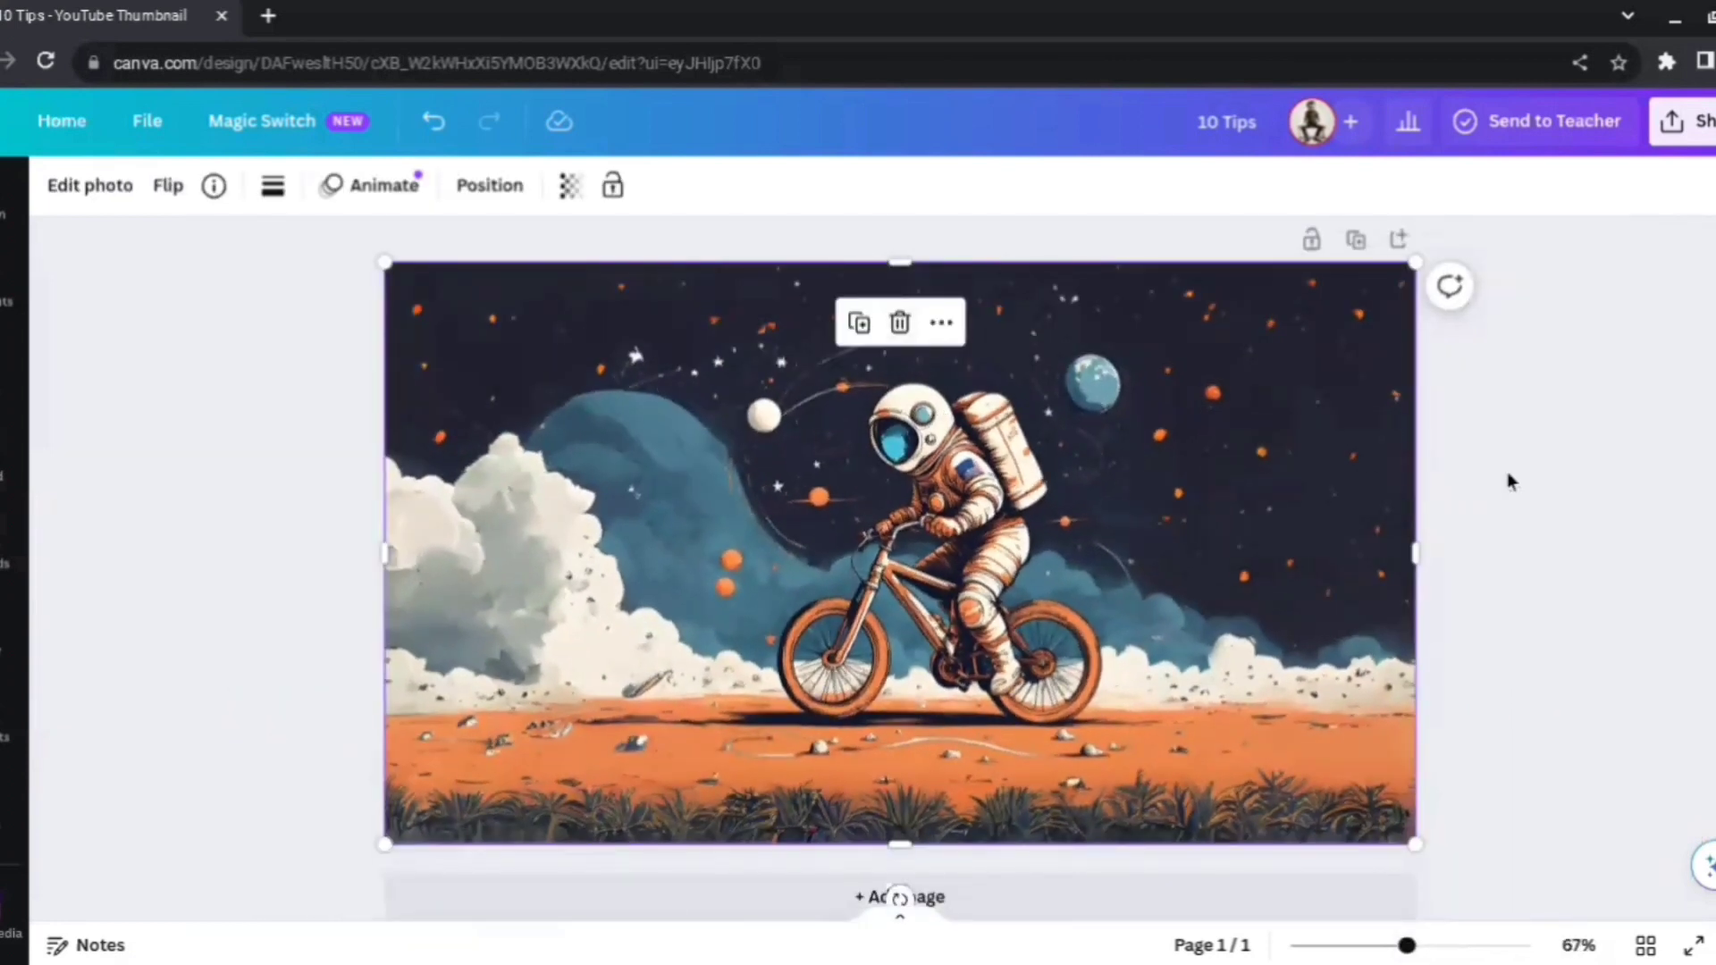
left_click(921, 325)
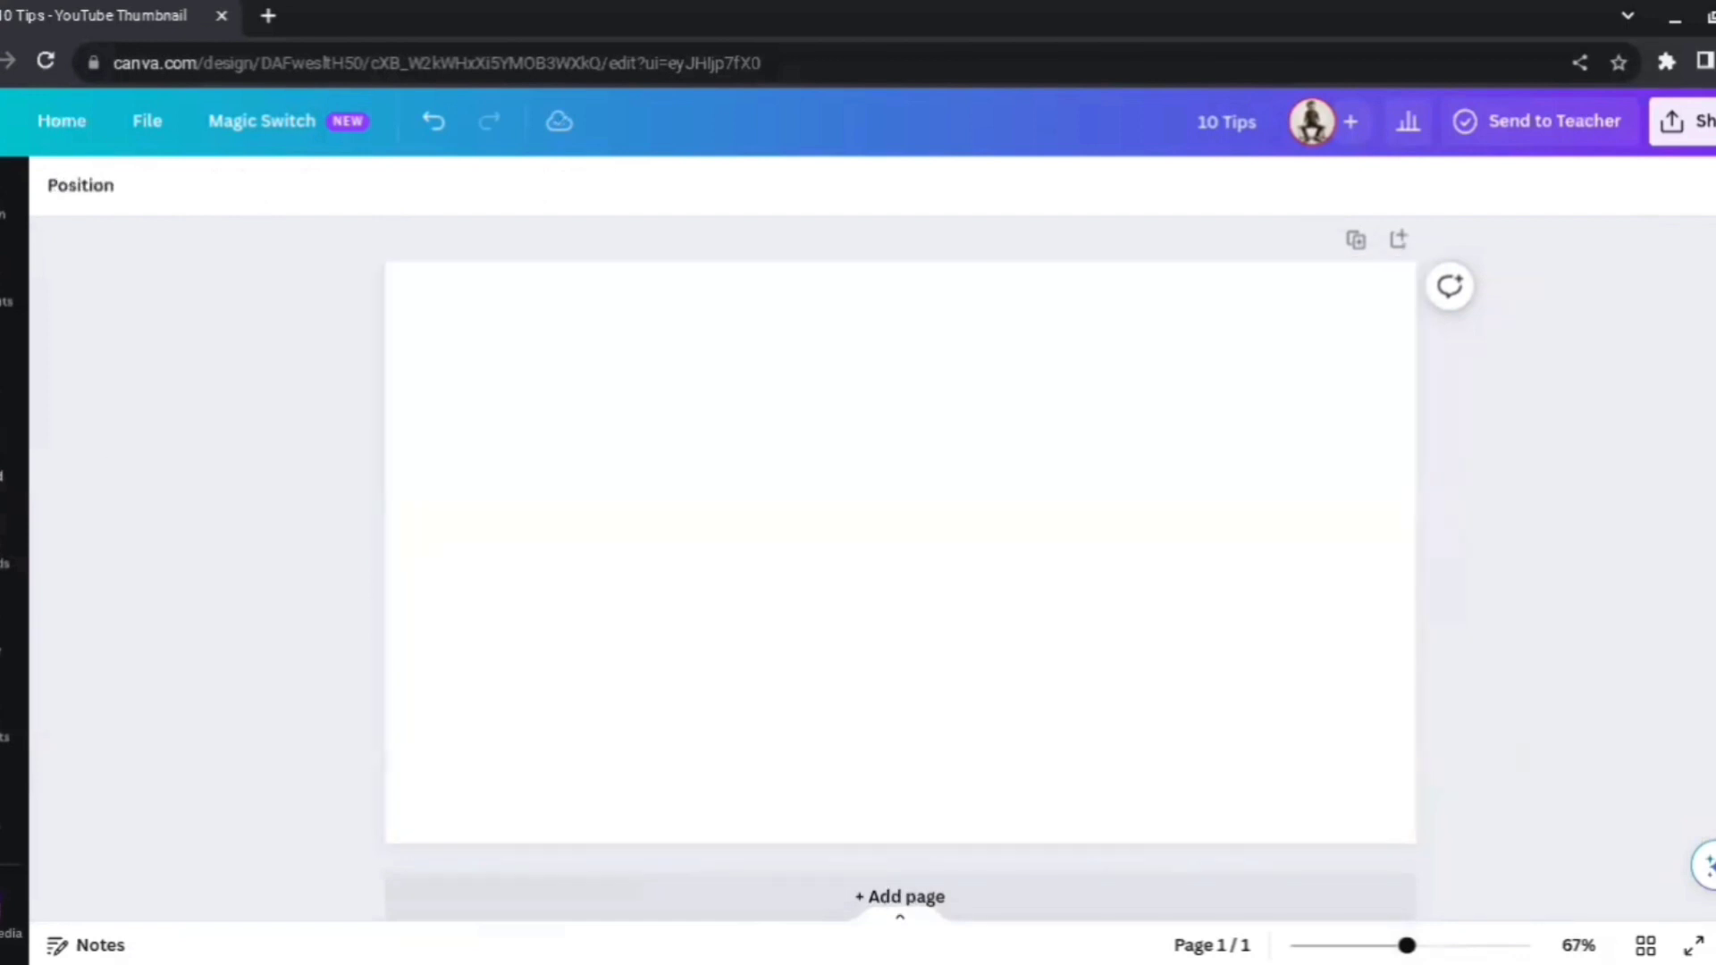
left_click(27, 562)
scroll(366, 550, "down", 6)
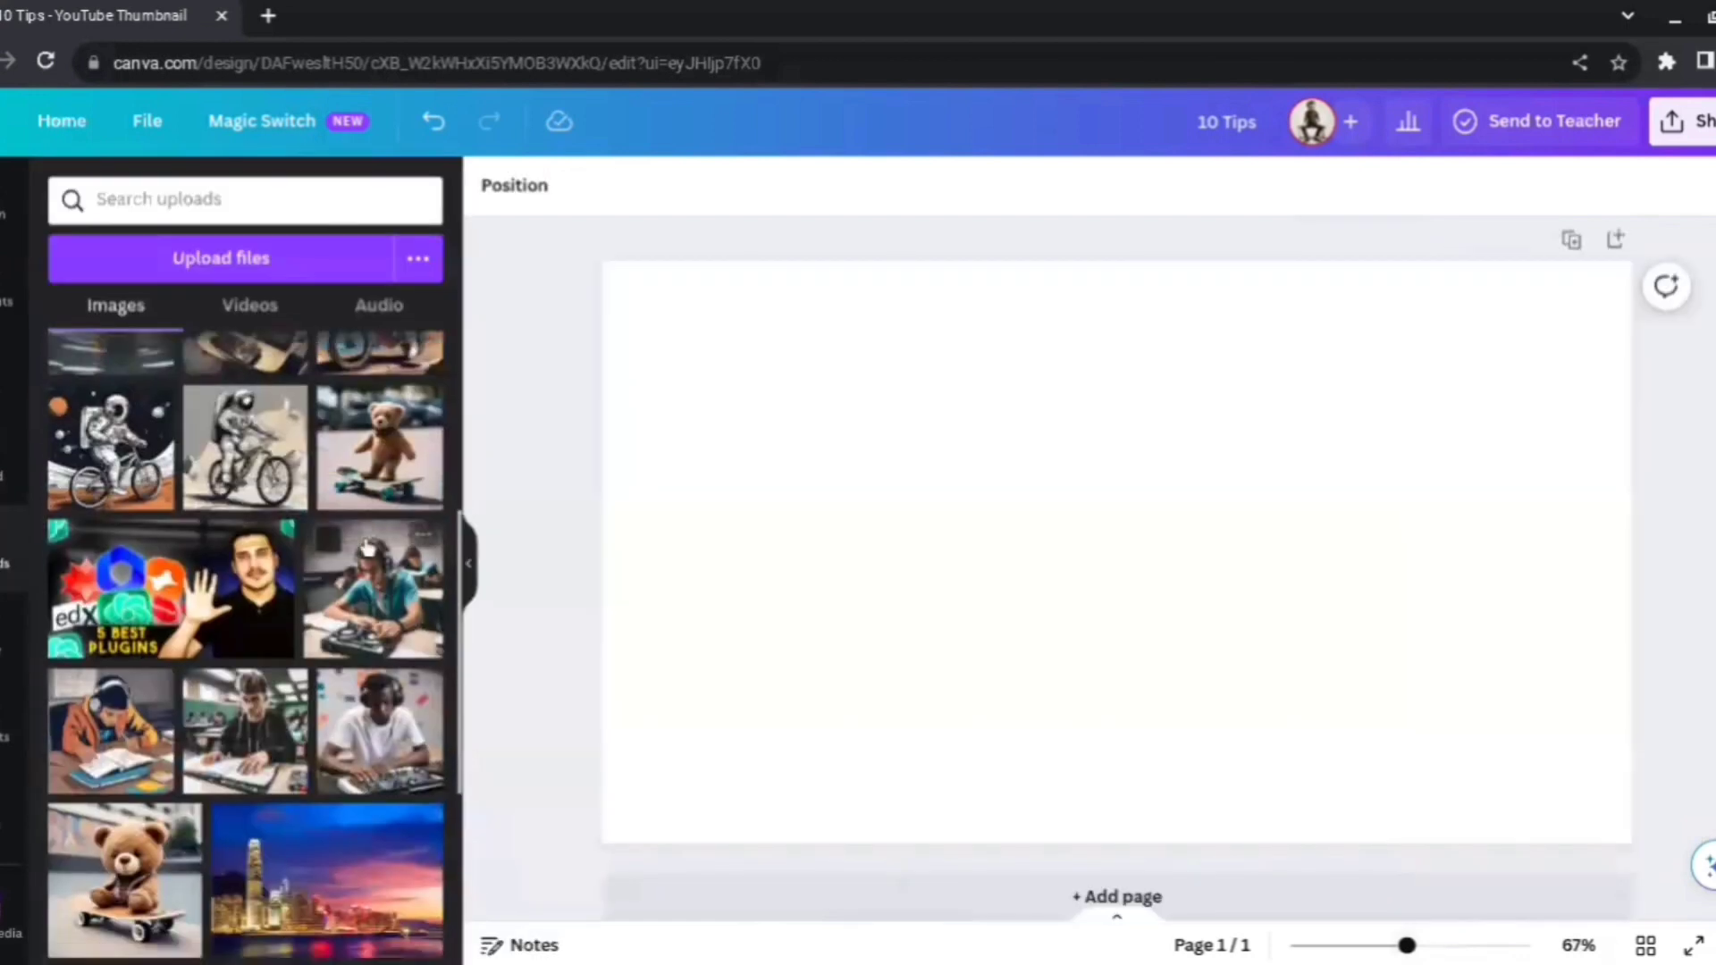
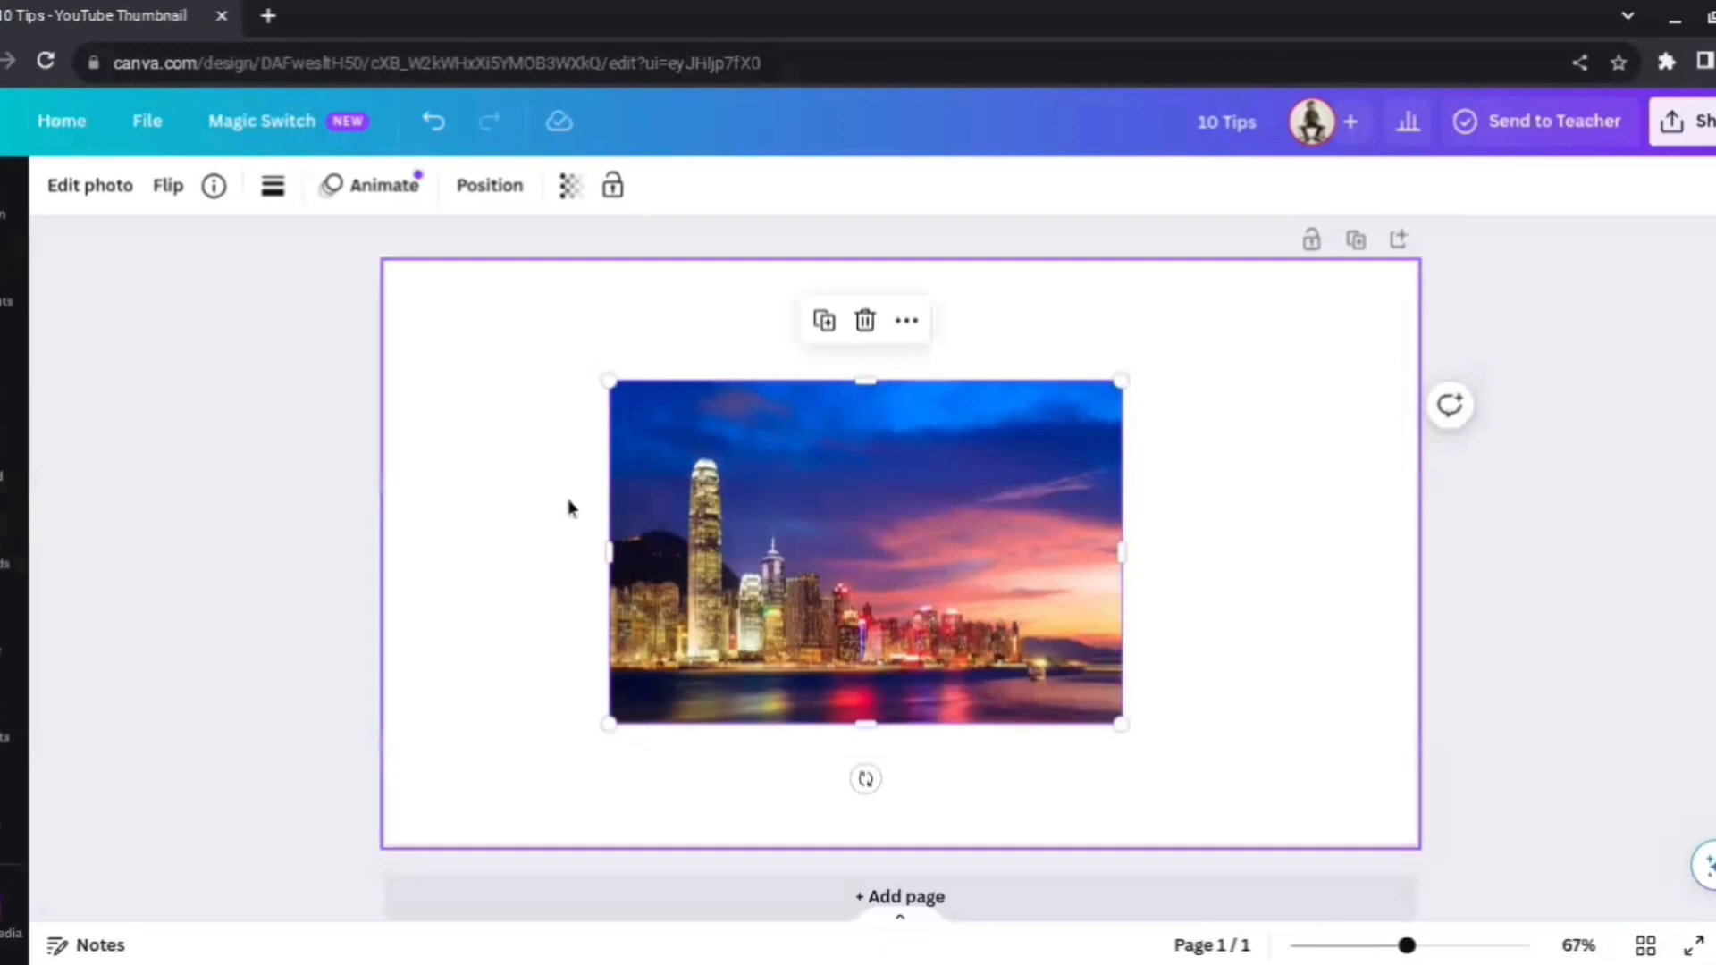
left_click(550, 491)
left_click(1065, 526)
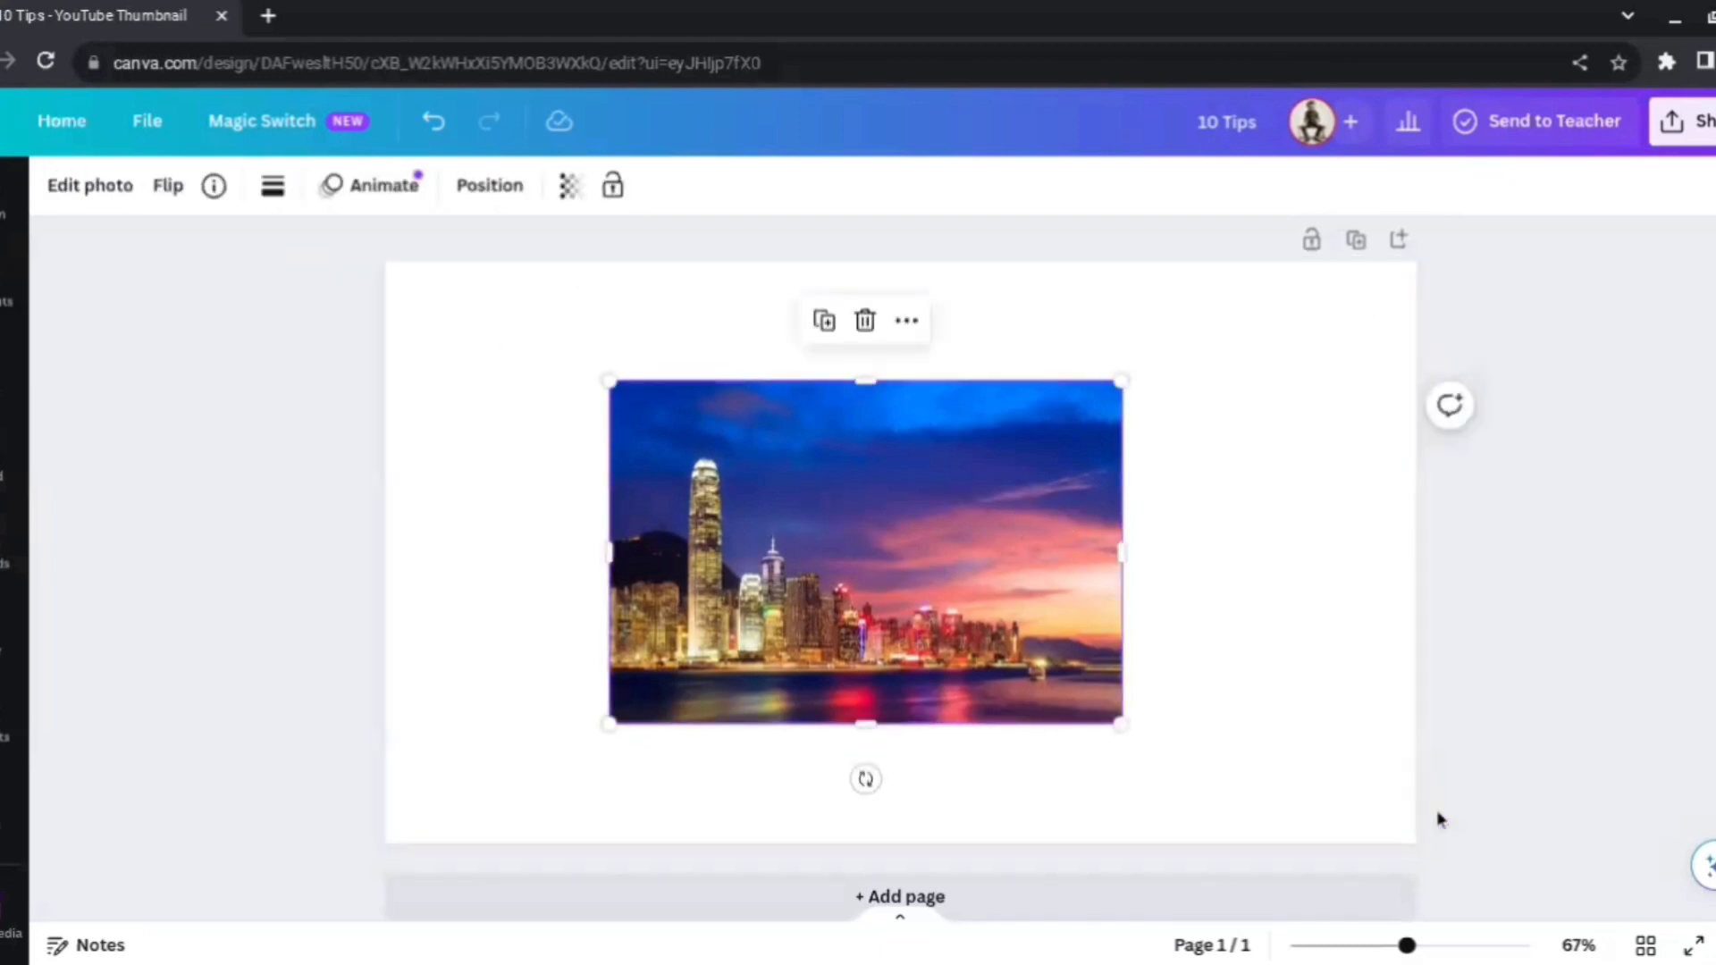
left_click(1260, 528)
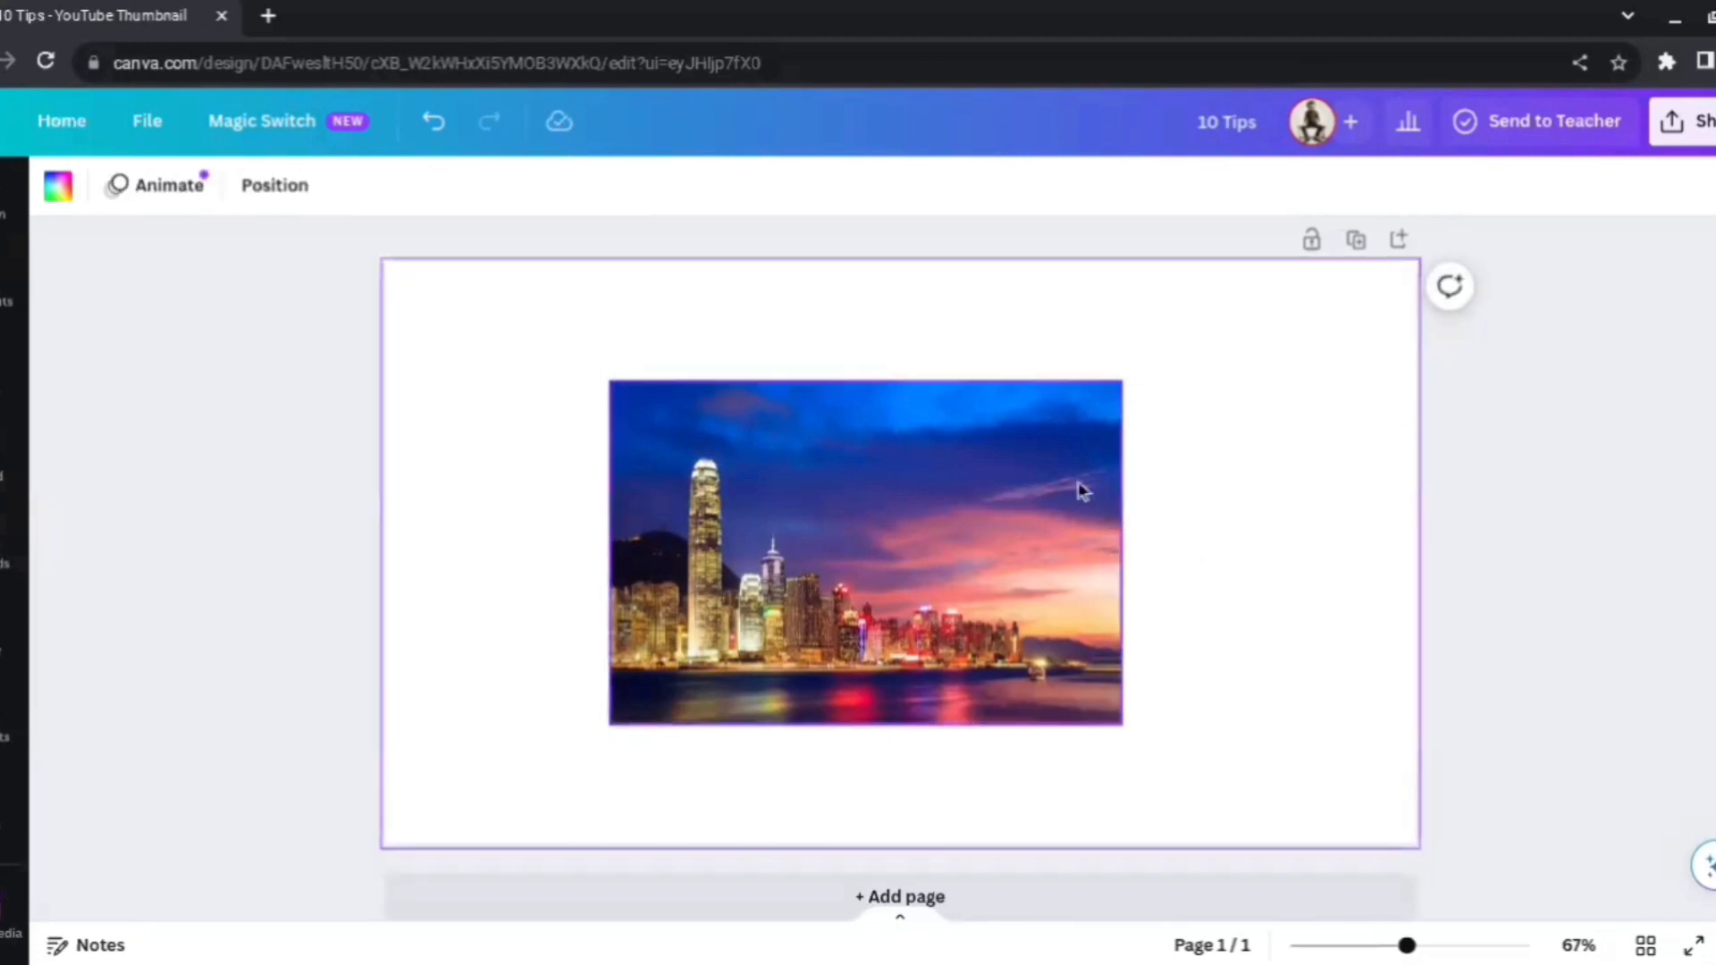
- Try to fill the page with the skyline photo by aligning it to the page's upper-left corner and enlarging it to full page width
left_click_drag(1051, 507, 835, 394)
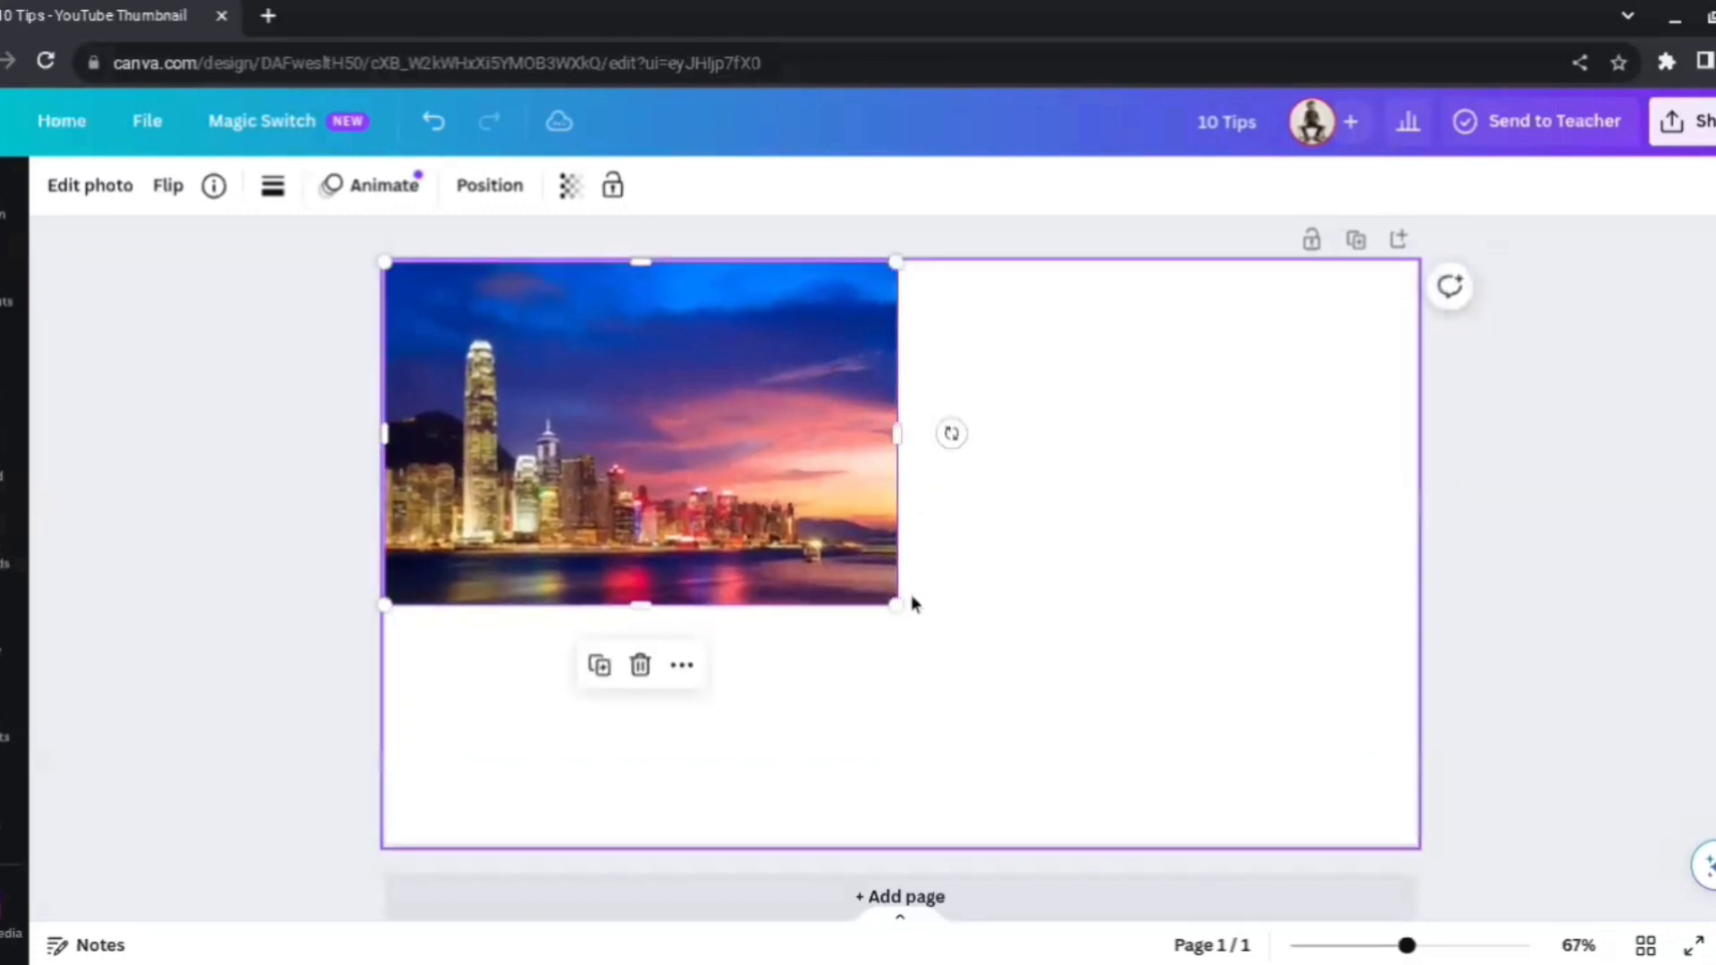
left_click_drag(894, 605, 1464, 876)
left_click(1080, 567)
scroll(1081, 566, "down", 1)
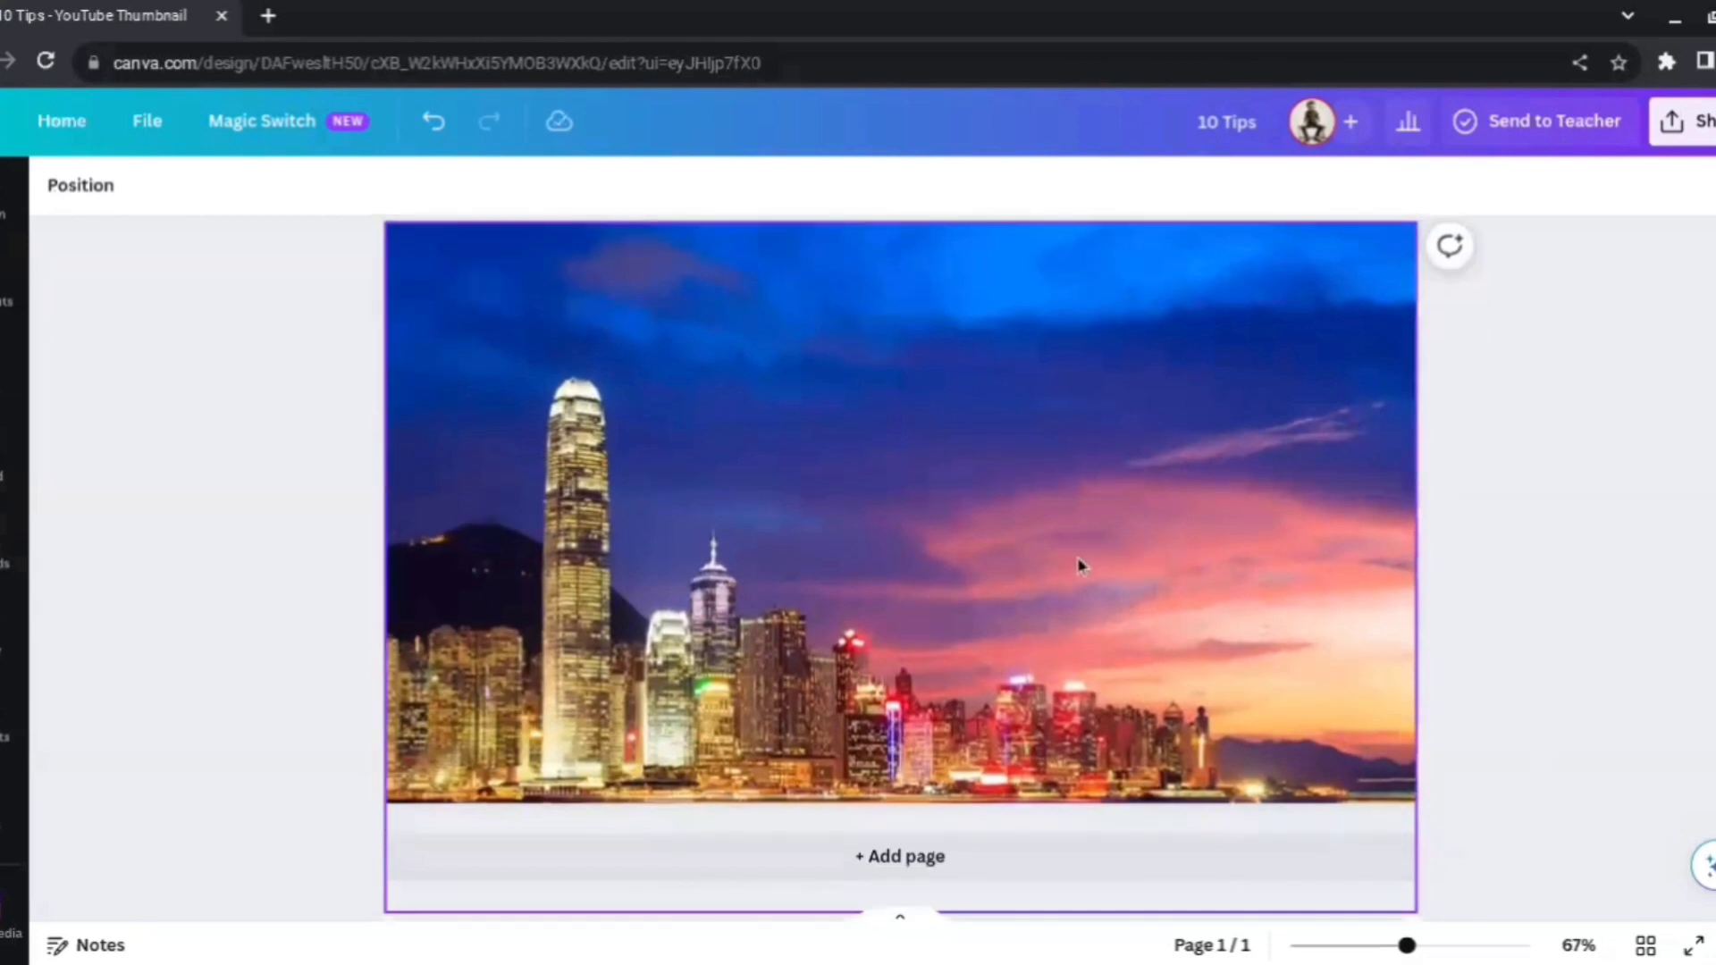
scroll(1081, 566, "up", 1)
left_click(849, 722)
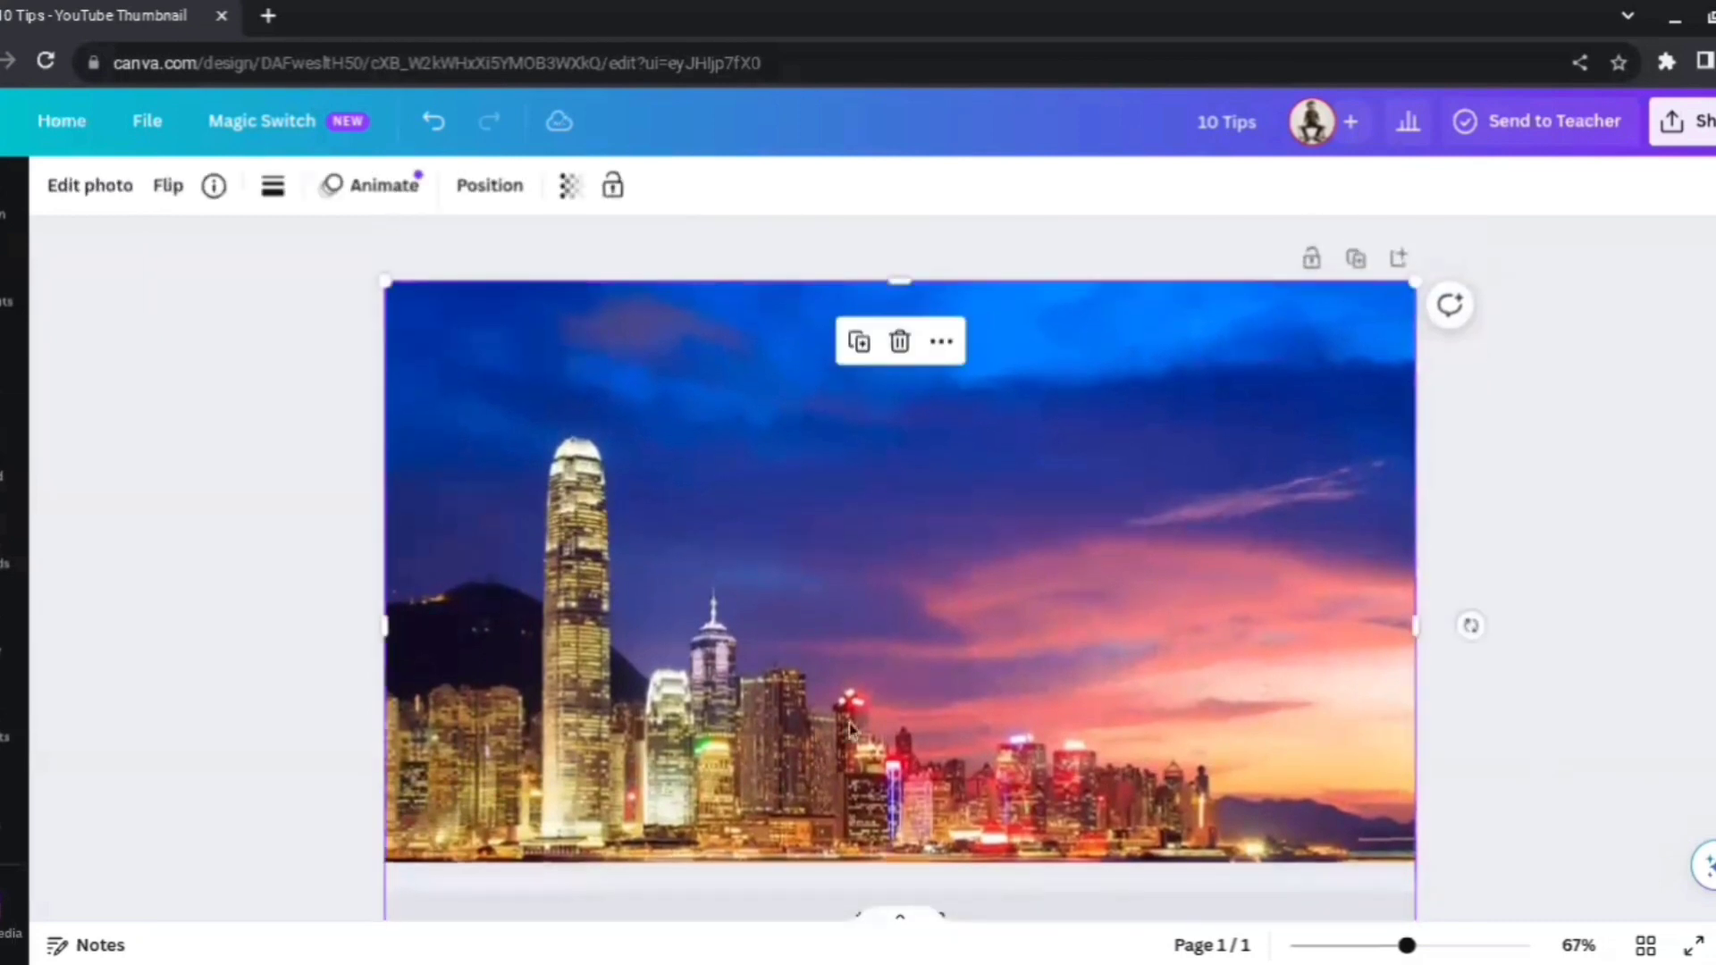
scroll(1323, 461, "down", 1)
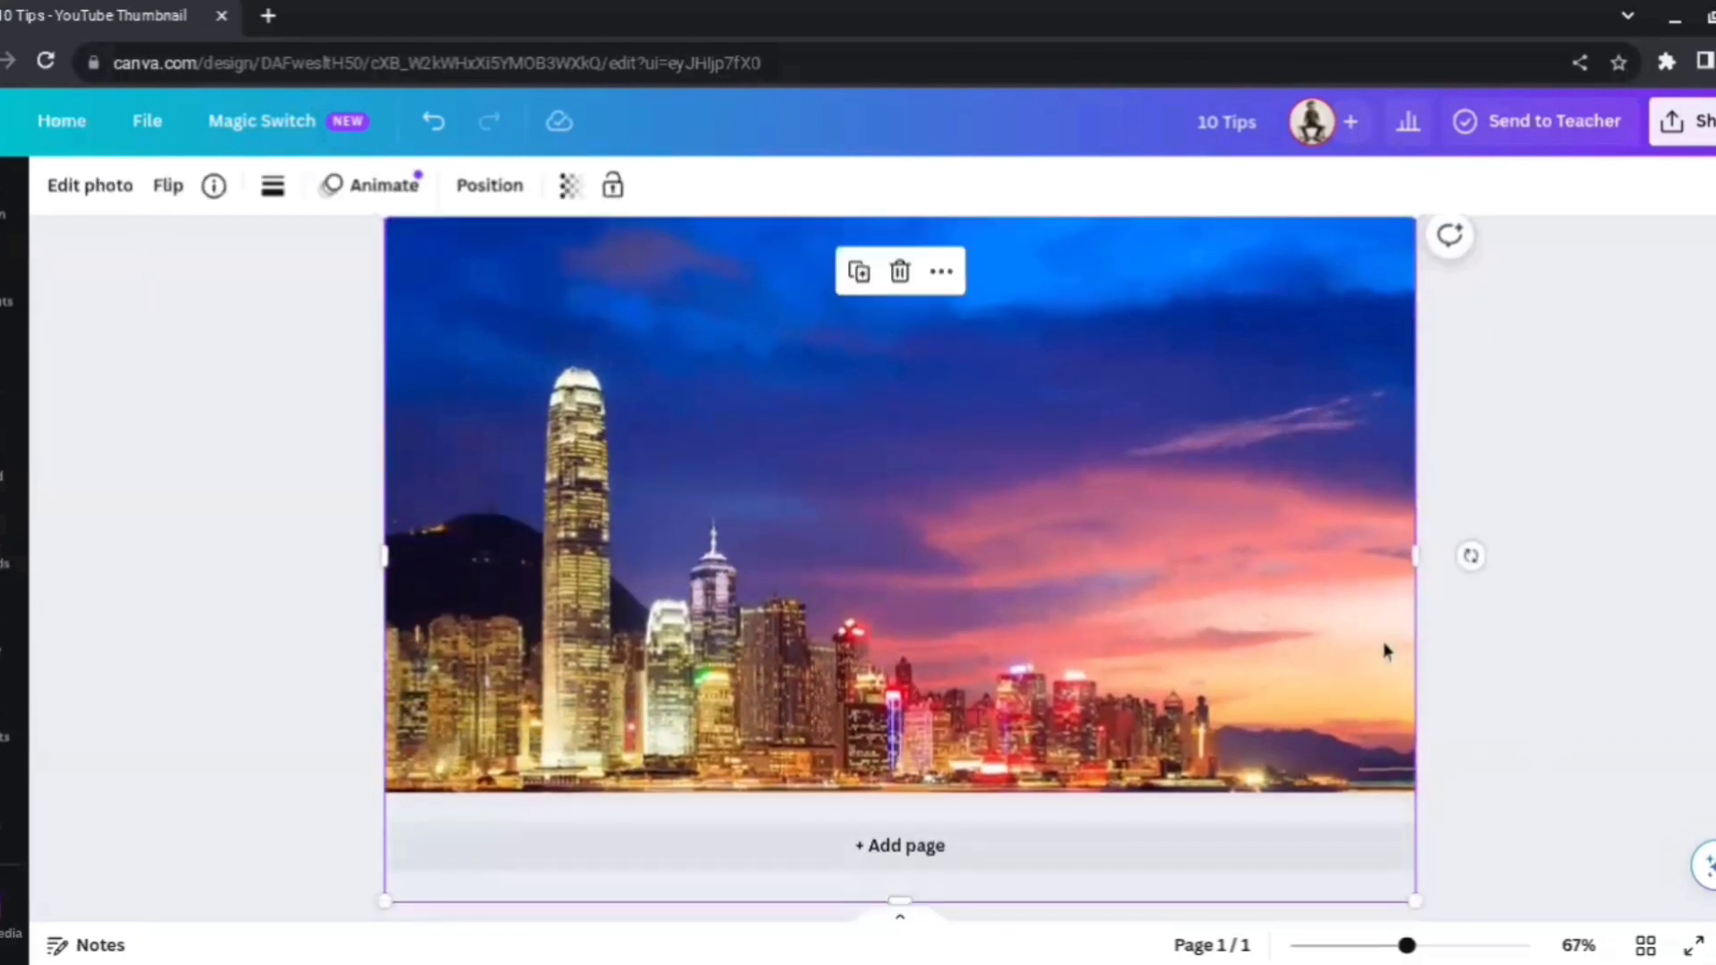
- Shrink the skyline photo to about half the page width and place it near the page's centre
left_click_drag(1415, 903, 1189, 678)
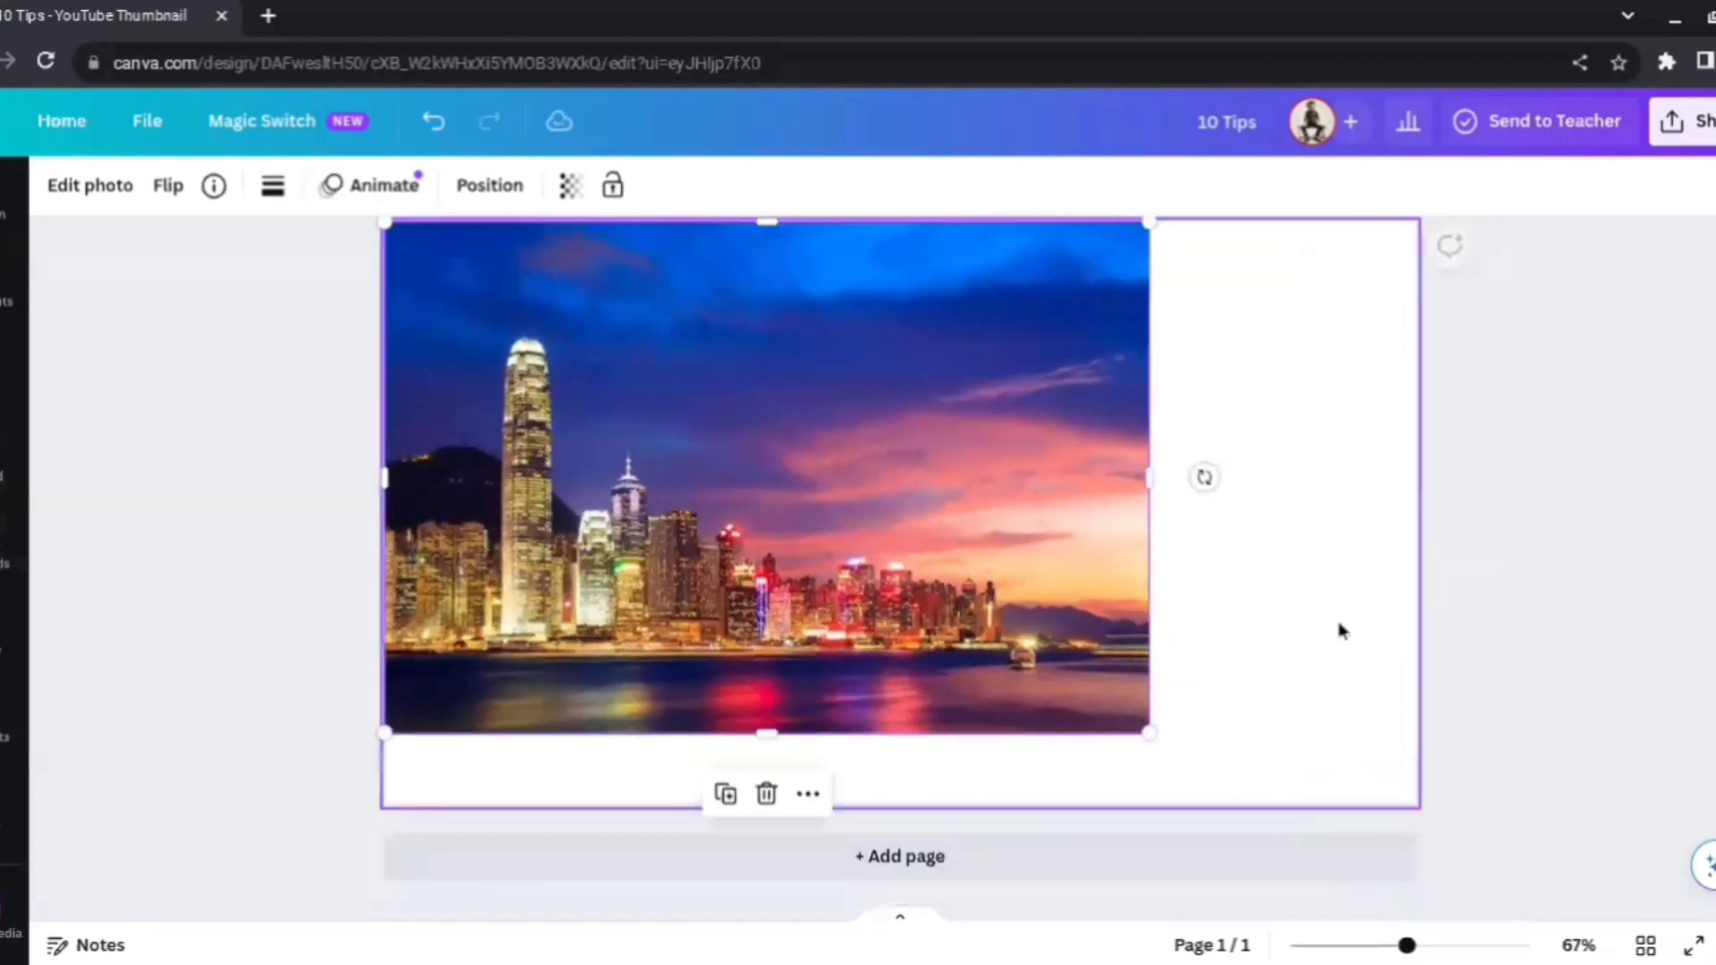
left_click(1659, 468)
scroll(854, 363, "up", 1)
left_click(1119, 466)
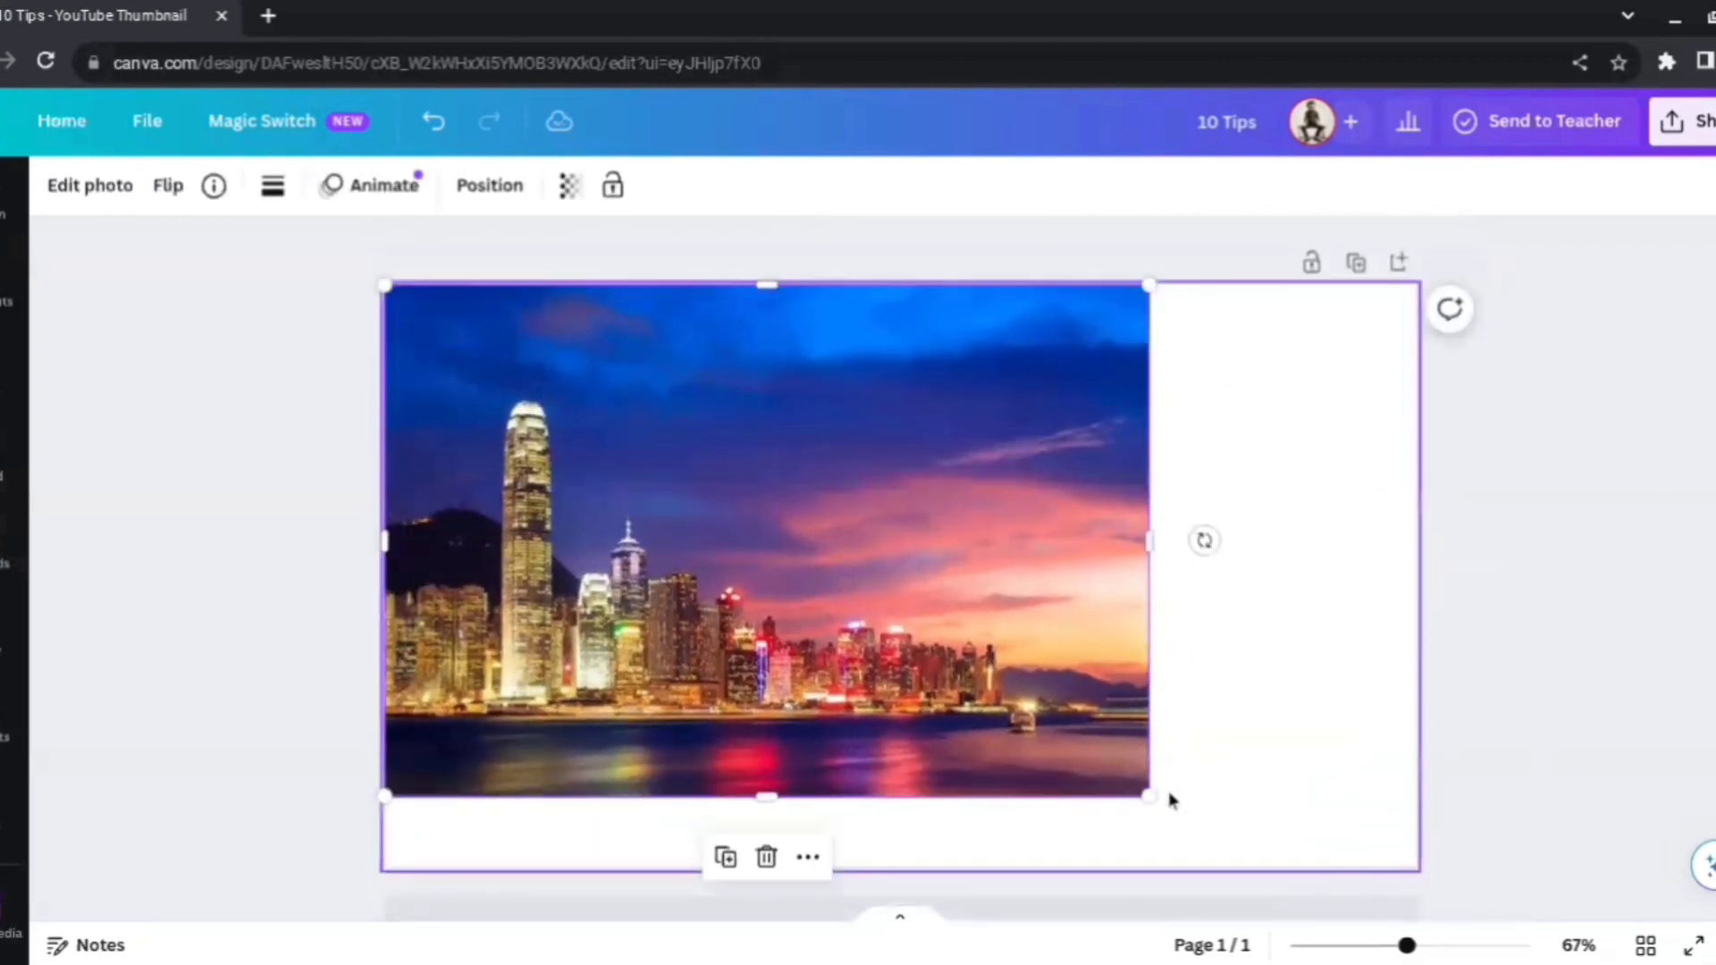
left_click_drag(1149, 793, 886, 619)
left_click_drag(741, 475, 917, 563)
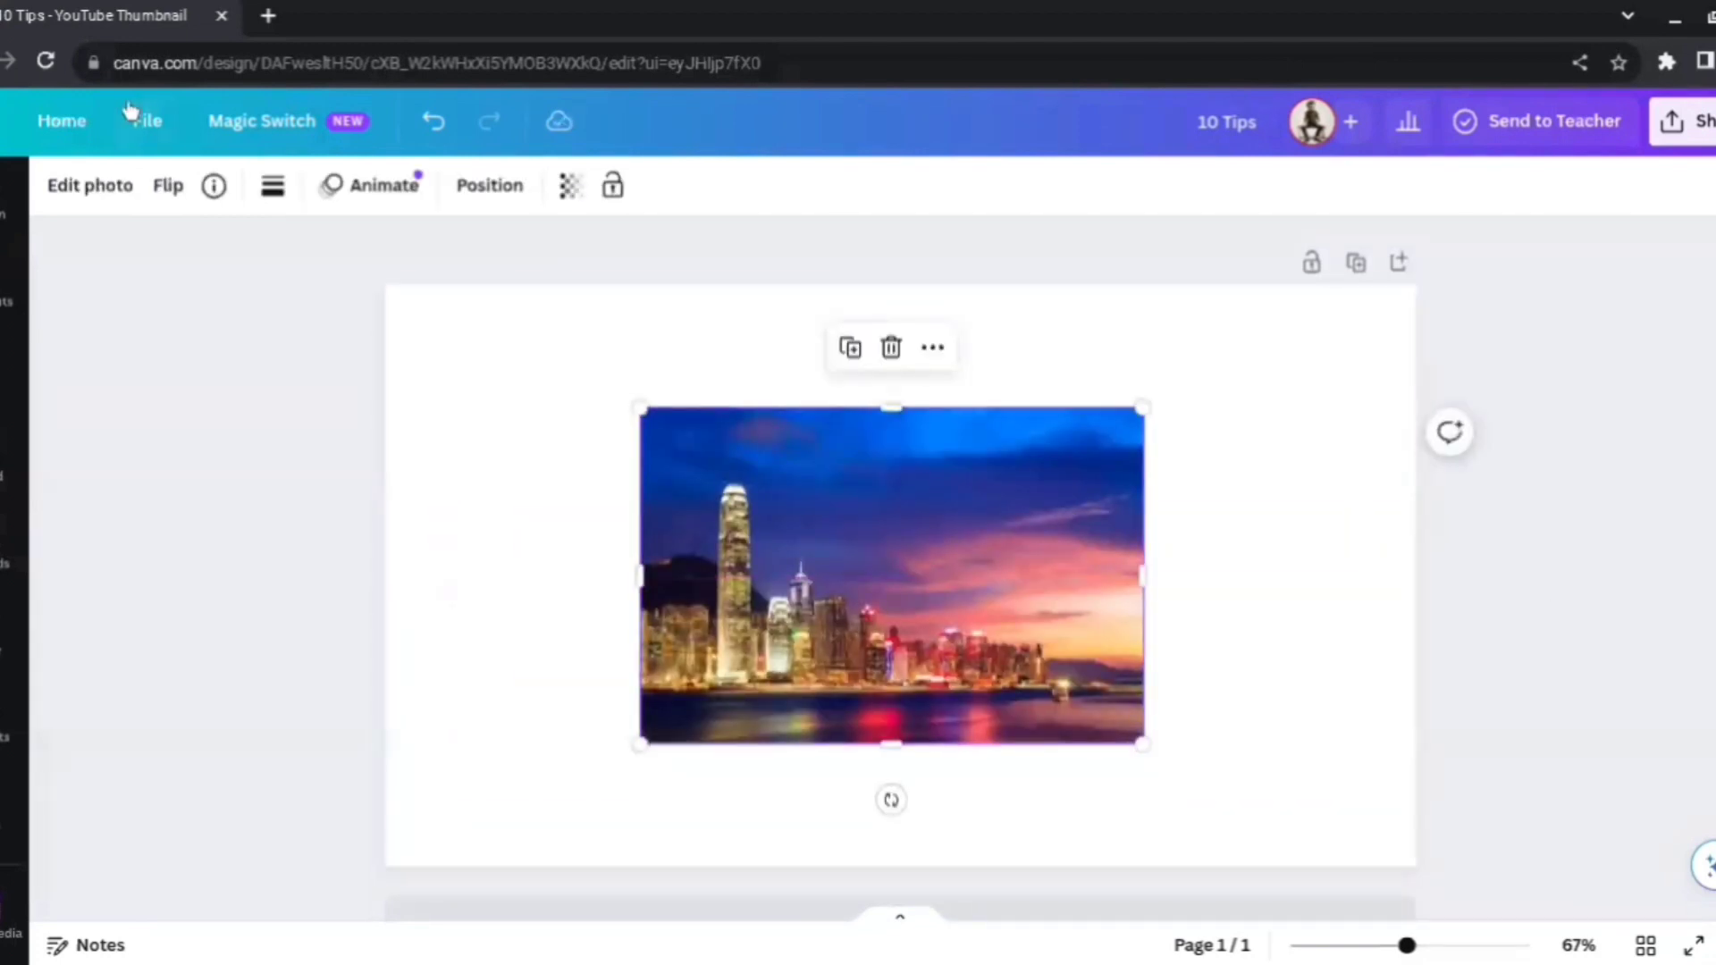
- Use Magic Expand with the Whole Page size to extend the skyline photo across the page
left_click(120, 185)
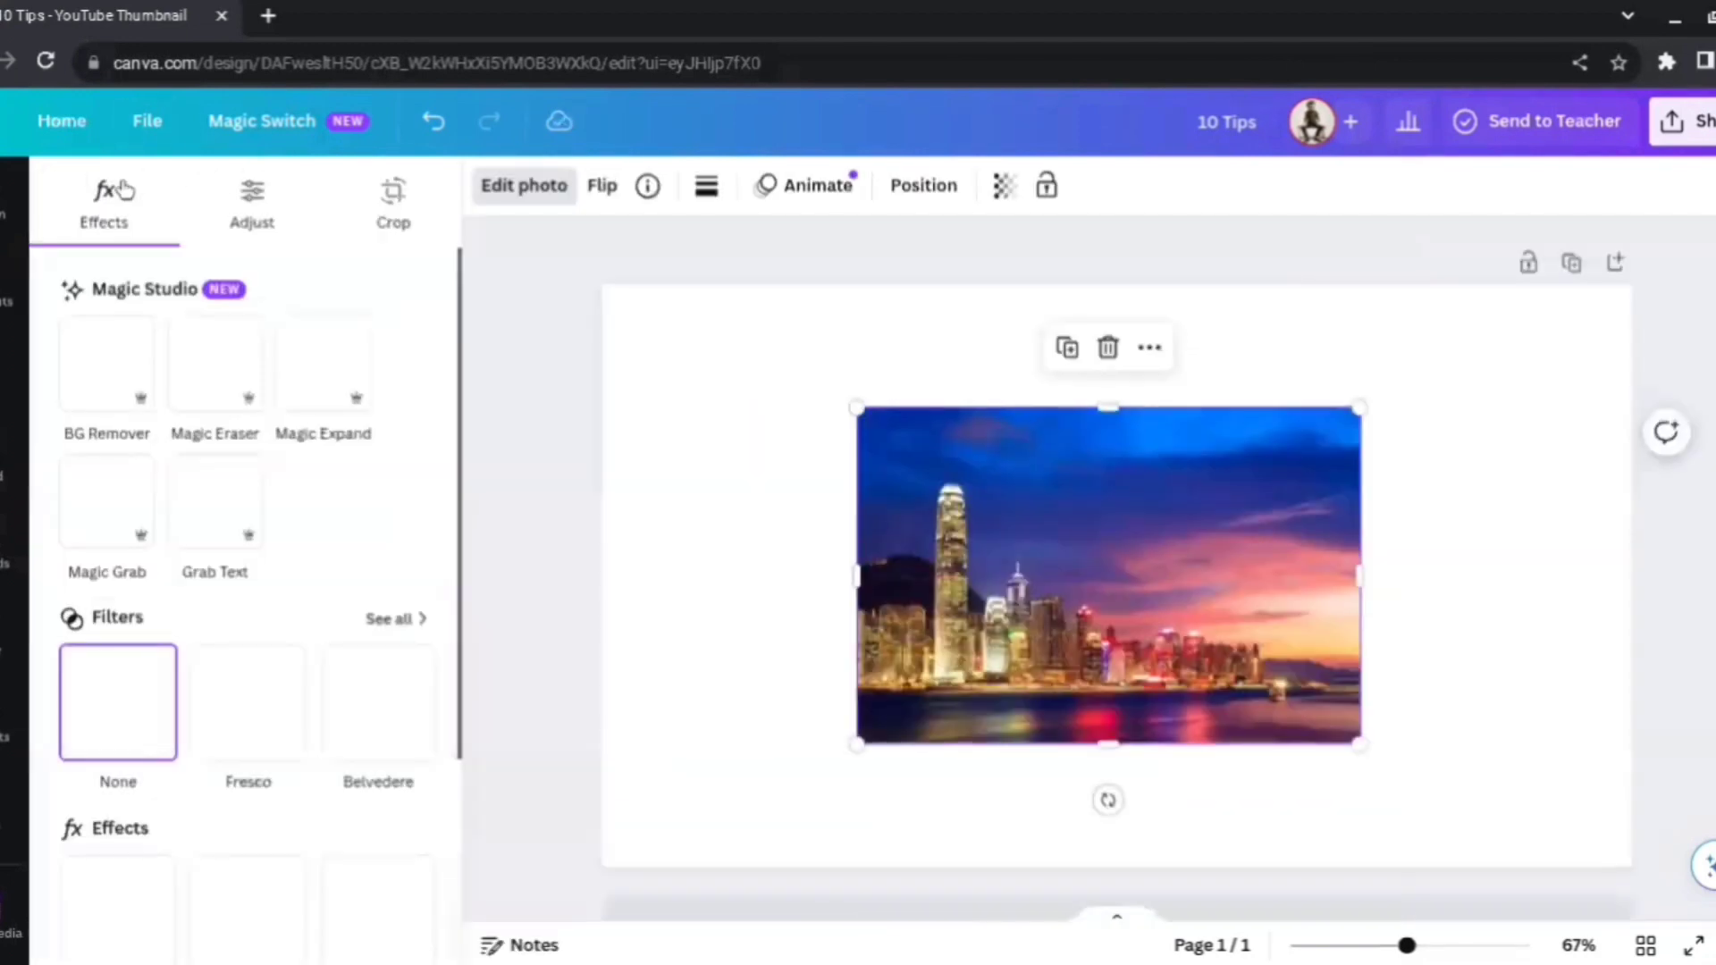
left_click(370, 355)
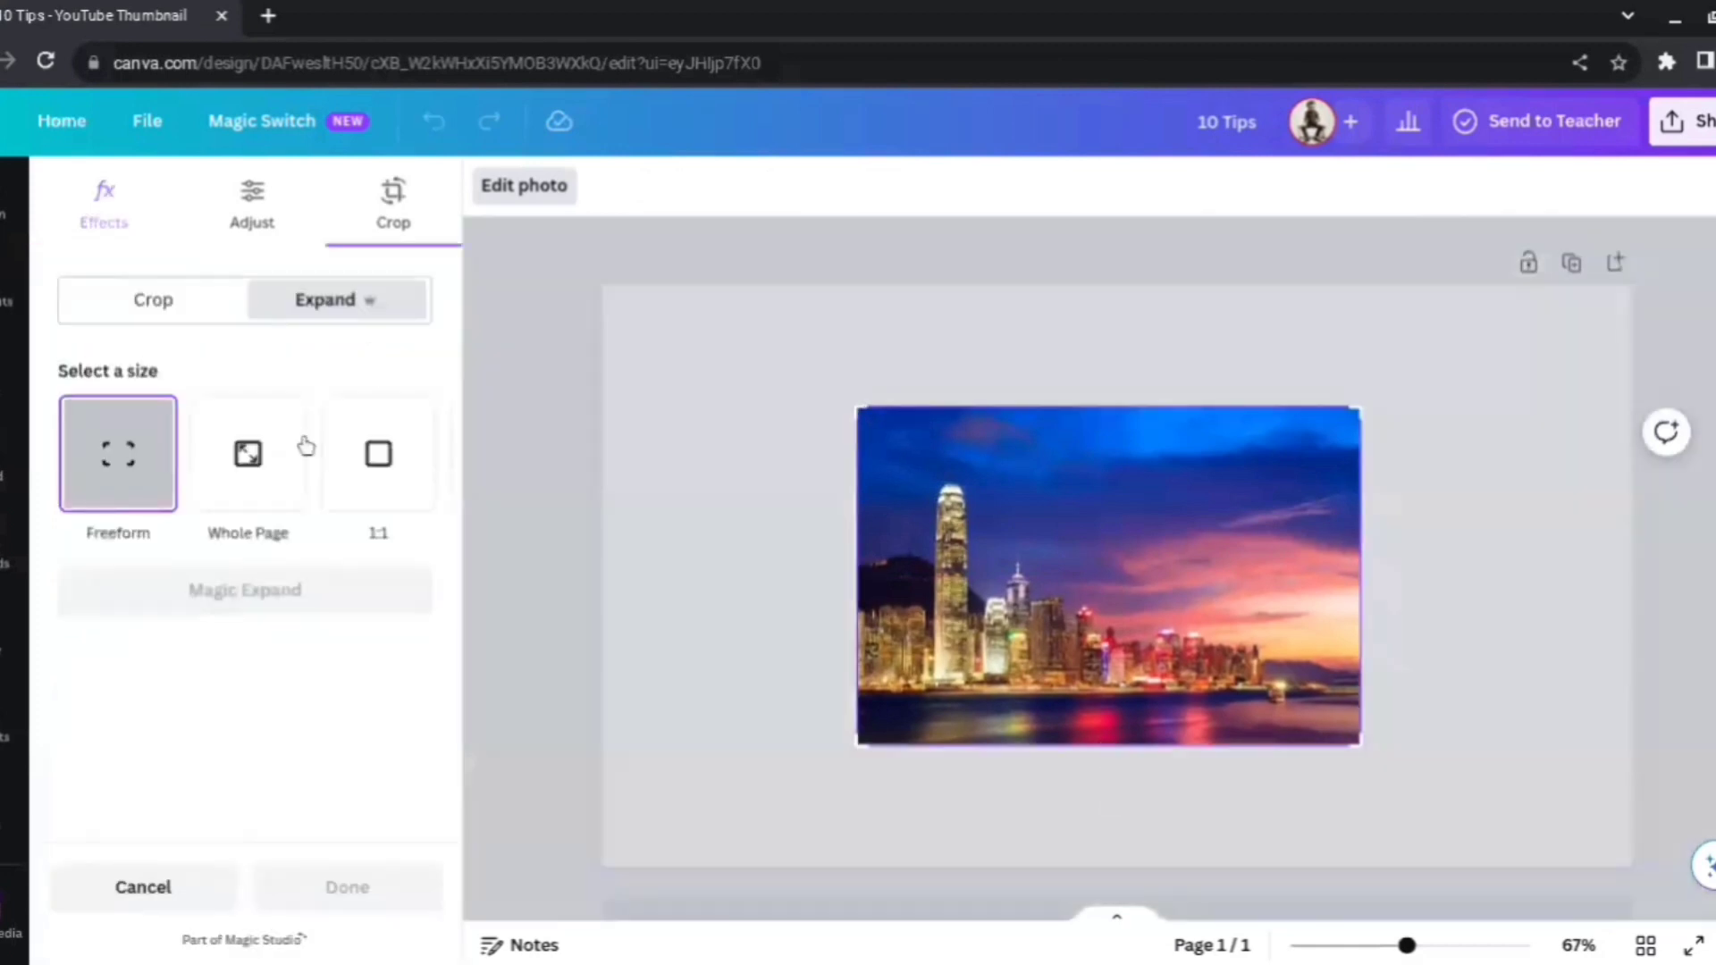
left_click(242, 472)
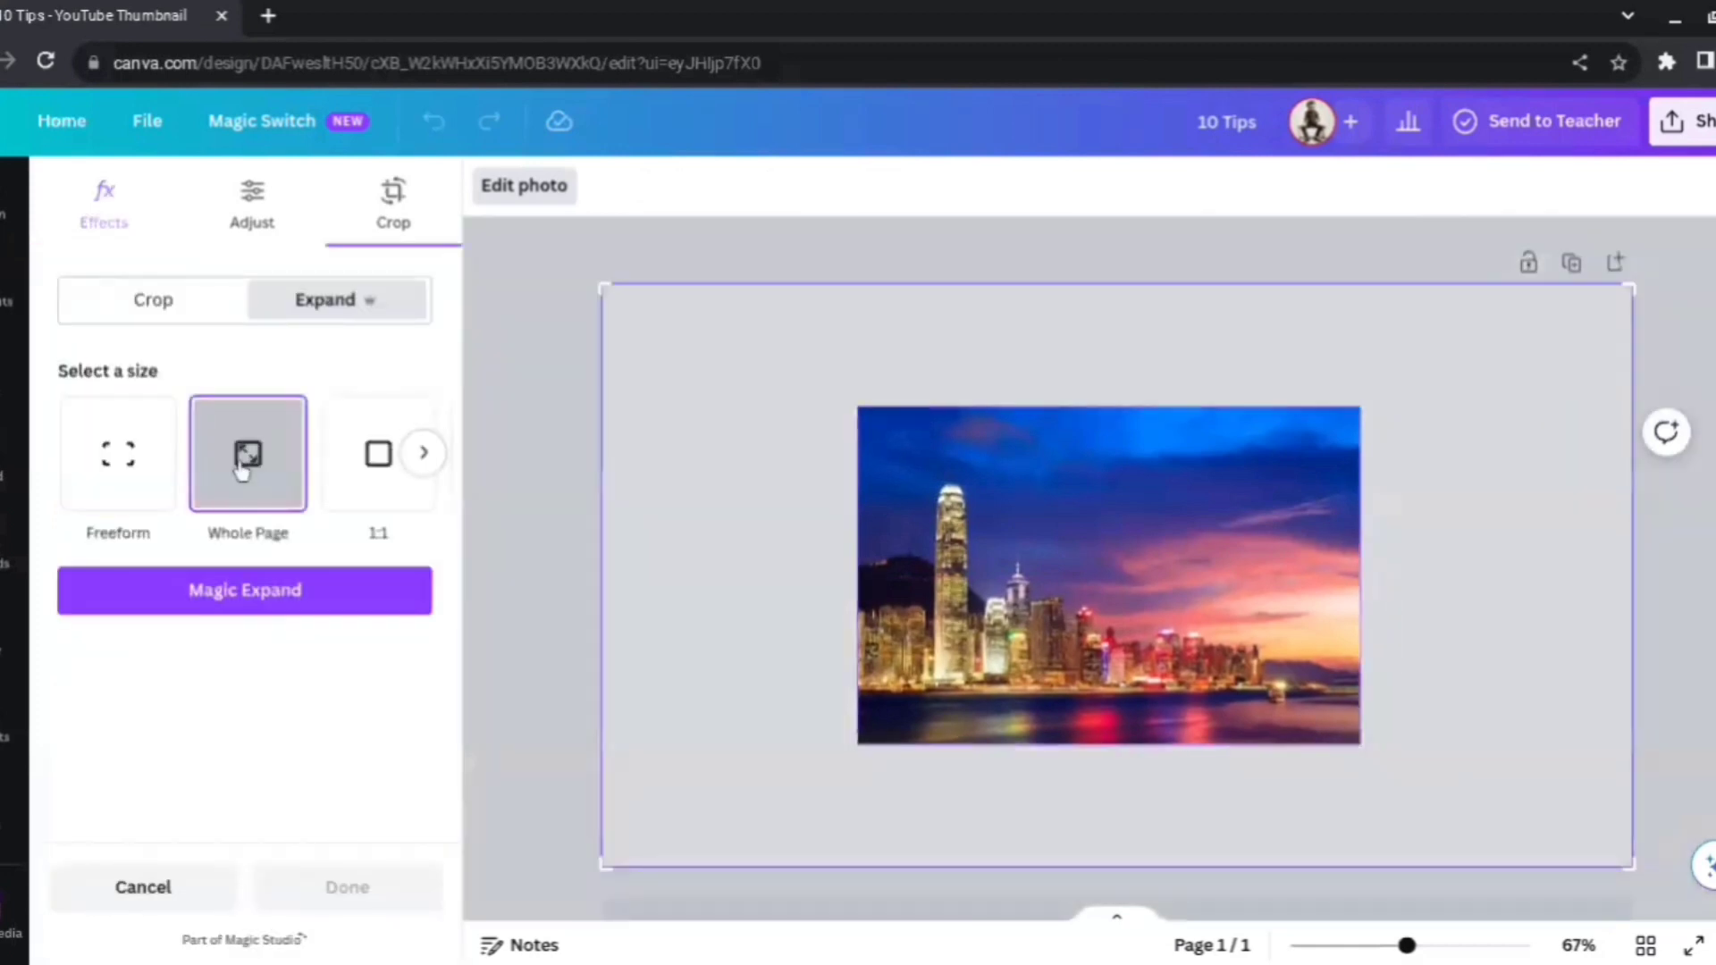
left_click(265, 593)
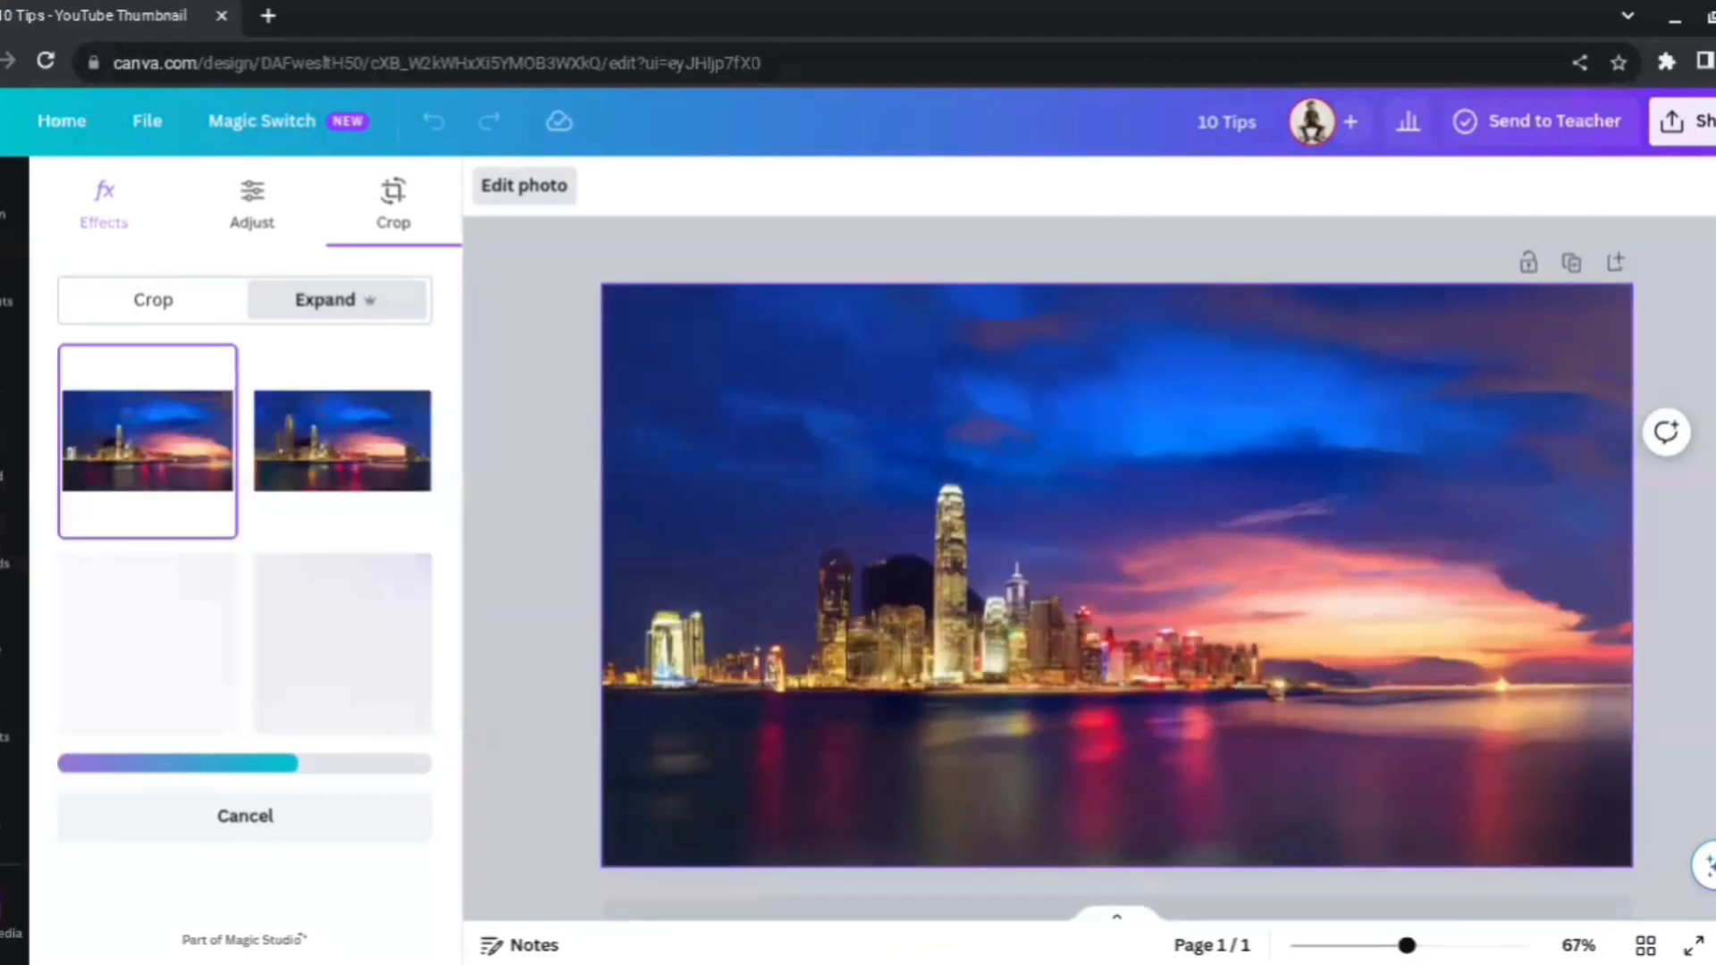
- Compare the four expanded skyline versions and apply the second one, with the tall towers added beside the original skyline
left_click(358, 457)
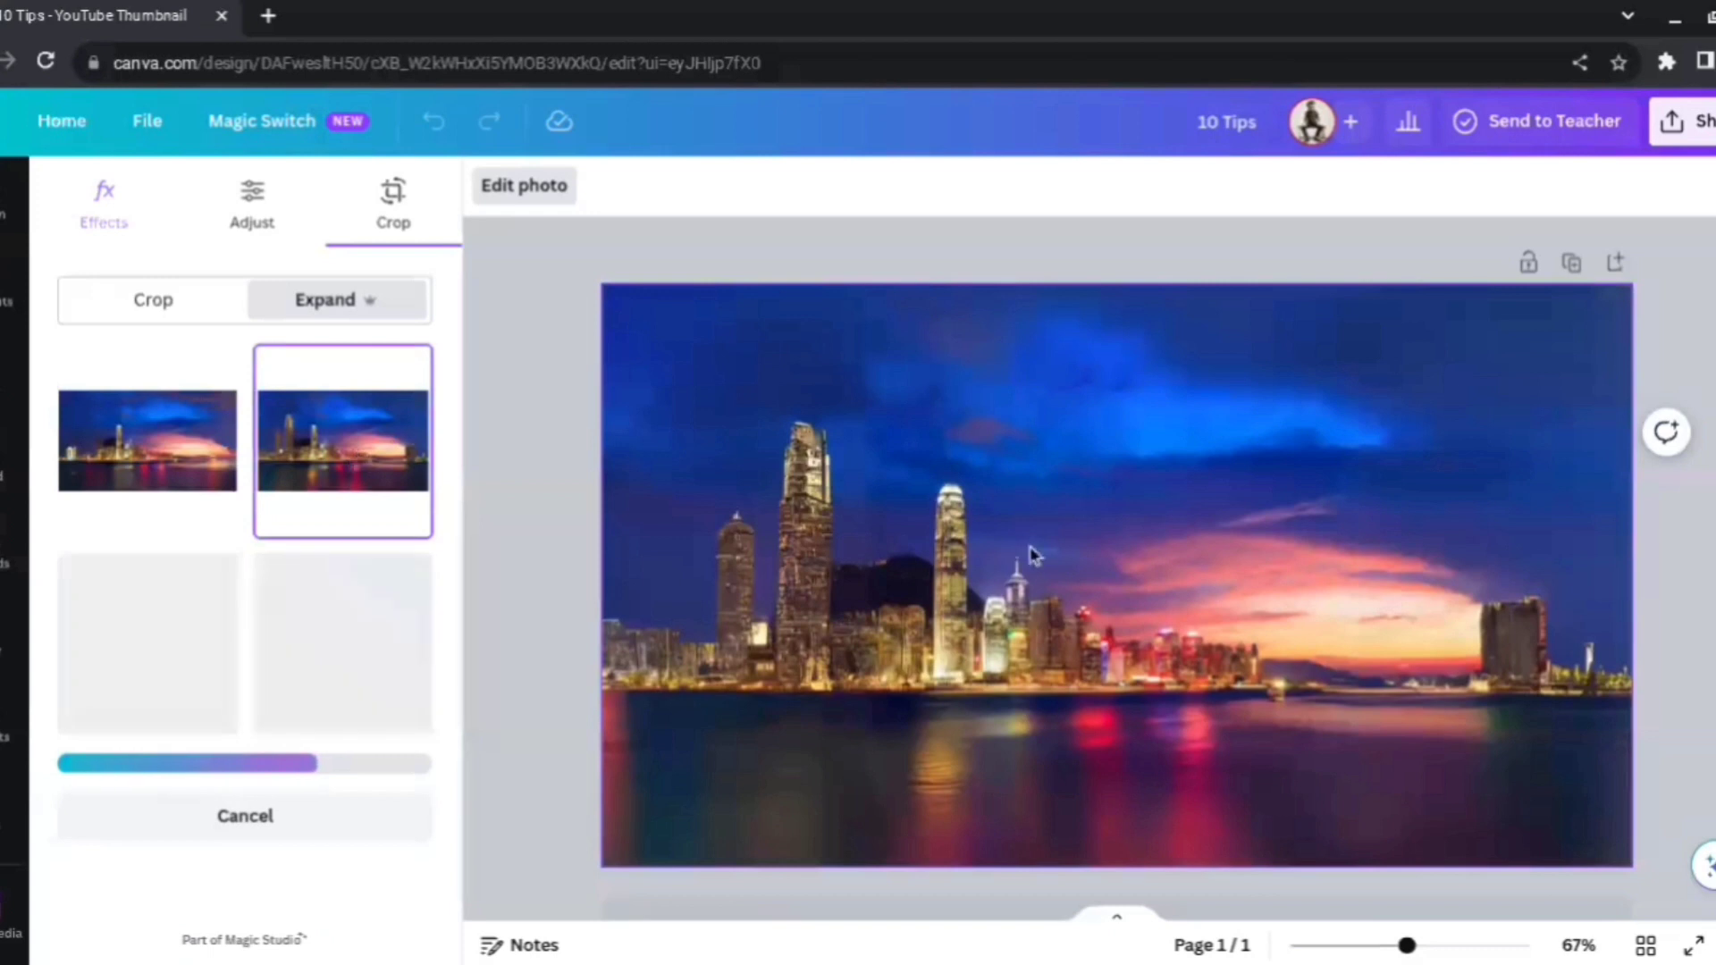
scroll(865, 512, "down", 1)
left_click(187, 613)
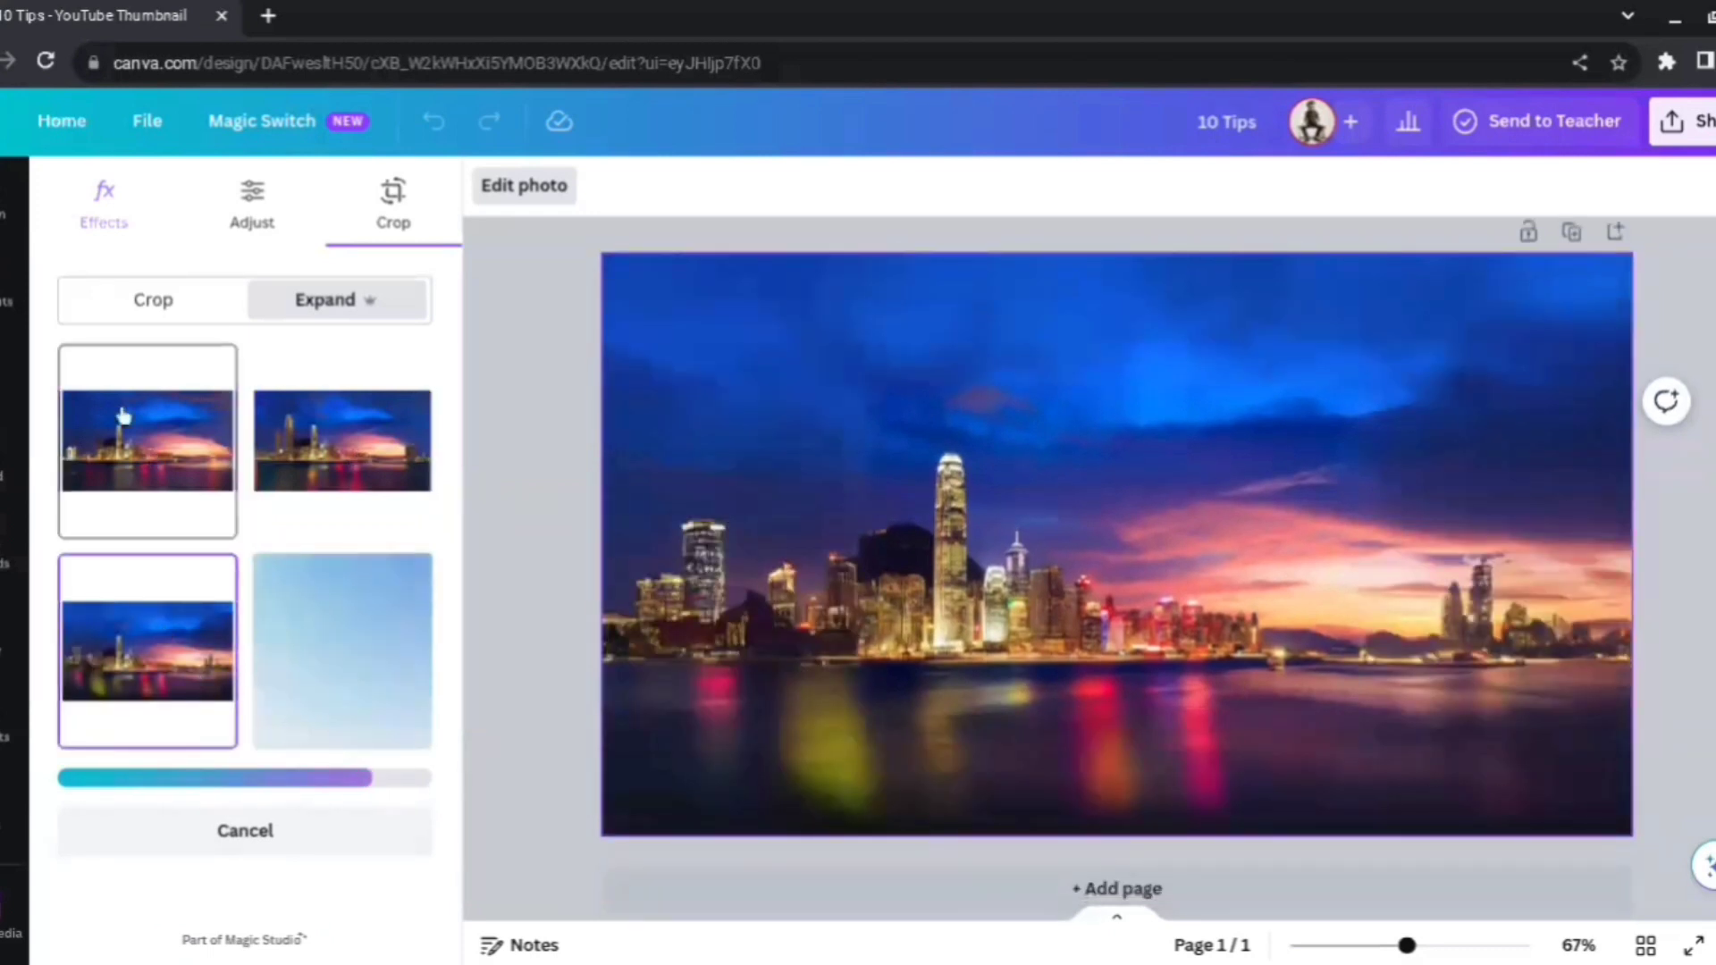
left_click(329, 633)
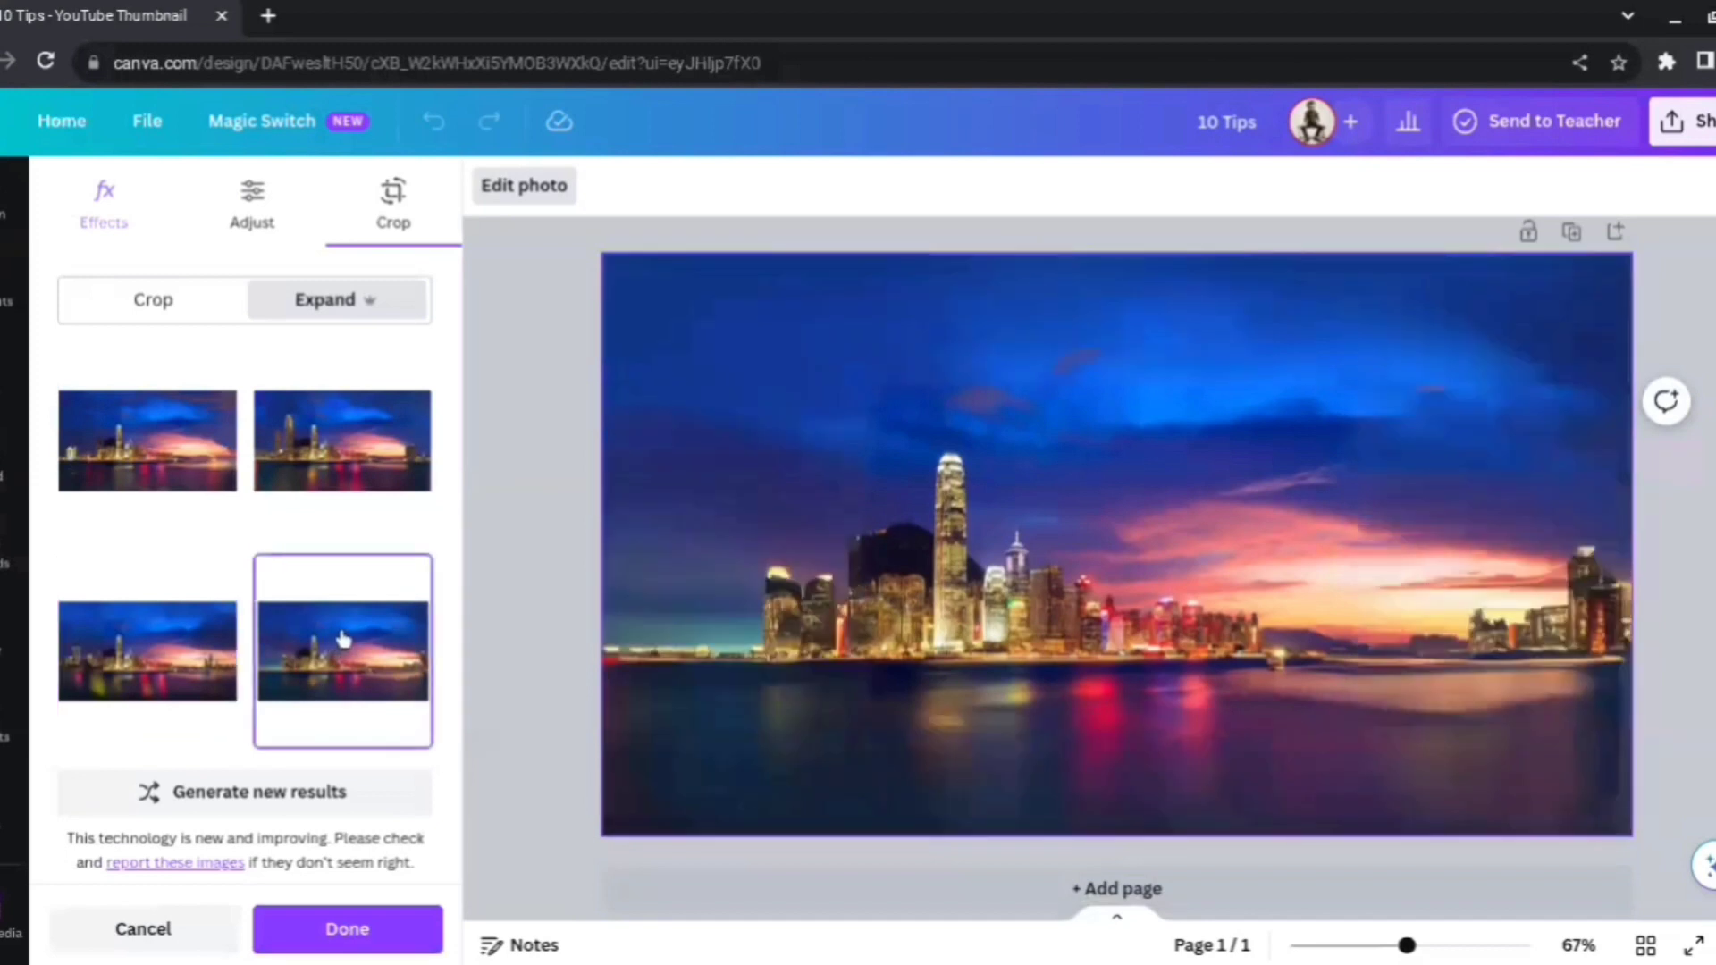
left_click(145, 471)
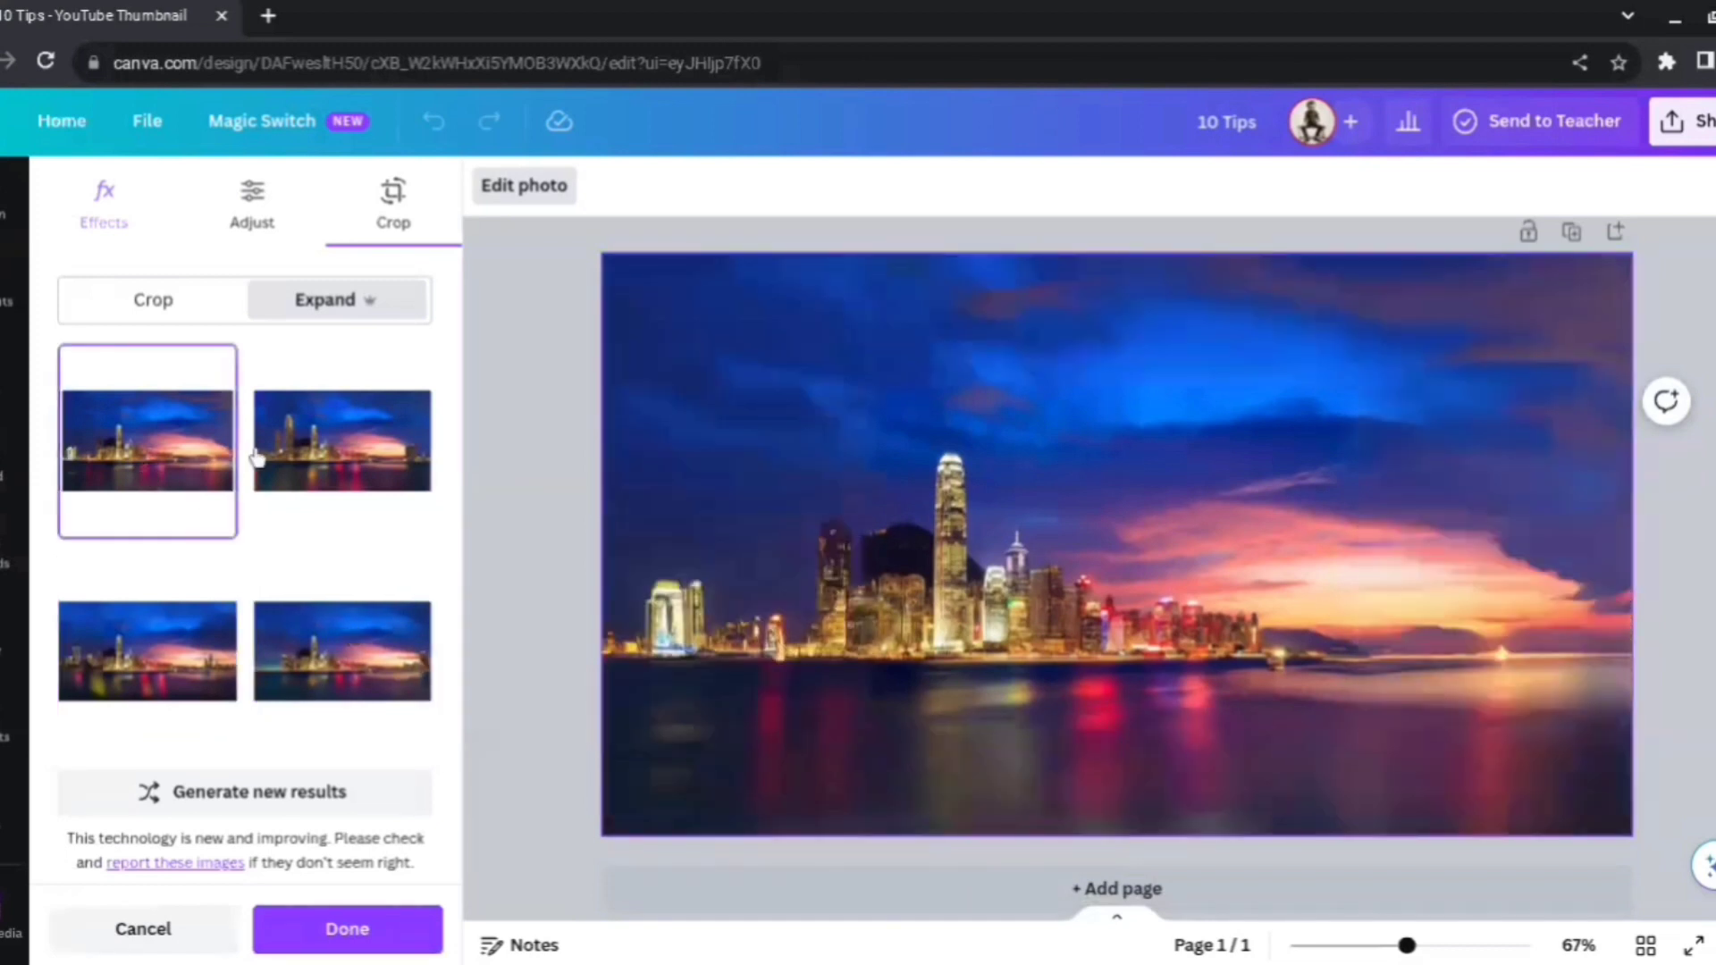
left_click(349, 437)
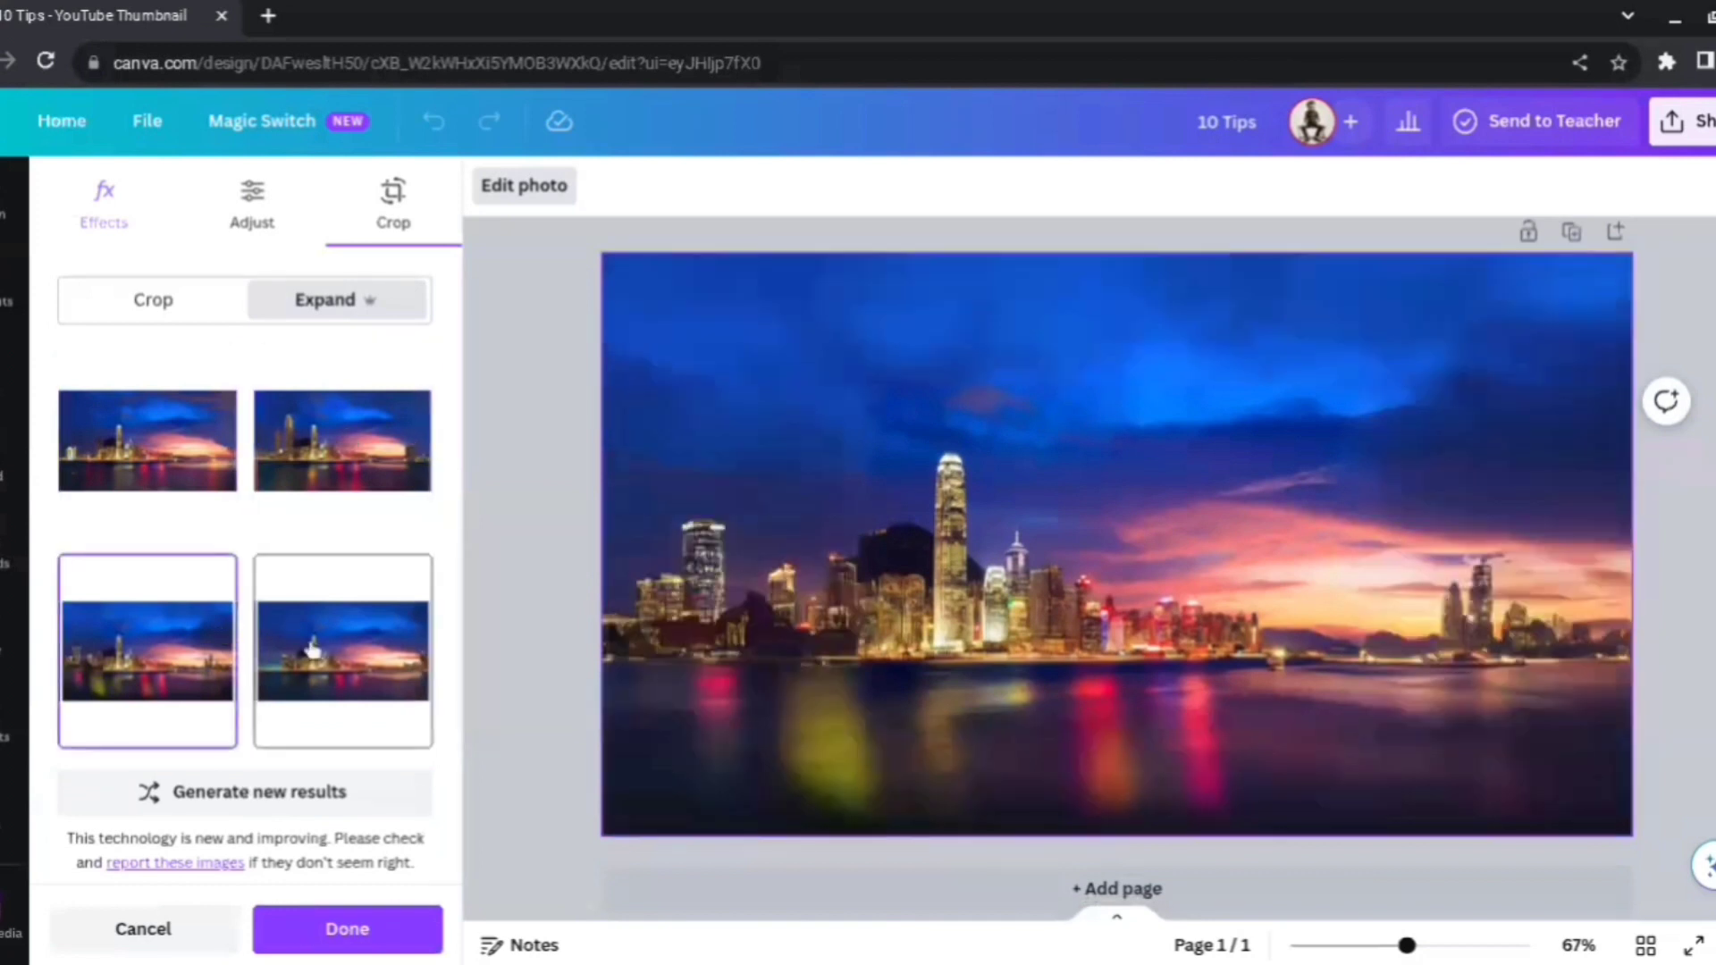
left_click(231, 440)
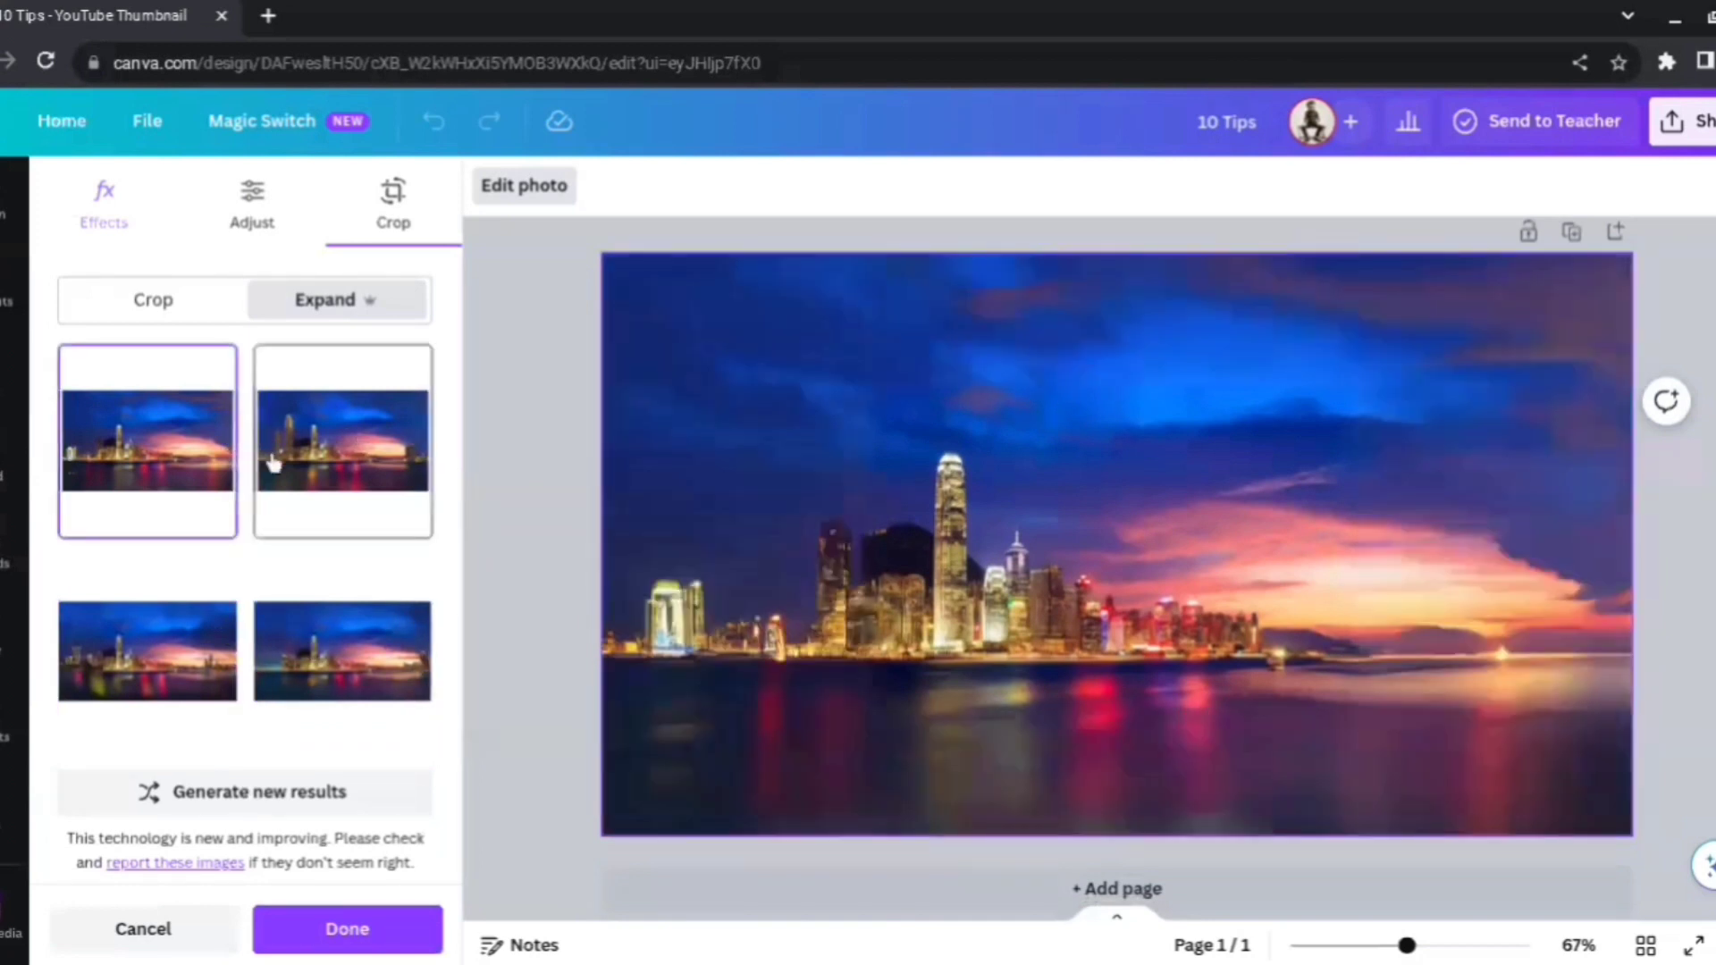
left_click(297, 467)
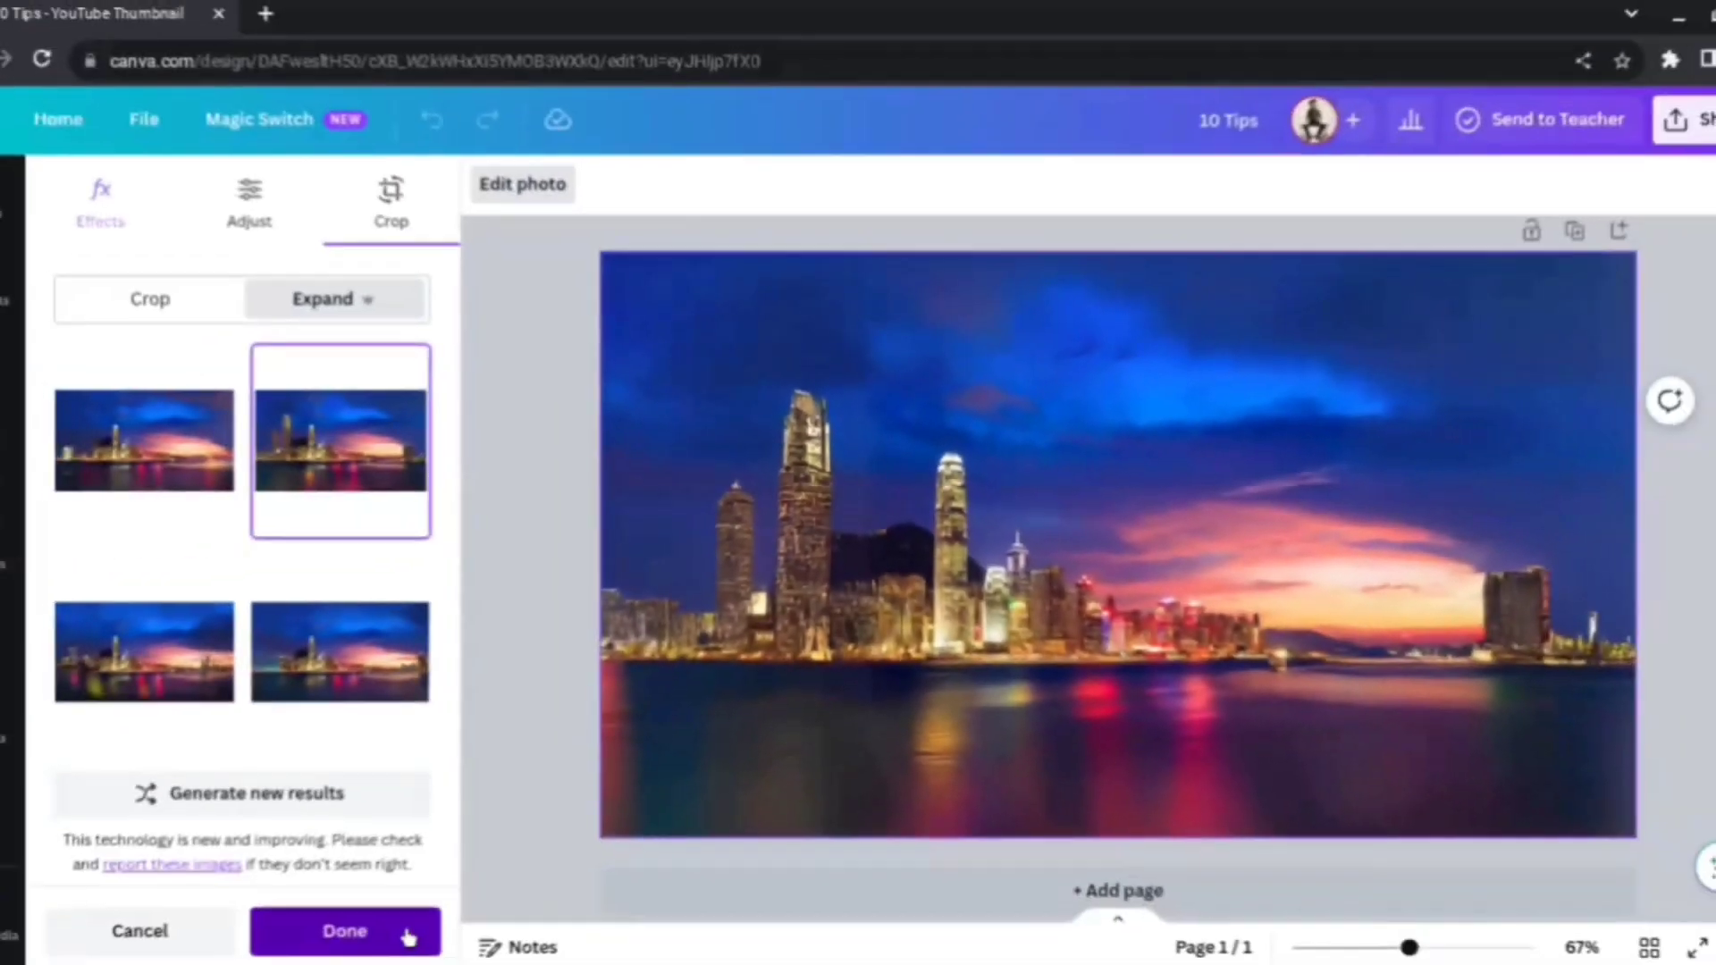
left_click(409, 930)
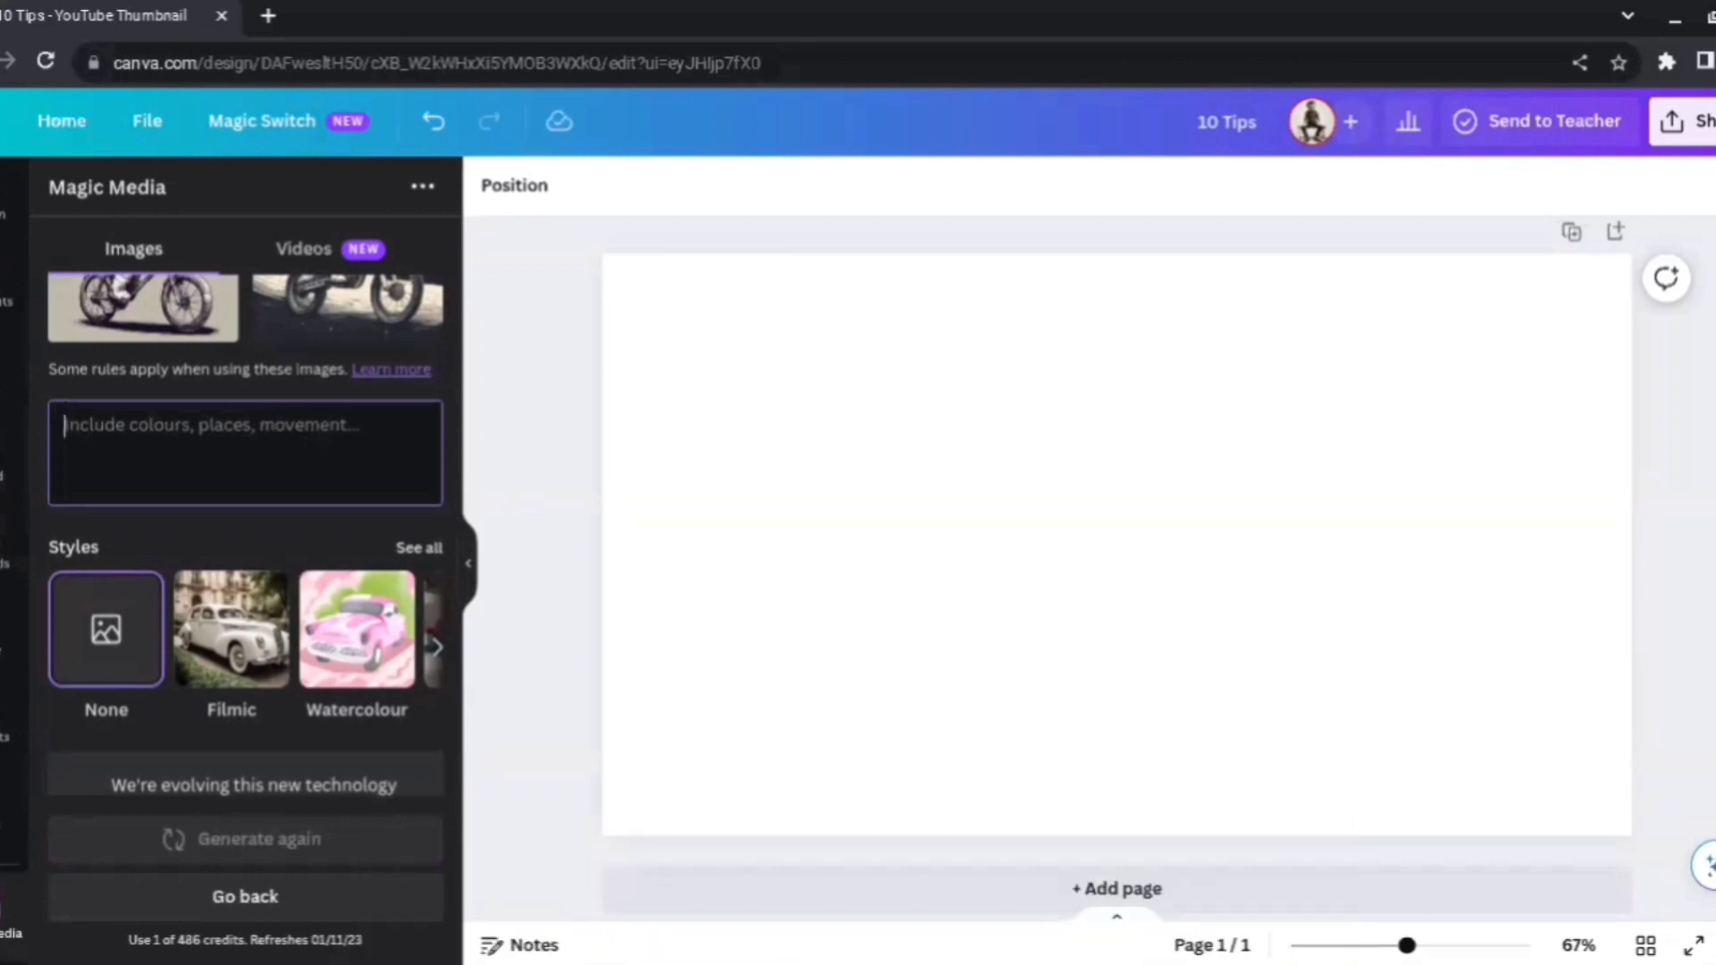
- Generate images from the prompt "3 boys sitting on a bench" and place the coloured park photo, enlarged, near the page's centre
type("3 boys sitting on a bench")
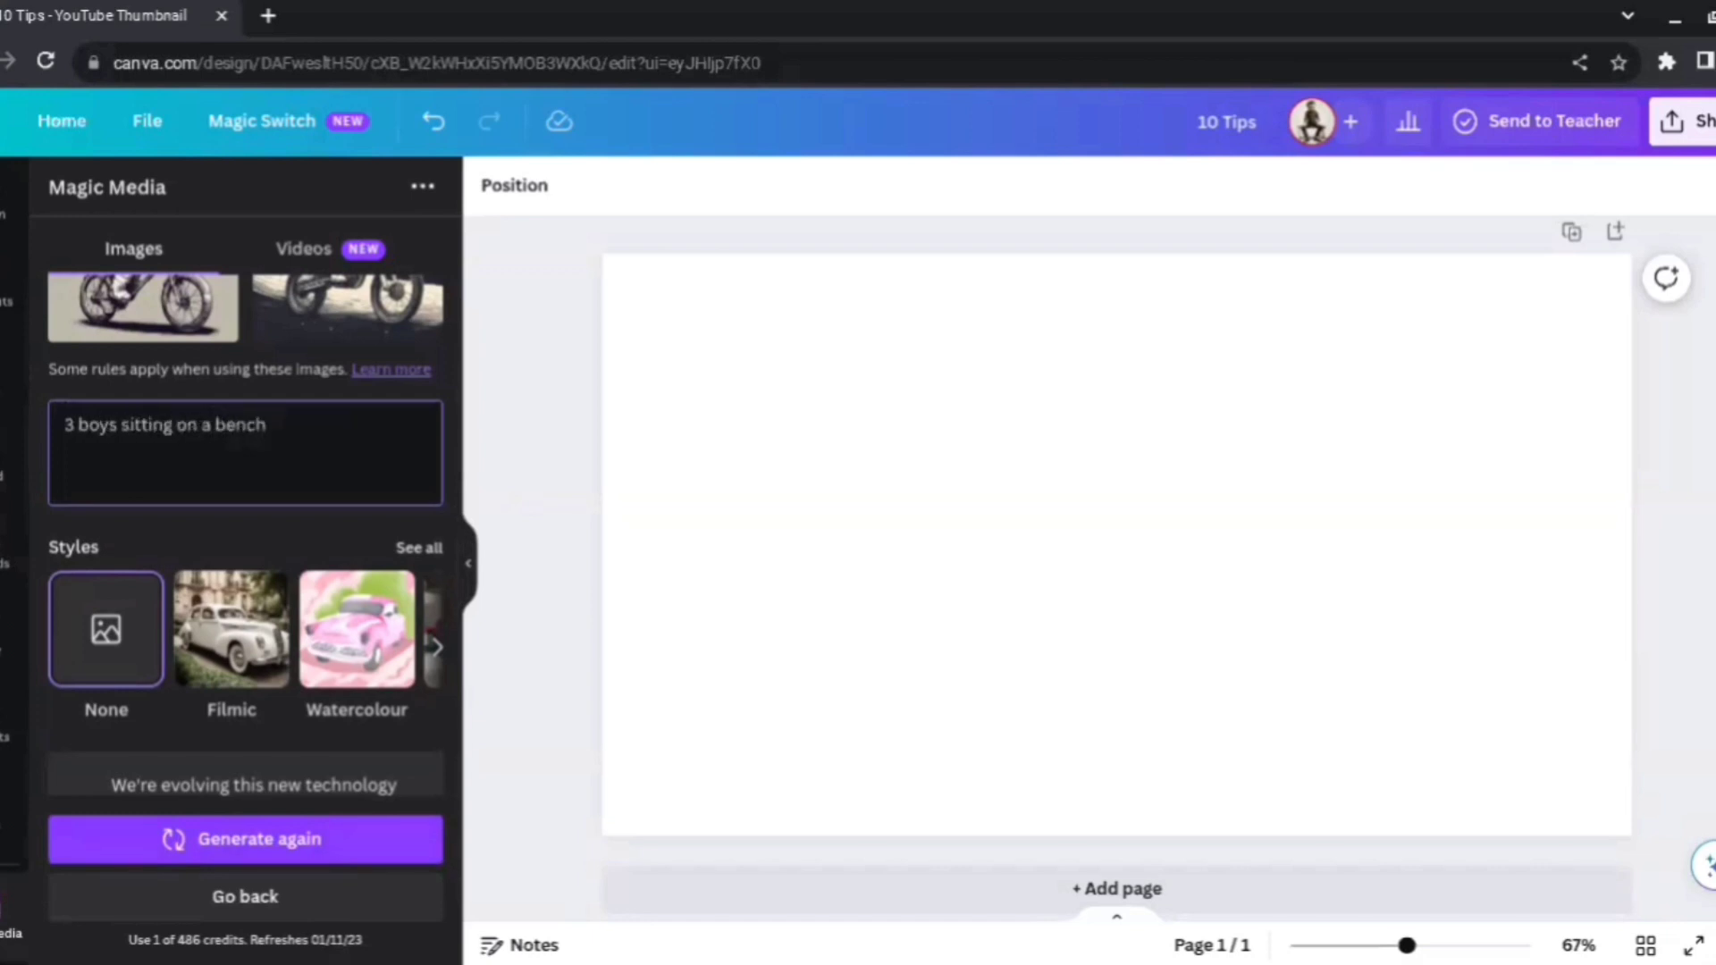
key("Return")
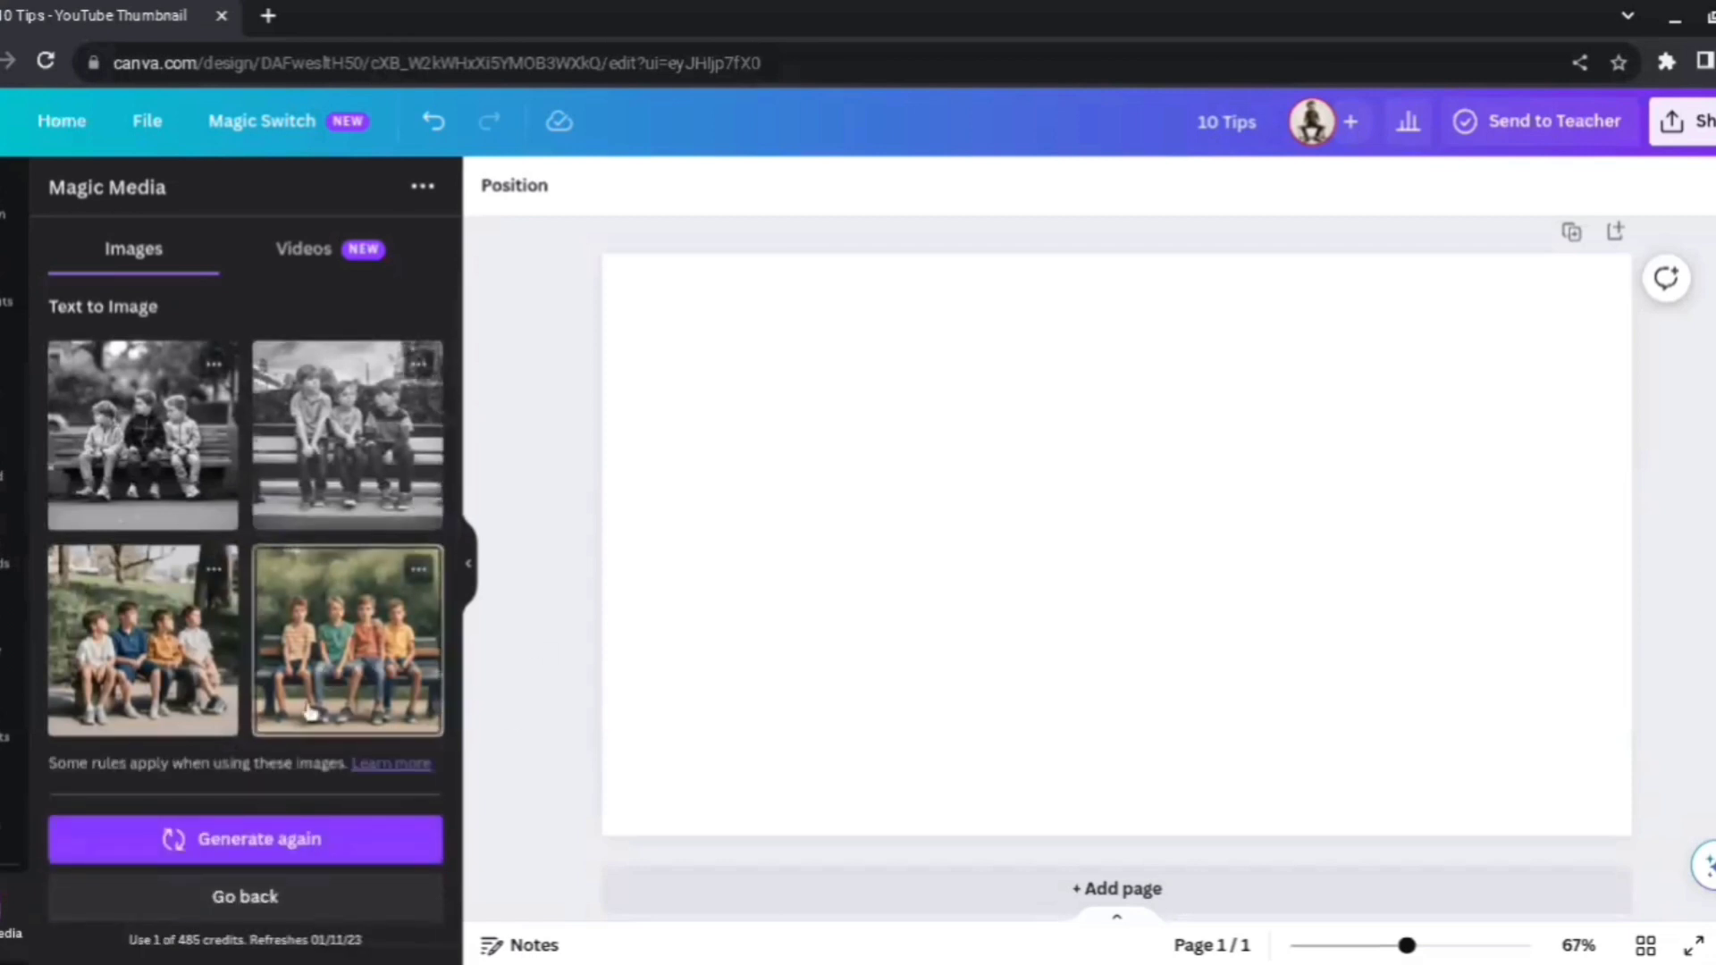
left_click_drag(164, 660, 457, 558)
left_click(458, 559)
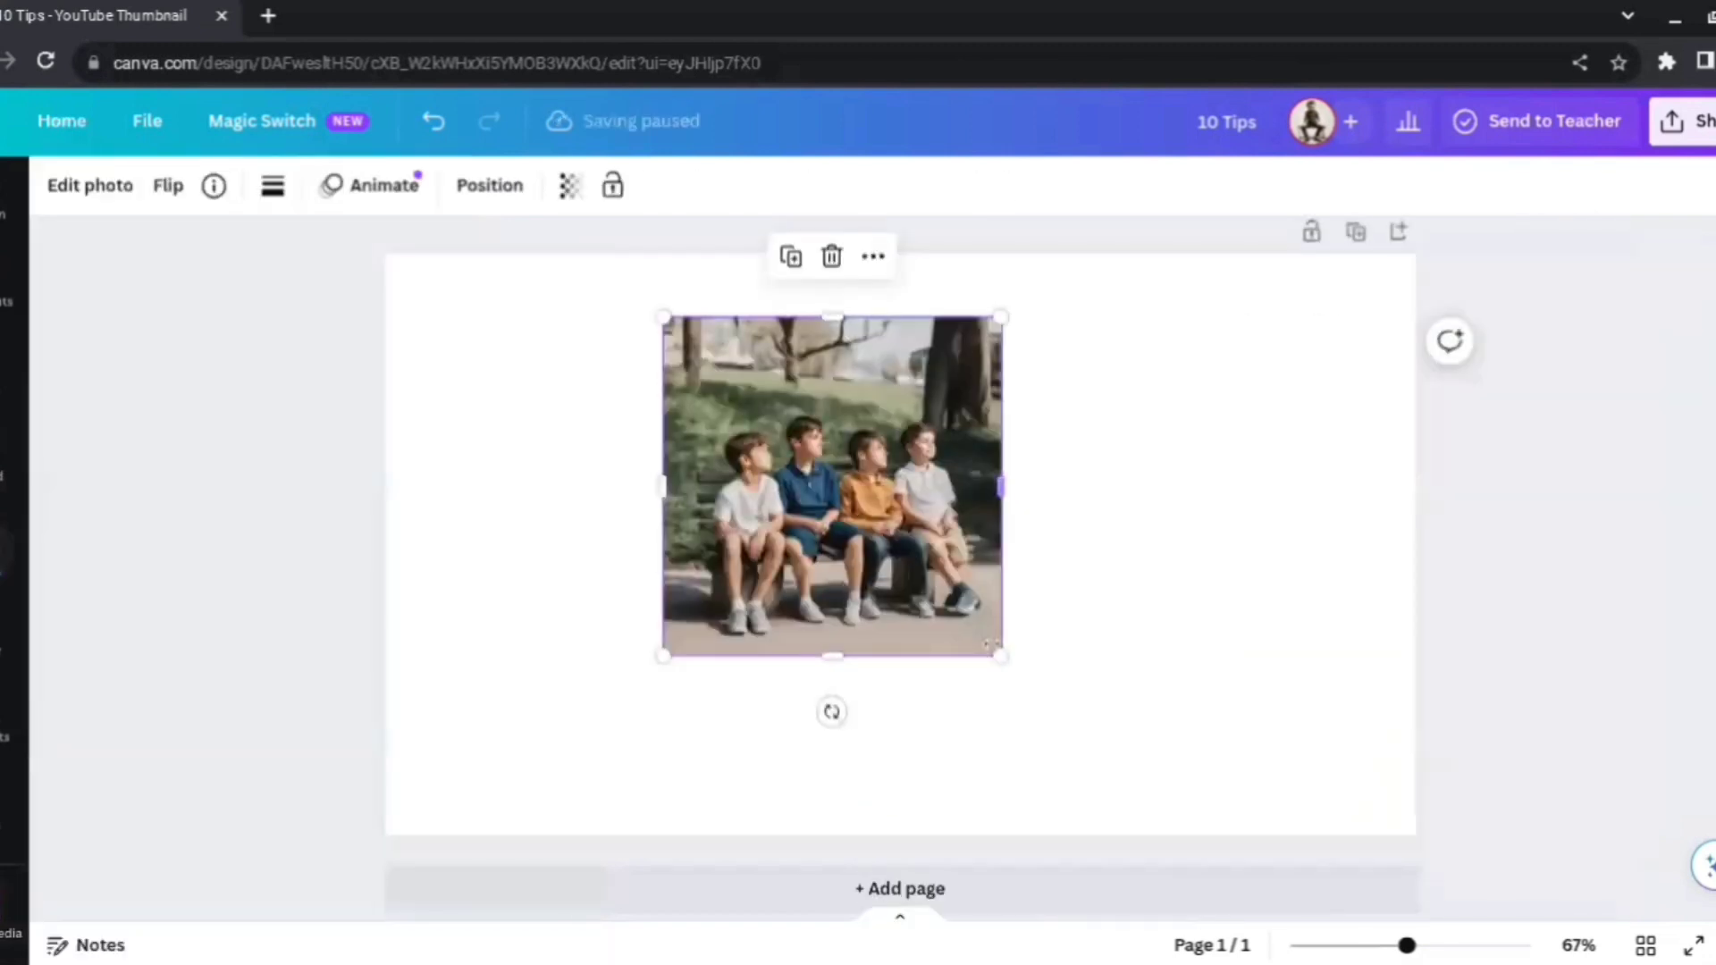
left_click_drag(1017, 674, 1134, 751)
left_click(1520, 582)
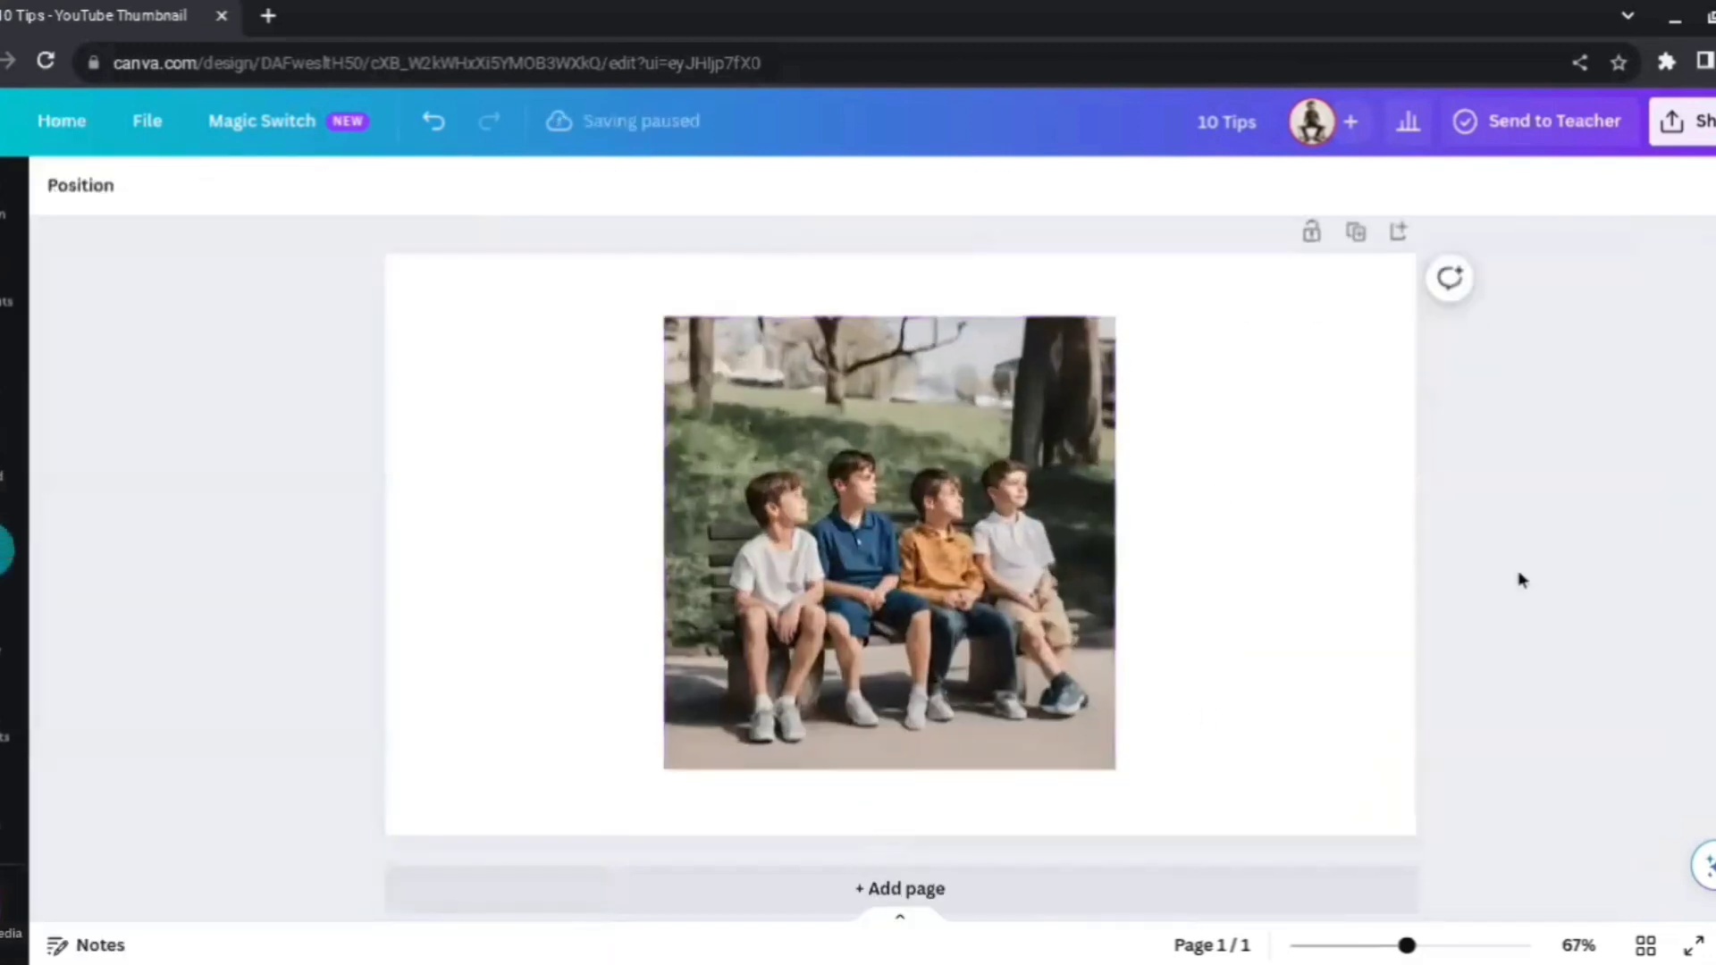
- Separate the seated boys from the park background with Magic Grab
left_click(925, 396)
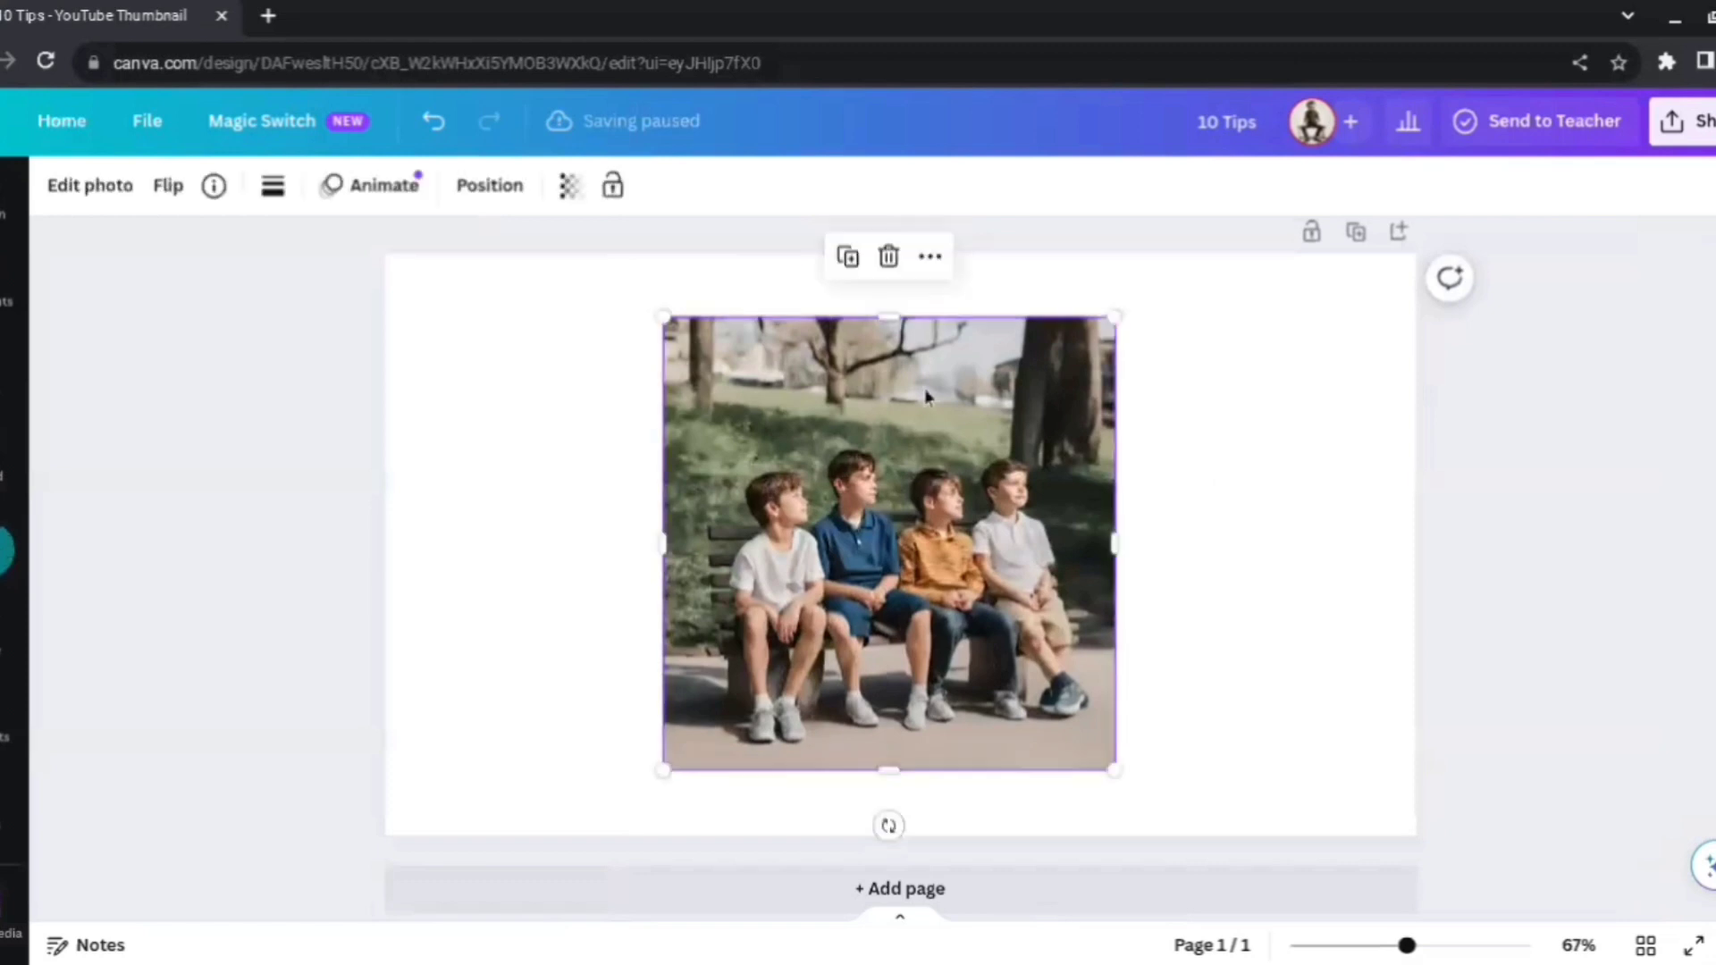
left_click(90, 186)
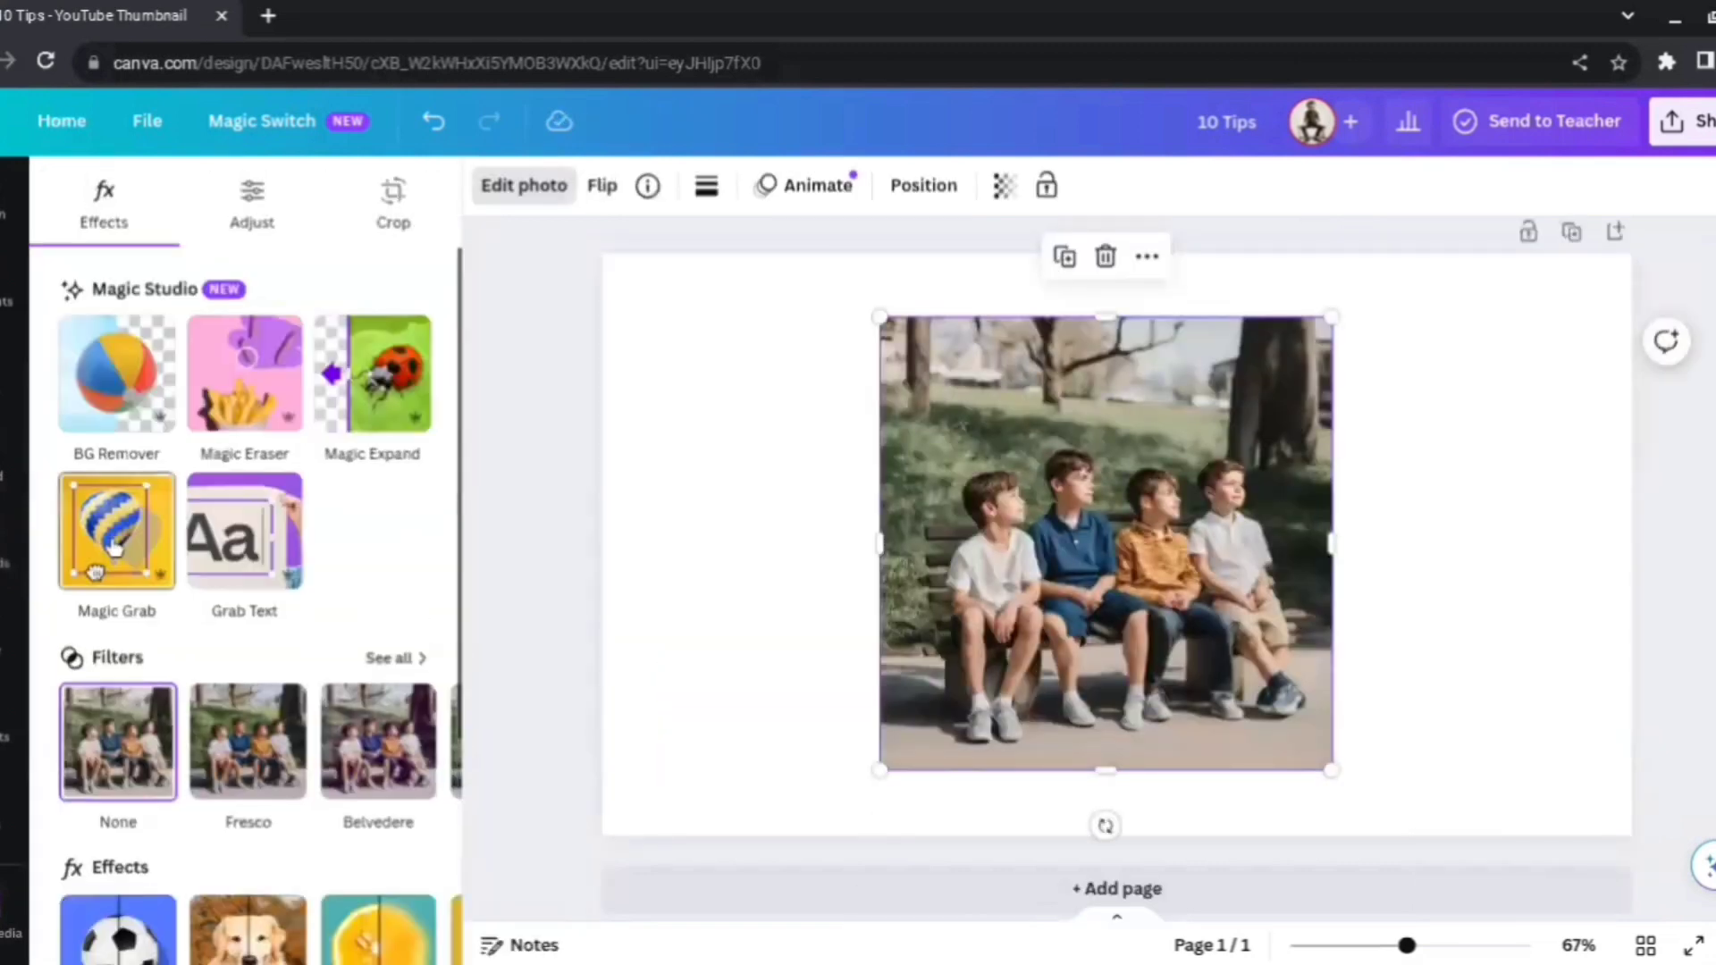
left_click(114, 547)
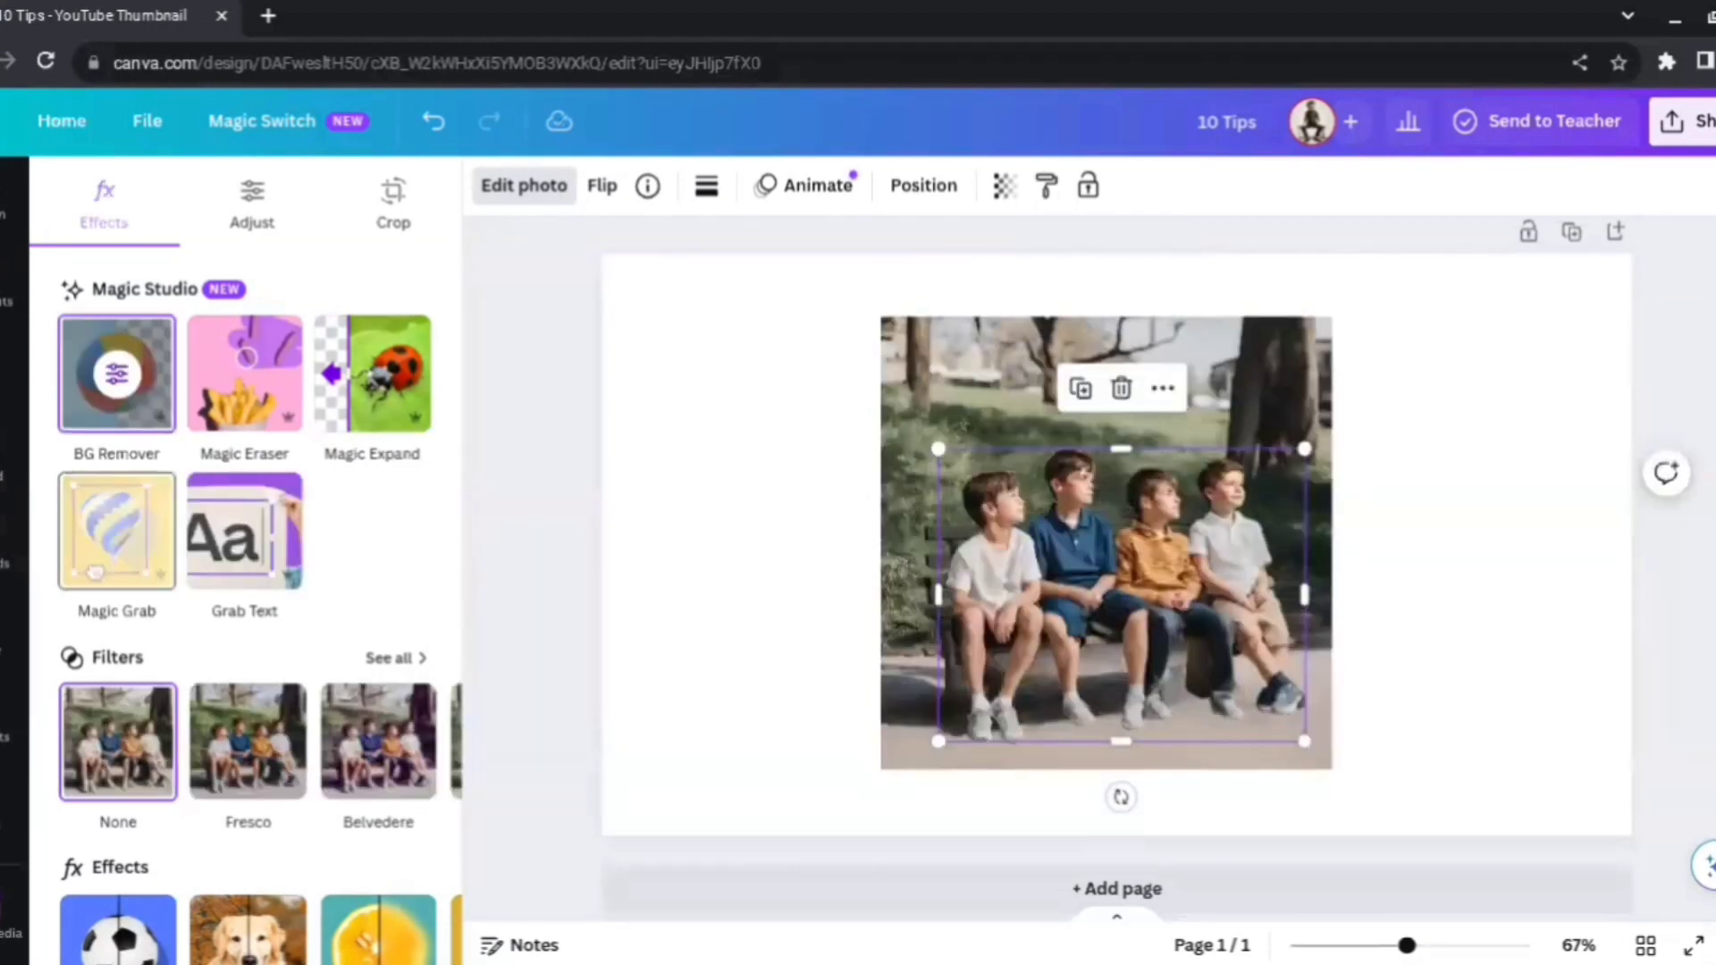
left_click(552, 489)
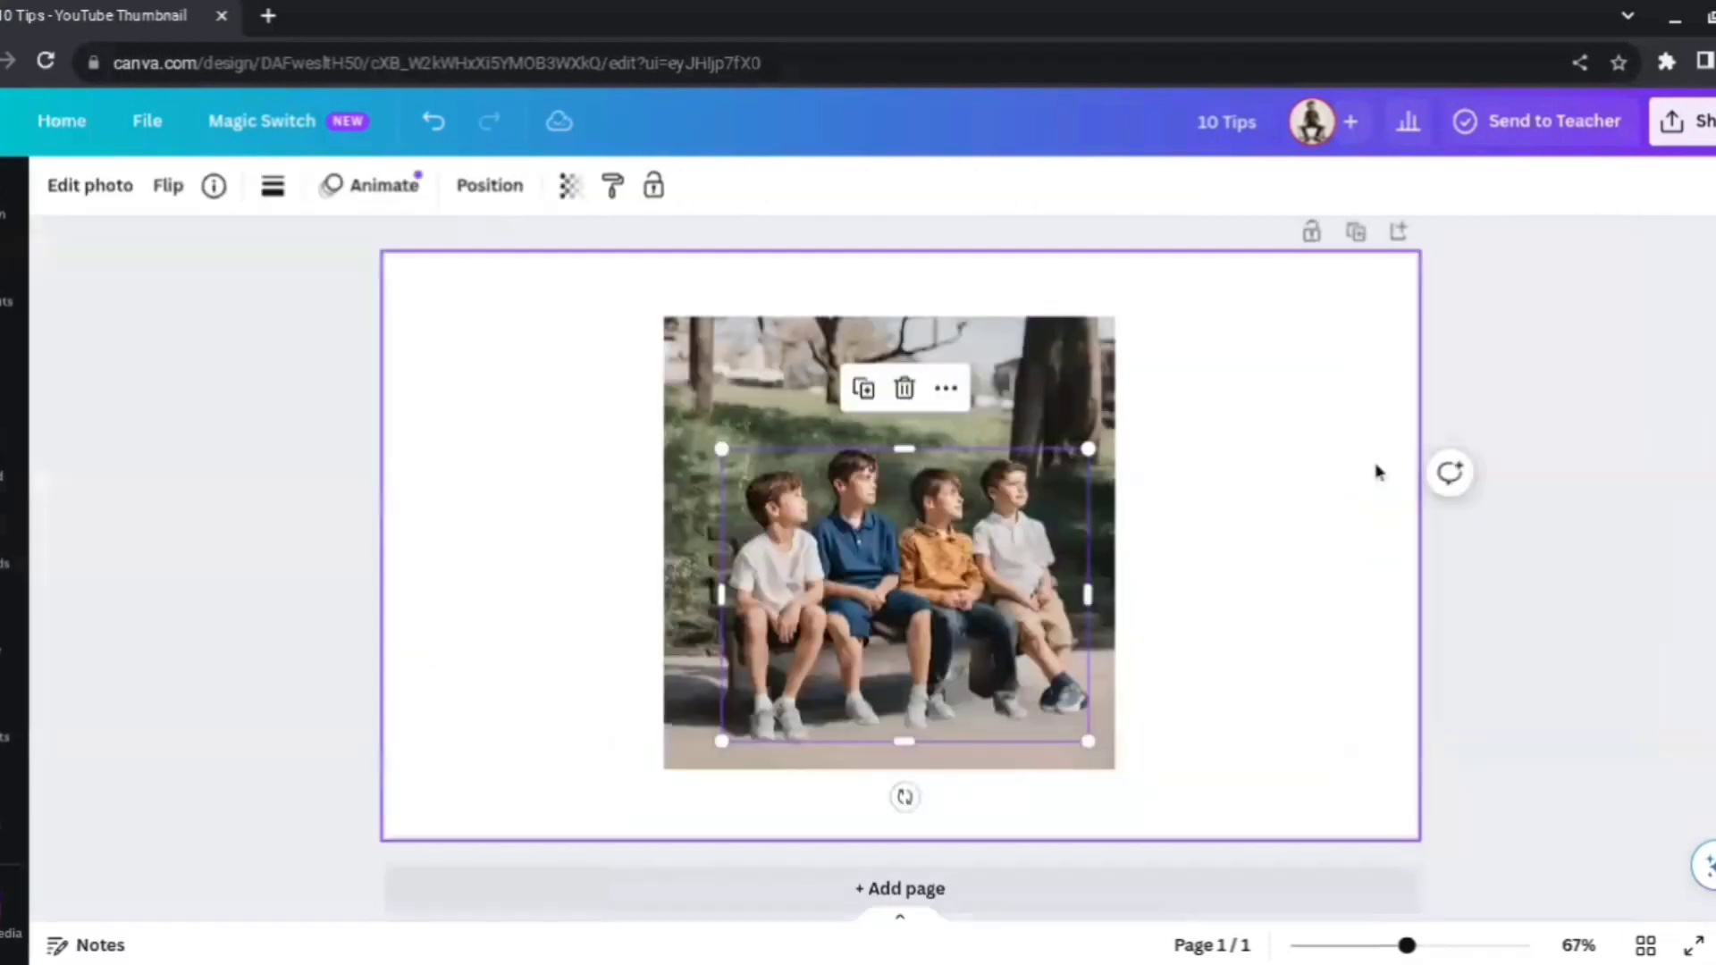
- Crop the boy in the white T-shirt out of the grabbed cutout and position the remaining three on the bench
left_click_drag(897, 544, 844, 540)
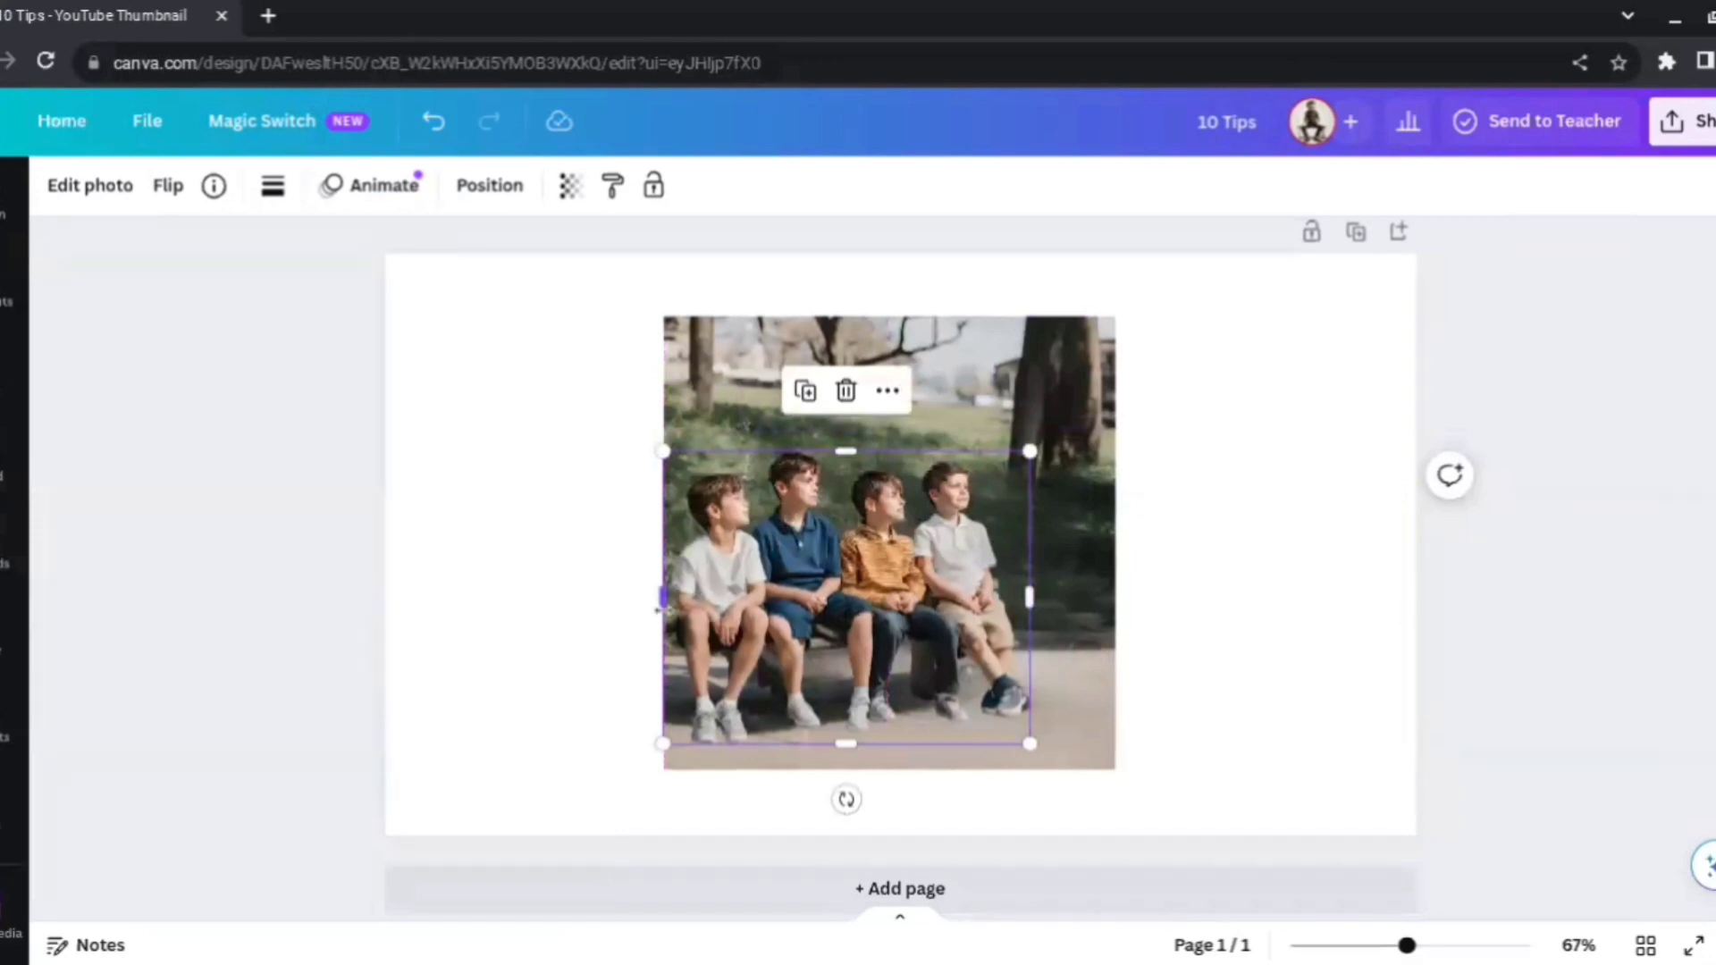
left_click_drag(664, 597, 767, 606)
left_click(1146, 632)
left_click_drag(963, 615, 925, 620)
left_click(1348, 558)
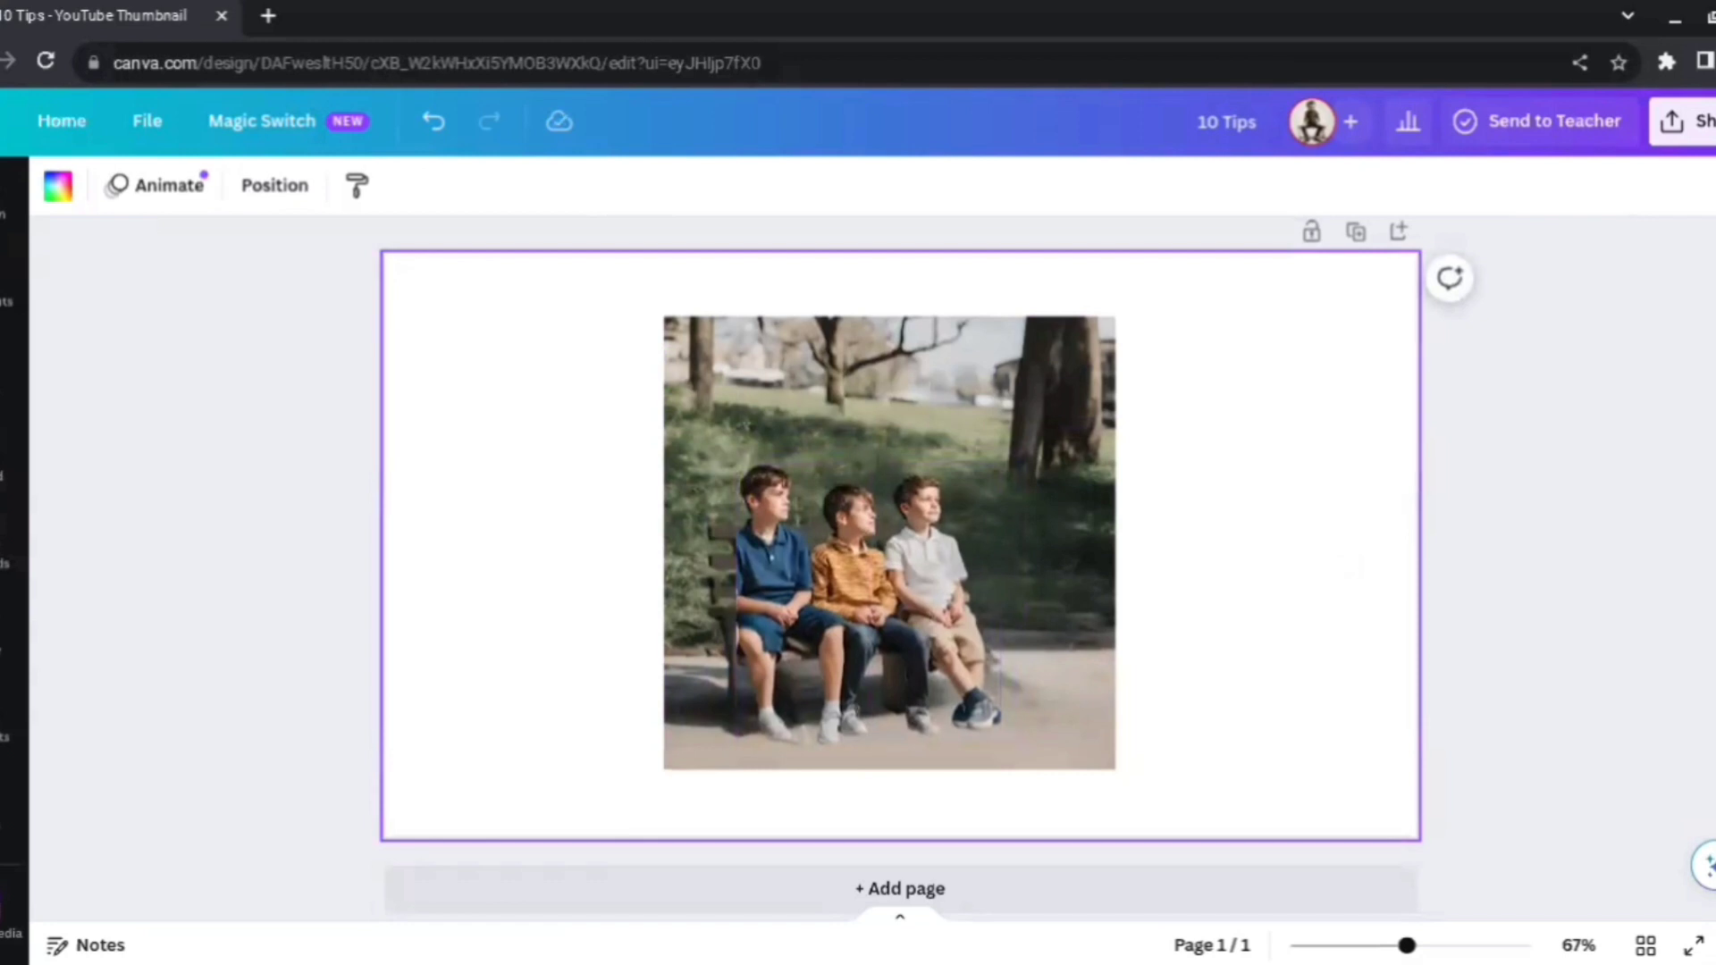
- Inspect the three-boy cutout at 90% zoom, then undo its last move and crop
left_click(978, 563)
left_click_drag(1408, 947, 1424, 945)
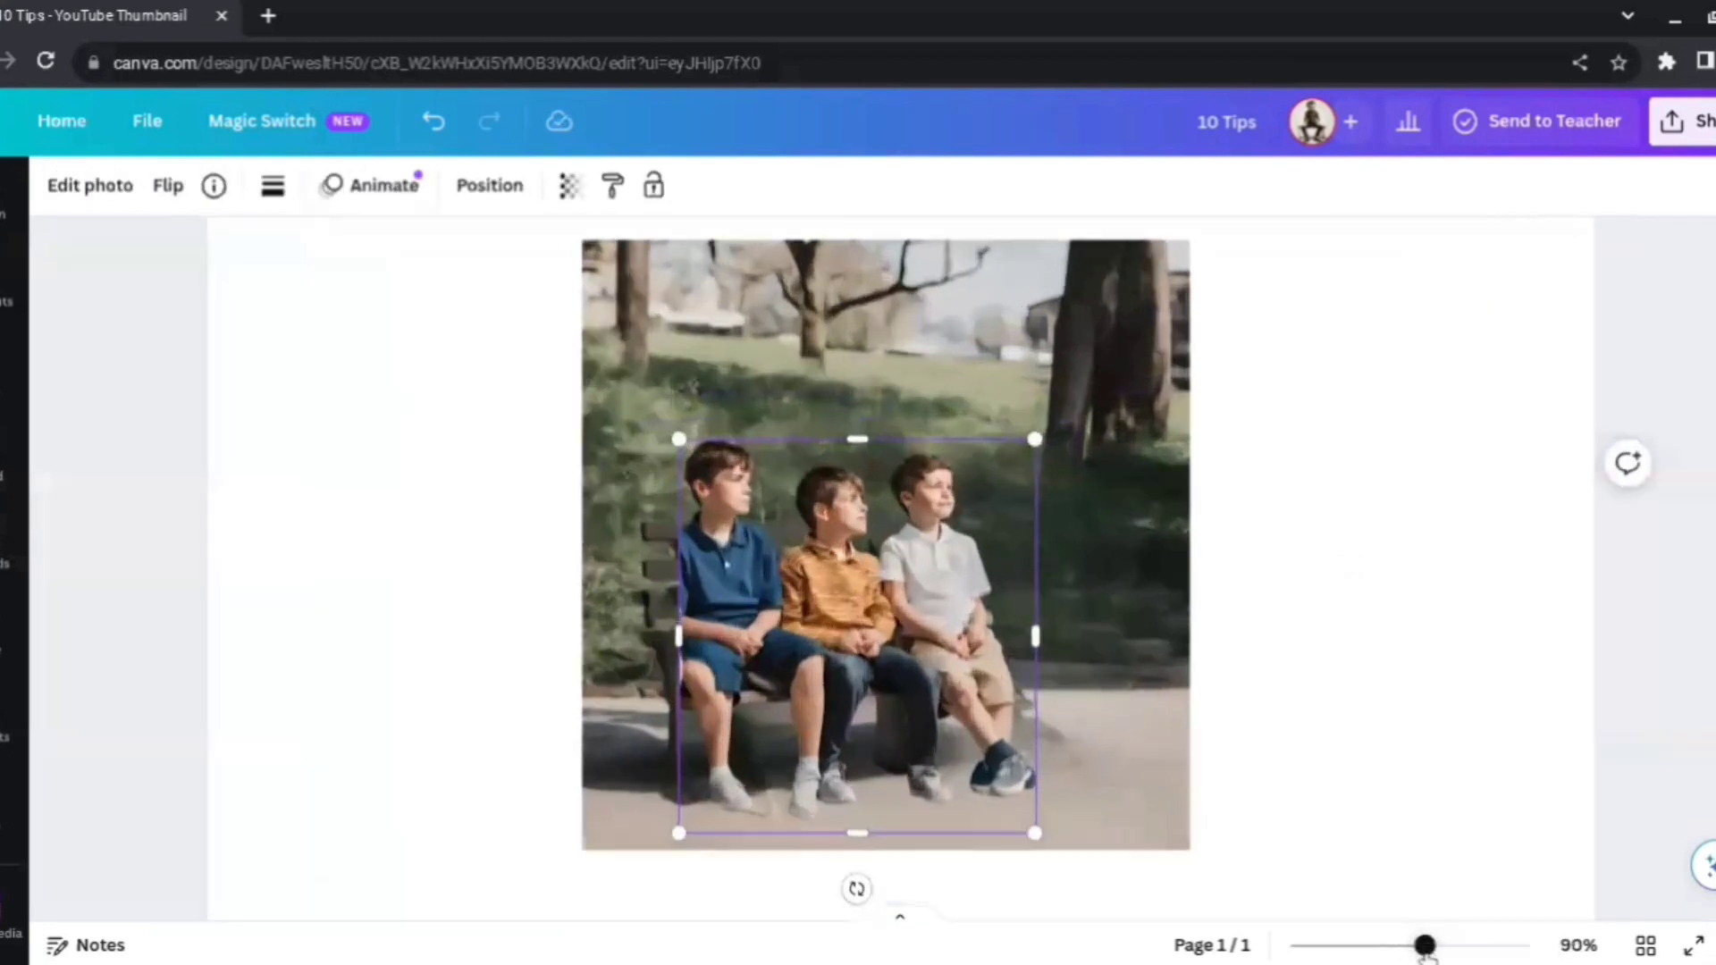
left_click(1371, 647)
left_click(981, 608)
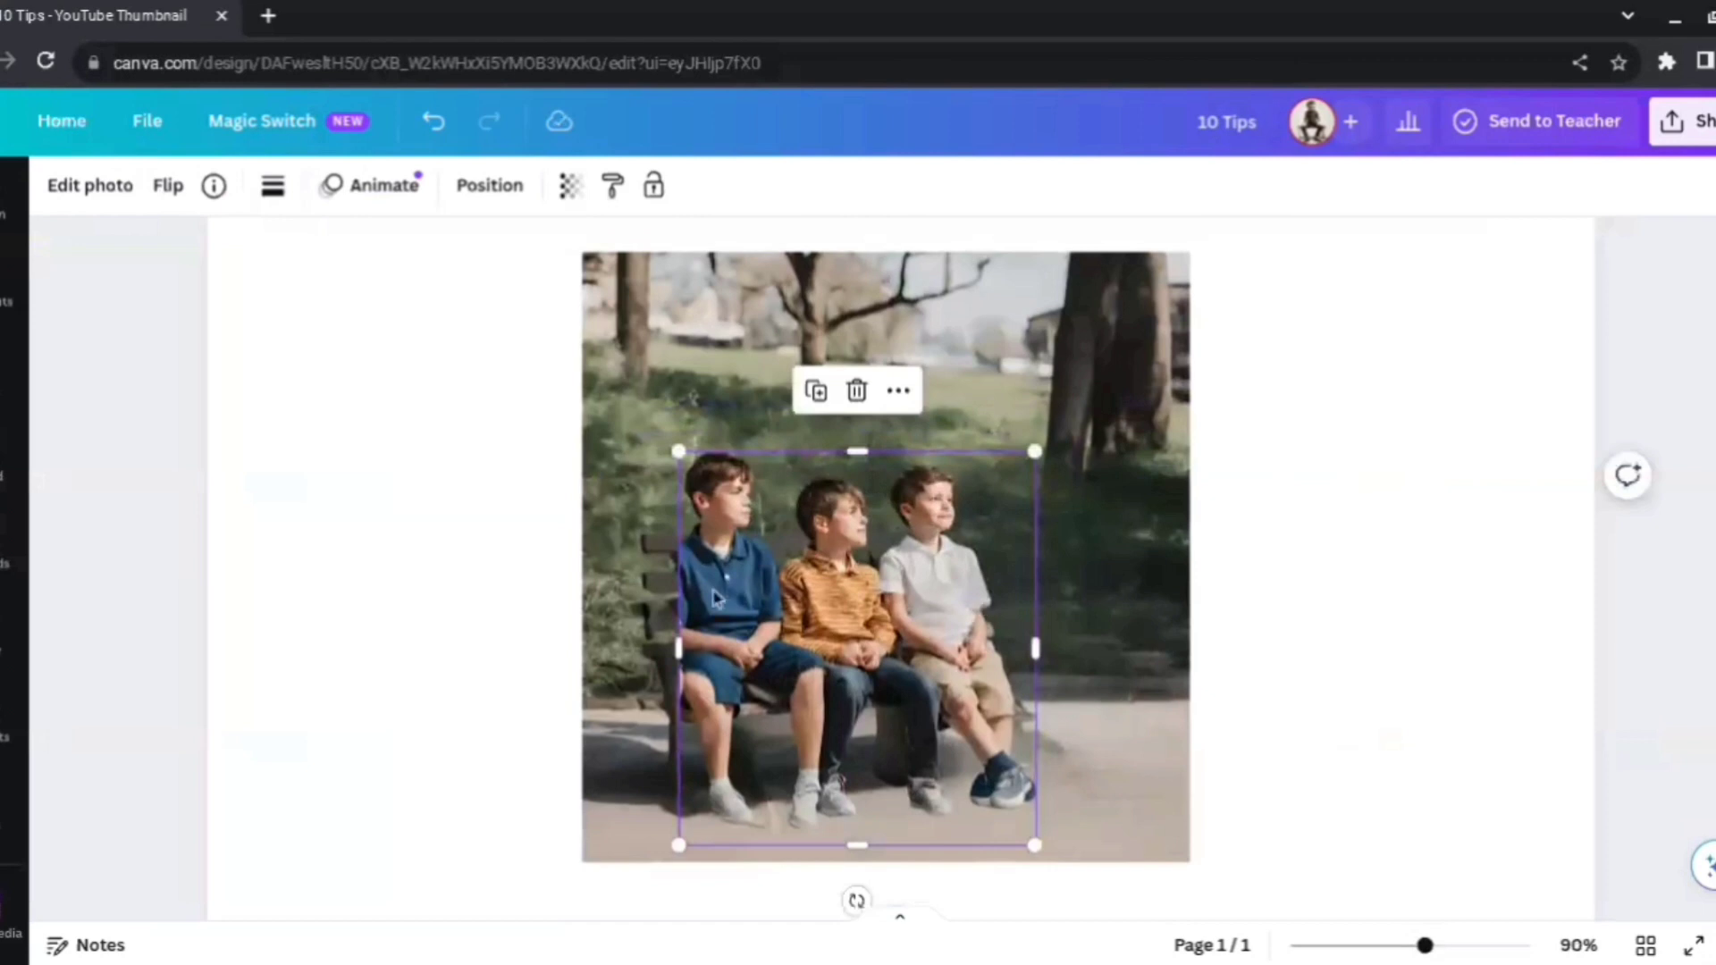
key("ctrl+z")
key("ctrl+z")
- Shrink the four-boy cutout slightly and move it back onto the bench
left_click(1121, 742)
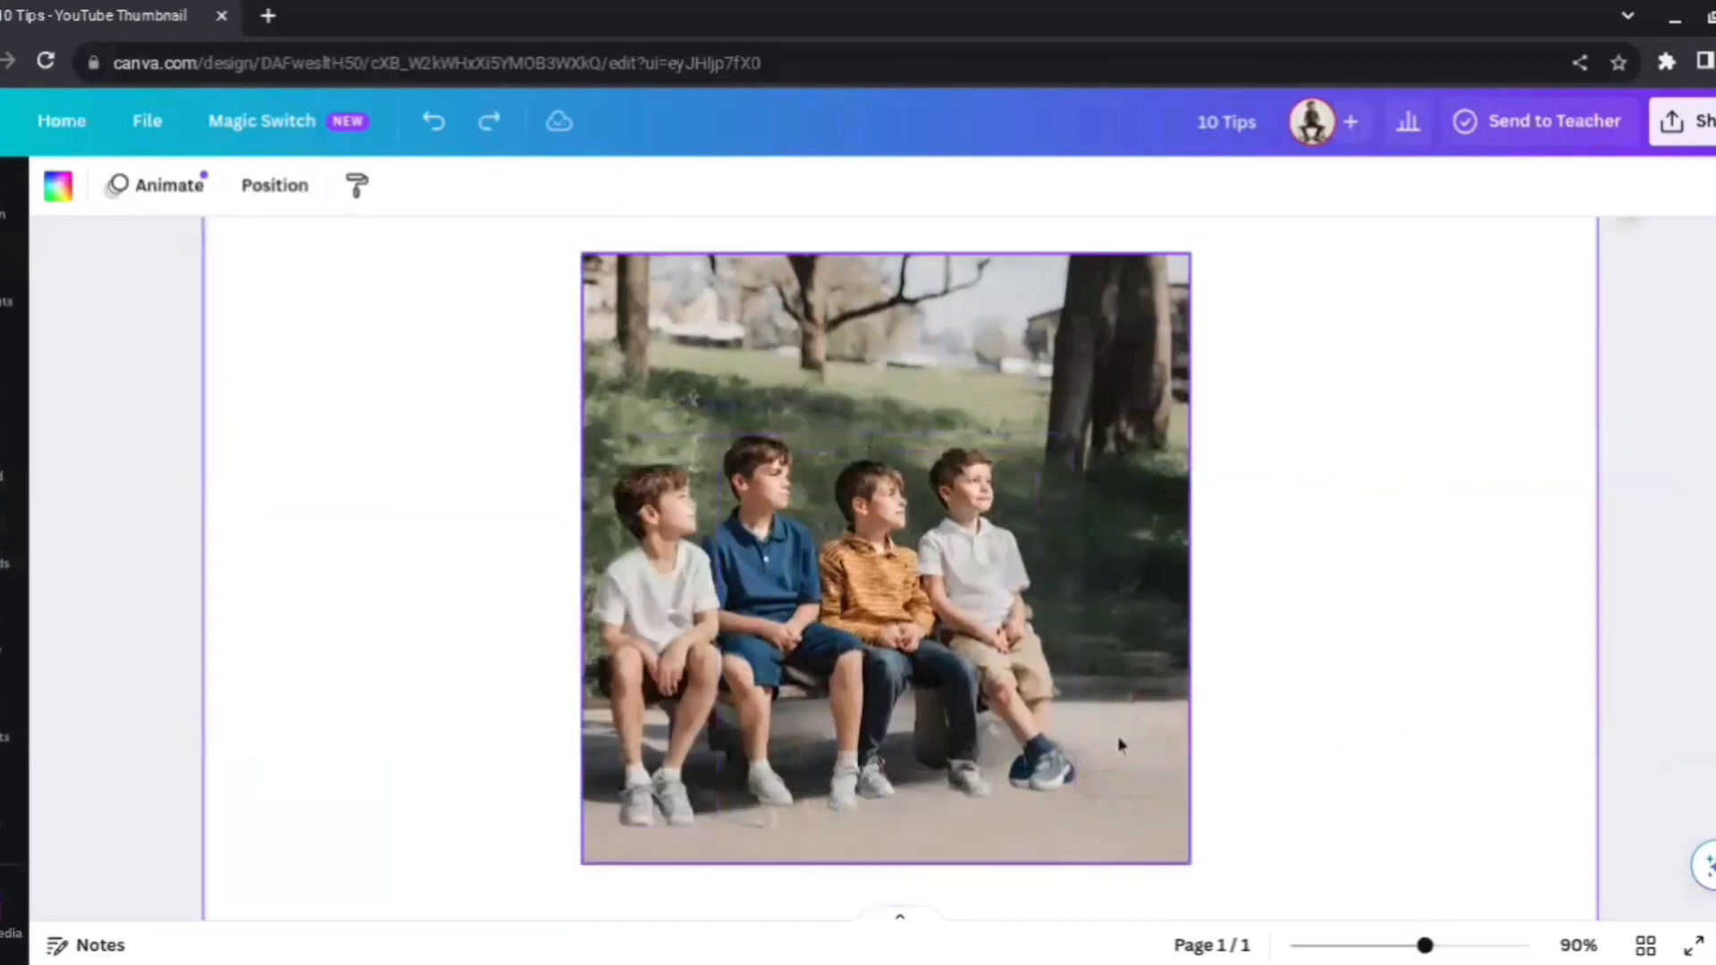
left_click(1036, 785)
left_click_drag(1073, 824, 1022, 786)
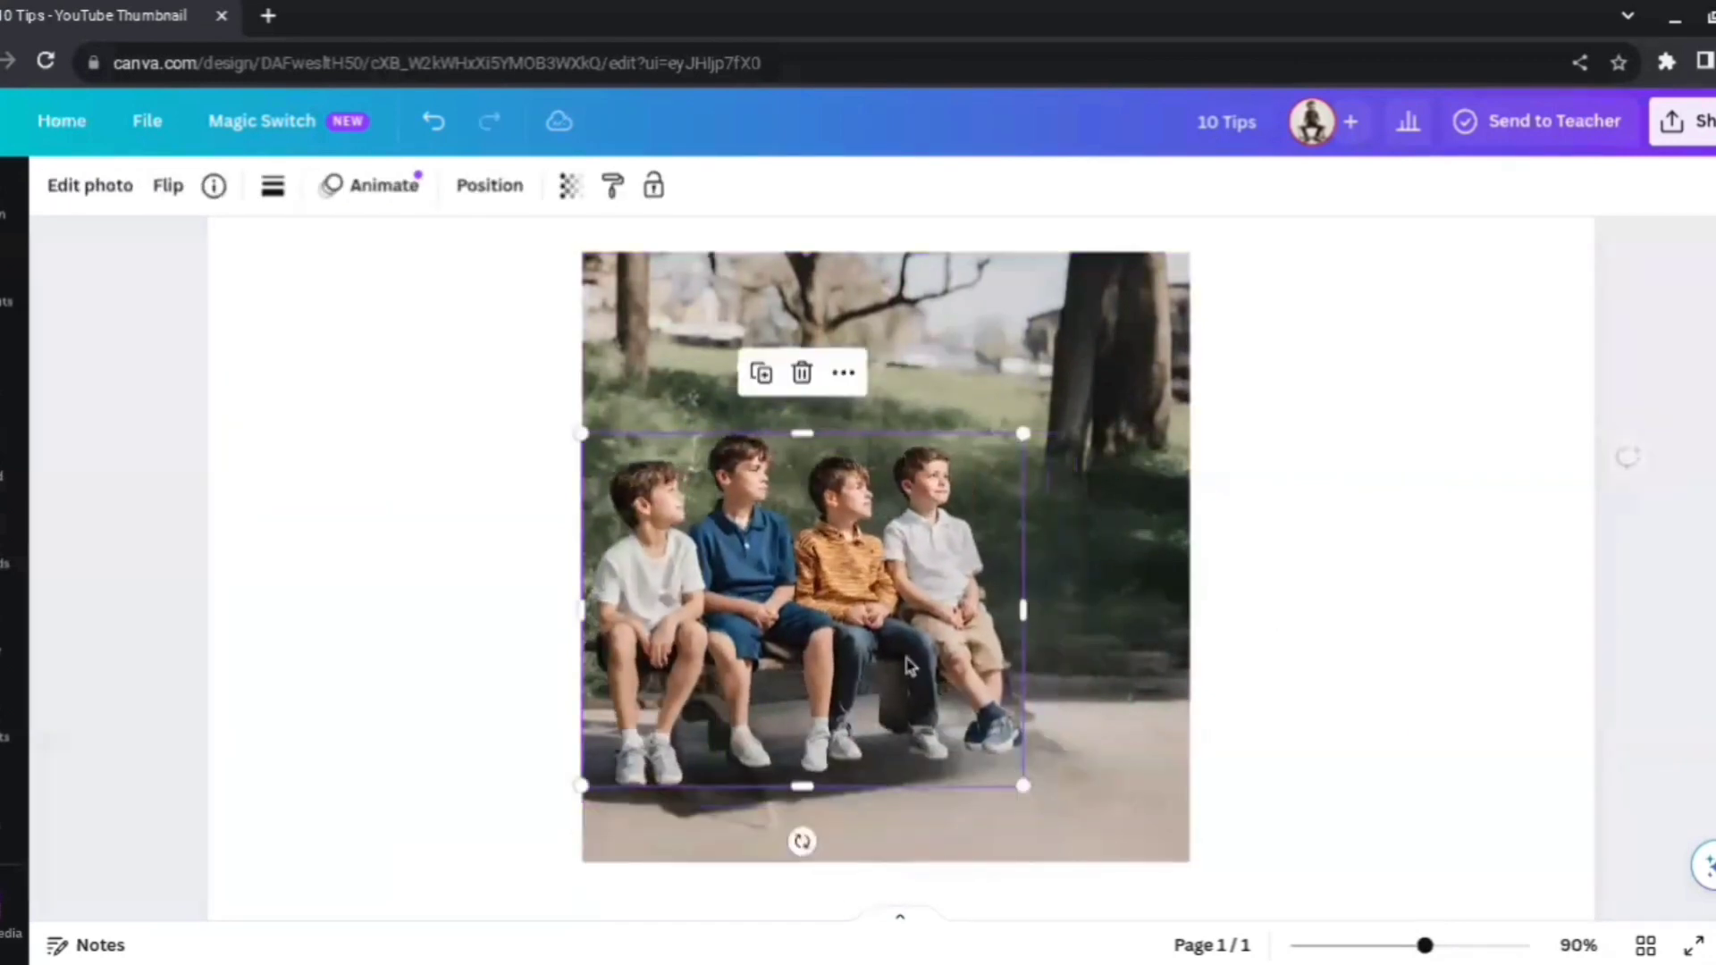
left_click_drag(911, 659, 990, 704)
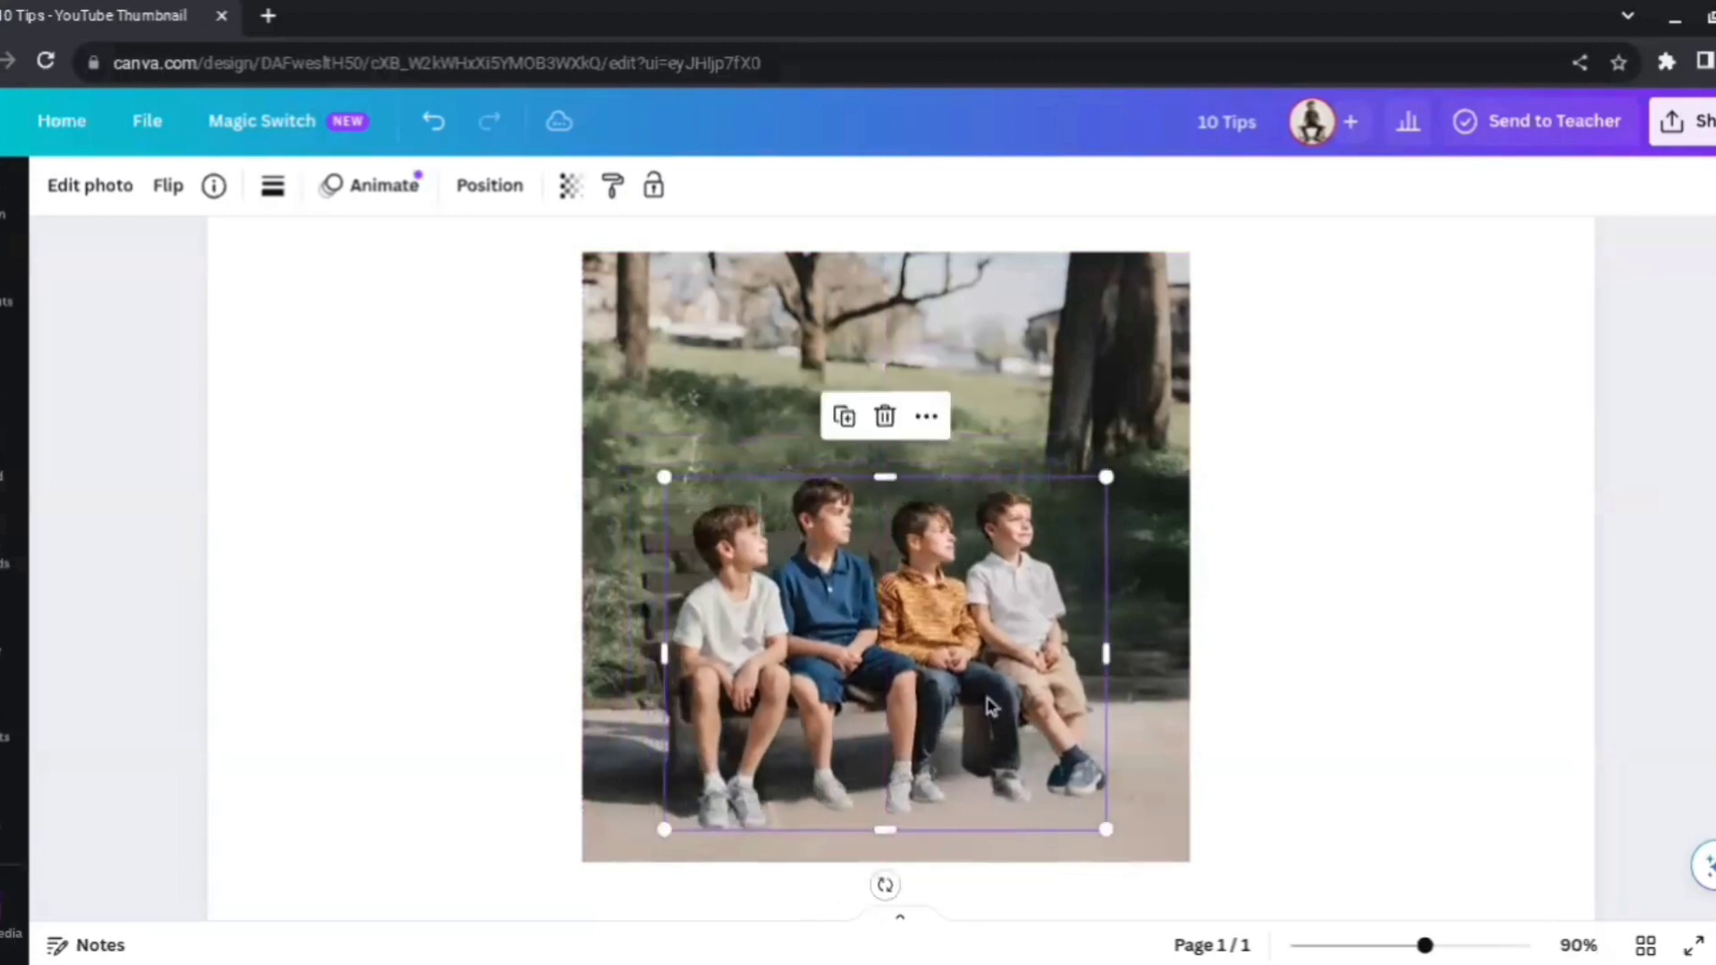
left_click(1439, 657)
- Delete the park background and the boys' cutout to clear the page
scroll(1437, 819, "up", 1)
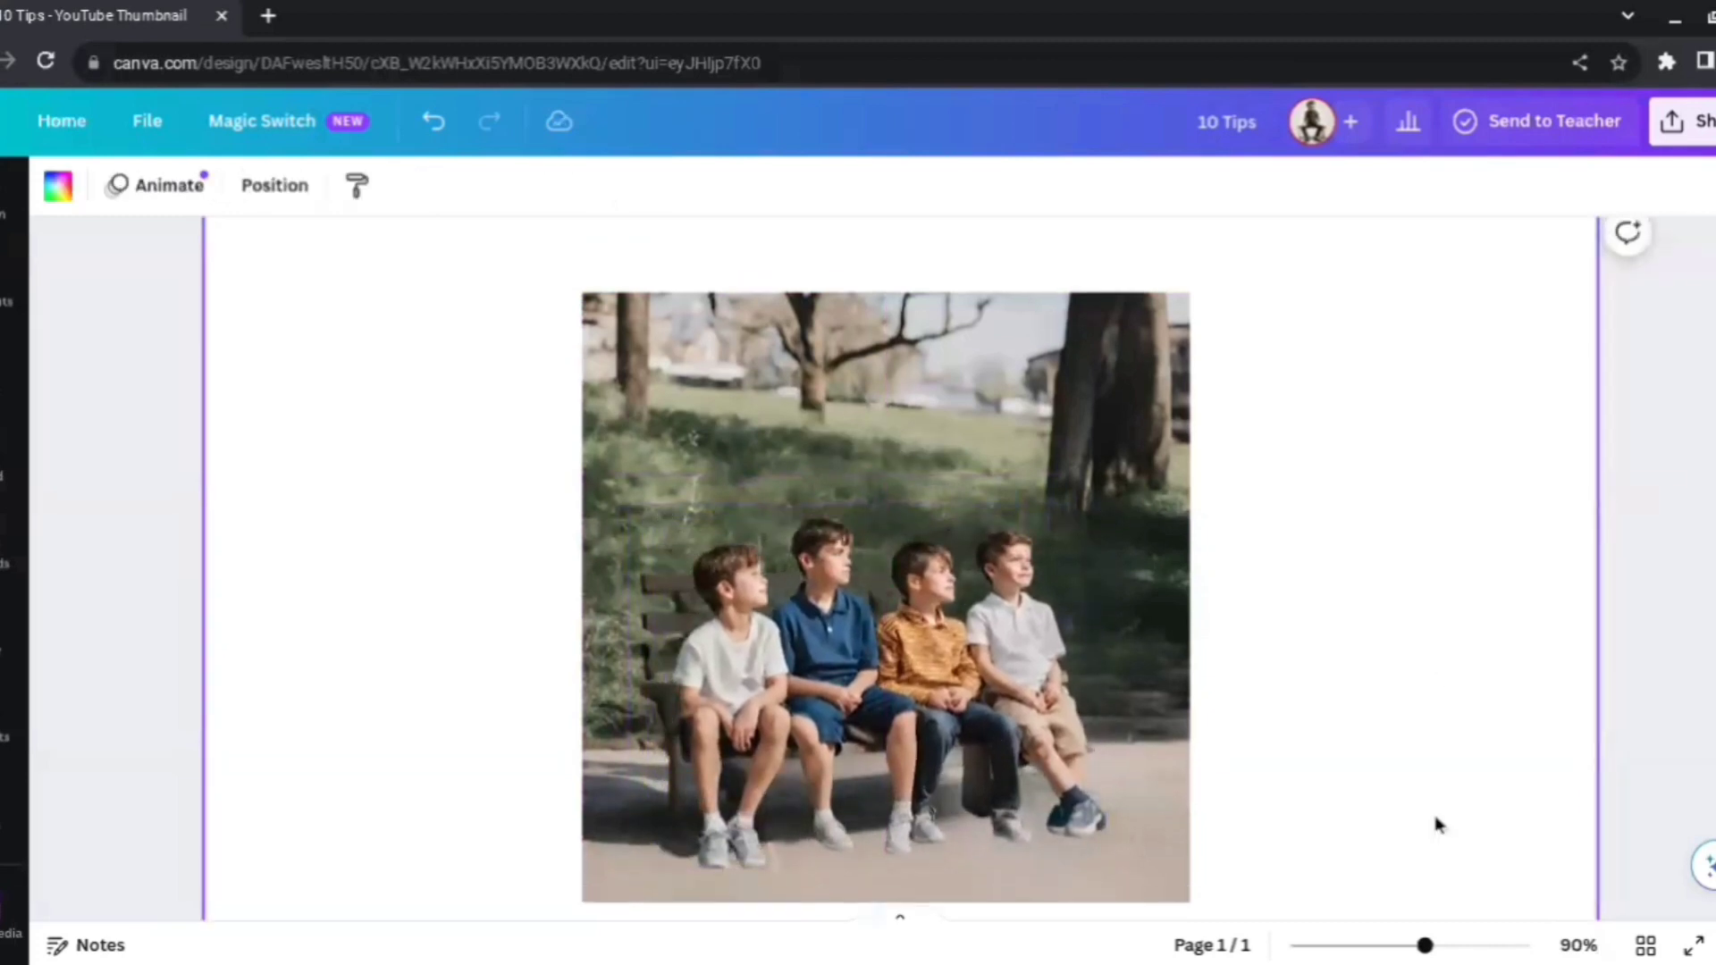
left_click(1431, 947)
left_click_drag(1430, 947, 1413, 946)
left_click(1104, 688)
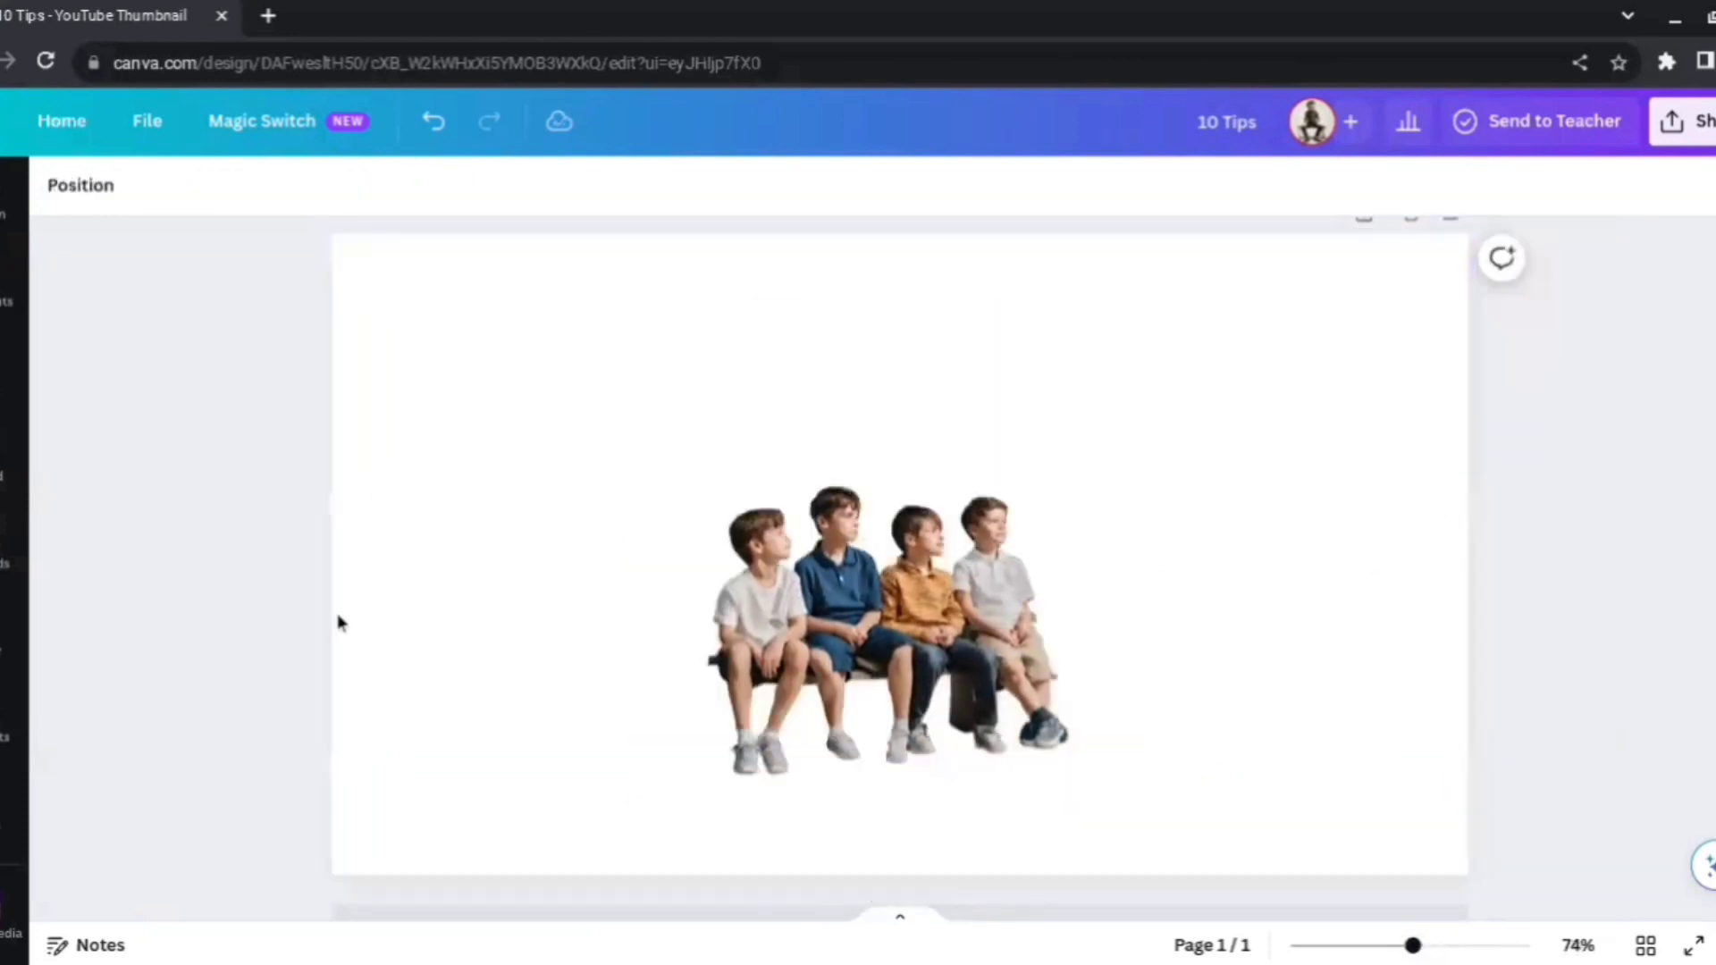
left_click(805, 572)
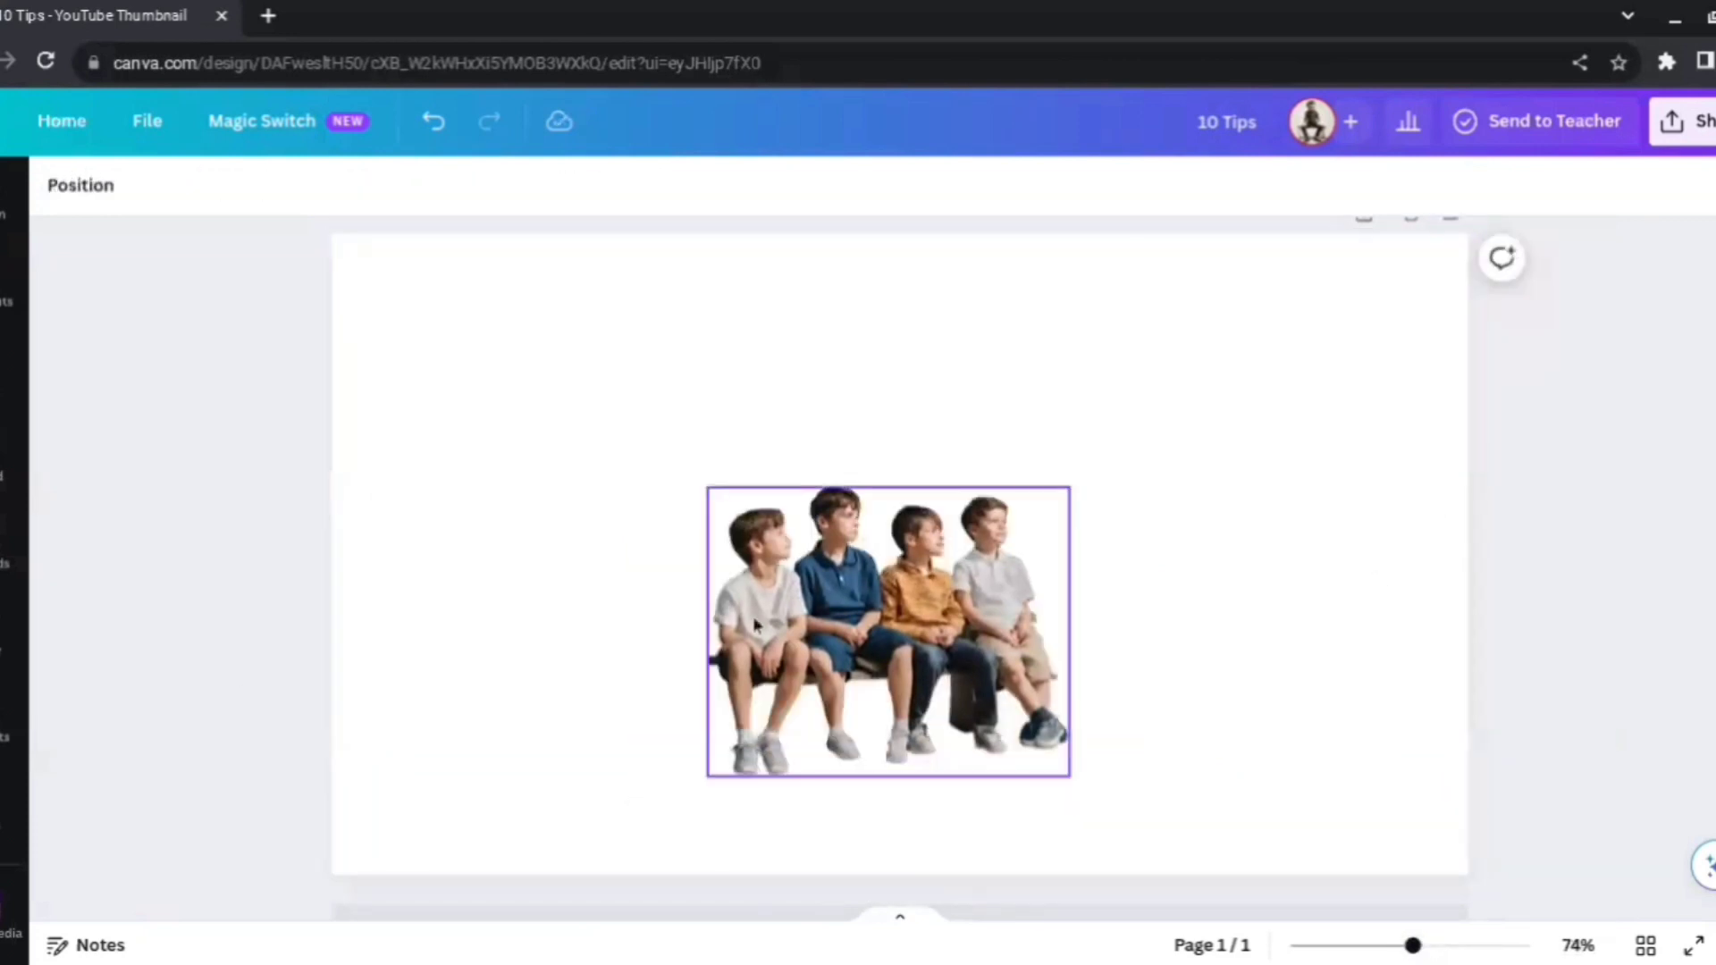
left_click(887, 426)
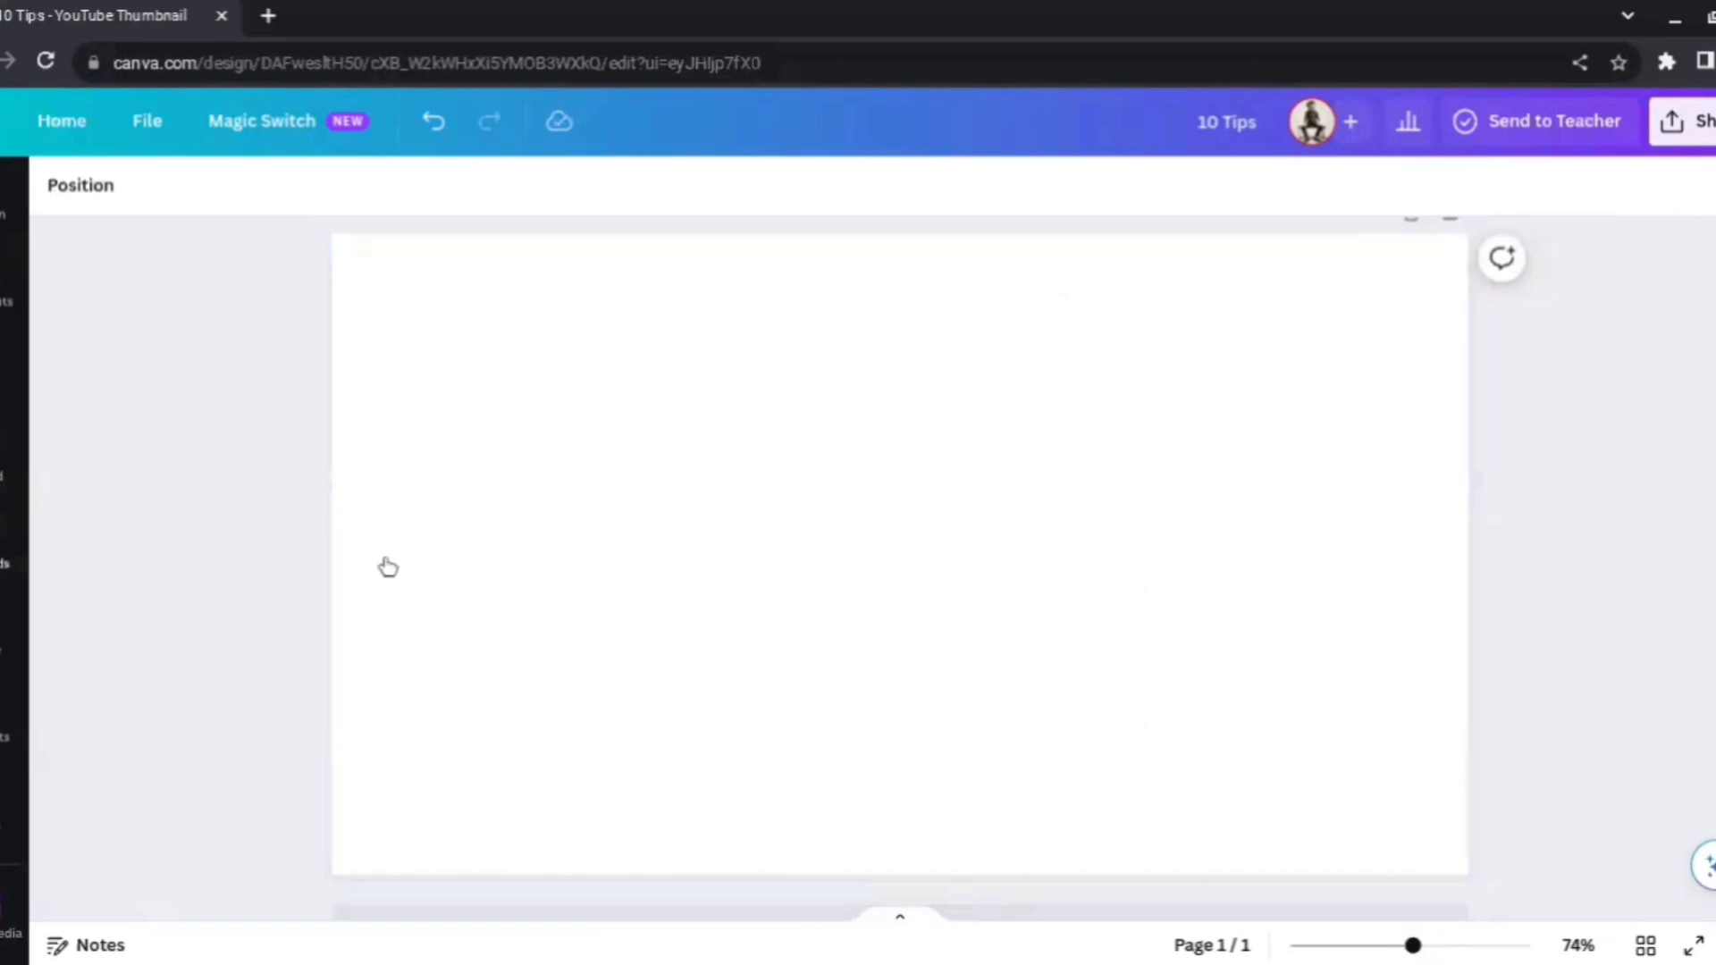
- Add the uploaded photo of the teacher in front of the chalkboard to the page
scroll(248, 657, "down", 2)
scroll(249, 657, "up", 2)
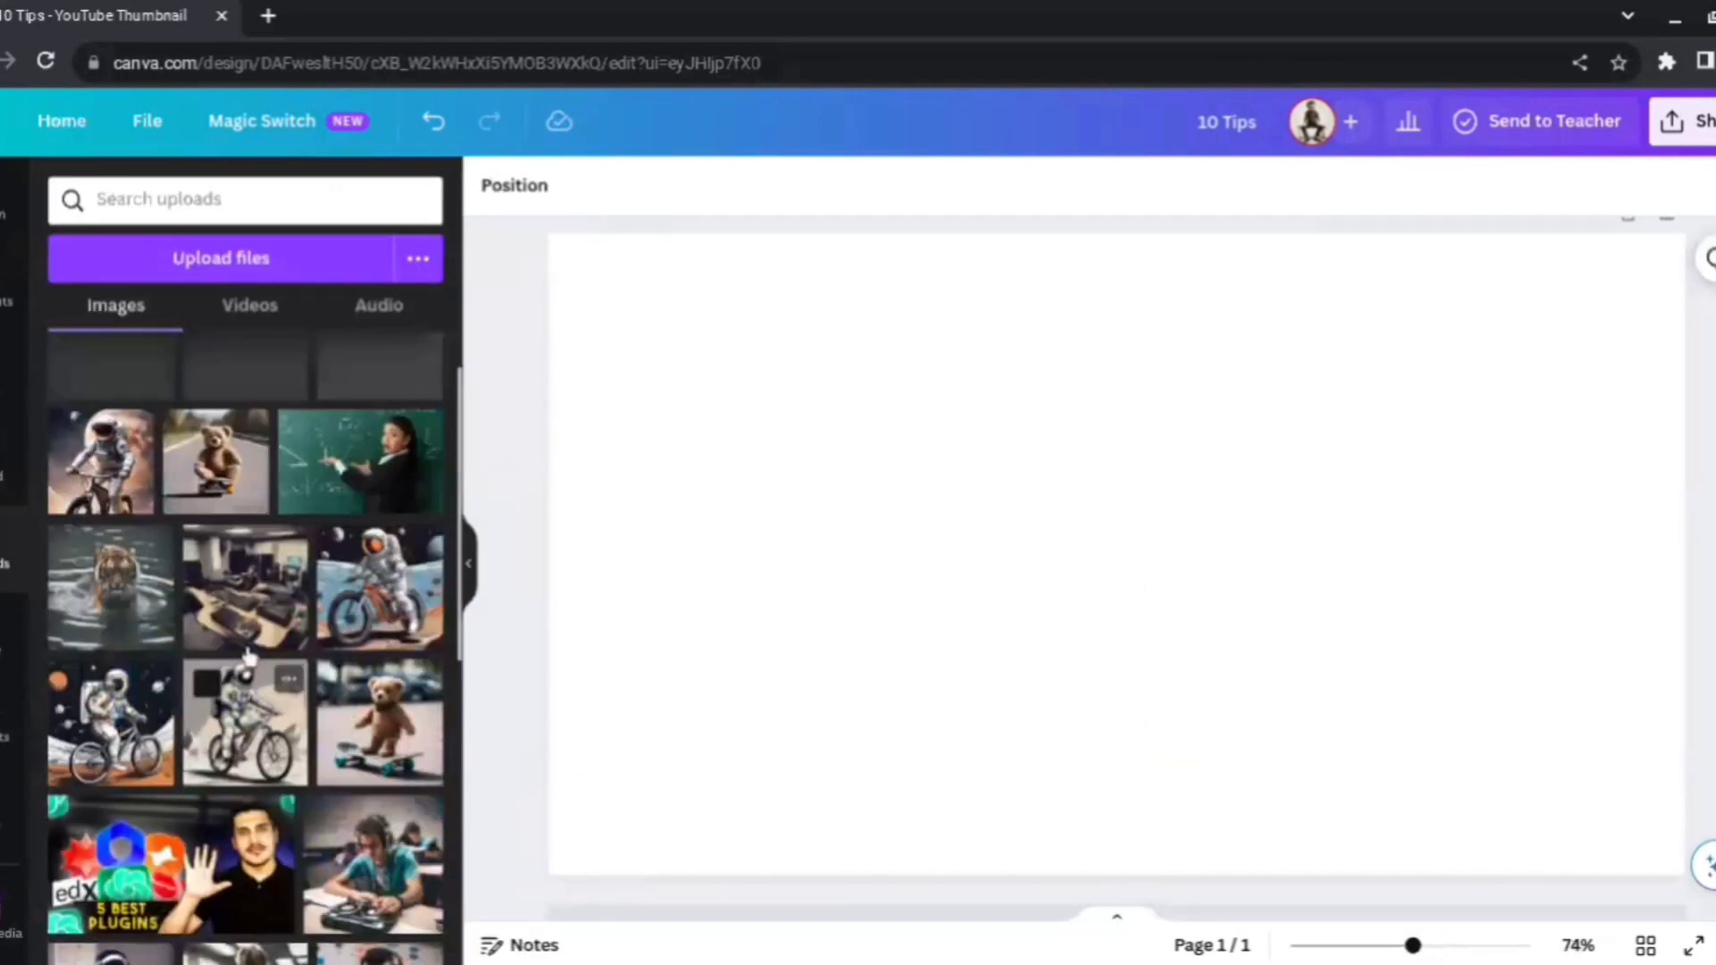
scroll(249, 657, "up", 1)
left_click(389, 545)
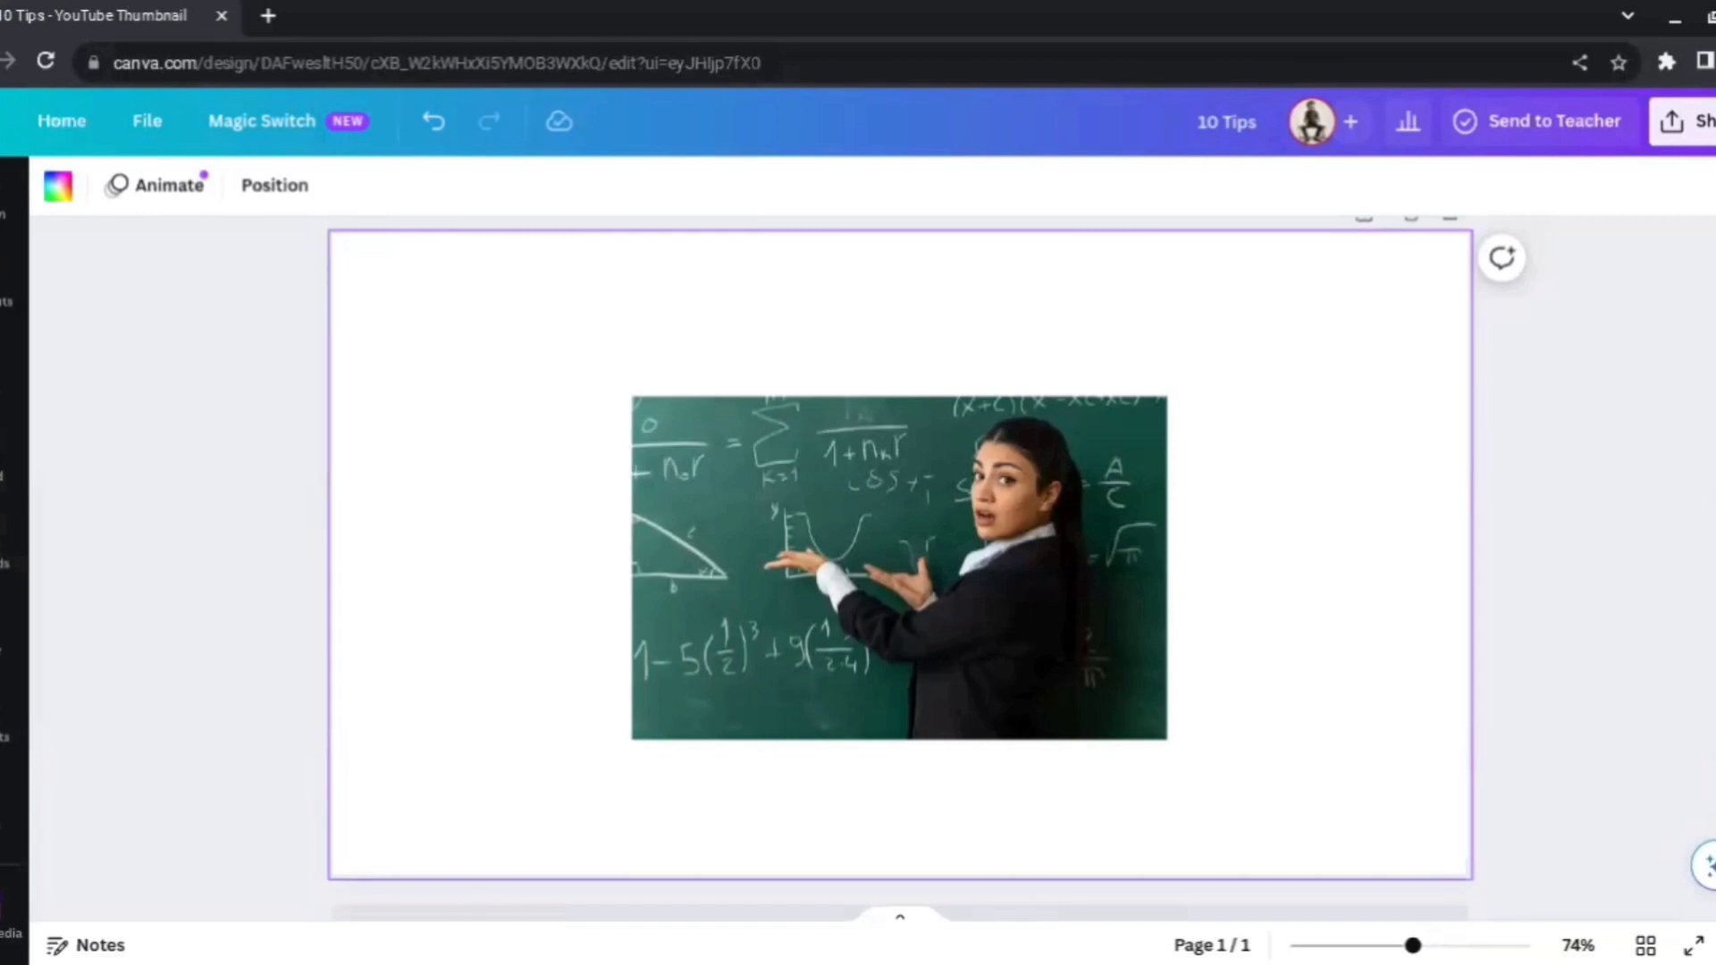
left_click(1005, 536)
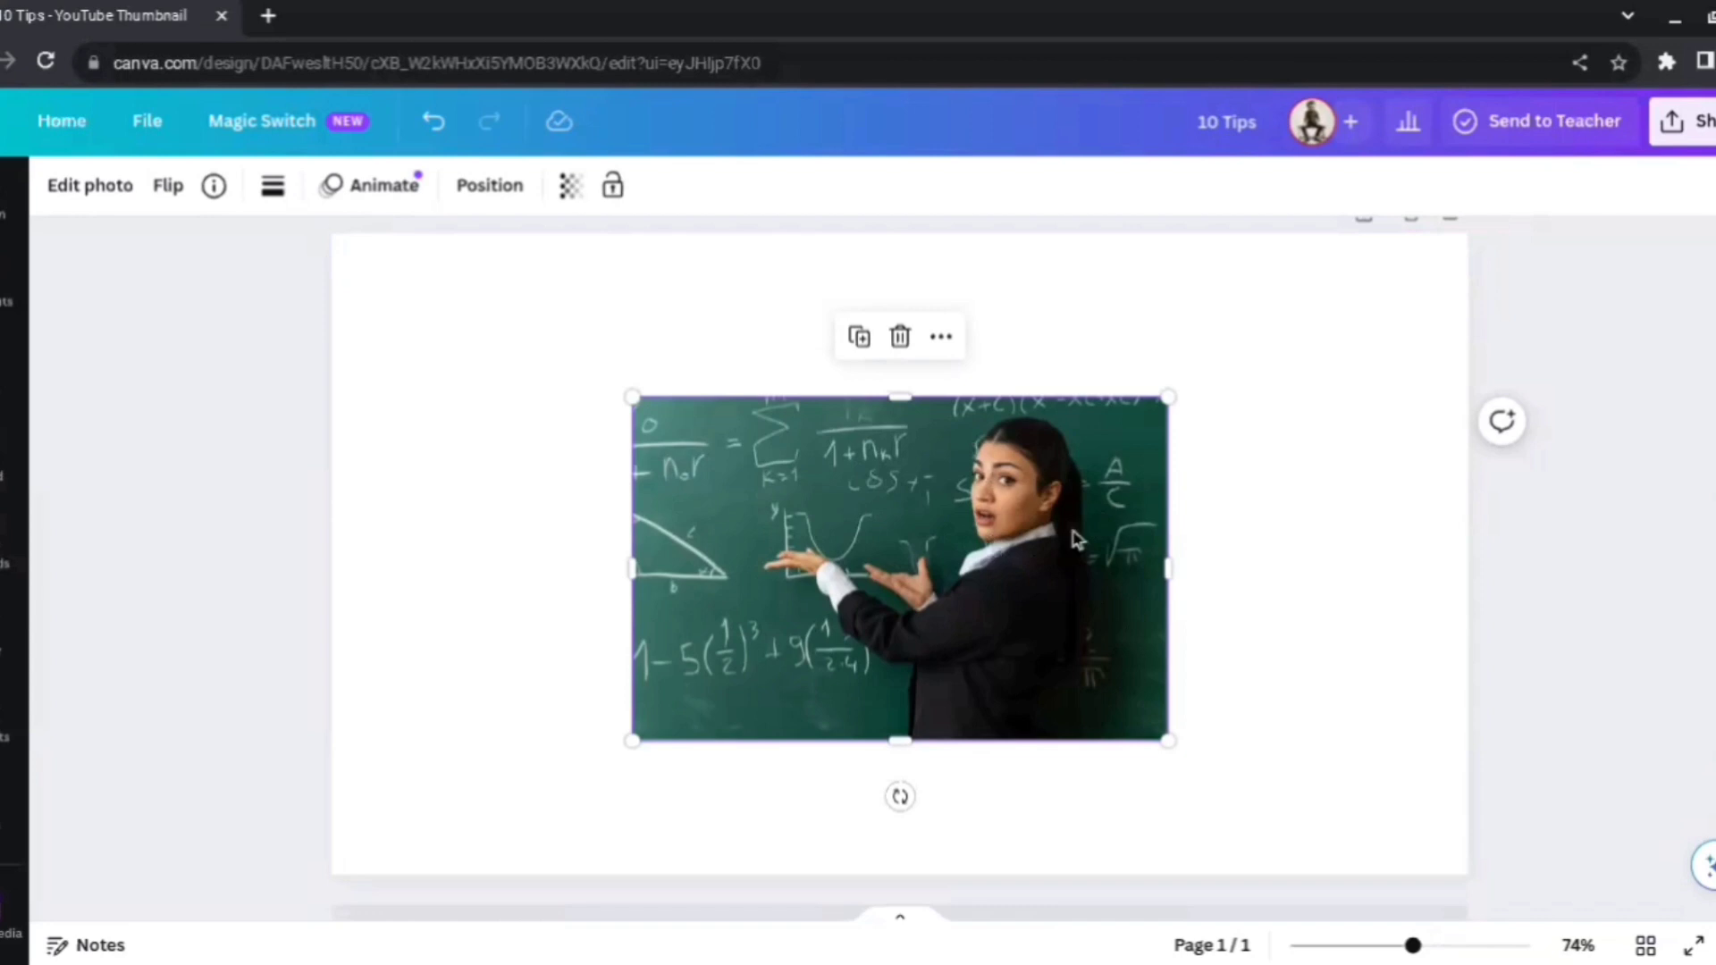
- Apply Magic Grab to the chalkboard photo to separate the teacher from the background
left_click(1286, 465)
left_click(972, 438)
left_click(94, 187)
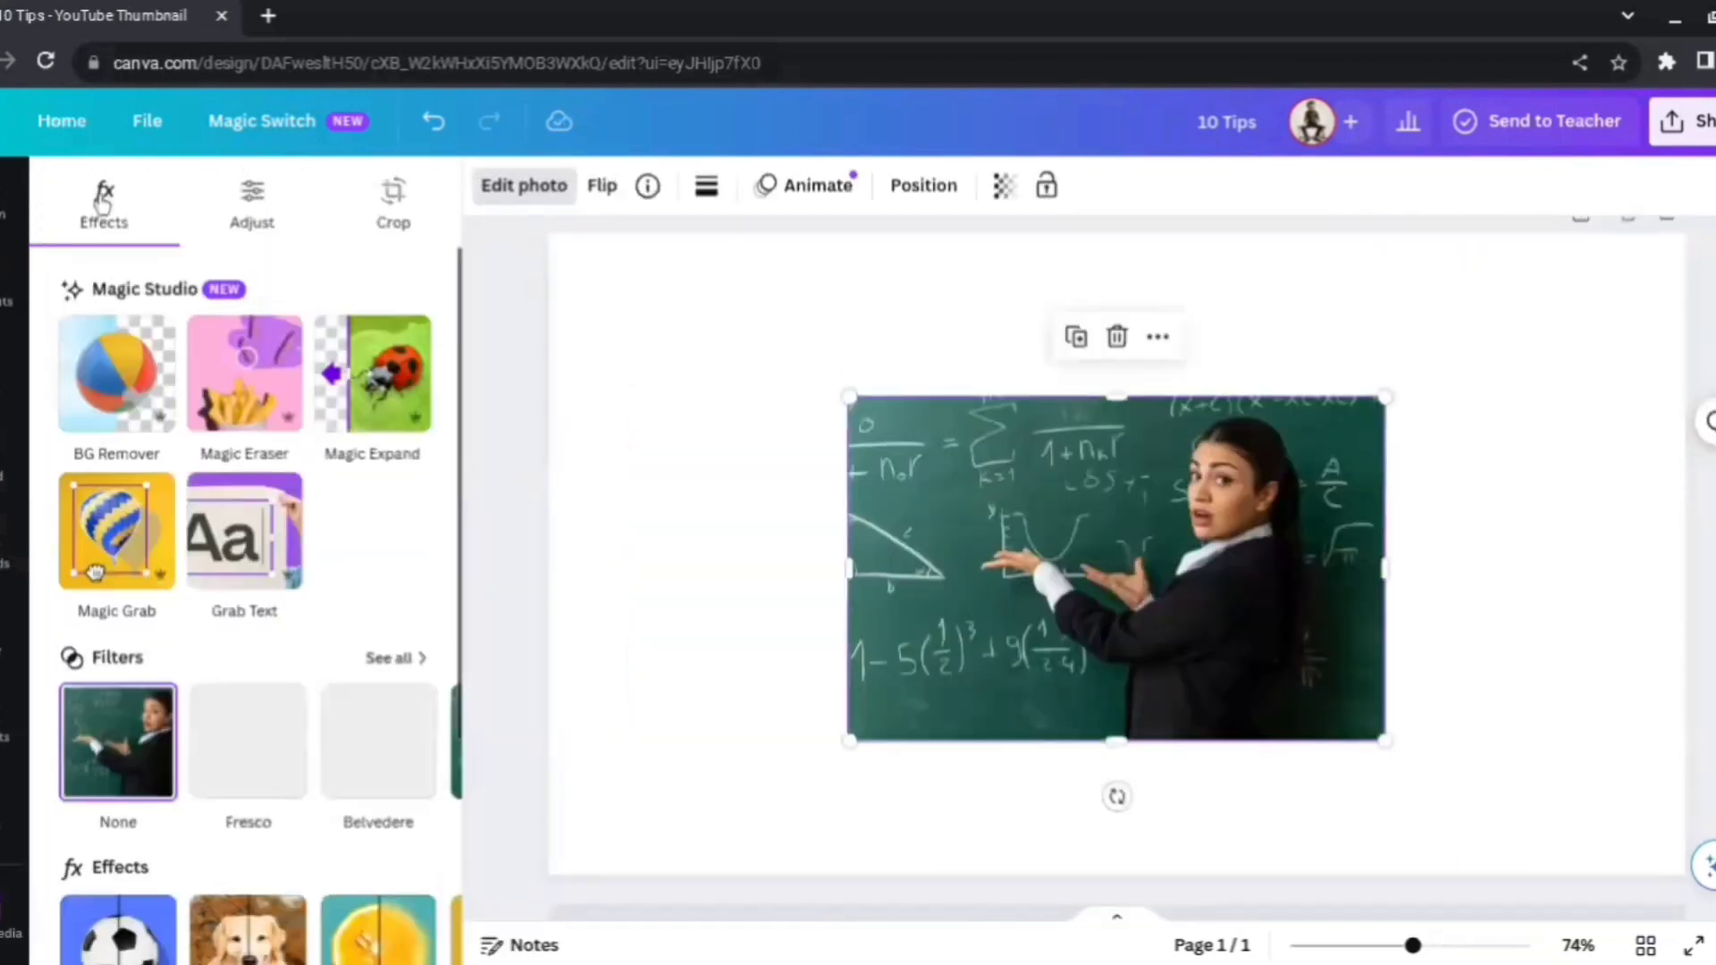
left_click(122, 554)
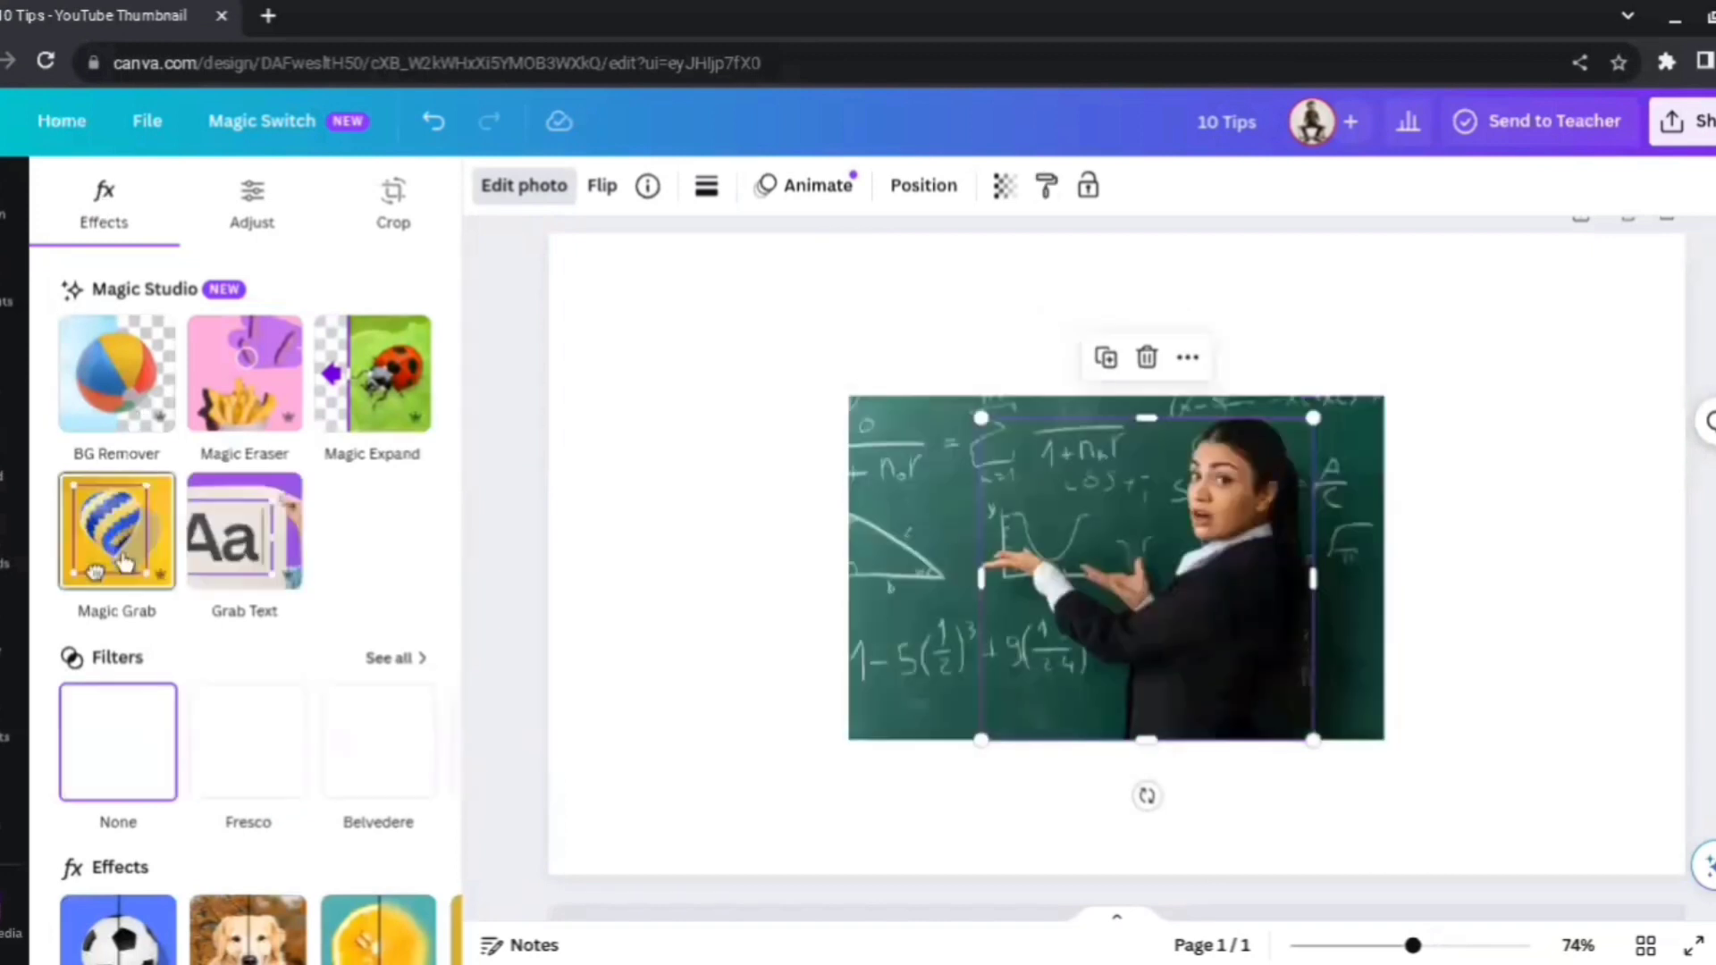
left_click(715, 508)
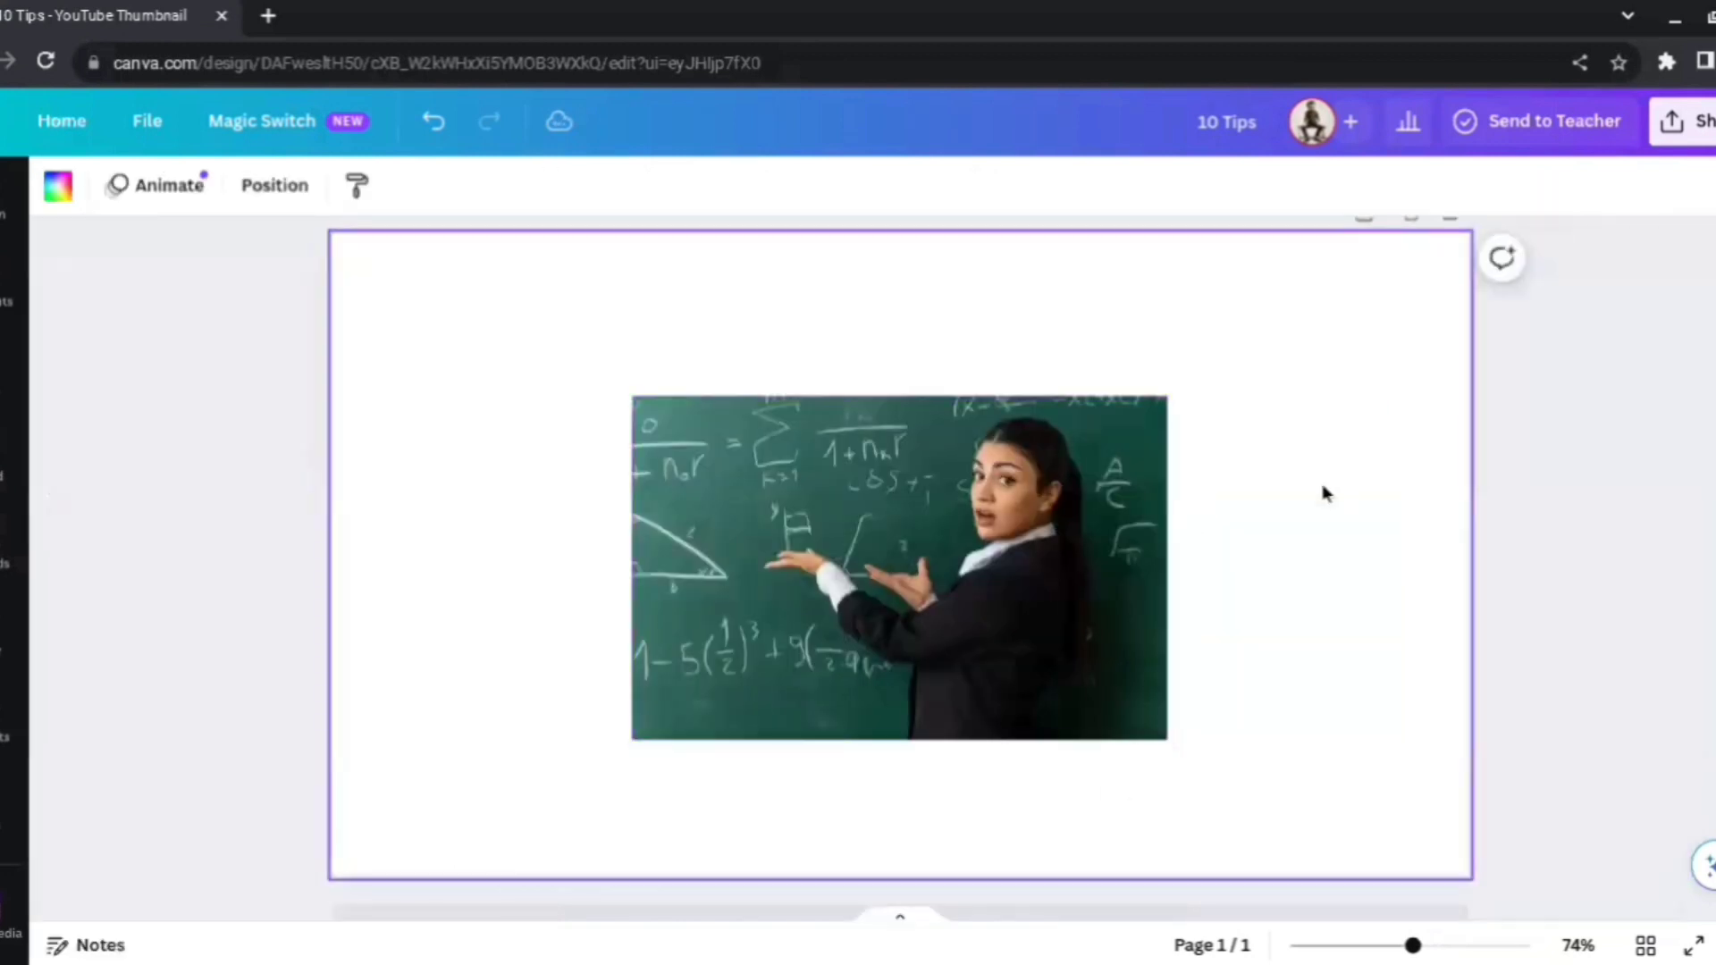
- Shrink the teacher cutout and place it in the lower-right corner of the chalkboard
left_click(988, 491)
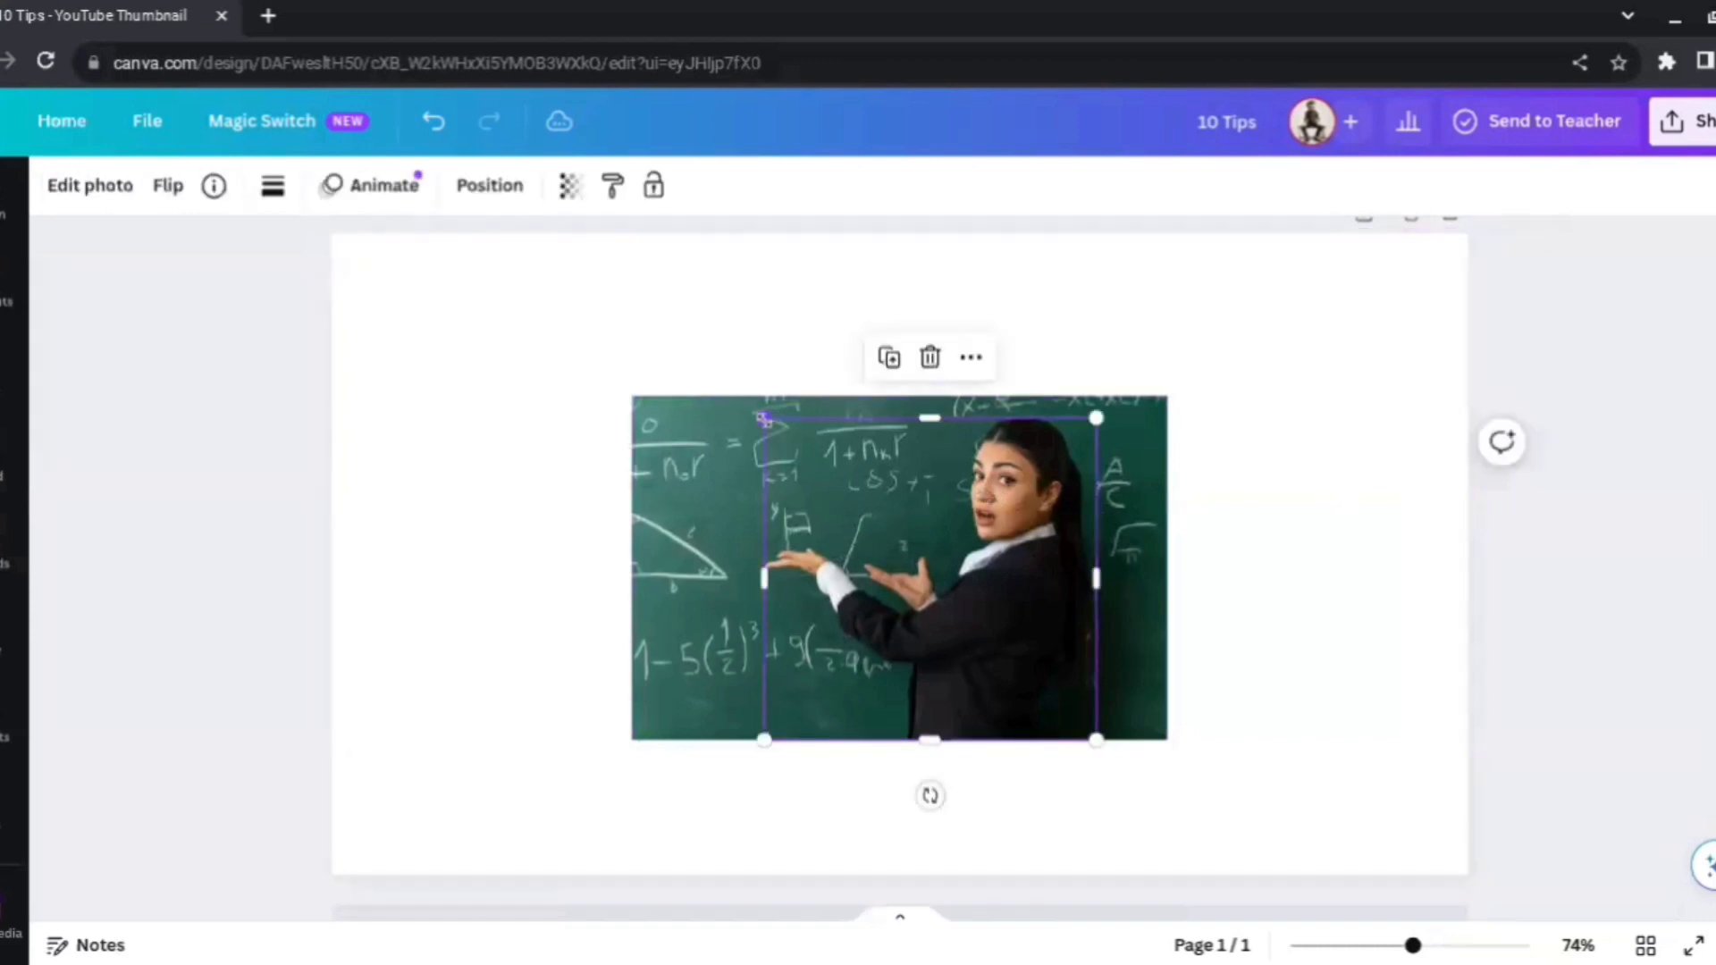
mouse_move(764, 418)
left_mouse_down()
mouse_move(843, 474)
mouse_move(966, 613)
mouse_move(767, 420)
left_mouse_up()
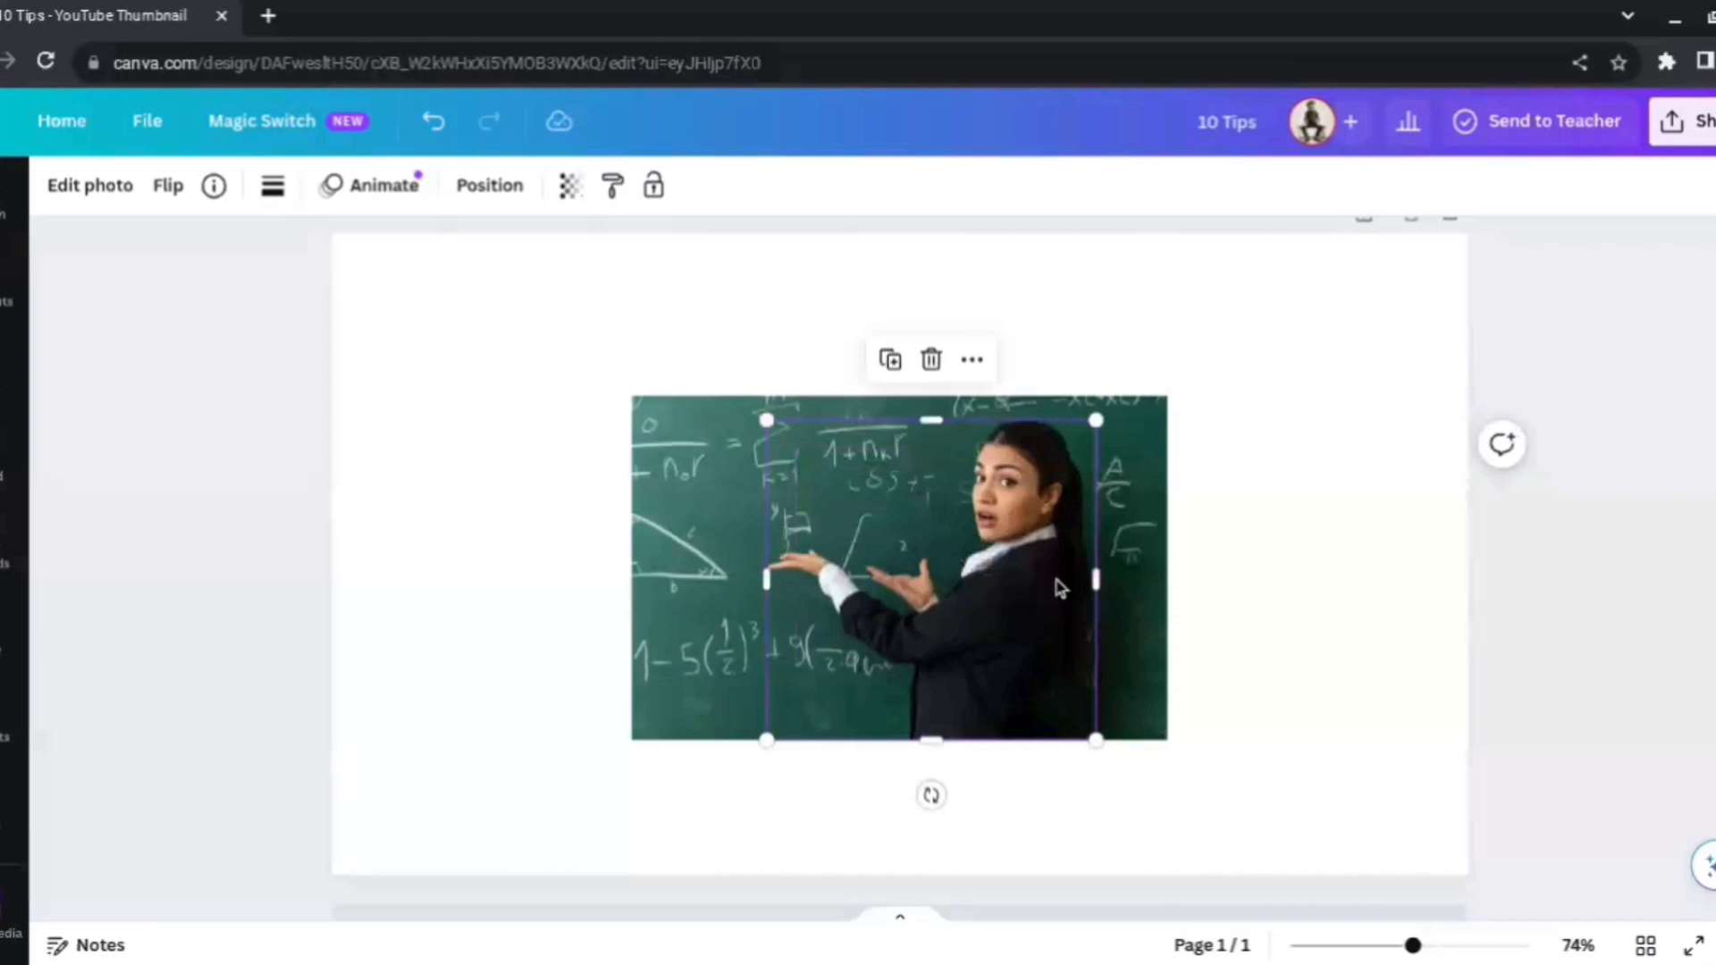
left_click_drag(1059, 588, 1133, 579)
mouse_move(1002, 408)
left_mouse_down()
mouse_move(1003, 579)
mouse_move(1004, 396)
left_mouse_up()
left_click_drag(835, 396, 964, 528)
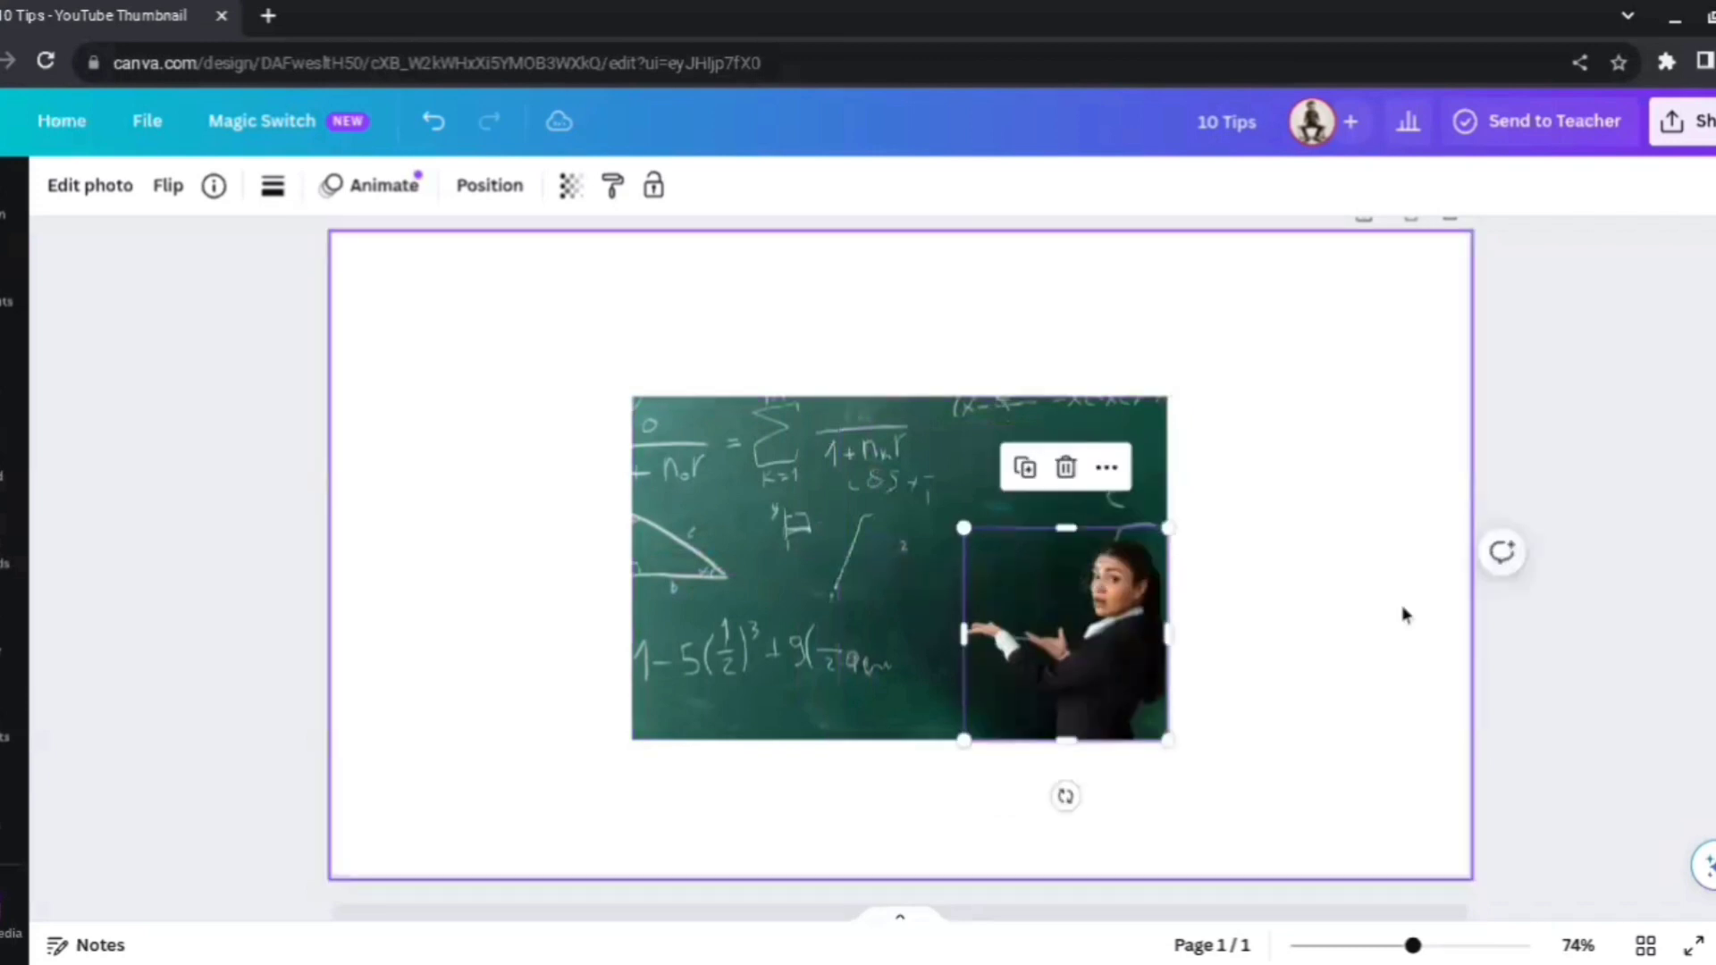
left_click(1403, 615)
- Delete the teacher cutout, leaving only the chalkboard background on the page
left_click(1144, 615)
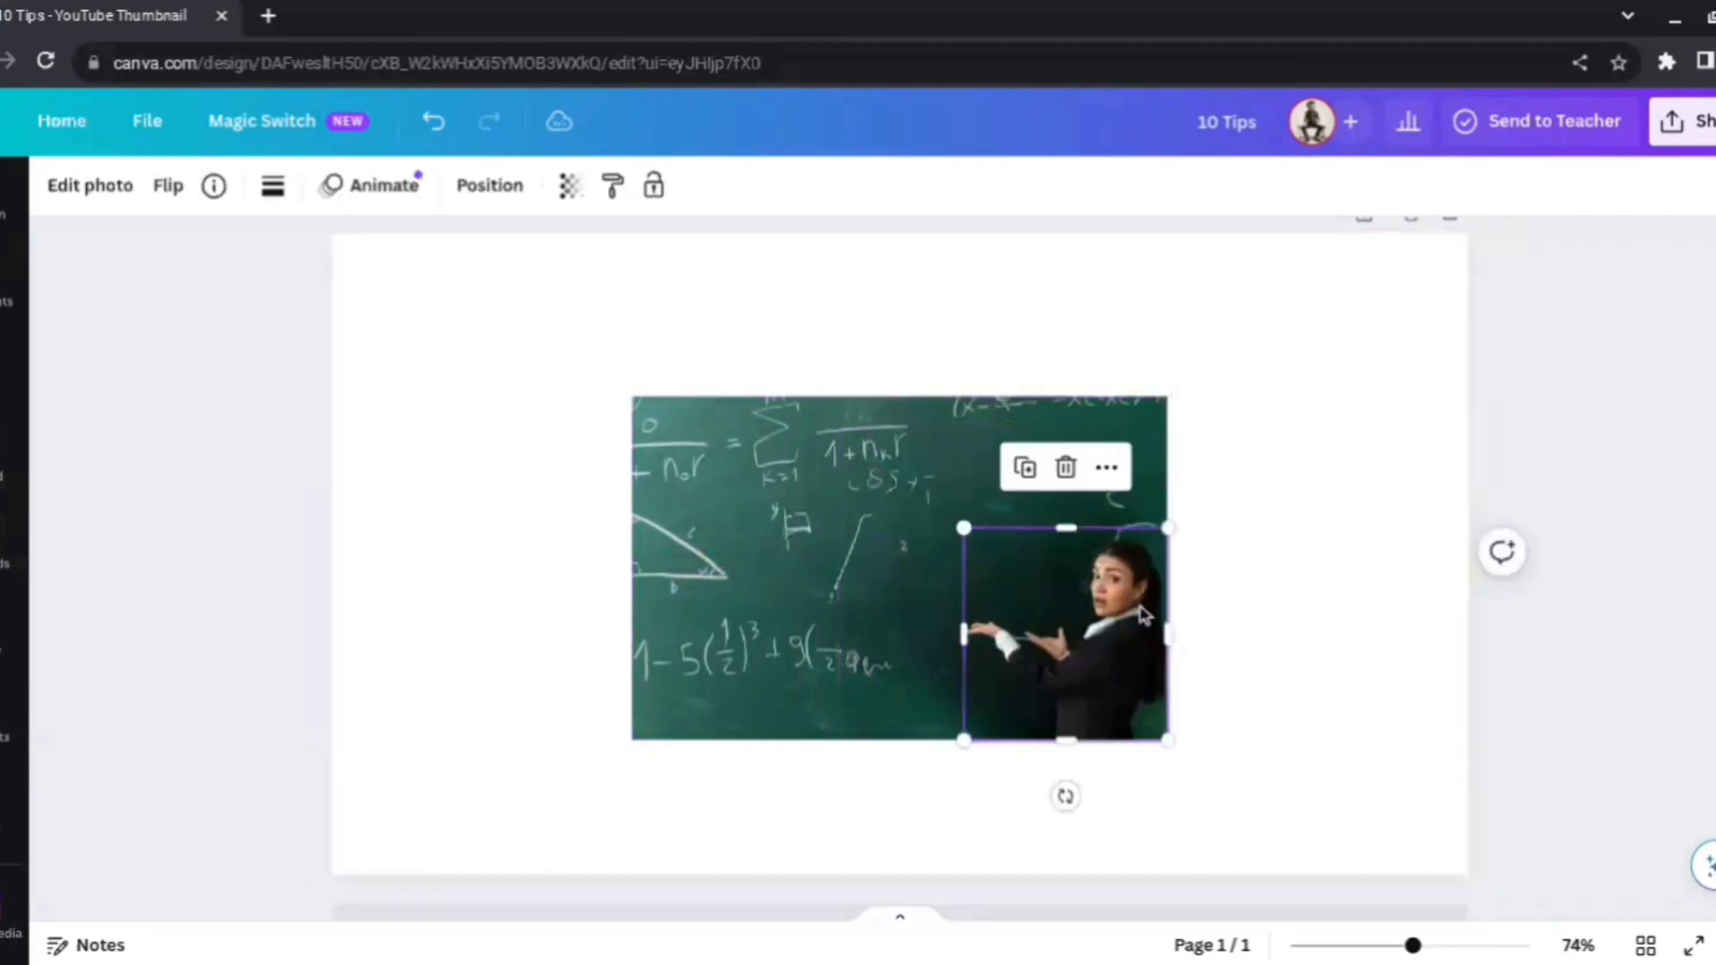
left_click(1065, 480)
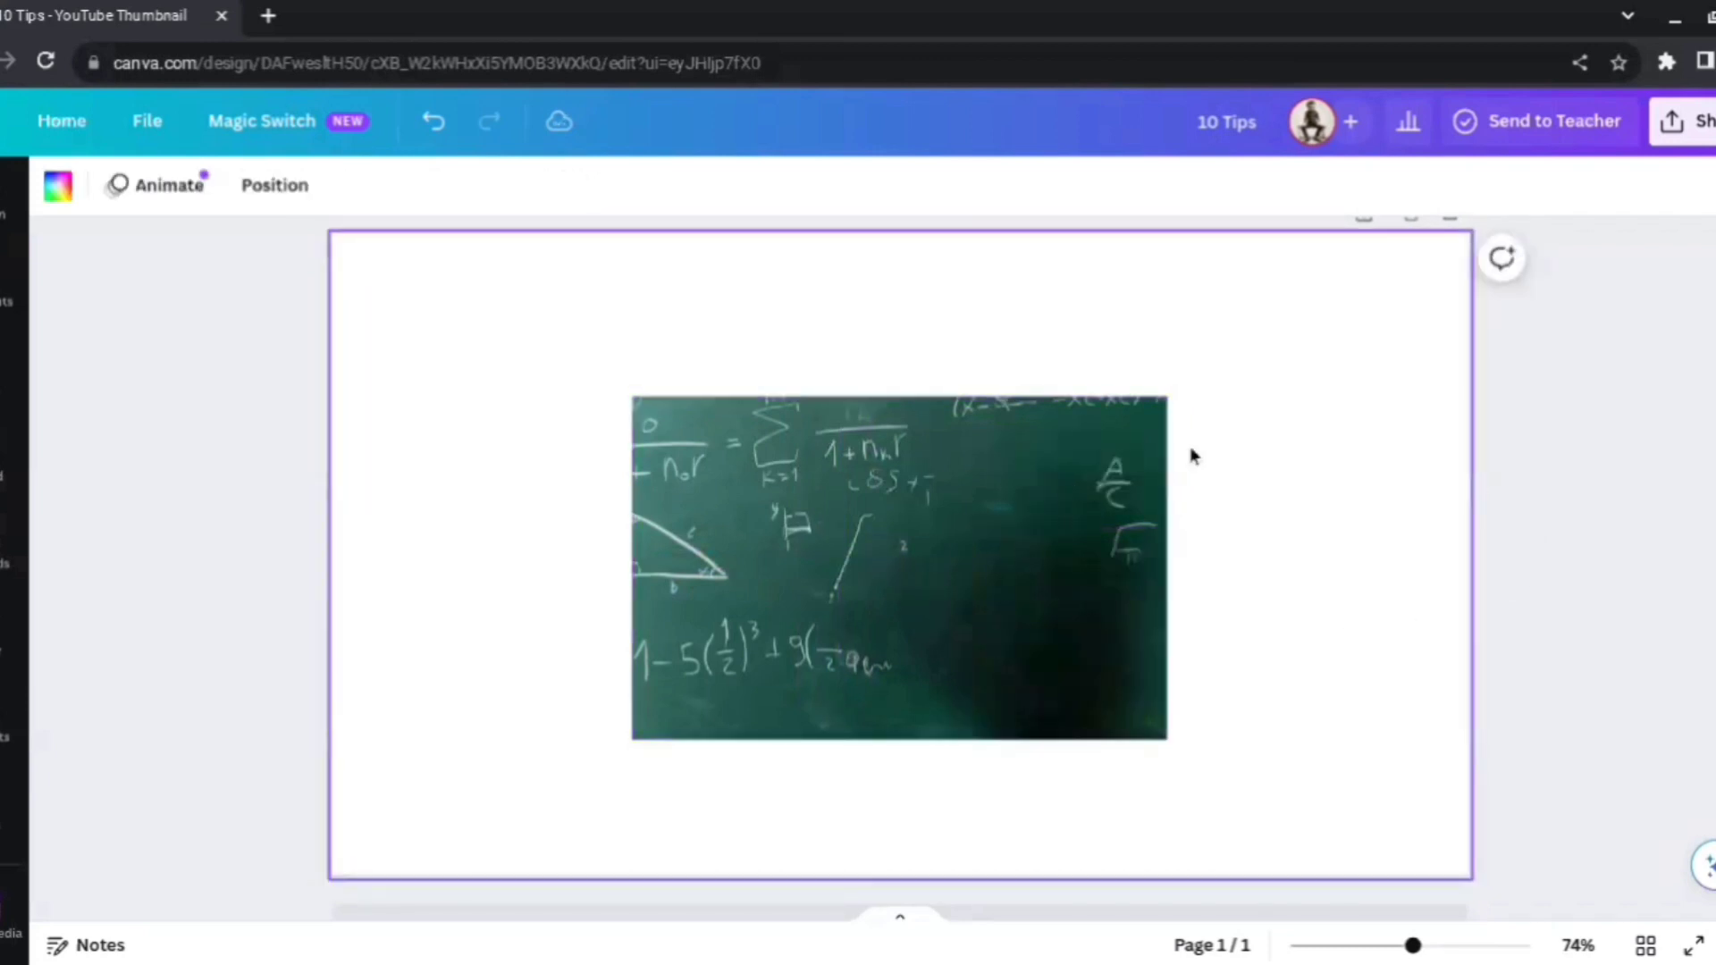